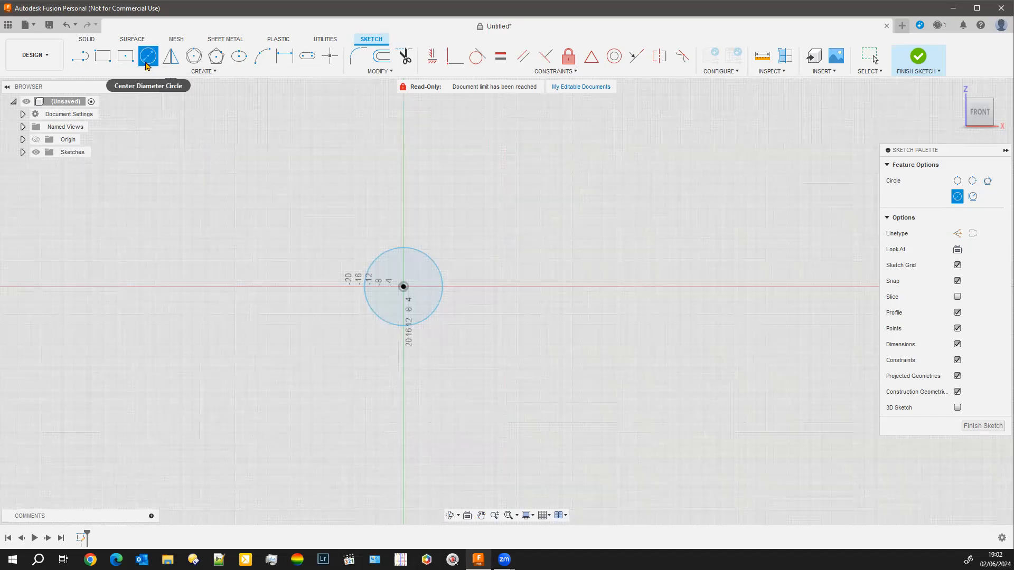
Draw a second circle on the horizontal axis beside the origin circle and undo it
{"action": "left_click", "coordinate": [544, 287]}
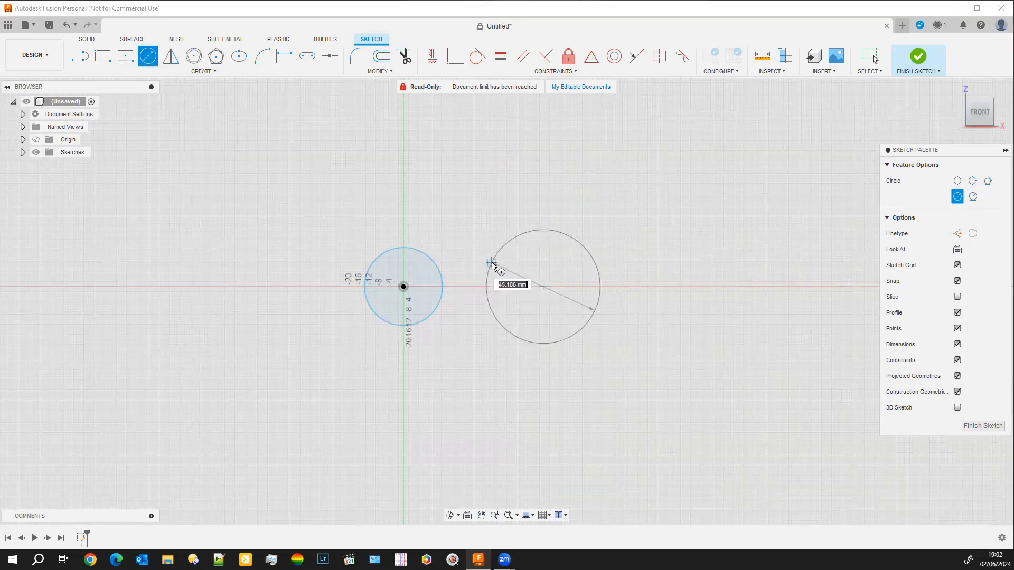
{"action": "left_click", "coordinate": [514, 264]}
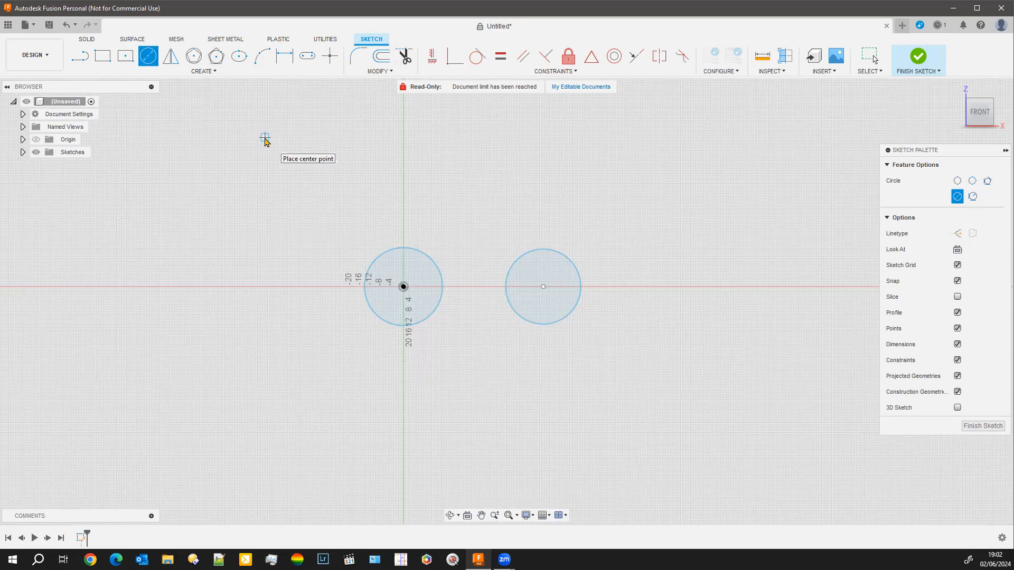
{"action": "key", "text": "Escape"}
{"action": "key", "text": "ctrl+z"}
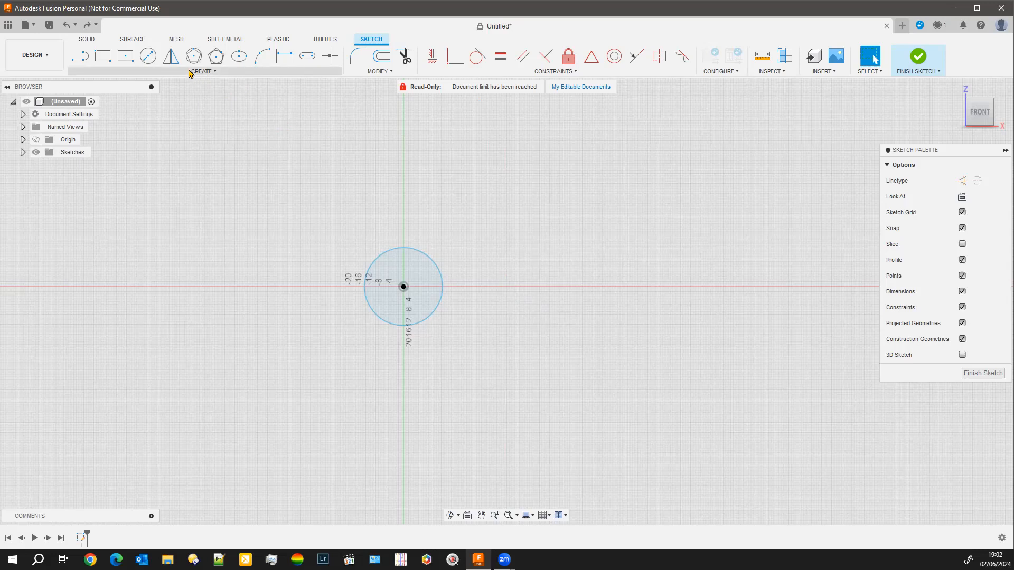
{"action": "left_click", "coordinate": [204, 73]}
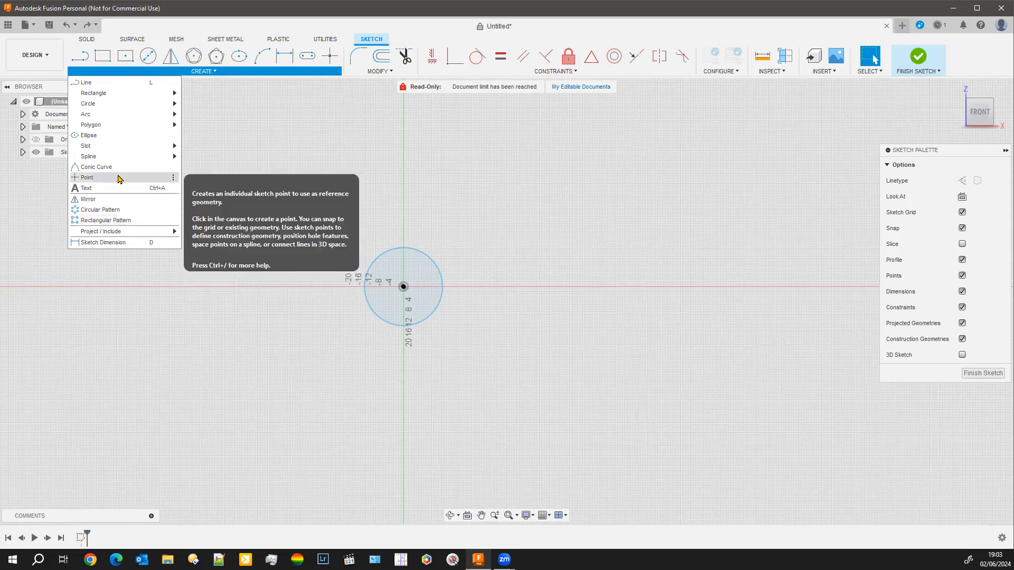
{"action": "mouse_move", "coordinate": [137, 107]}
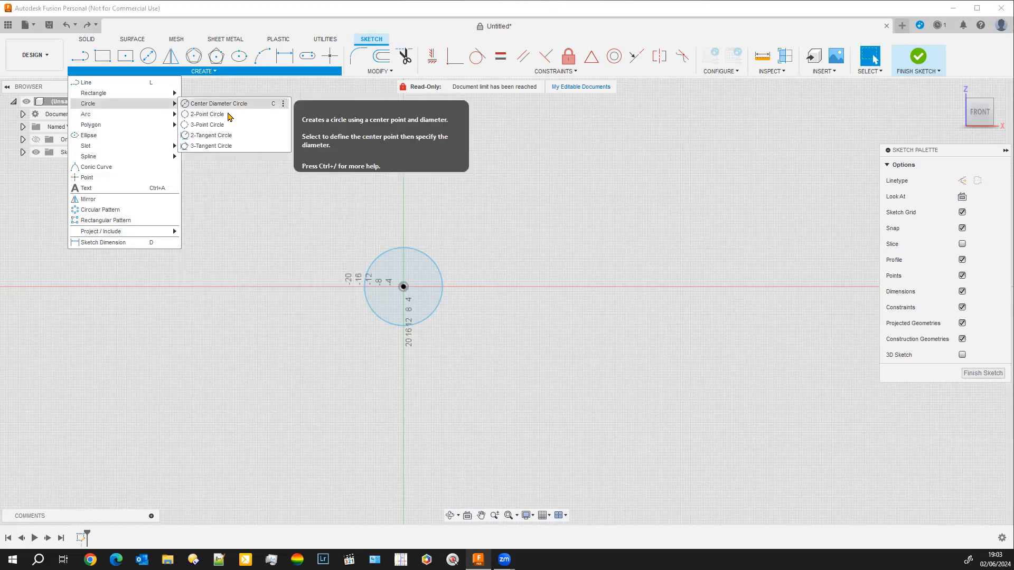
{"action": "left_click", "coordinate": [216, 128]}
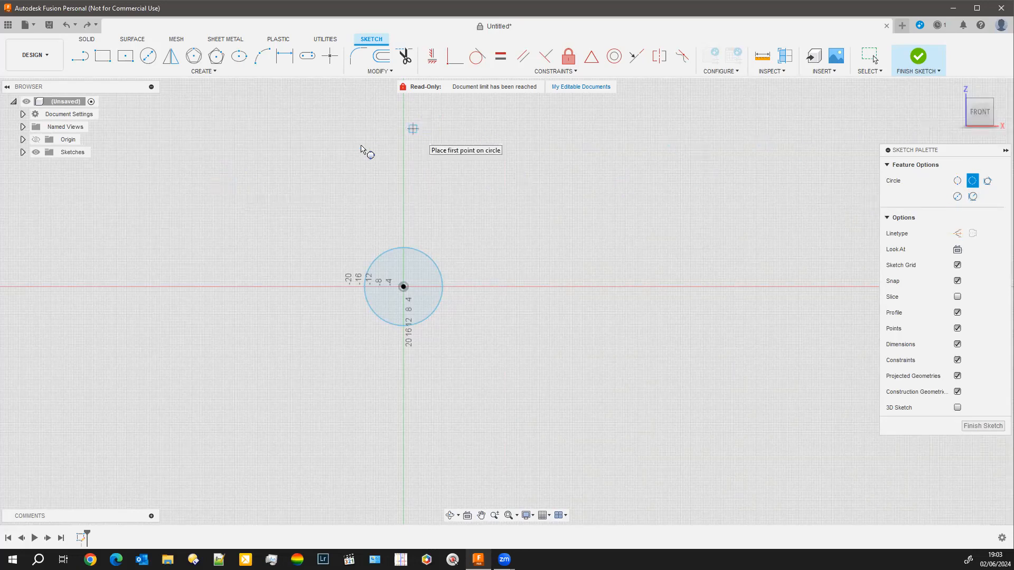
Start a rectangular sketch pattern with the circle at the origin as the object and activate its direction selection
{"action": "left_click", "coordinate": [200, 72]}
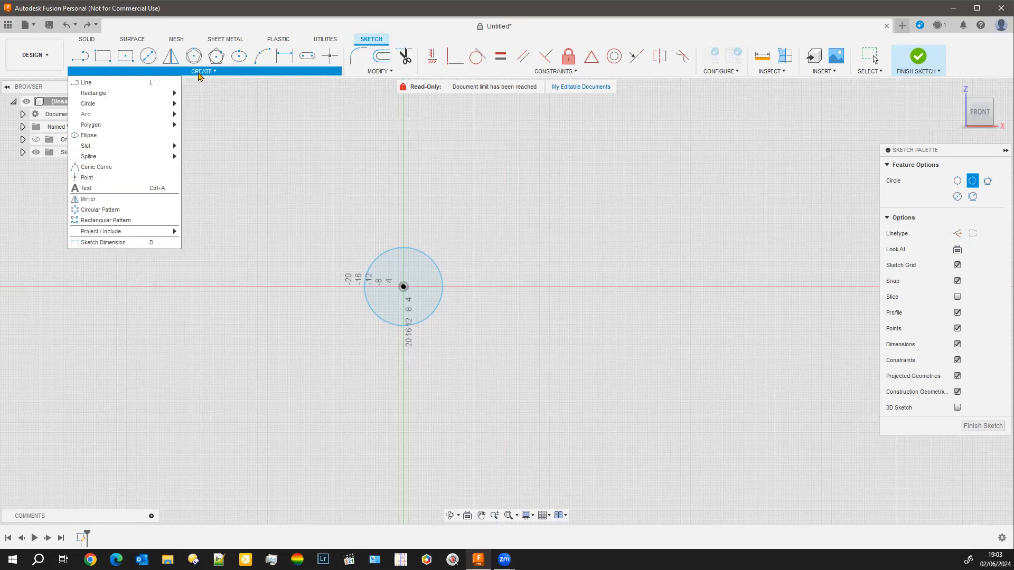
{"action": "left_click", "coordinate": [111, 220]}
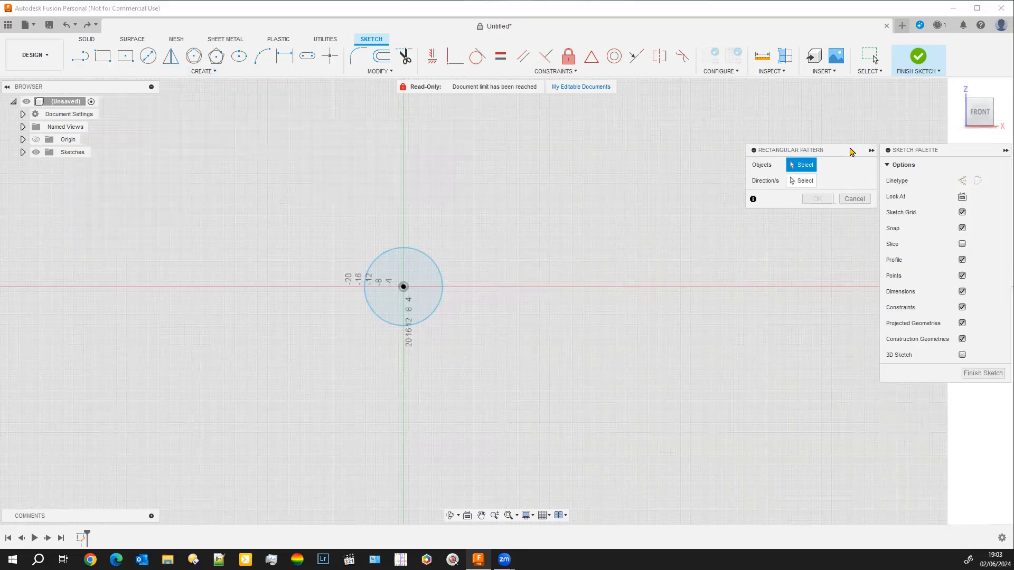
{"action": "left_click_drag", "start_coordinate": [844, 153], "coordinate": [718, 143]}
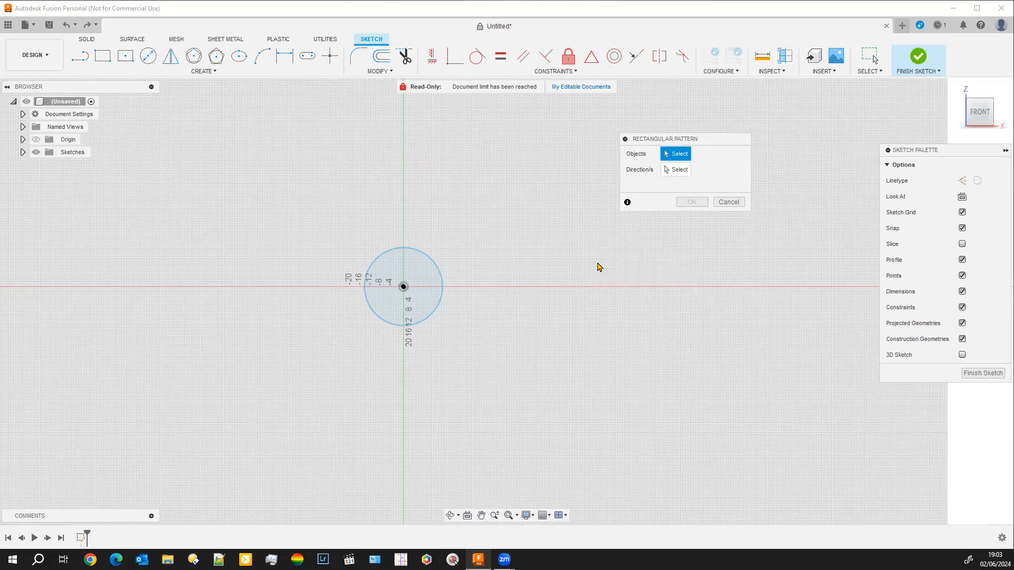
{"action": "left_click", "coordinate": [431, 265]}
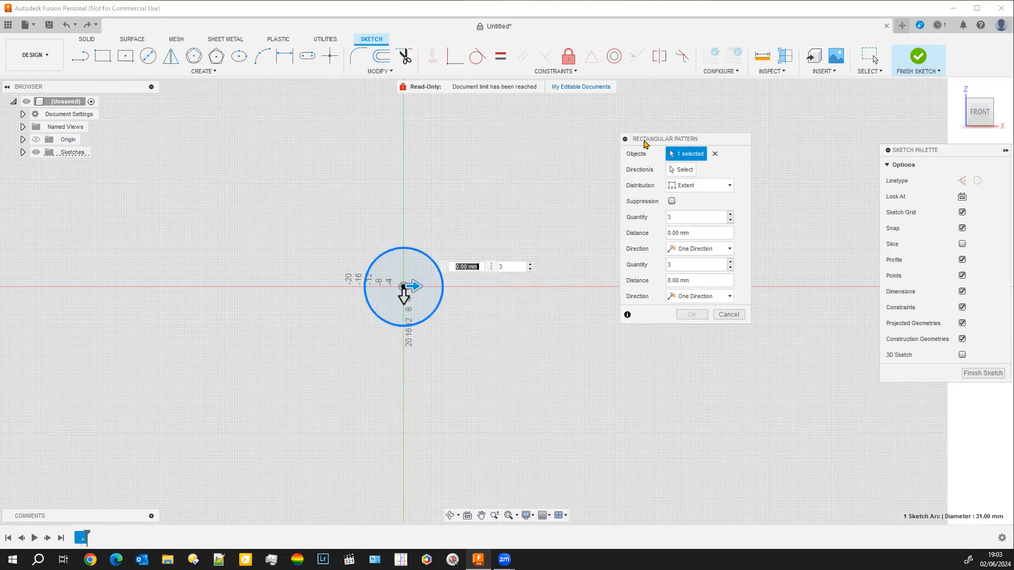
{"action": "left_click_drag", "start_coordinate": [644, 142], "coordinate": [621, 114]}
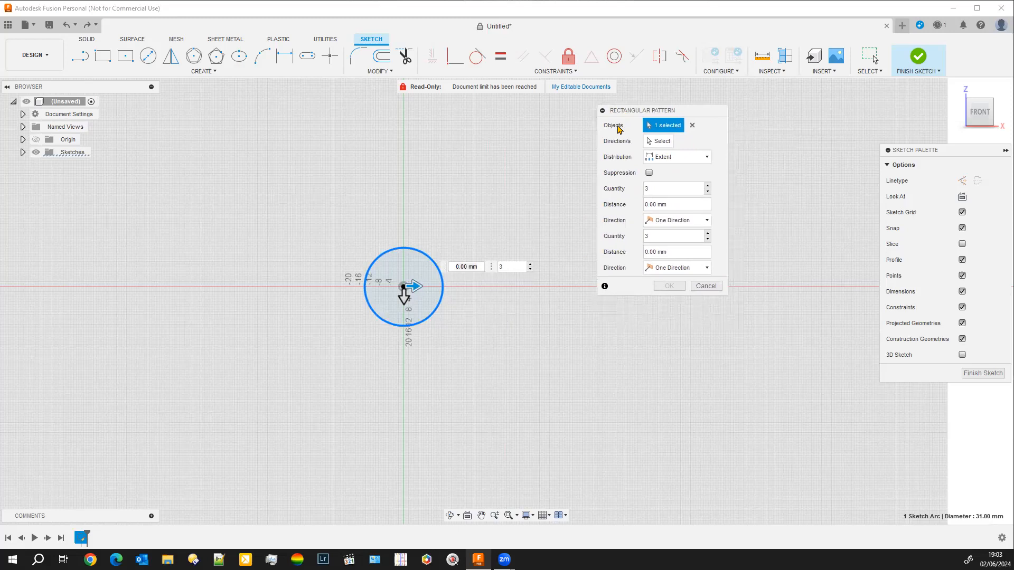
{"action": "left_click", "coordinate": [659, 142]}
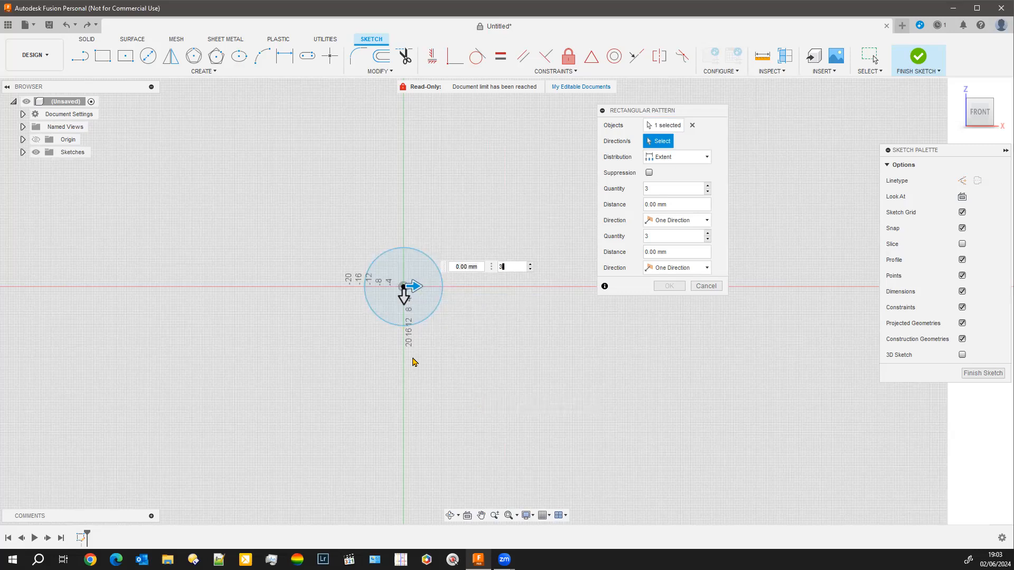
Spread the pattern copies about 102 mm leftward and about 79 mm downward from the origin circle
{"action": "left_click_drag", "start_coordinate": [406, 288], "coordinate": [164, 298]}
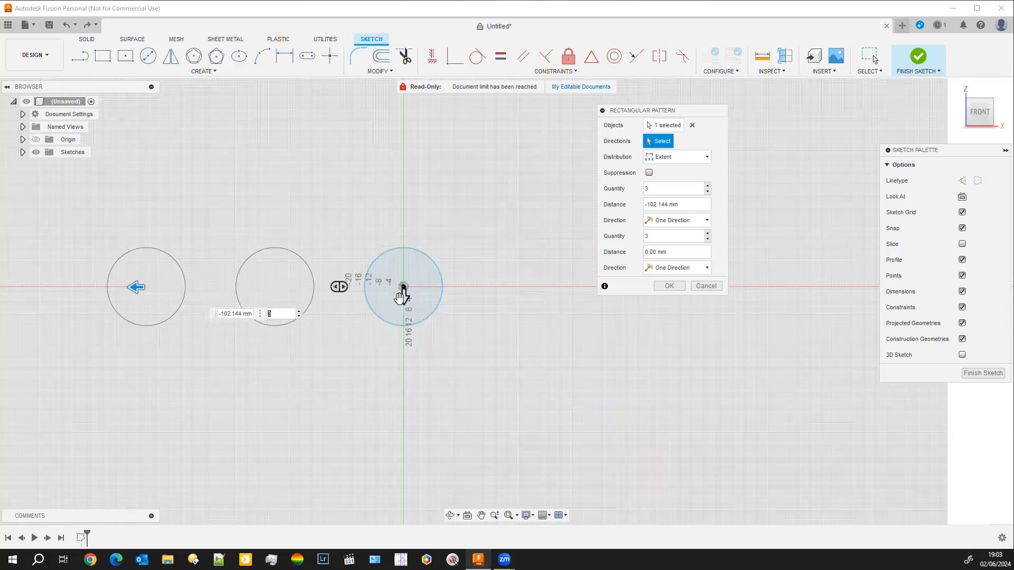
{"action": "left_click_drag", "start_coordinate": [402, 294], "coordinate": [372, 502]}
{"action": "middle_click_drag", "start_coordinate": [501, 374], "coordinate": [524, 299]}
{"action": "left_click_drag", "start_coordinate": [649, 114], "coordinate": [616, 154]}
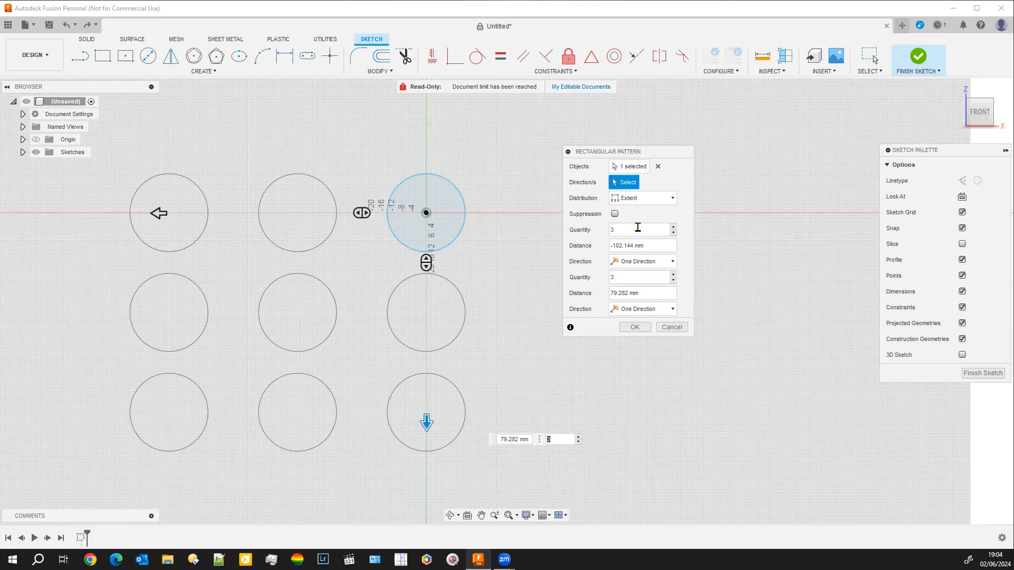
Set the pattern's vertical extent to 80 mm and its vertical quantity to 6
{"action": "left_click", "coordinate": [535, 441]}
{"action": "left_click", "coordinate": [529, 439]}
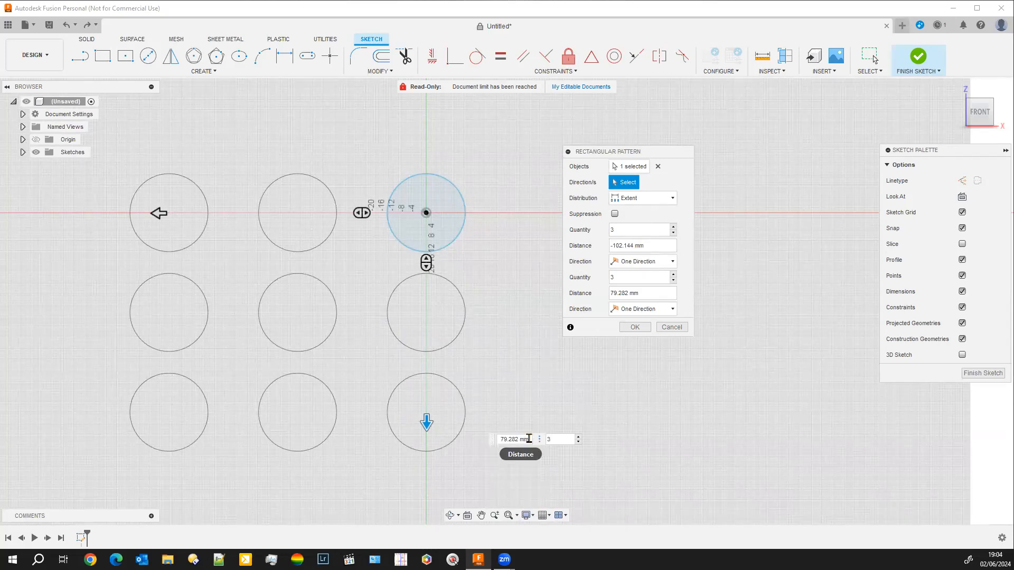
{"action": "left_click_drag", "start_coordinate": [529, 440], "coordinate": [491, 446]}
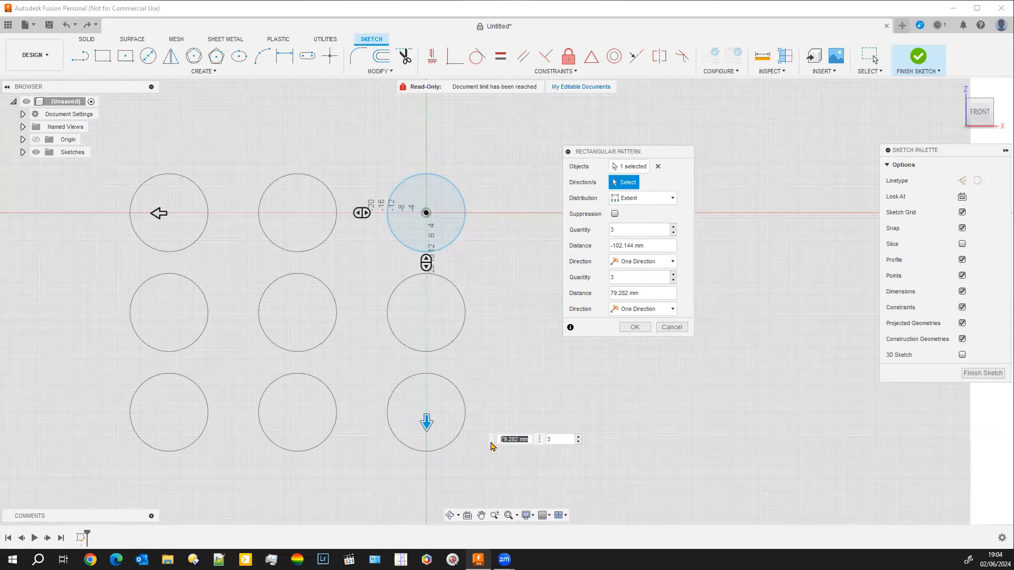
{"action": "type", "text": "80"}
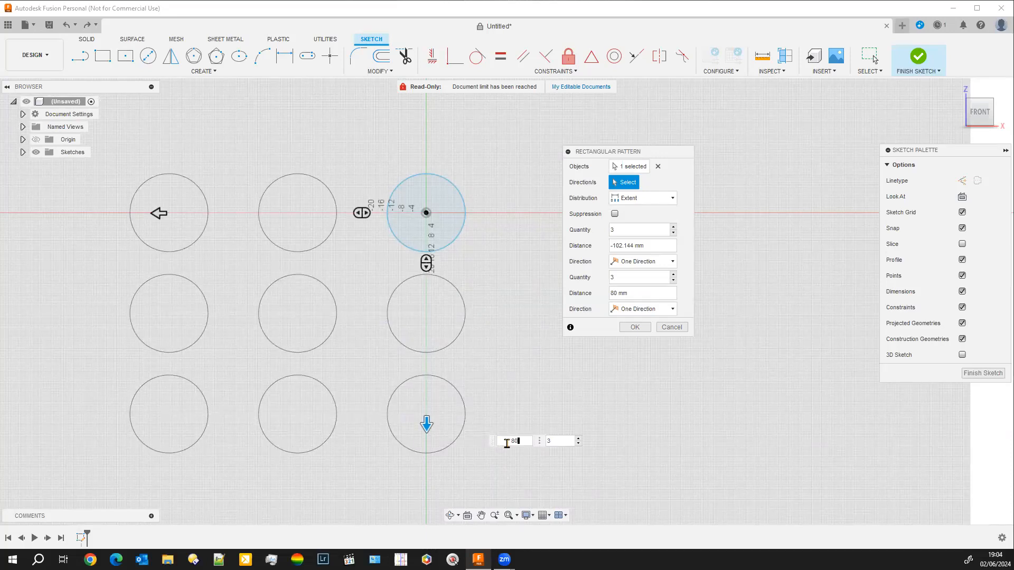
{"action": "left_click", "coordinate": [561, 441]}
{"action": "left_click", "coordinate": [579, 439]}
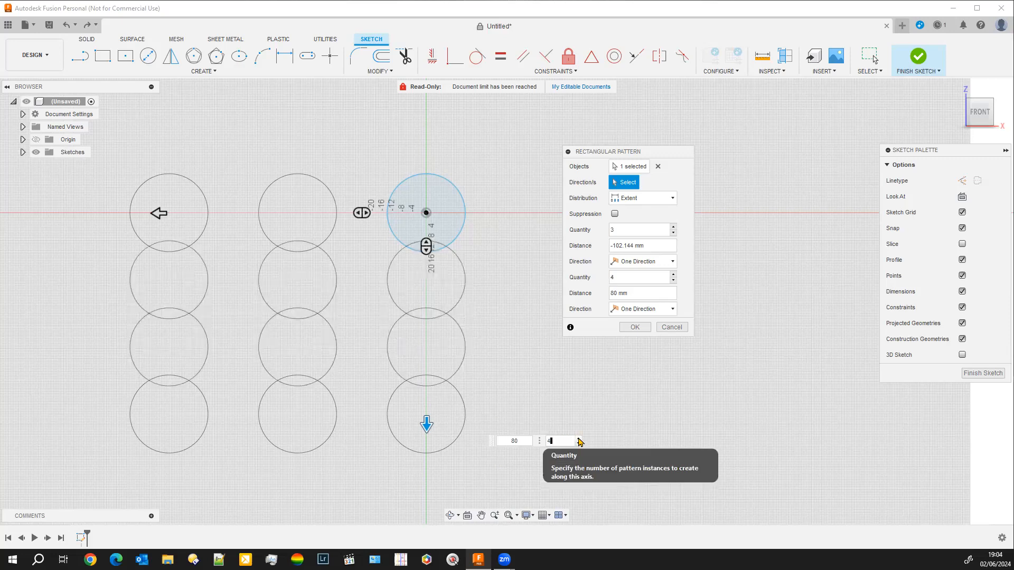
{"action": "left_click", "coordinate": [578, 438]}
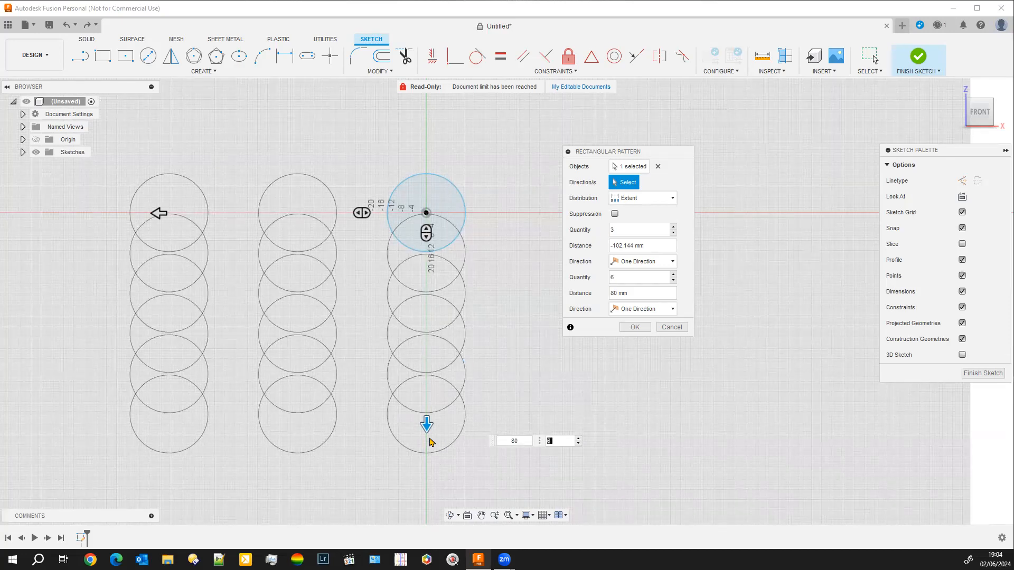
{"action": "left_click_drag", "start_coordinate": [429, 438], "coordinate": [433, 434]}
Set the pattern's quantity along the horizontal direction to 4
{"action": "left_click", "coordinate": [158, 213]}
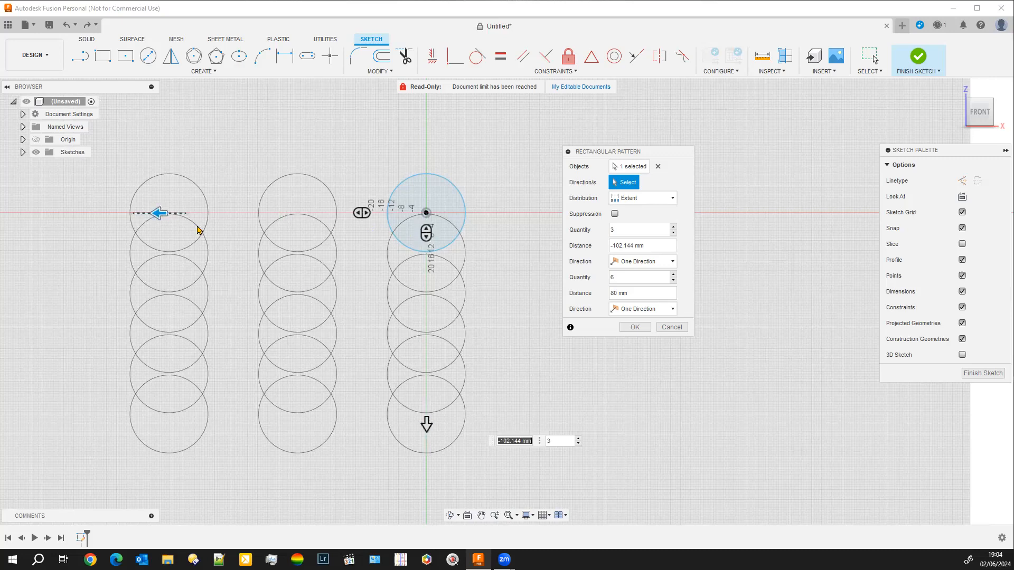
{"action": "key", "text": "Tab"}
{"action": "key", "text": "Tab"}
{"action": "left_click", "coordinate": [578, 438]}
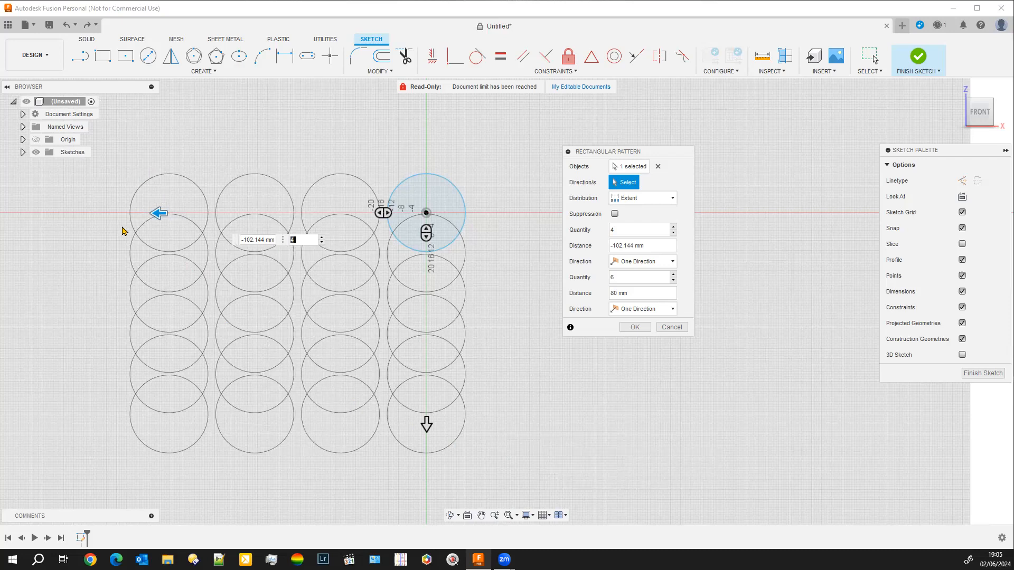
Reduce the pattern to a quantity of 3 in both the vertical and horizontal directions
{"action": "left_click", "coordinate": [673, 280]}
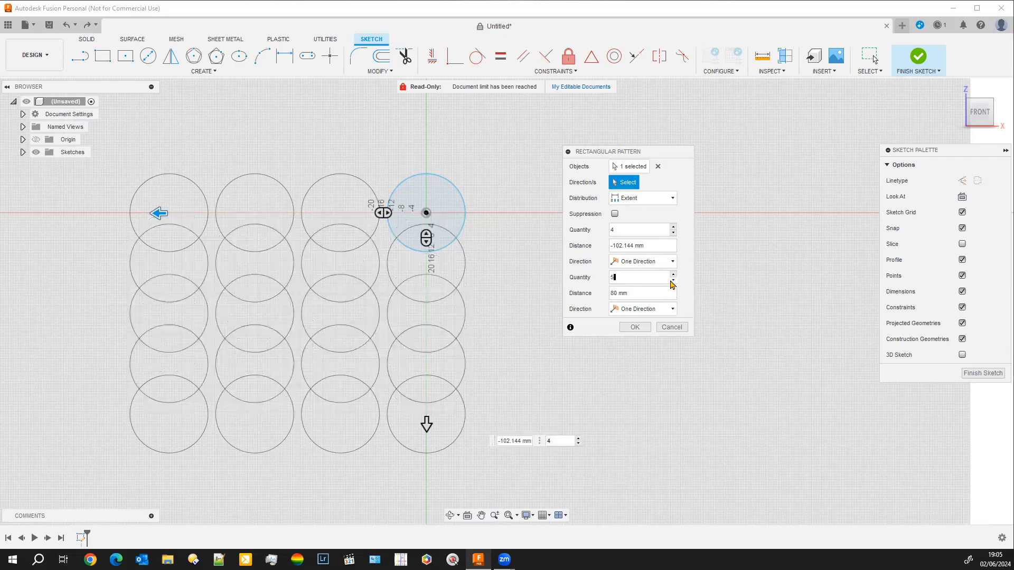
{"action": "left_click", "coordinate": [672, 280]}
{"action": "left_click", "coordinate": [672, 281]}
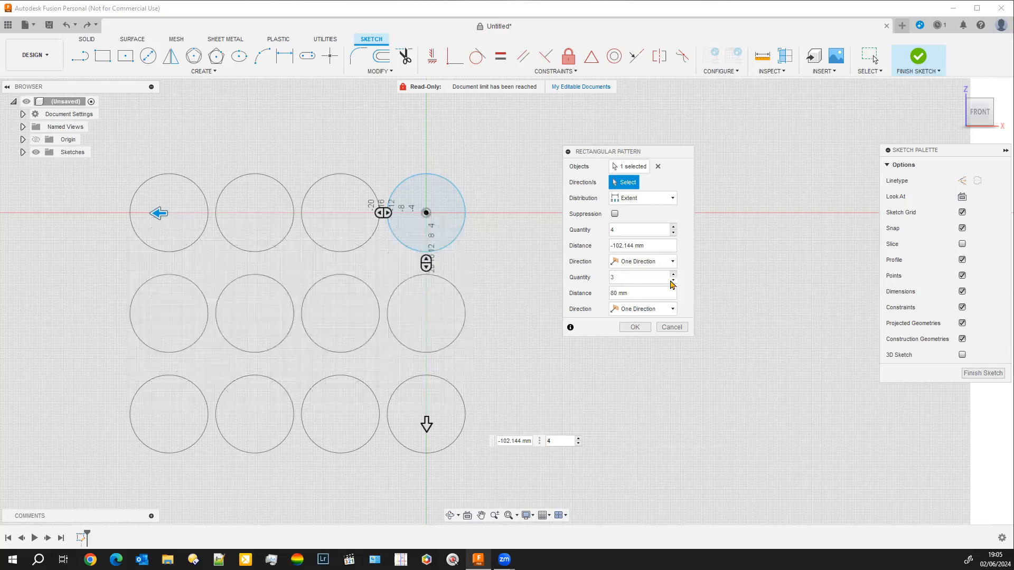
{"action": "left_click", "coordinate": [673, 232]}
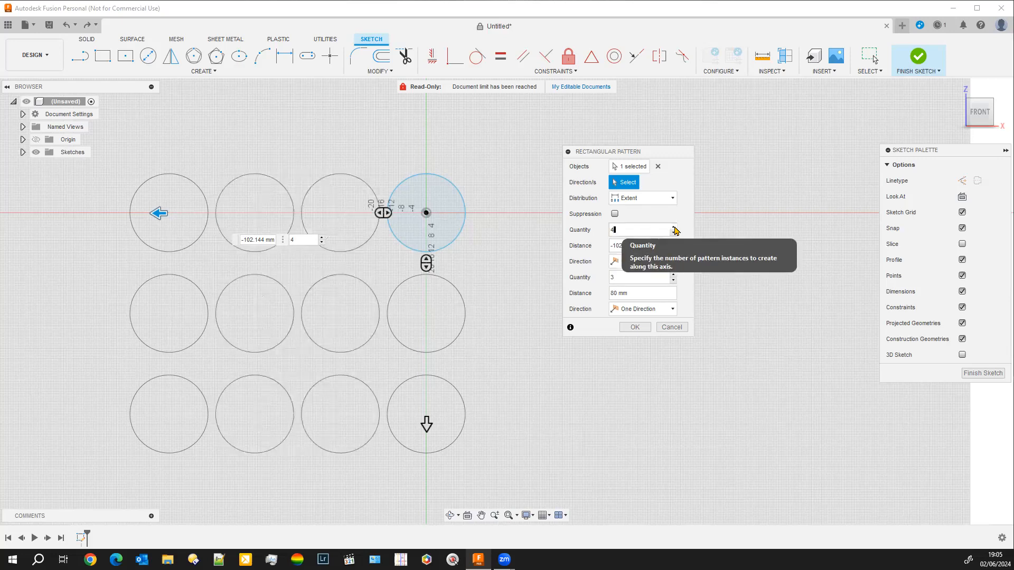
{"action": "left_click", "coordinate": [674, 233]}
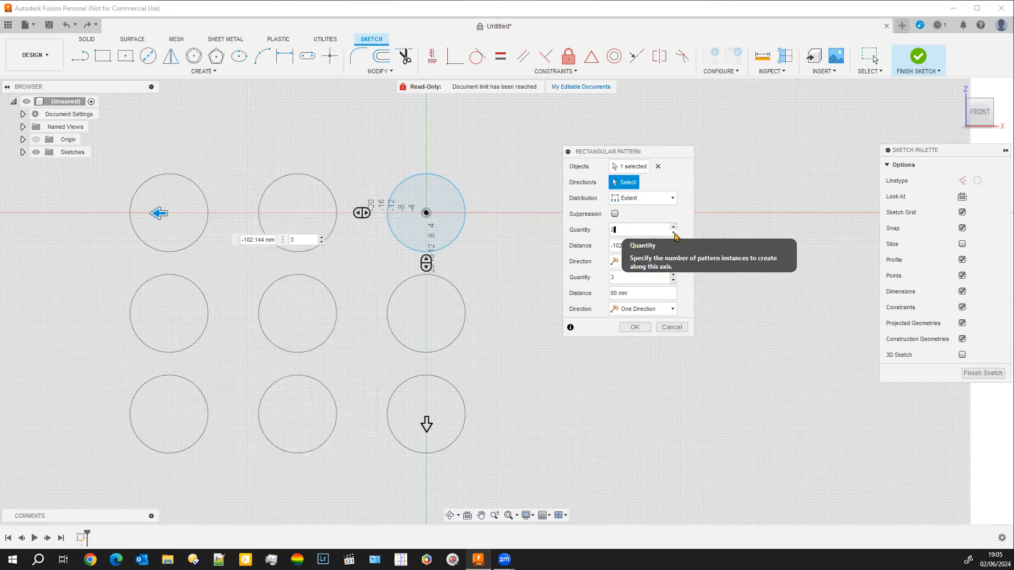
{"action": "left_click", "coordinate": [673, 275]}
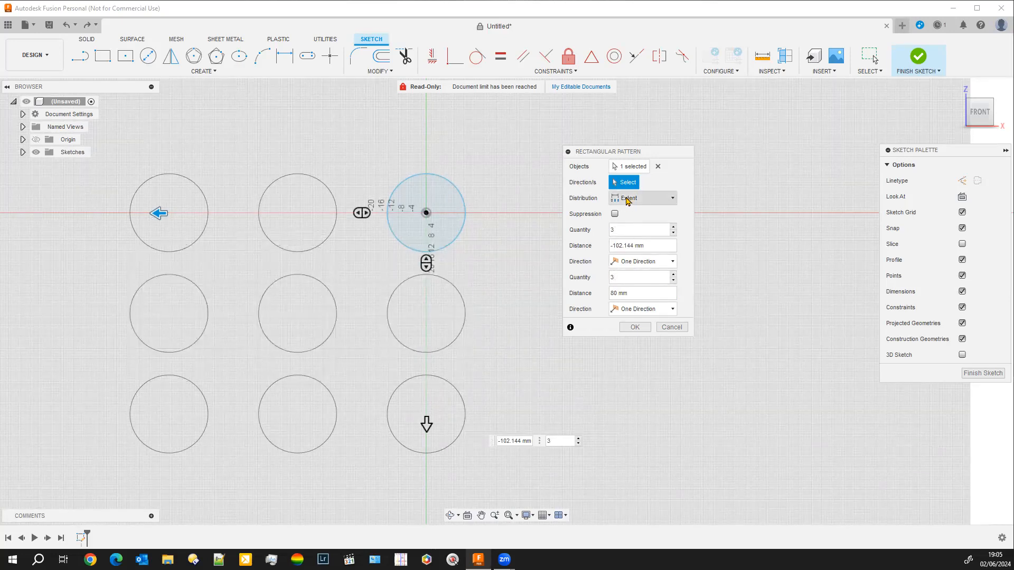
Switch the pattern's distribution to Spacing and set the horizontal distance to -40 mm
{"action": "left_click", "coordinate": [672, 203]}
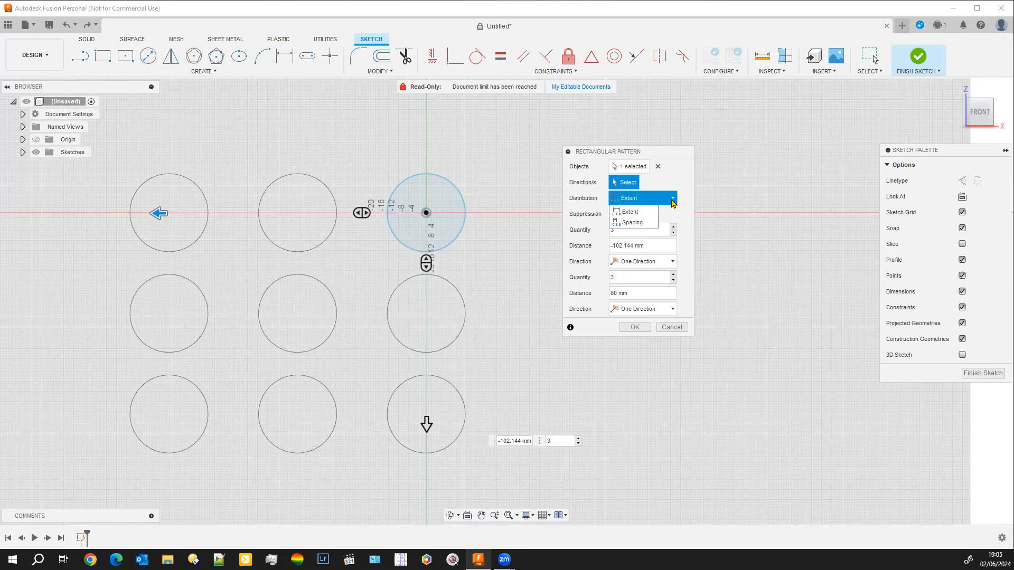
{"action": "left_click", "coordinate": [633, 223]}
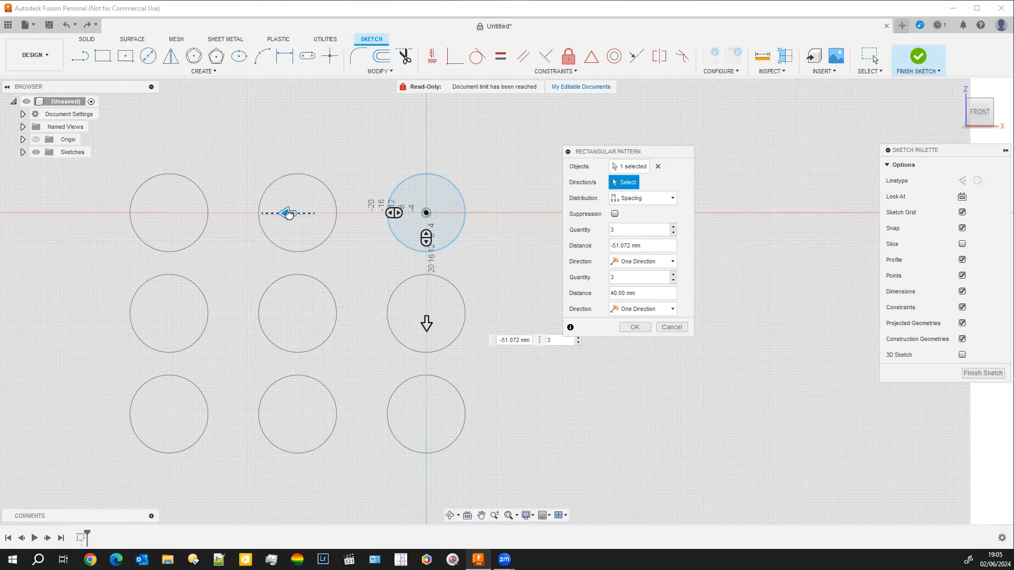
{"action": "left_click_drag", "start_coordinate": [288, 214], "coordinate": [248, 227]}
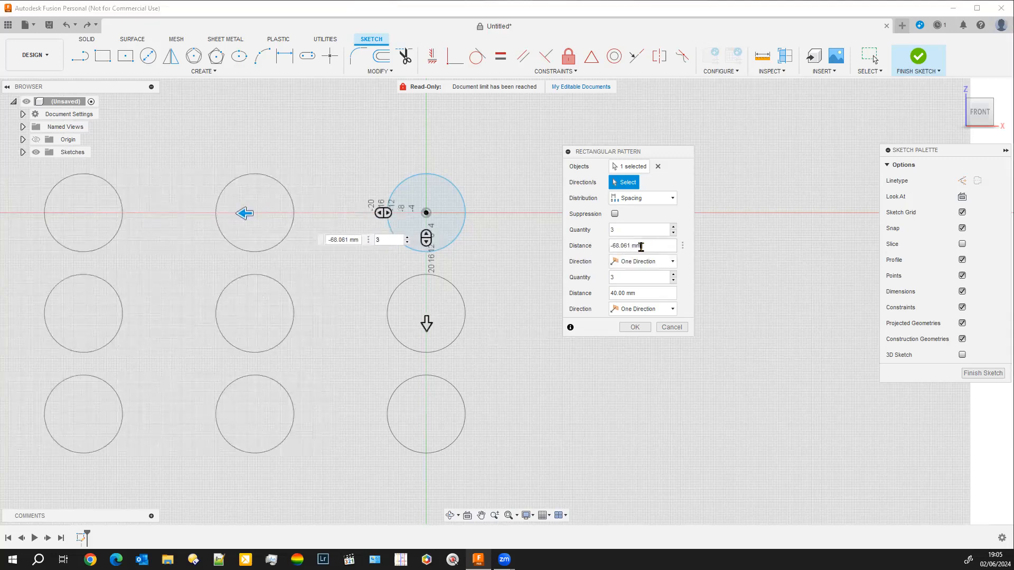
{"action": "left_click_drag", "start_coordinate": [640, 247], "coordinate": [597, 255]}
{"action": "type", "text": "-40"}
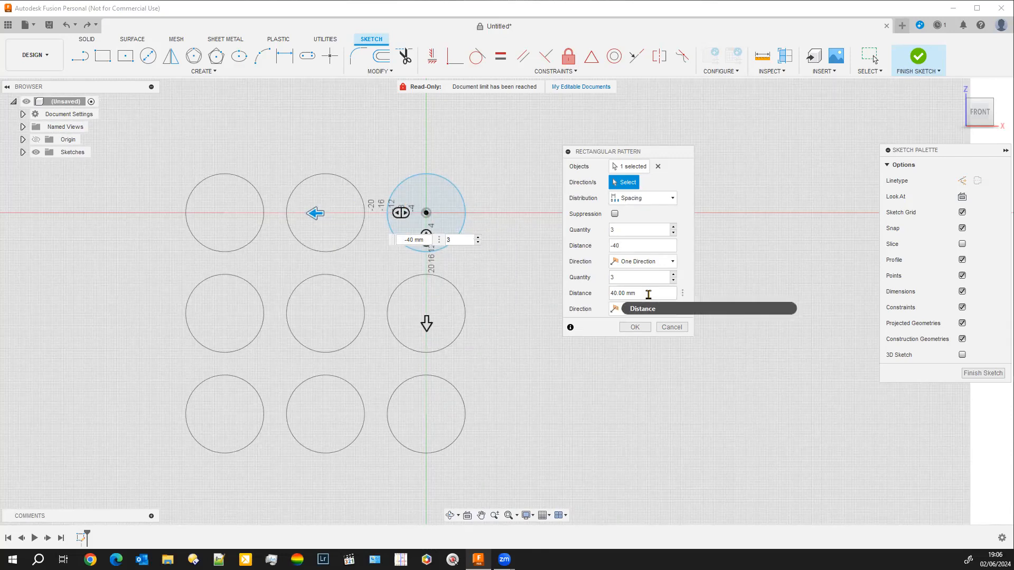
Set the pattern's vertical distance to 20 mm, keeping the Spacing distribution
{"action": "left_click_drag", "start_coordinate": [649, 294], "coordinate": [599, 299]}
{"action": "type", "text": "20"}
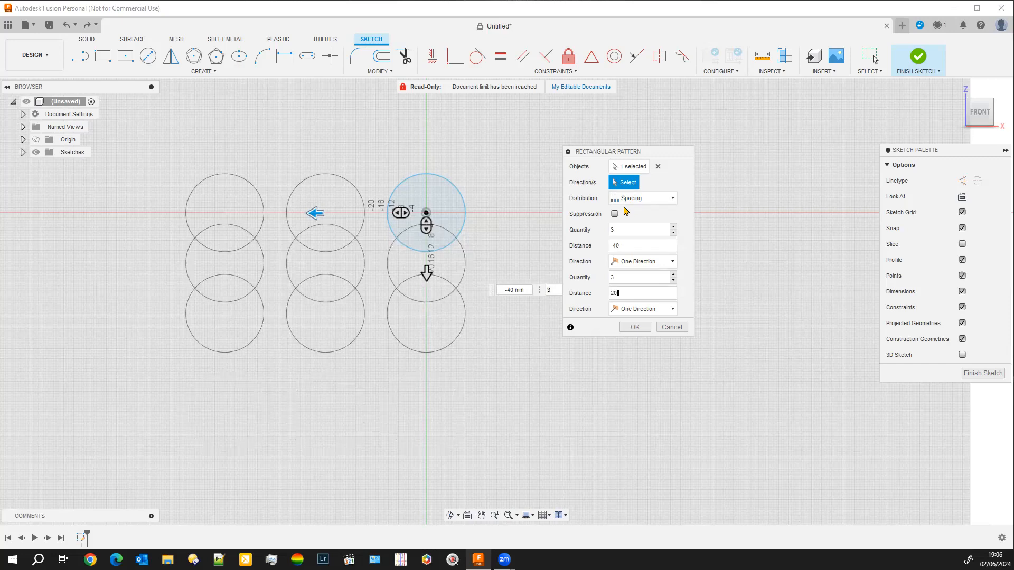
{"action": "left_click", "coordinate": [668, 198]}
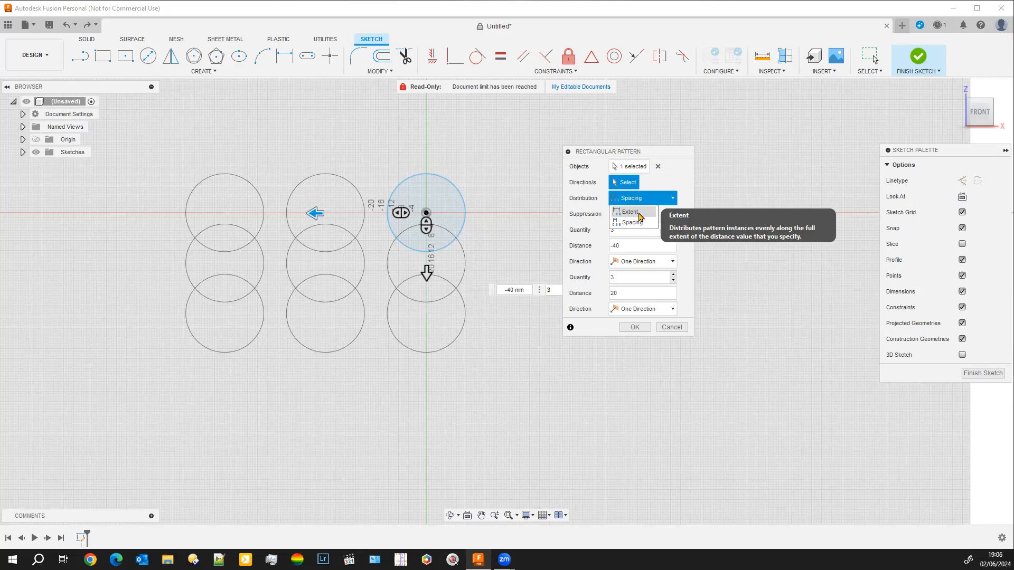
{"action": "left_click", "coordinate": [642, 222]}
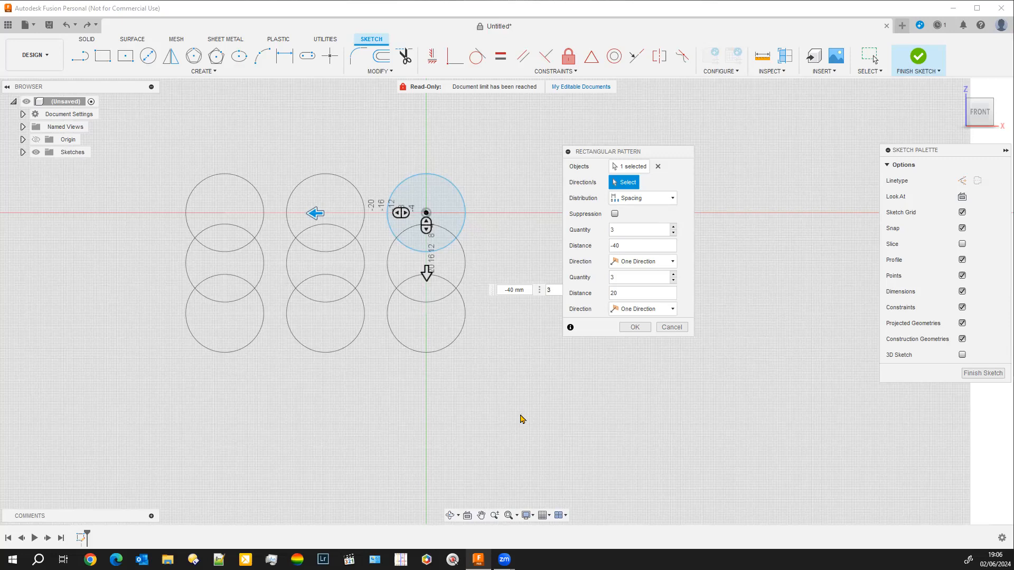
Set the pattern quantity to 1 in both the horizontal and vertical directions
{"action": "left_click", "coordinate": [673, 233]}
{"action": "key", "text": "BackSpace"}
{"action": "type", "text": "1"}
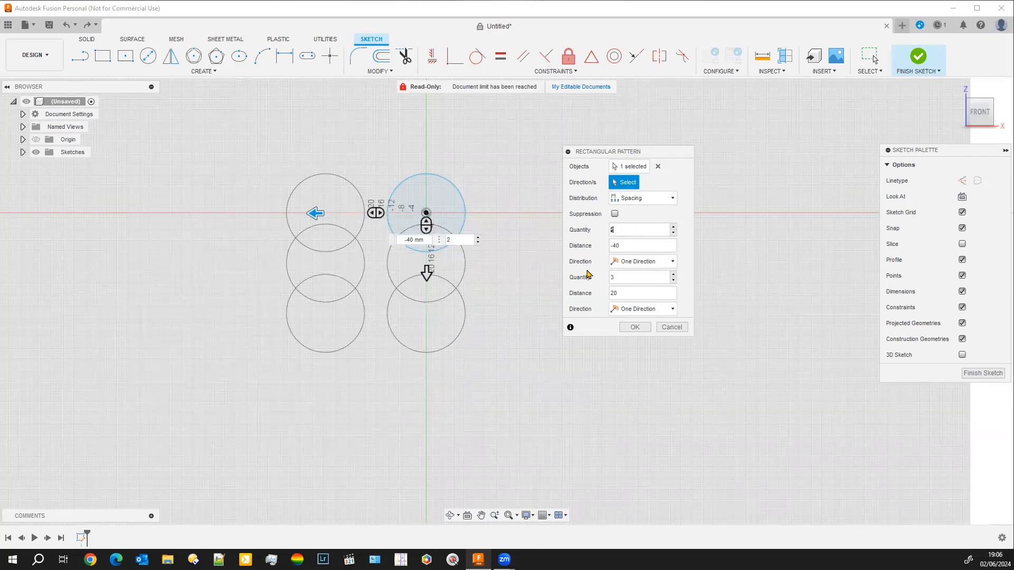
{"action": "left_click", "coordinate": [626, 276]}
{"action": "key", "text": "BackSpace"}
{"action": "type", "text": "1"}
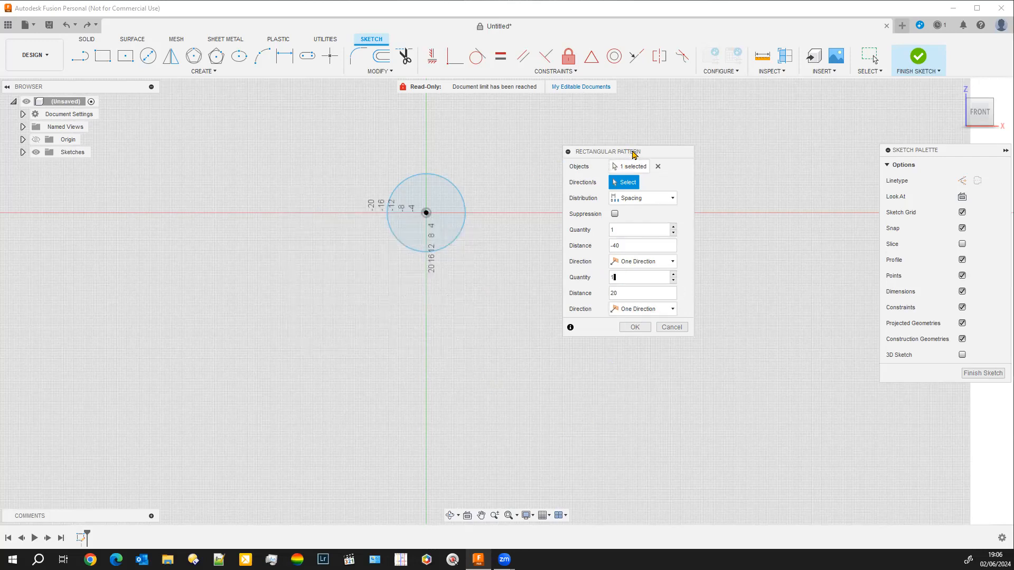
Raise the horizontal quantity to 3 with Spacing distribution and set the horizontal distance to about -48.4 mm
{"action": "left_click_drag", "start_coordinate": [632, 154], "coordinate": [718, 146]}
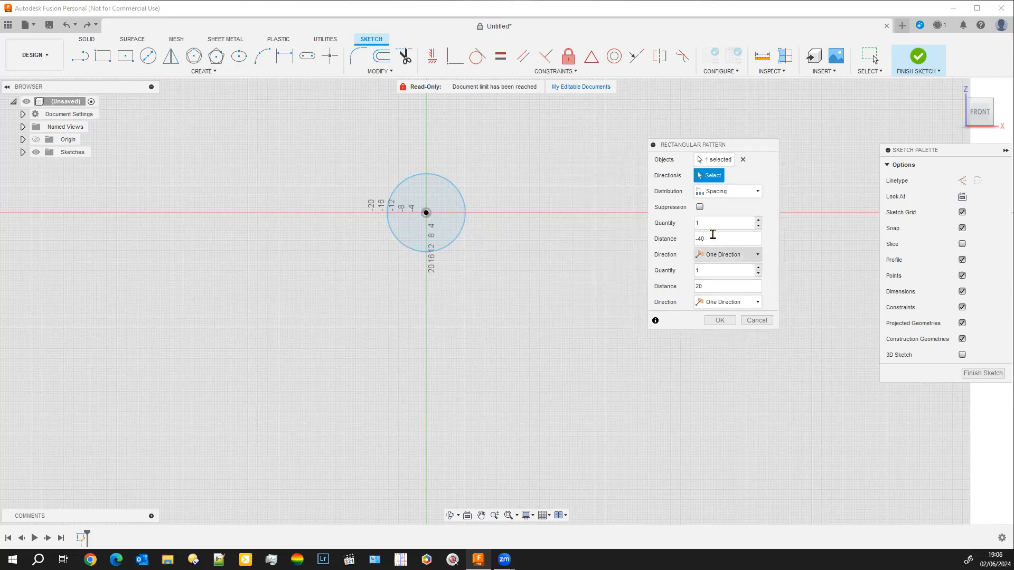
{"action": "left_click", "coordinate": [759, 220]}
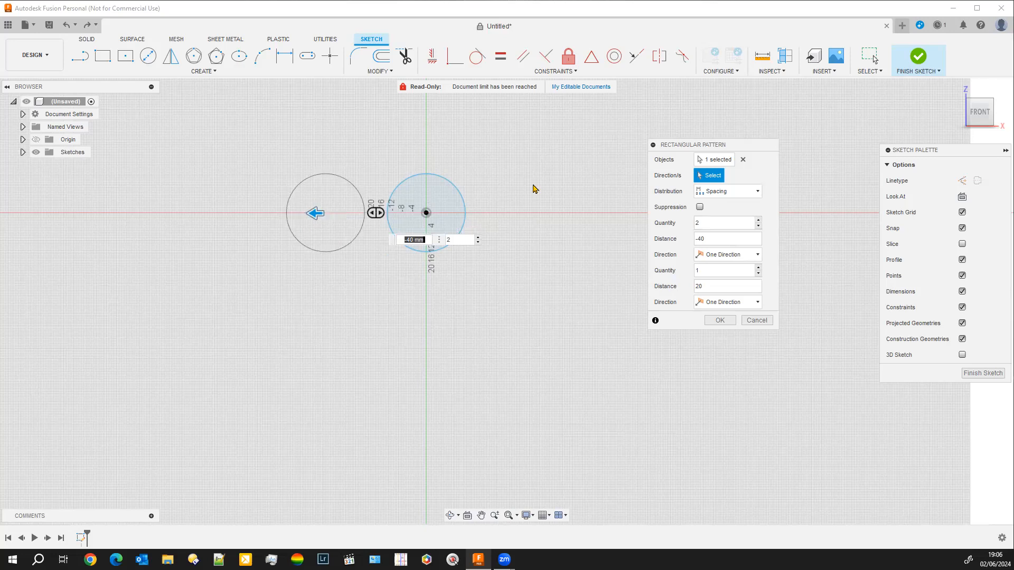
{"action": "left_click", "coordinate": [758, 192]}
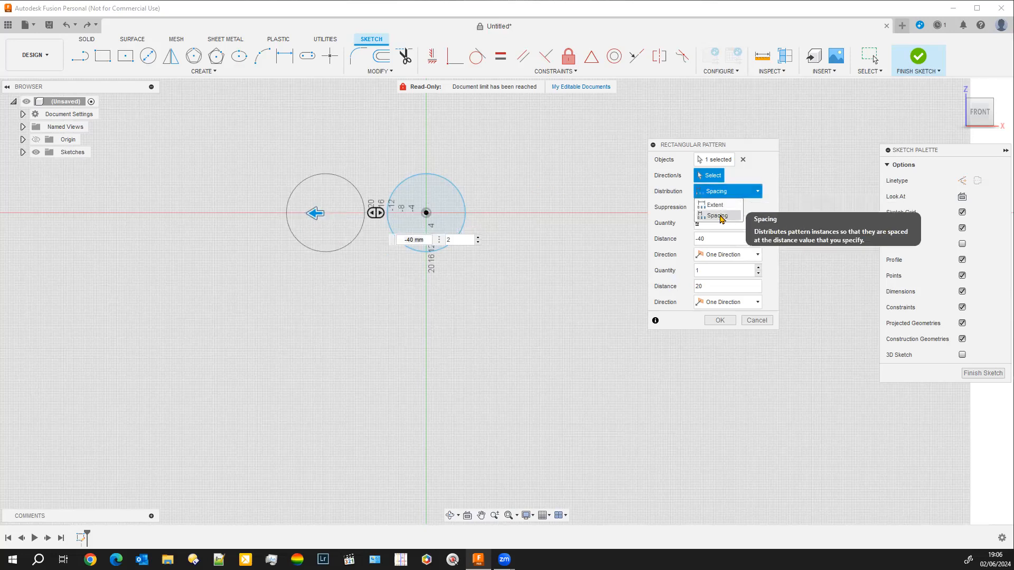
{"action": "left_click", "coordinate": [724, 212]}
{"action": "left_click_drag", "start_coordinate": [316, 212], "coordinate": [244, 214]}
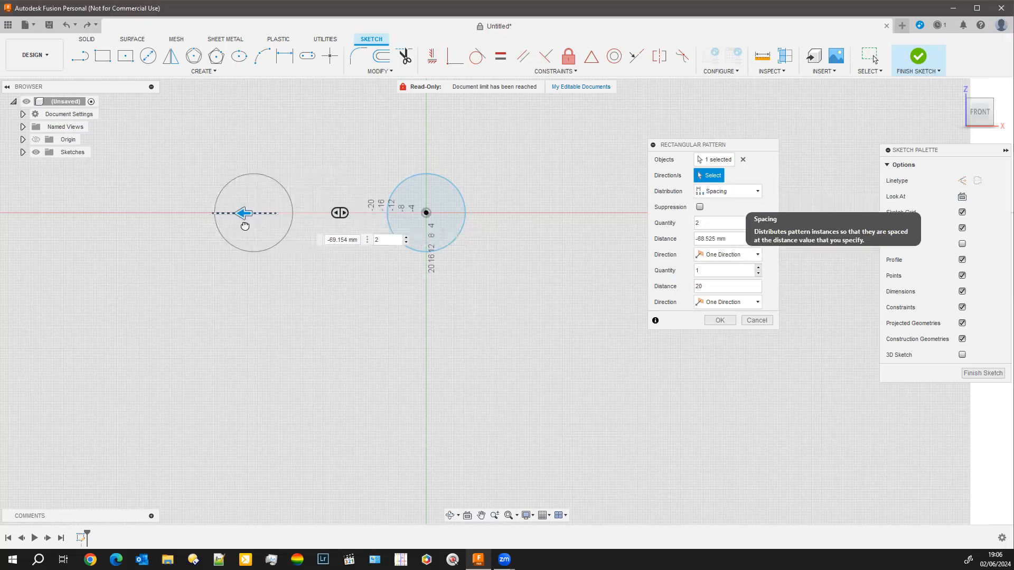
{"action": "left_click", "coordinate": [407, 238]}
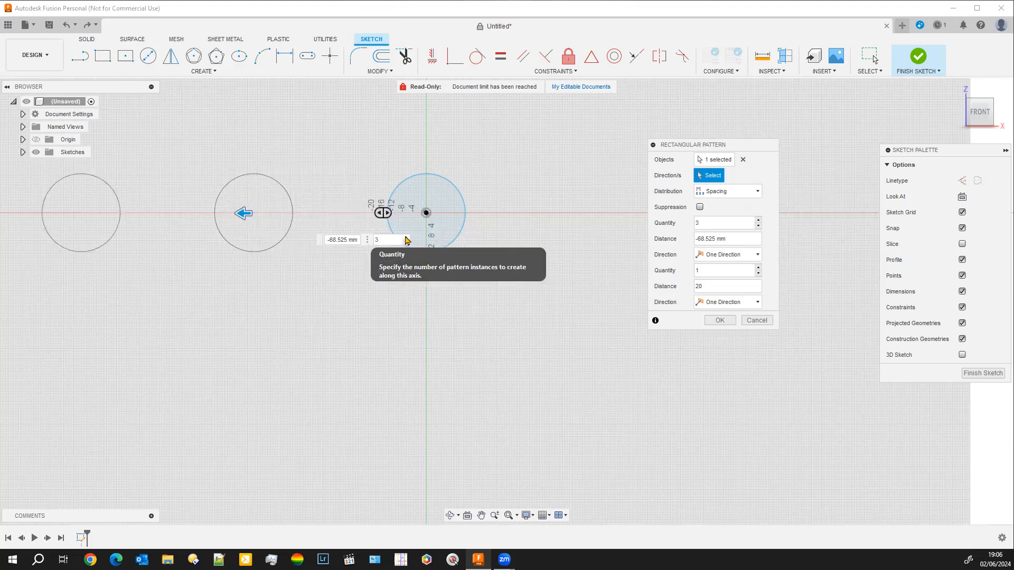
{"action": "left_click_drag", "start_coordinate": [243, 213], "coordinate": [292, 214]}
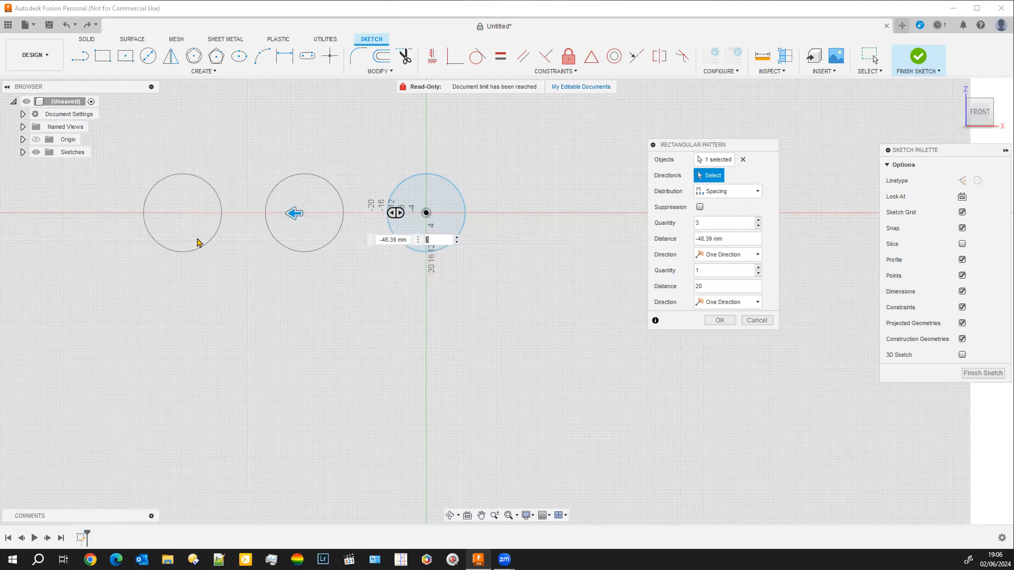
Flip the horizontal pattern to a positive distance of about 31.1 mm and return it to about -37.7 mm
{"action": "left_click_drag", "start_coordinate": [697, 144], "coordinate": [611, 99]}
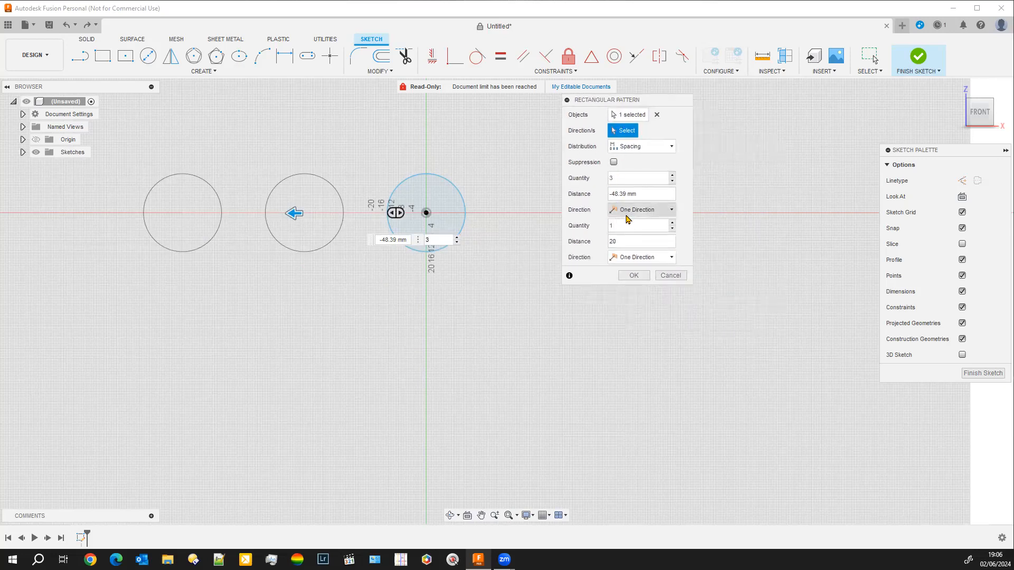
{"action": "left_click_drag", "start_coordinate": [640, 101], "coordinate": [805, 122]}
{"action": "mouse_move", "coordinate": [293, 213]}
{"action": "left_mouse_down"}
{"action": "mouse_move", "coordinate": [205, 214]}
{"action": "mouse_move", "coordinate": [591, 201]}
{"action": "mouse_move", "coordinate": [516, 212]}
{"action": "left_mouse_up"}
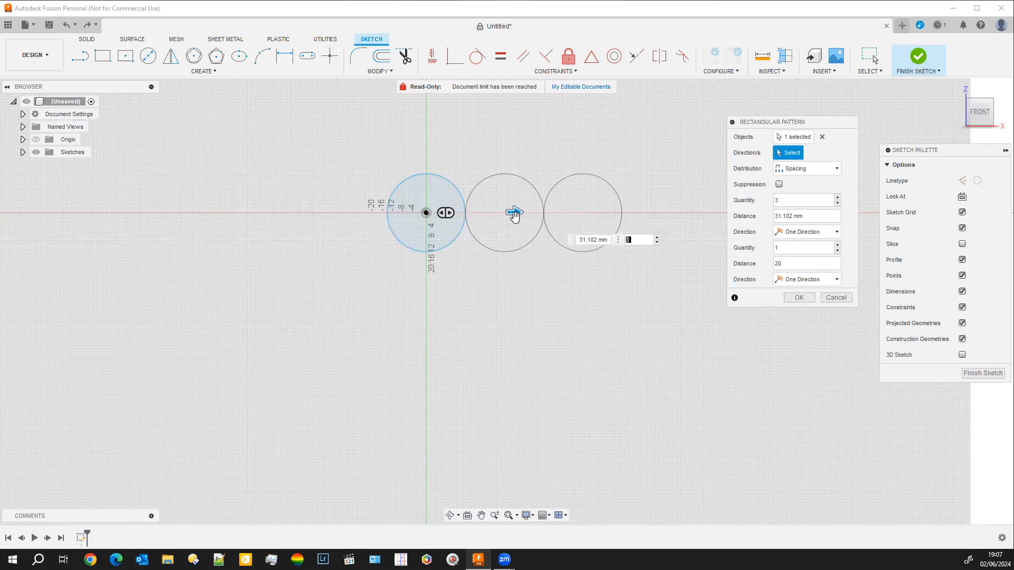
{"action": "left_click_drag", "start_coordinate": [516, 216], "coordinate": [343, 230]}
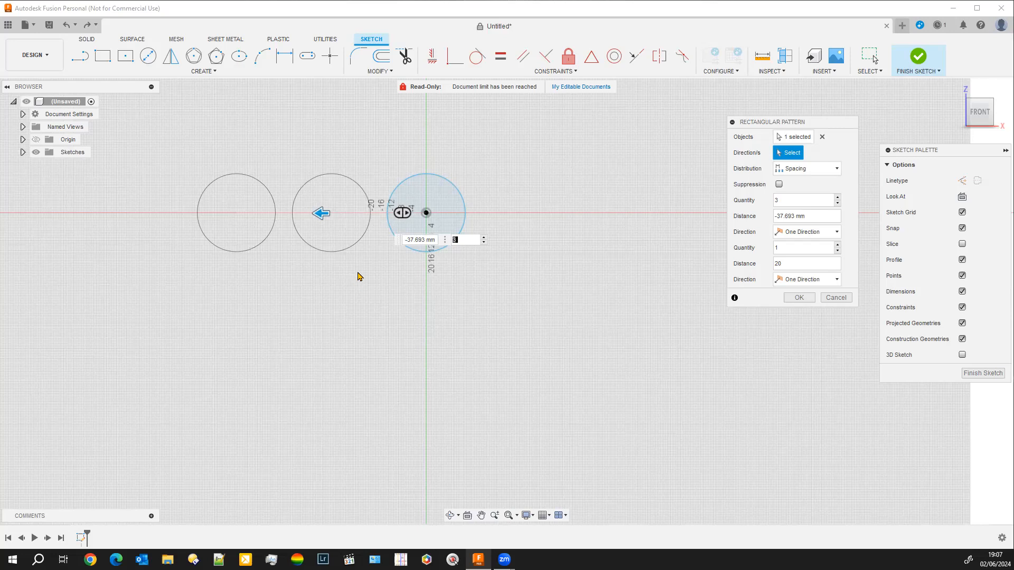
Set the horizontal pattern direction to Symmetric so copies fall on both sides of the original circle
{"action": "left_click_drag", "start_coordinate": [756, 125], "coordinate": [677, 110]}
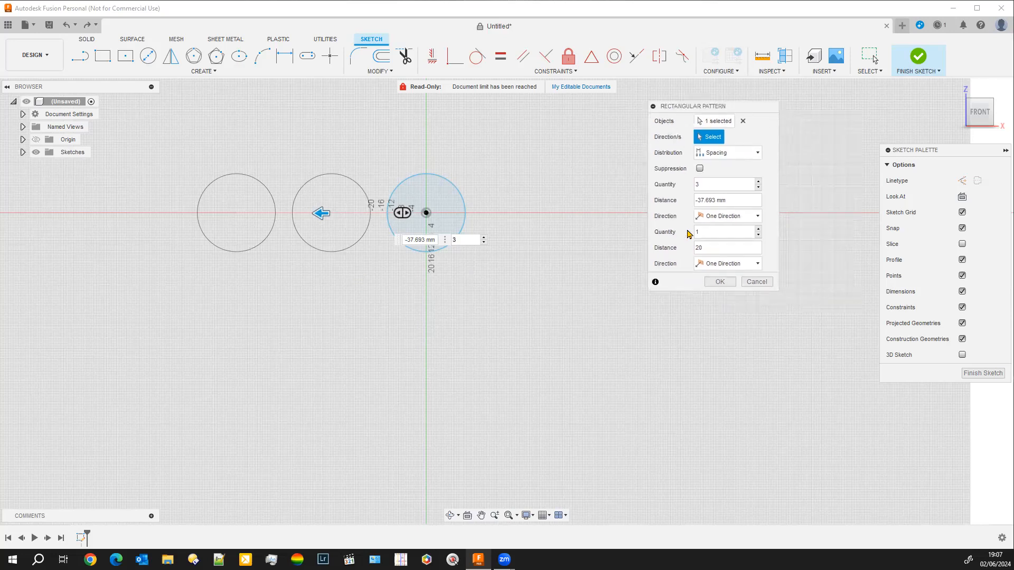
{"action": "left_click", "coordinate": [759, 218]}
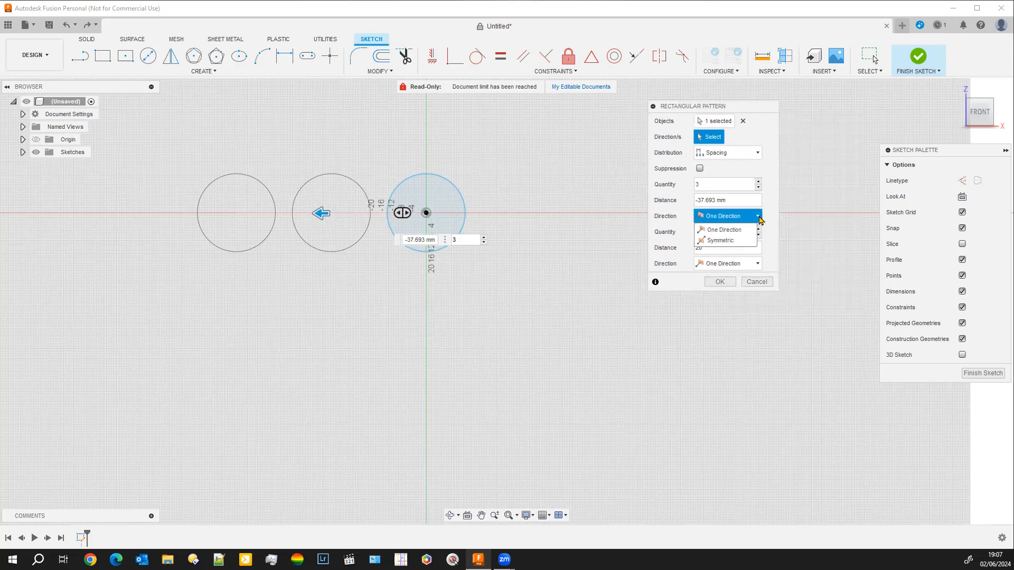
{"action": "left_click", "coordinate": [720, 240]}
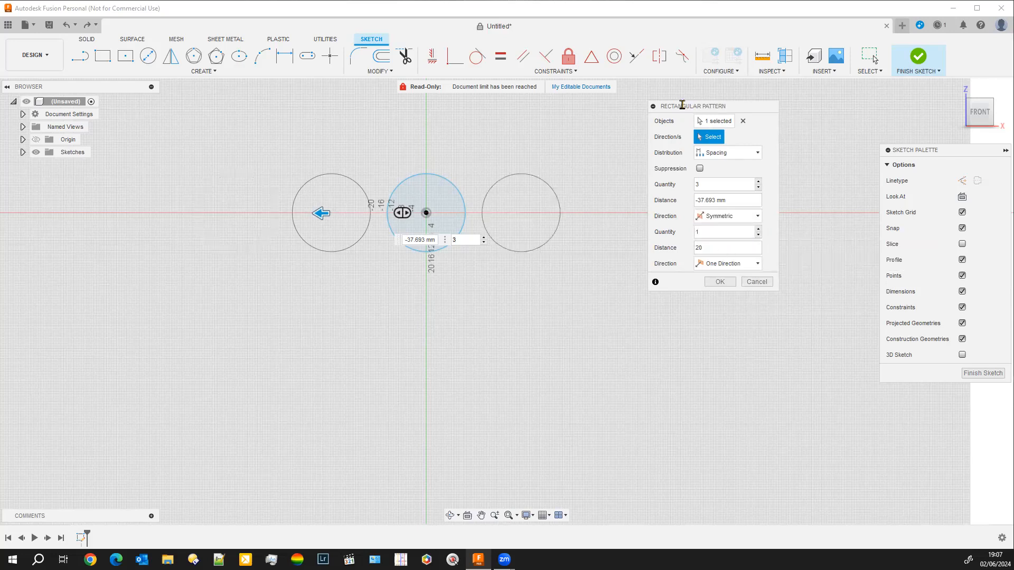
Increase the symmetric horizontal pattern's quantity to 5
{"action": "left_click_drag", "start_coordinate": [689, 105], "coordinate": [775, 125]}
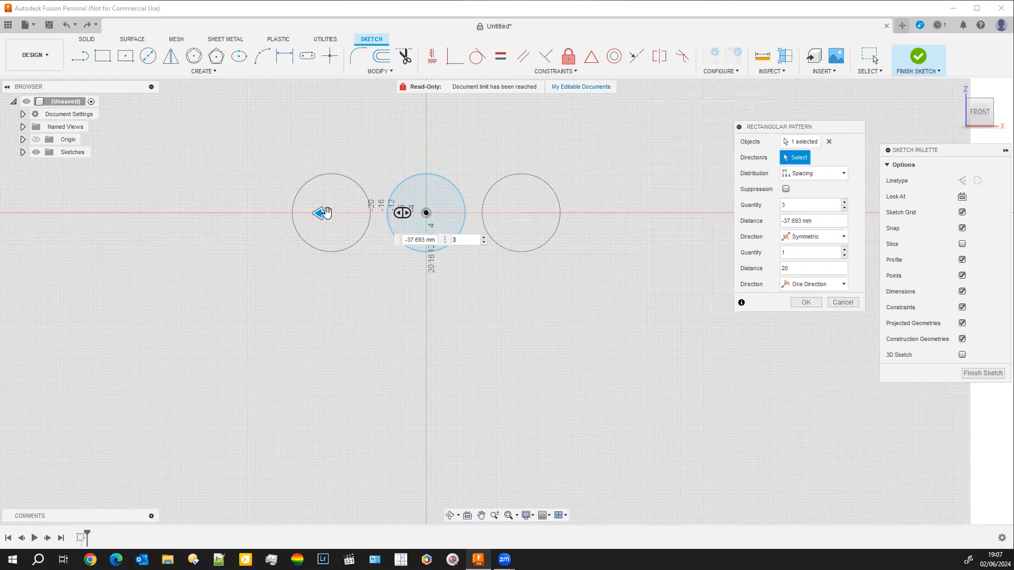
{"action": "double_click", "coordinate": [476, 241]}
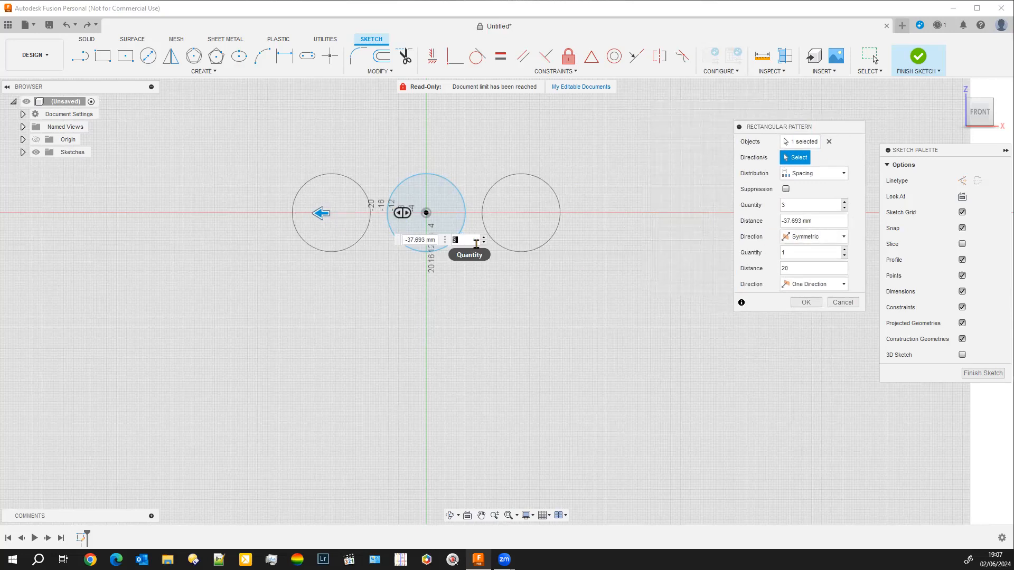
{"action": "left_click", "coordinate": [845, 202]}
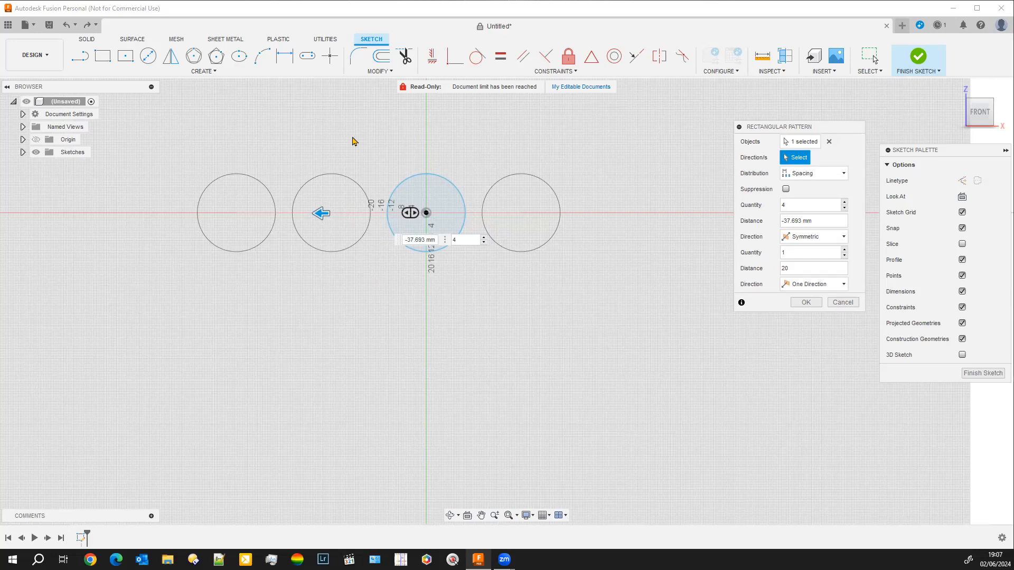
{"action": "left_click", "coordinate": [845, 204]}
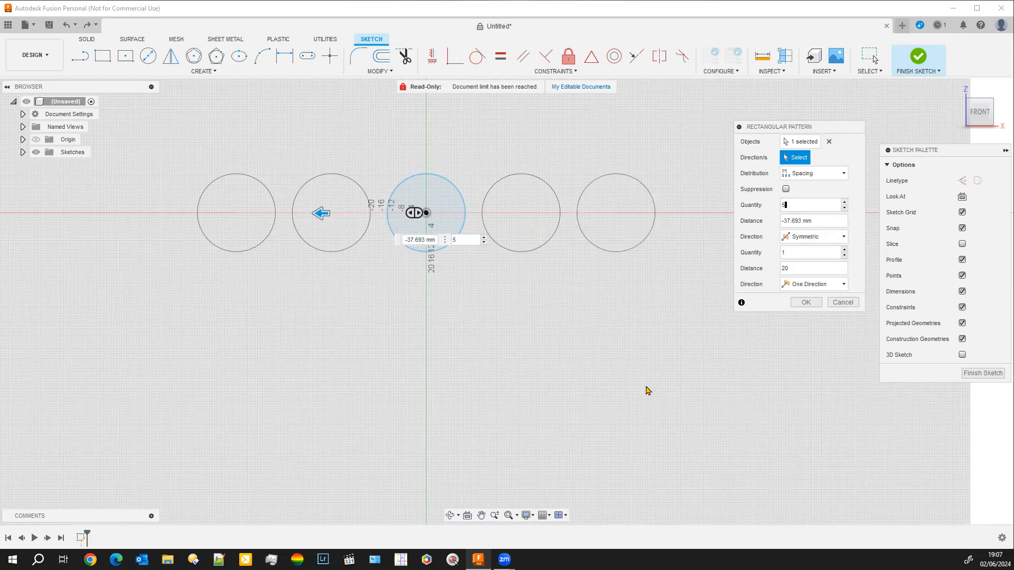
{"action": "key", "text": "Tab"}
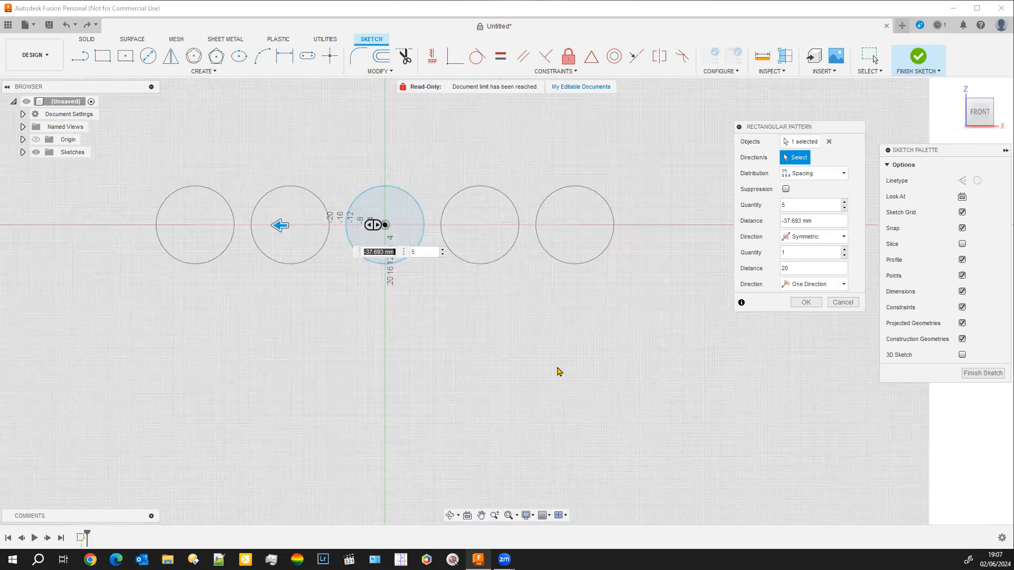
Enable Suppression for the pattern and toggle the two circles adjacent to the original off and back on
{"action": "left_click_drag", "start_coordinate": [787, 130], "coordinate": [705, 105]}
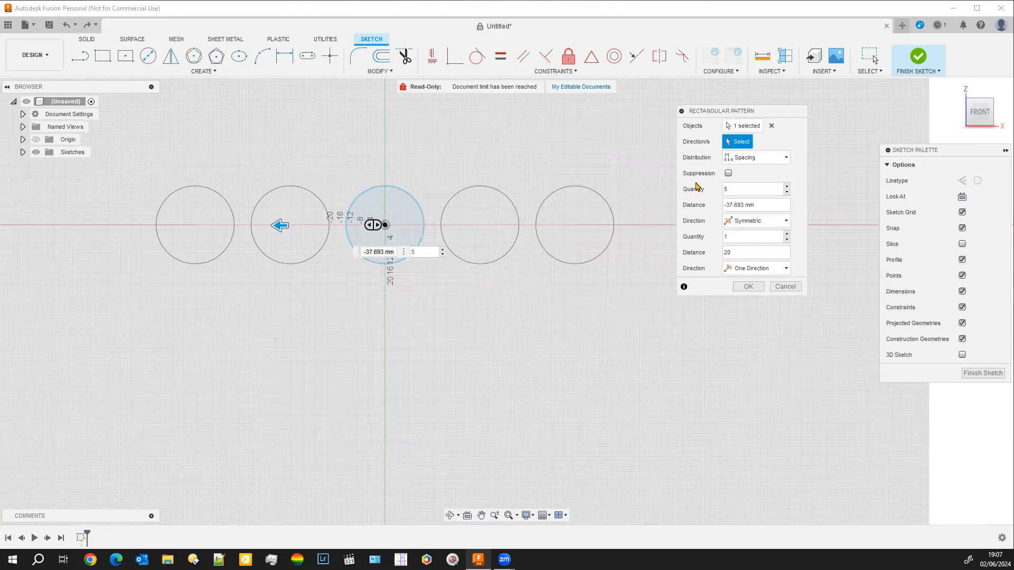
{"action": "left_click", "coordinate": [729, 173]}
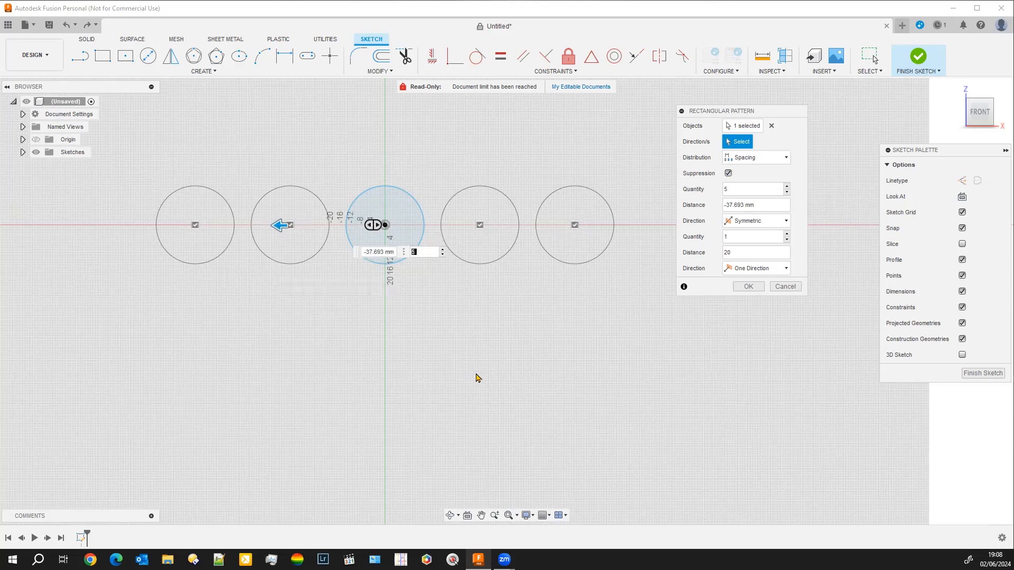
{"action": "left_click", "coordinate": [479, 225]}
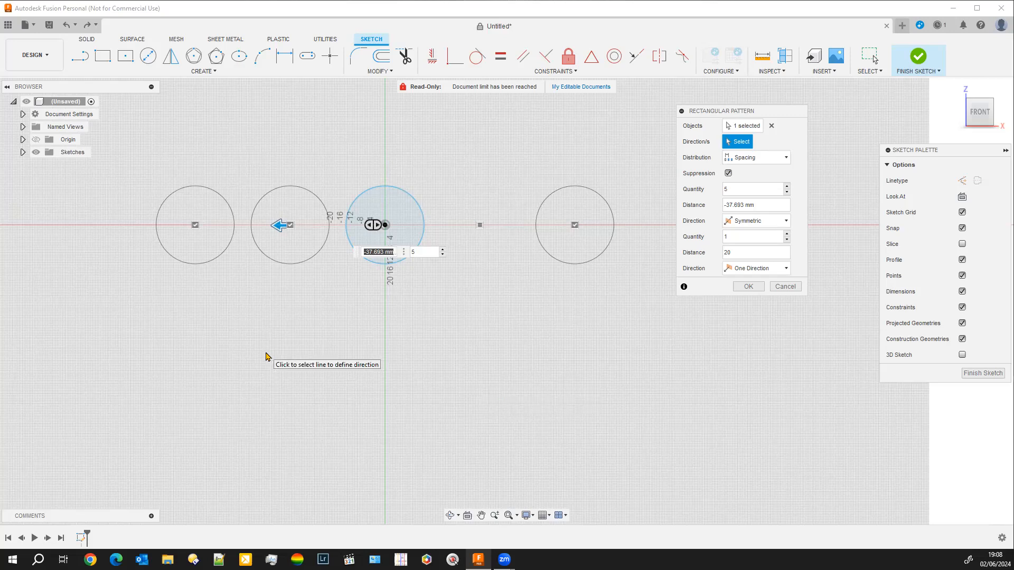
{"action": "left_click", "coordinate": [289, 225]}
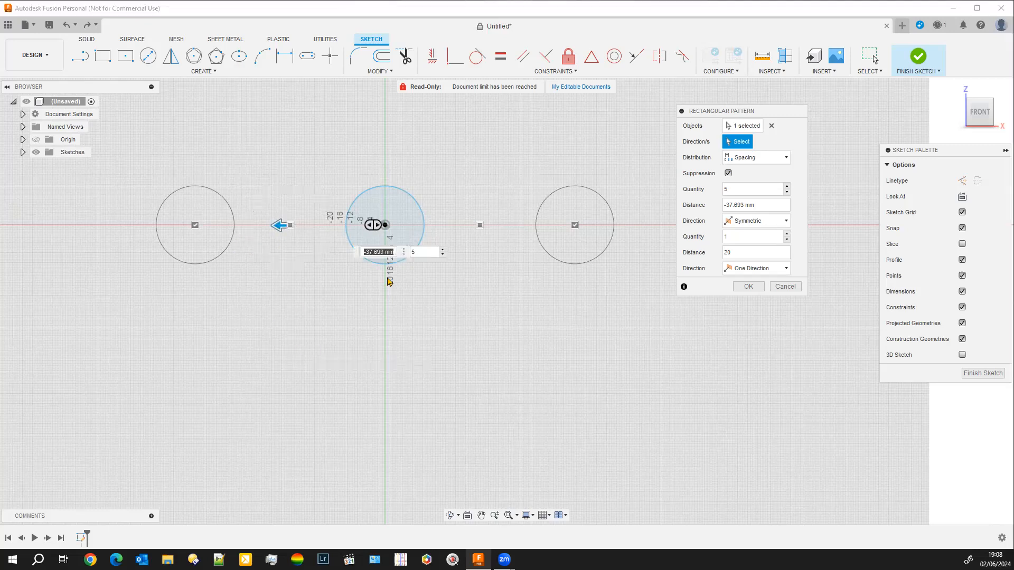
{"action": "left_click", "coordinate": [480, 225]}
{"action": "left_click", "coordinate": [289, 224]}
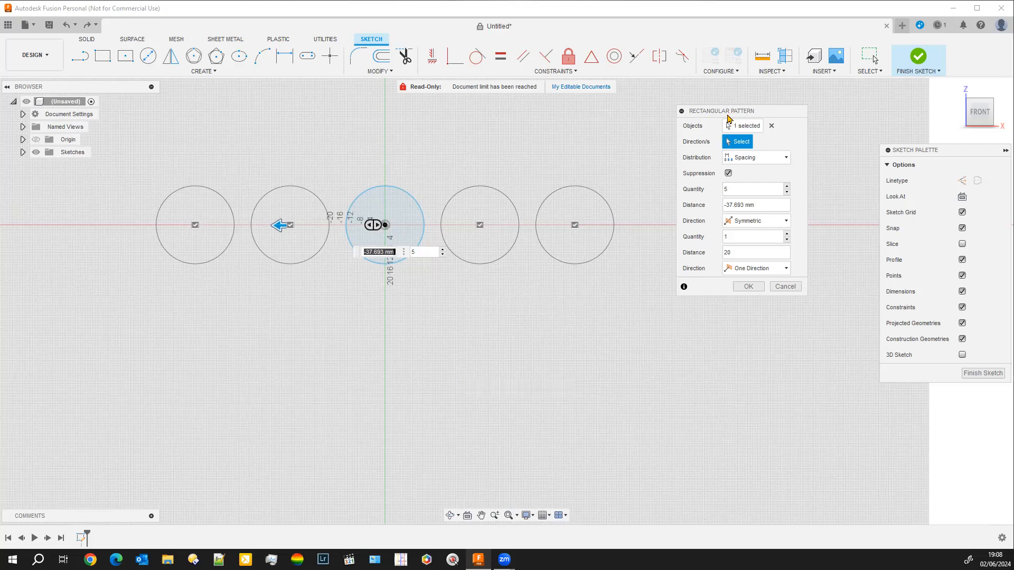
Add a second row by setting the vertical quantity to 2 and the vertical distance to about 35.7 mm, and complete the pattern
{"action": "left_click_drag", "start_coordinate": [733, 113], "coordinate": [766, 104]}
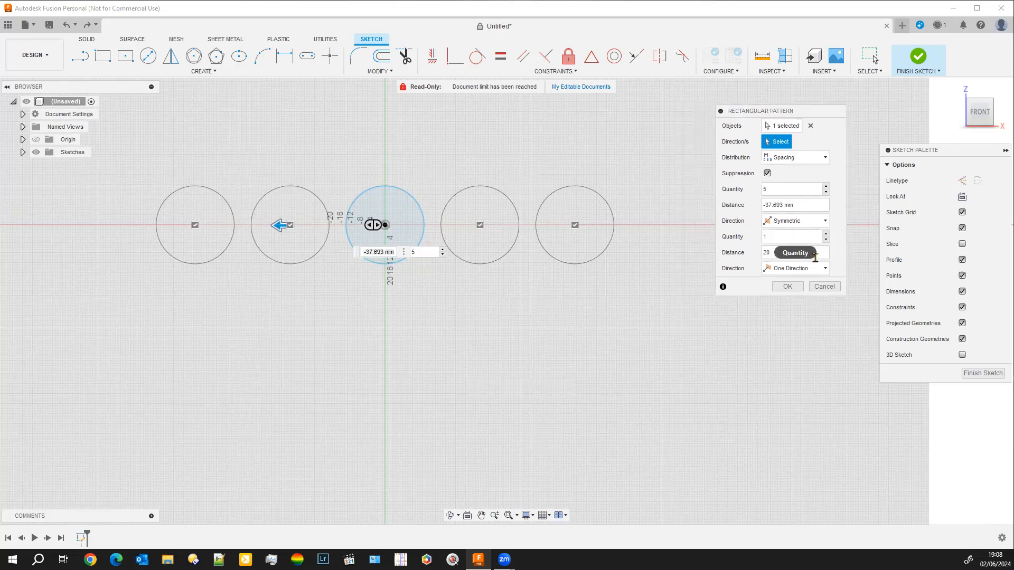
{"action": "left_click", "coordinate": [826, 234]}
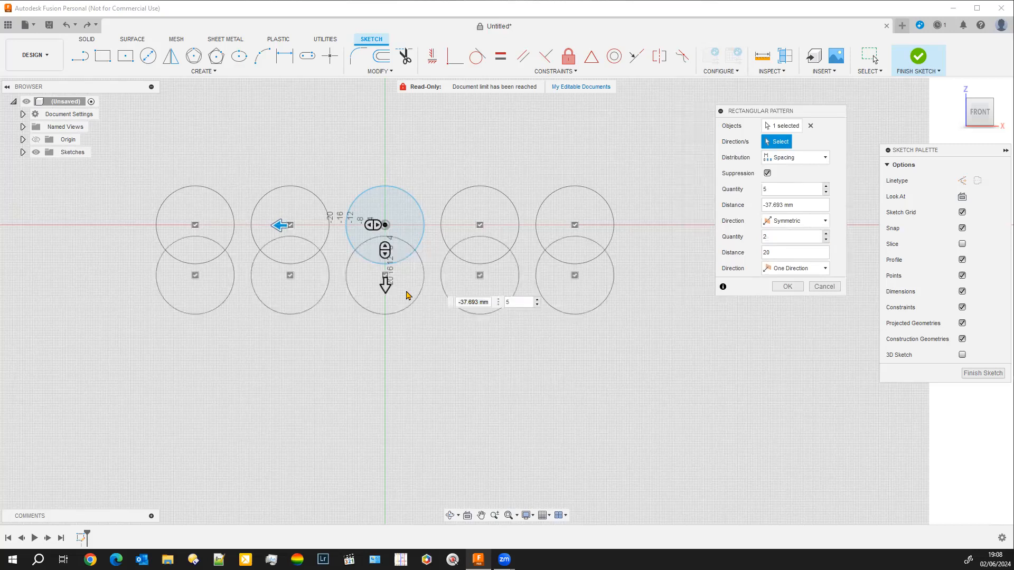
{"action": "left_click_drag", "start_coordinate": [385, 286], "coordinate": [385, 324]}
{"action": "key", "text": "Tab"}
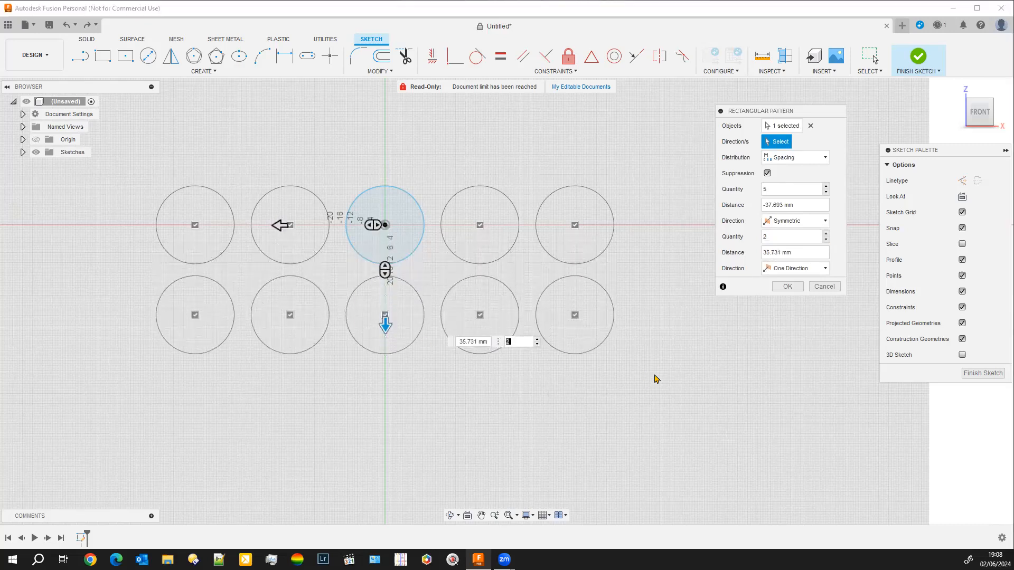
{"action": "left_click", "coordinate": [787, 289]}
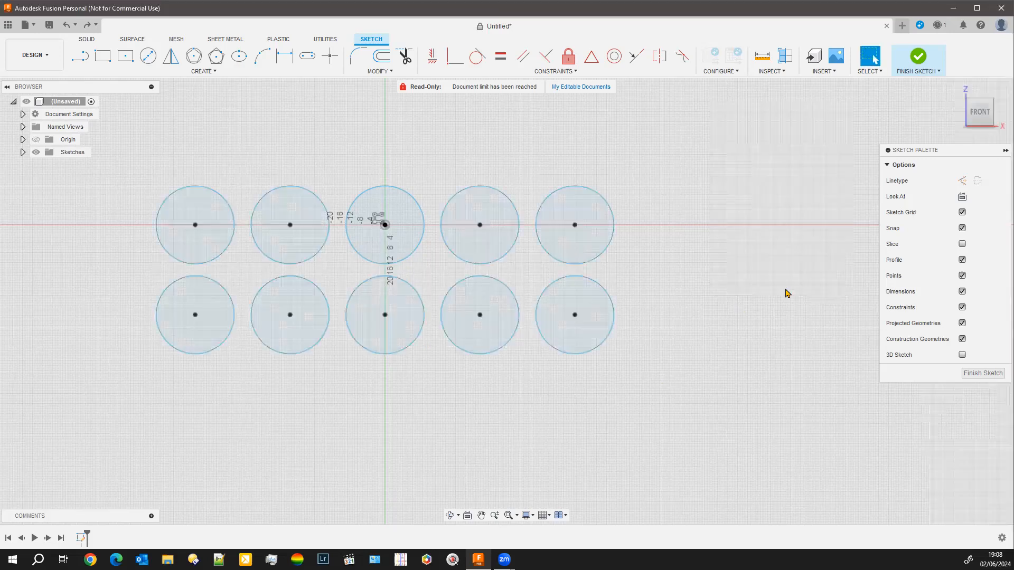
Finish the sketch and start an extrusion of about 15 mm on the five circles of the upper row
{"action": "left_click", "coordinate": [974, 375]}
{"action": "left_click", "coordinate": [918, 56]}
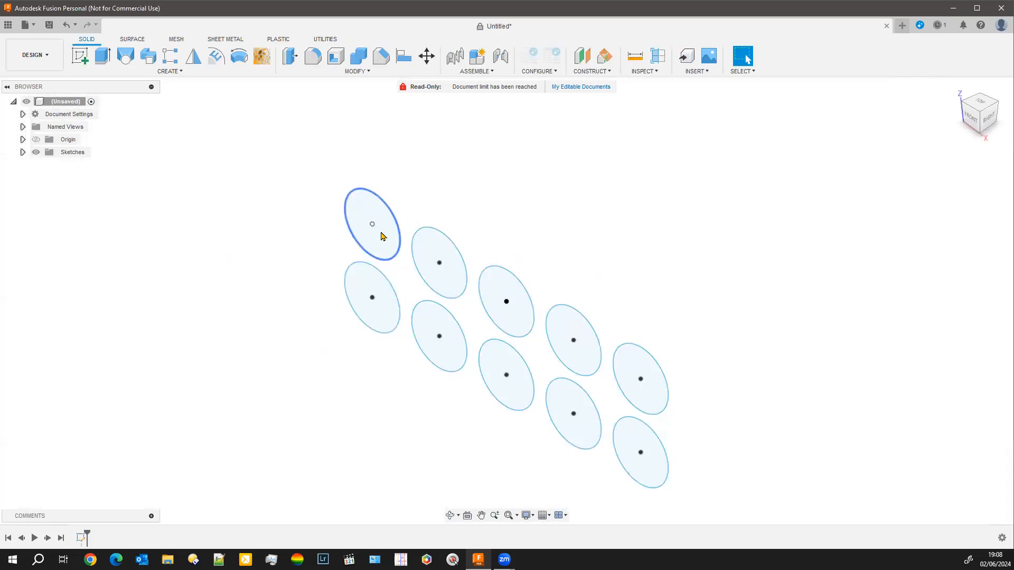
{"action": "left_click", "coordinate": [384, 237]}
{"action": "key", "text": "e"}
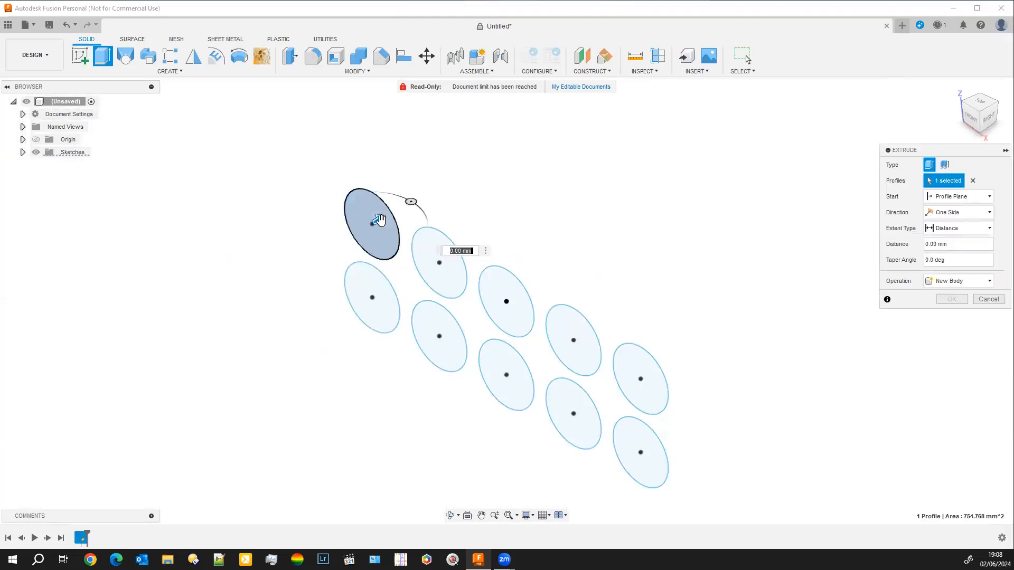
{"action": "left_click", "coordinate": [454, 274]}
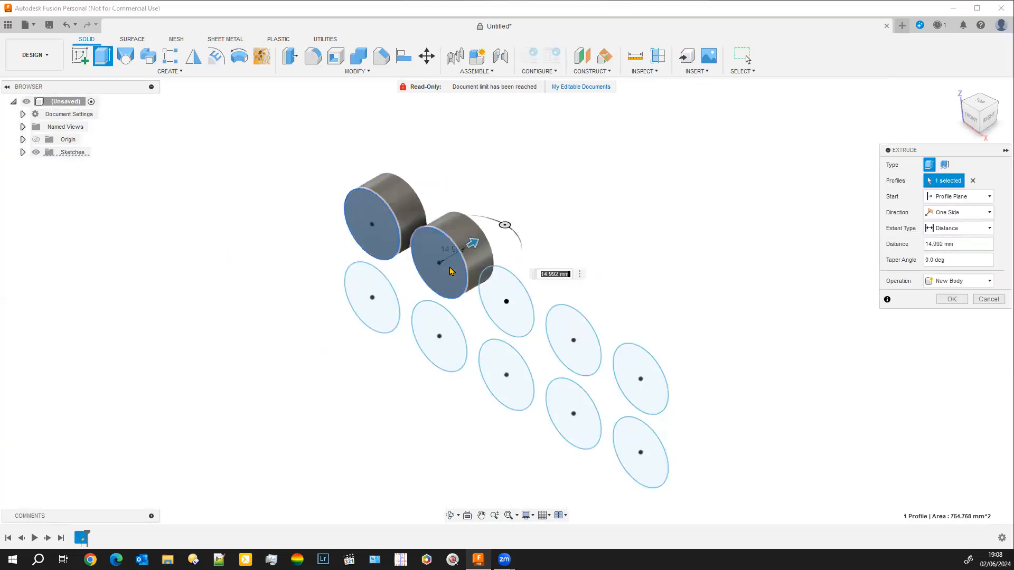
{"action": "left_click", "coordinate": [518, 317]}
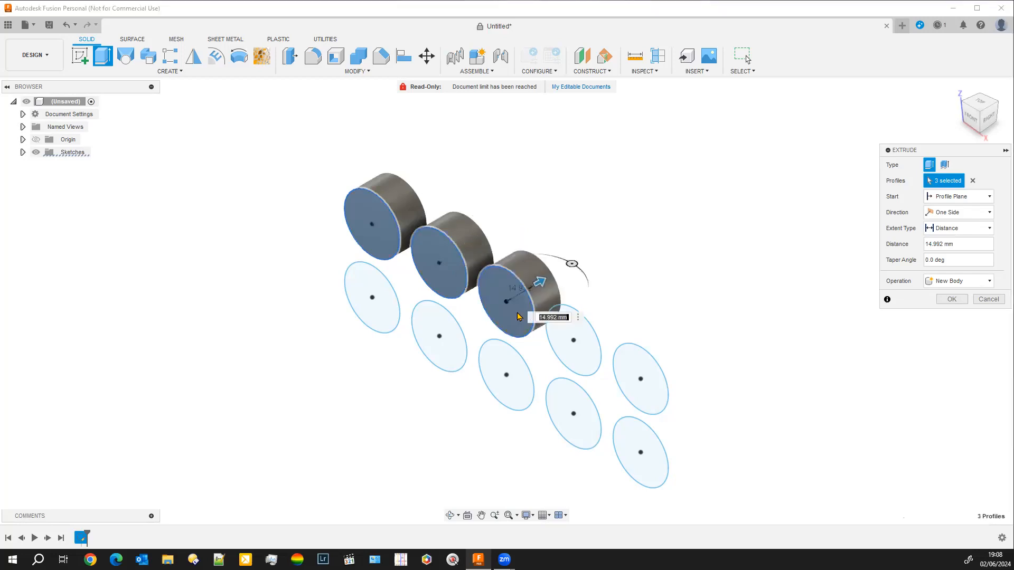
{"action": "left_click", "coordinate": [574, 346]}
{"action": "left_click", "coordinate": [637, 394]}
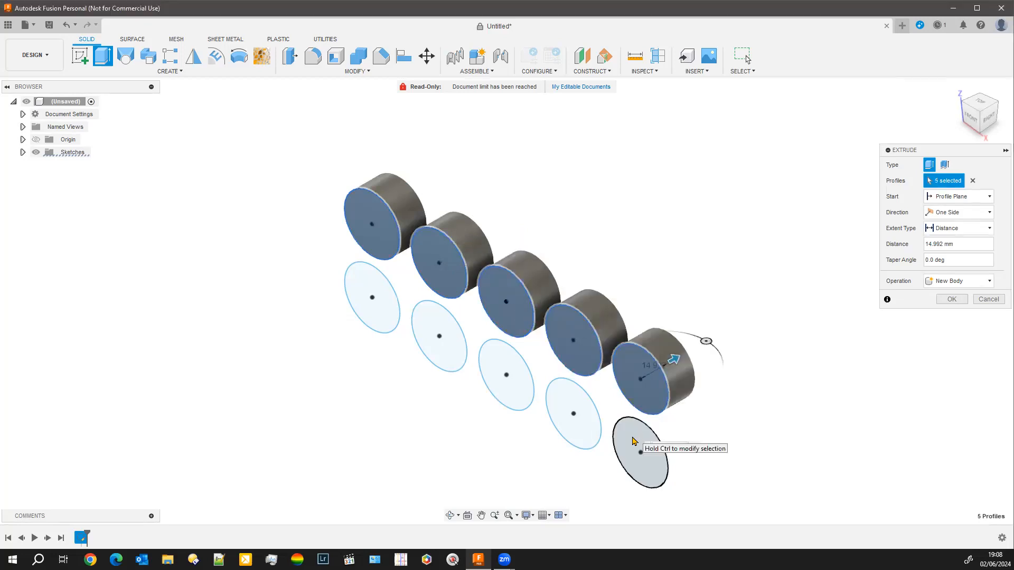
Include the five lower-row circles in the same extrusion and create the cylinders as new bodies
{"action": "left_click", "coordinate": [640, 452]}
{"action": "left_click", "coordinate": [582, 406]}
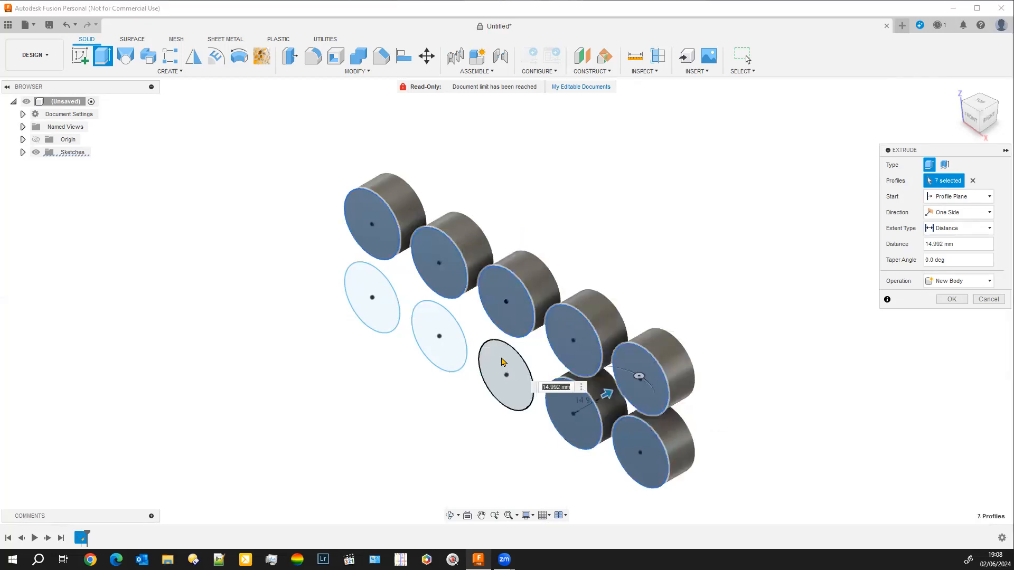
{"action": "left_click", "coordinate": [504, 362]}
{"action": "left_click", "coordinate": [437, 325]}
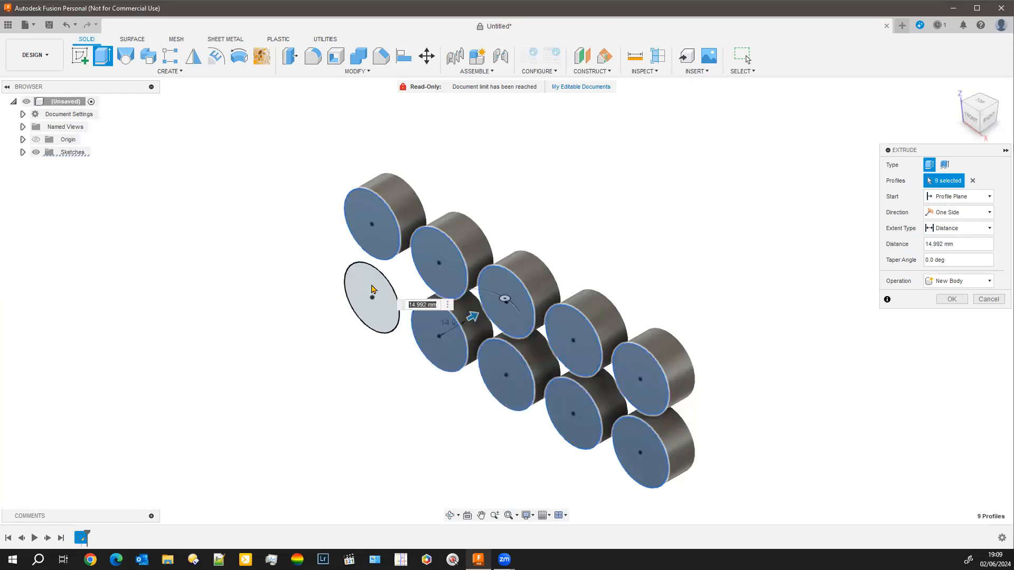
{"action": "left_click", "coordinate": [372, 290]}
{"action": "left_click", "coordinate": [950, 299]}
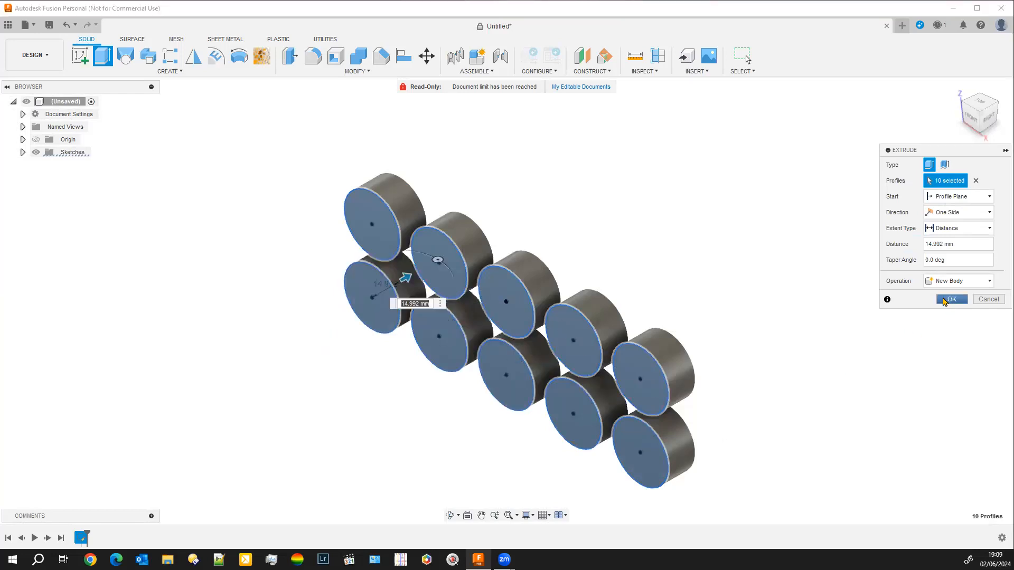
{"action": "middle_click_drag", "start_coordinate": [724, 351], "coordinate": [758, 325], "text": "shift"}
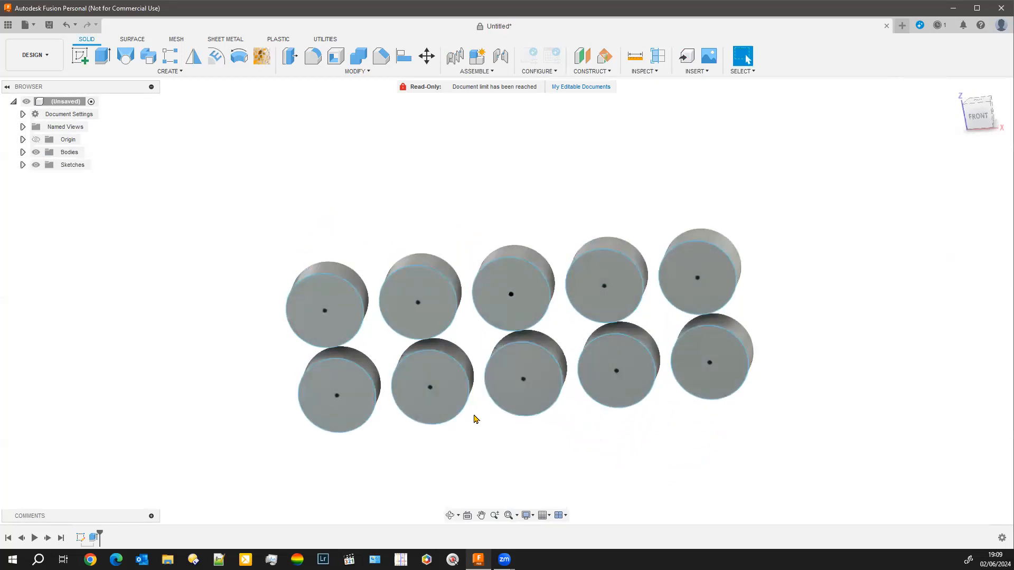
Reopen the patterned sketch, add a circle about 10.3 mm in diameter centred atop the original circle, and finish the sketch
{"action": "middle_click_drag", "start_coordinate": [356, 453], "coordinate": [296, 425]}
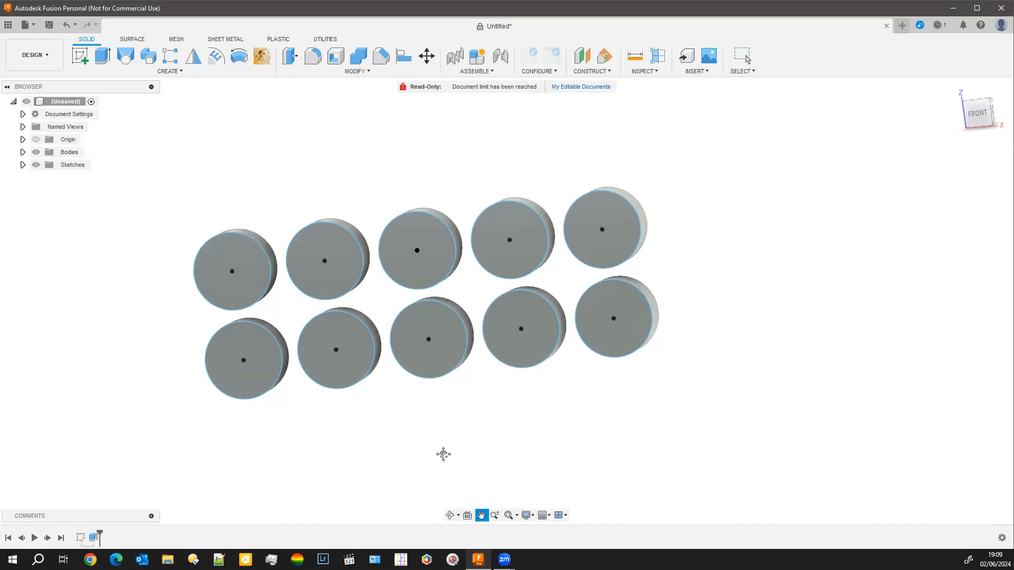
{"action": "middle_click_drag", "start_coordinate": [444, 453], "coordinate": [417, 467]}
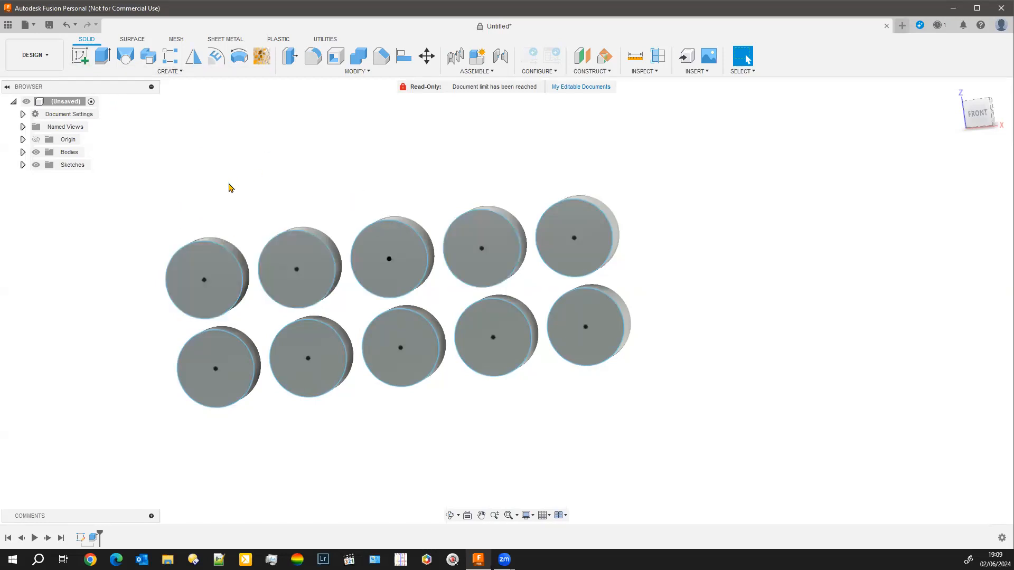
{"action": "left_click", "coordinate": [22, 165]}
{"action": "right_click", "coordinate": [74, 179]}
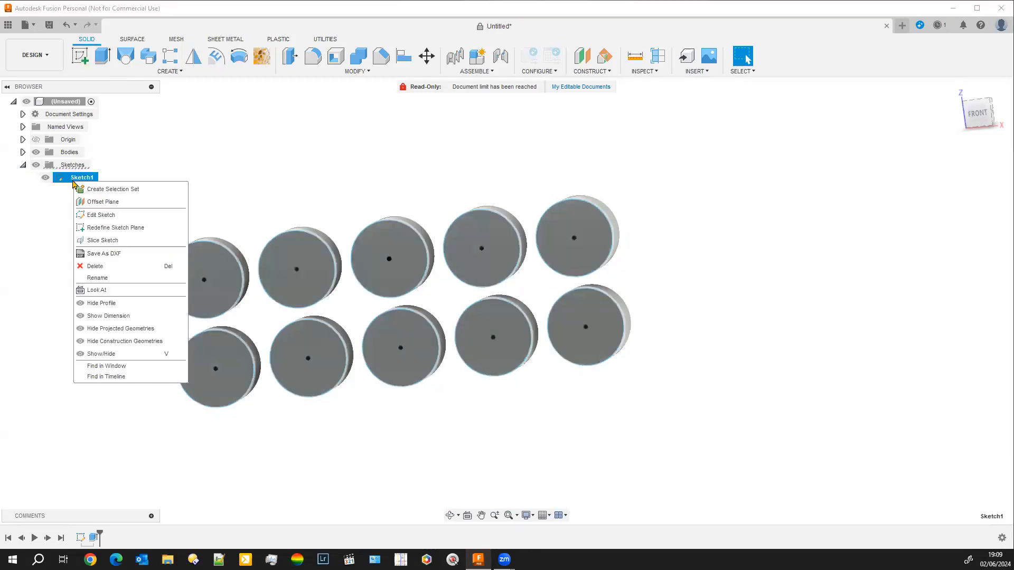
{"action": "left_click", "coordinate": [96, 218]}
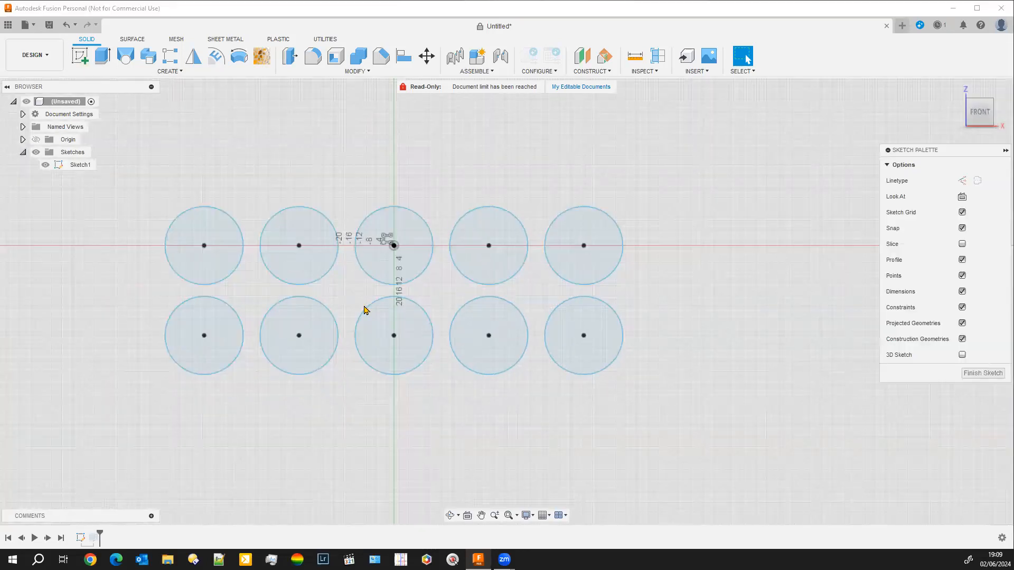
{"action": "left_click", "coordinate": [149, 56]}
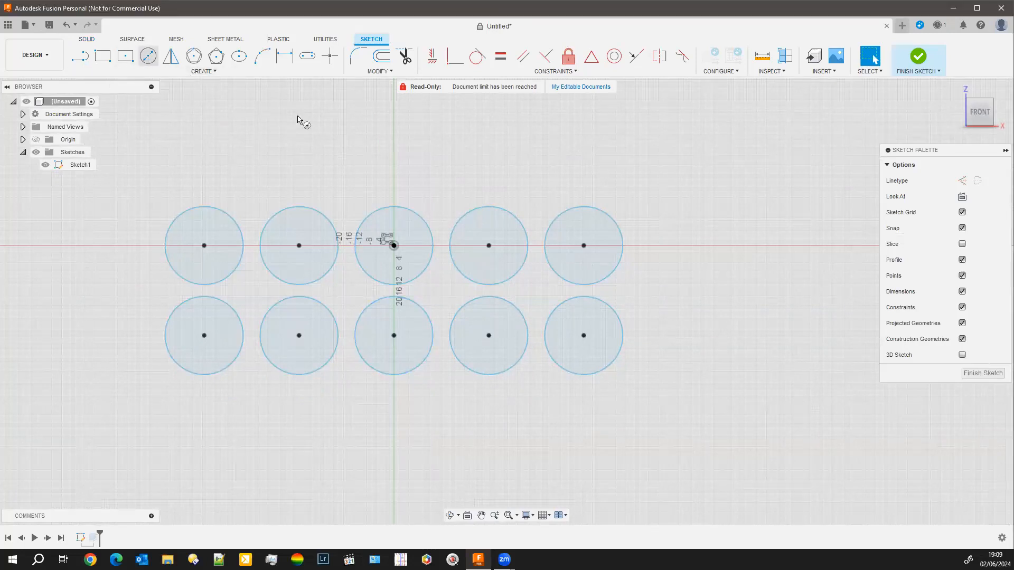
{"action": "left_click", "coordinate": [395, 205]}
{"action": "left_click", "coordinate": [388, 199]}
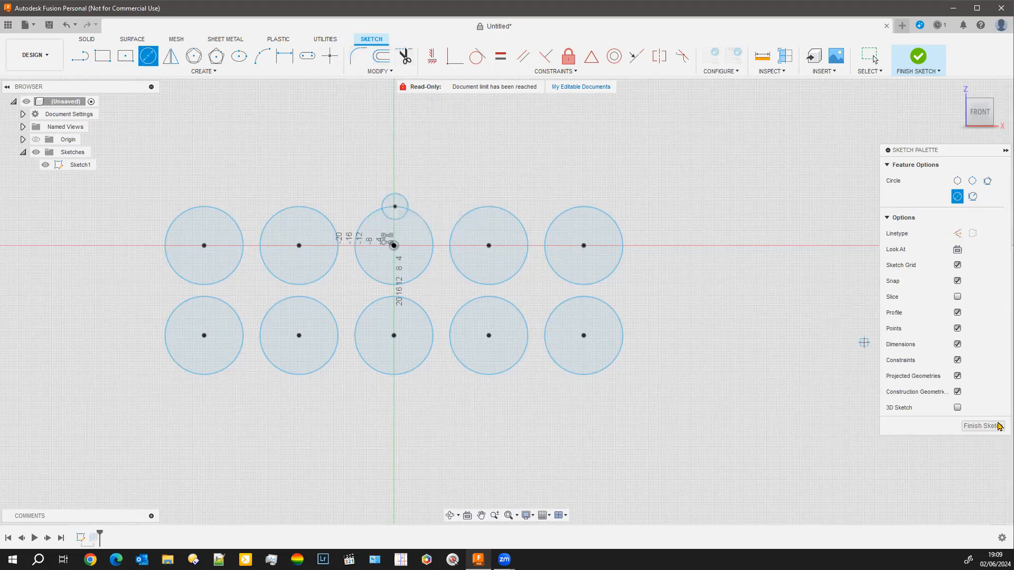
{"action": "left_click", "coordinate": [992, 431]}
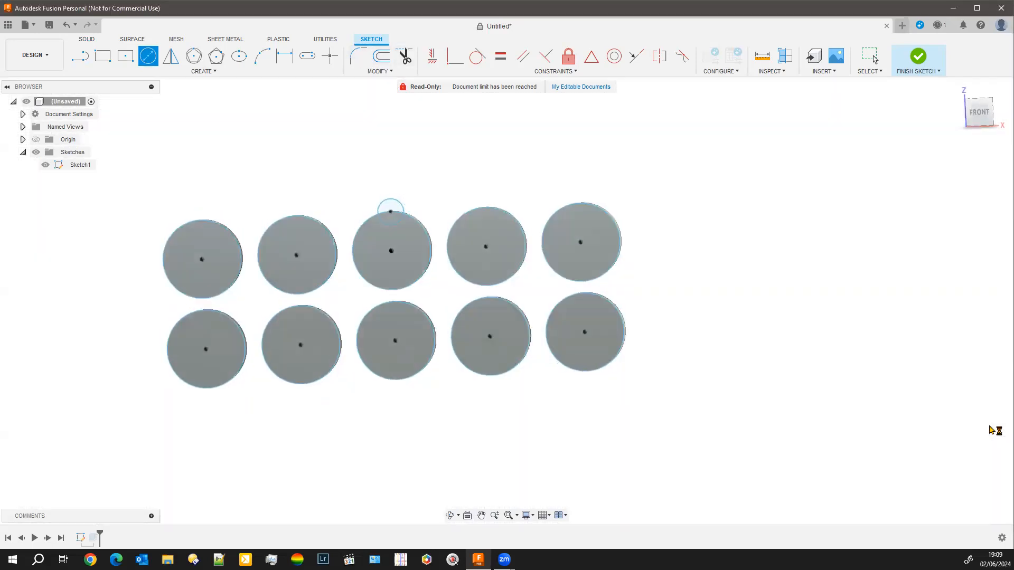
Extrude both parts of the small circle about -22.7 mm, creating the cylinder as a new body
{"action": "left_click", "coordinate": [386, 233]}
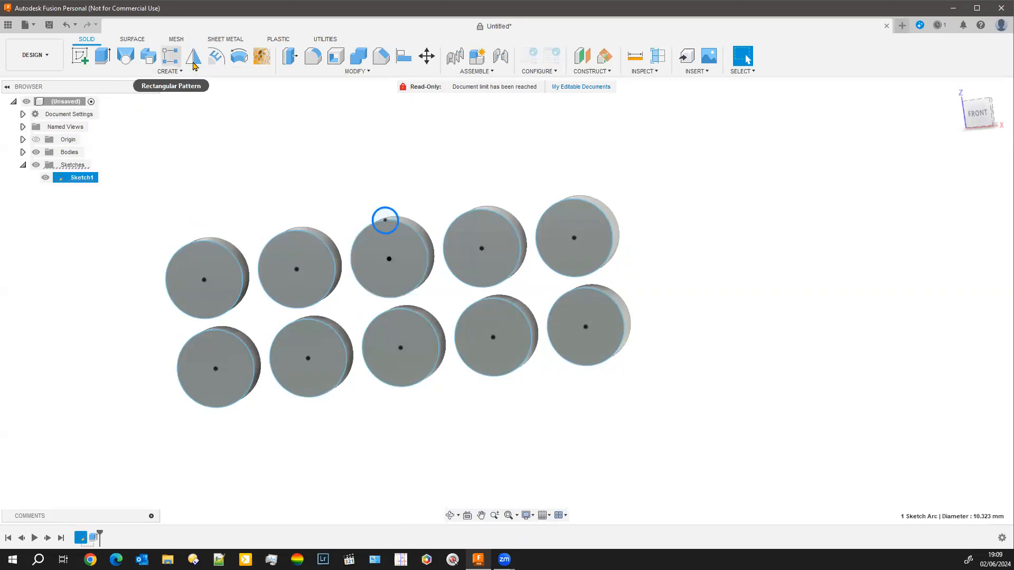
{"action": "left_click", "coordinate": [102, 56]}
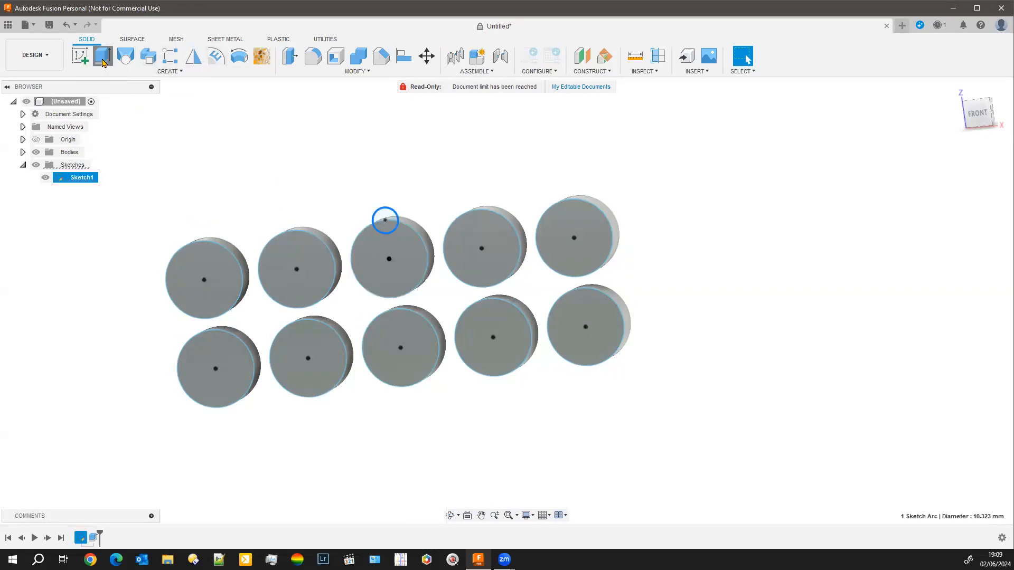
{"action": "left_click", "coordinate": [388, 229]}
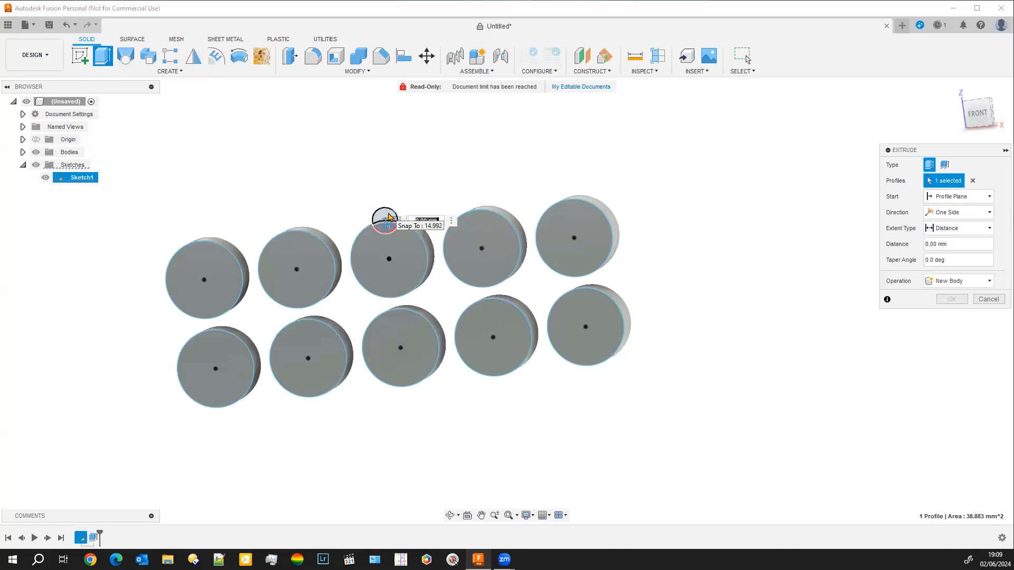
{"action": "left_click", "coordinate": [388, 217]}
{"action": "middle_click_drag", "start_coordinate": [396, 191], "coordinate": [348, 227], "text": "shift"}
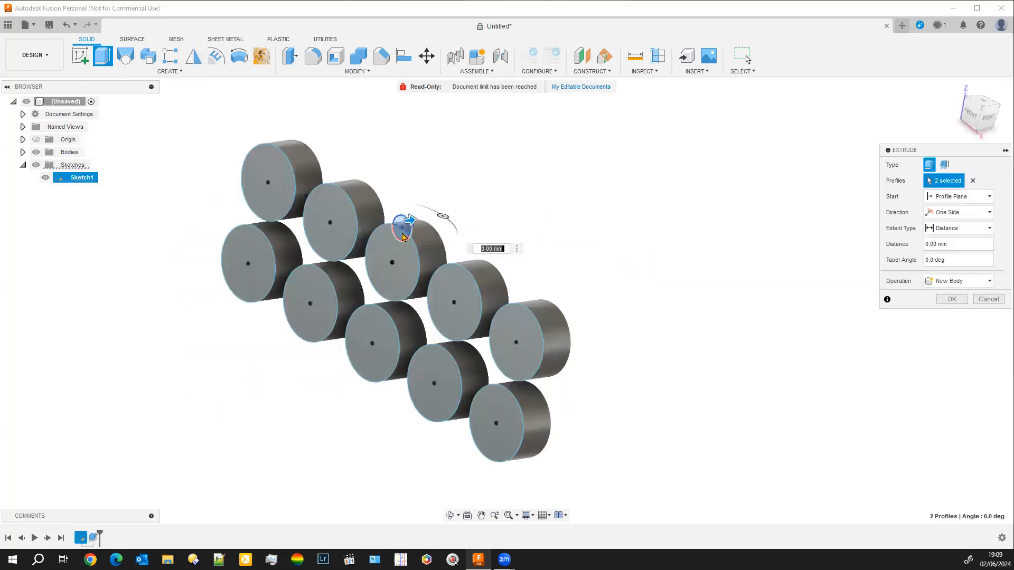
{"action": "left_click_drag", "start_coordinate": [402, 236], "coordinate": [354, 230]}
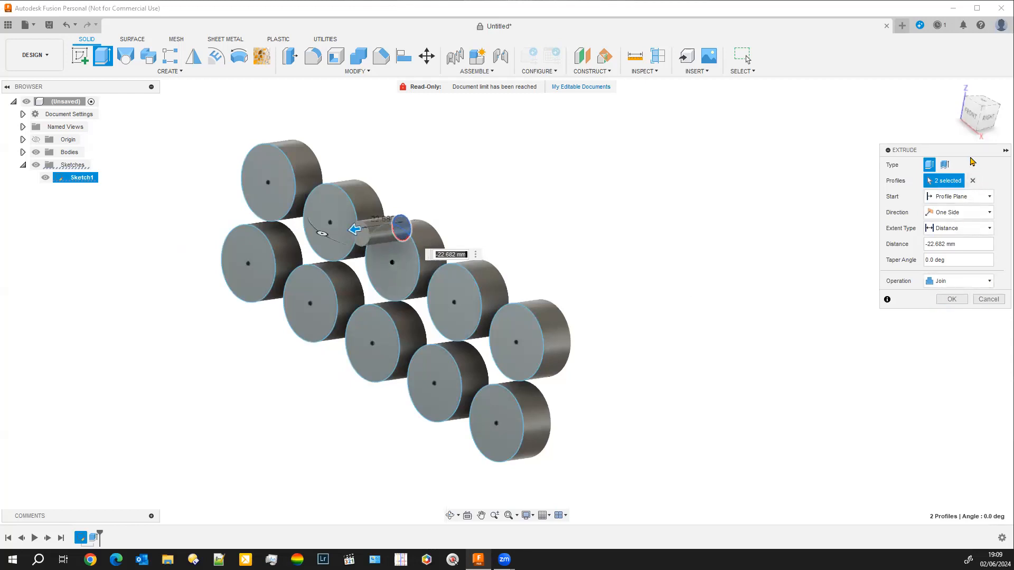
{"action": "left_click_drag", "start_coordinate": [968, 153], "coordinate": [877, 138]}
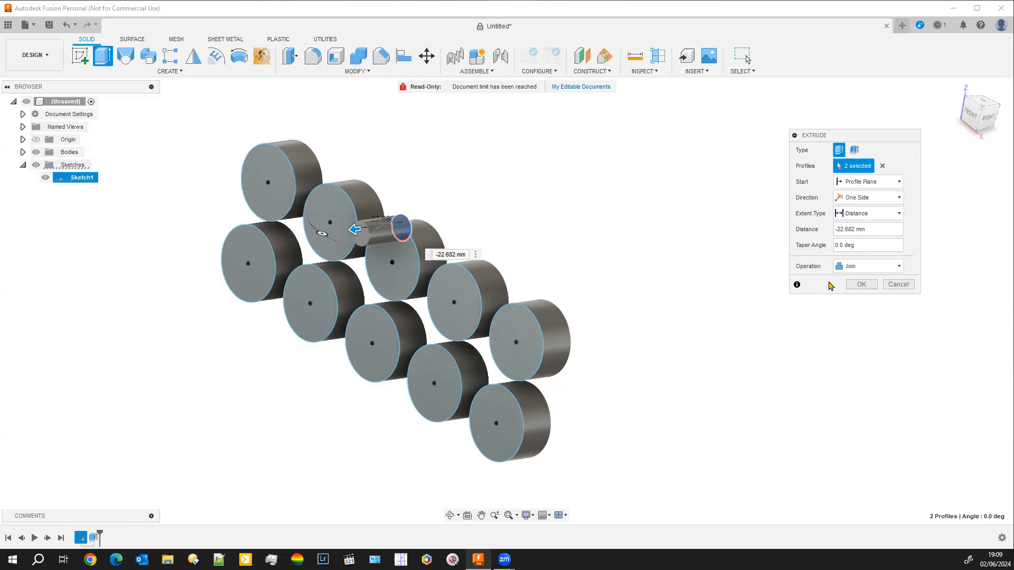
{"action": "left_click", "coordinate": [901, 267]}
{"action": "left_click", "coordinate": [850, 315]}
{"action": "left_click", "coordinate": [863, 284]}
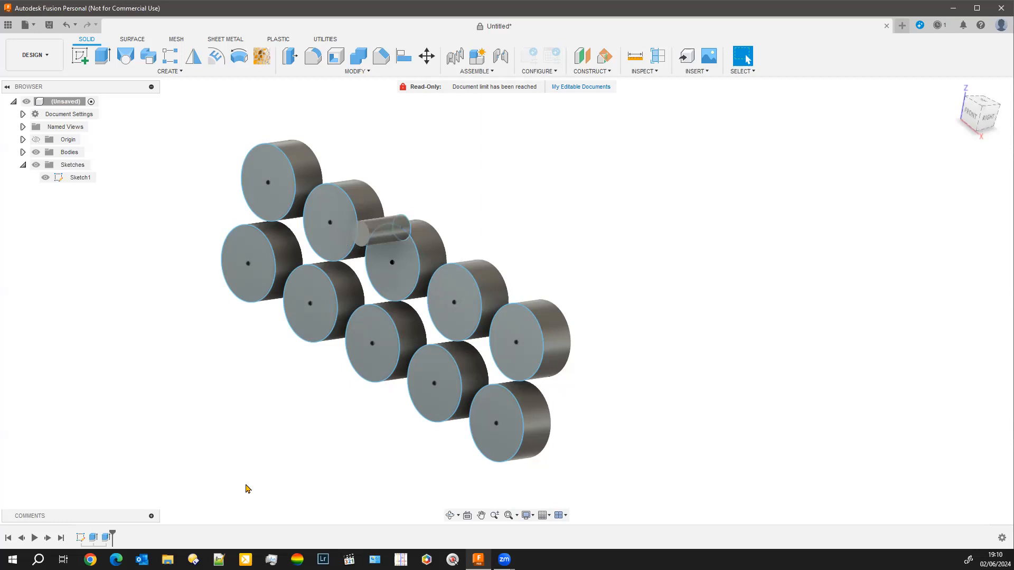
Reopen the sketch with the patterned circles for editing to review its geometry
{"action": "middle_click_drag", "start_coordinate": [268, 476], "coordinate": [290, 453], "text": "shift"}
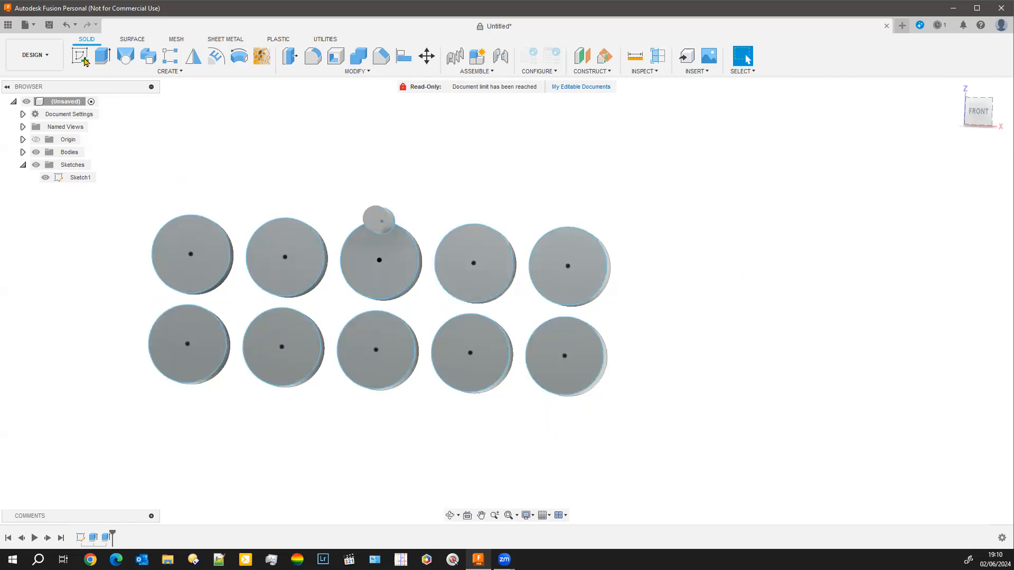
{"action": "right_click", "coordinate": [76, 177]}
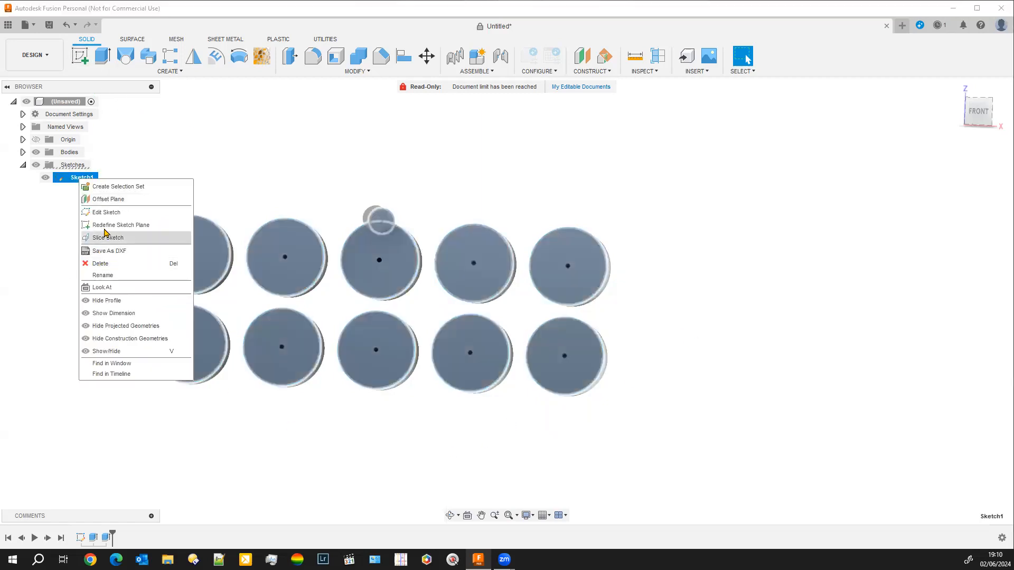
{"action": "left_click", "coordinate": [106, 213]}
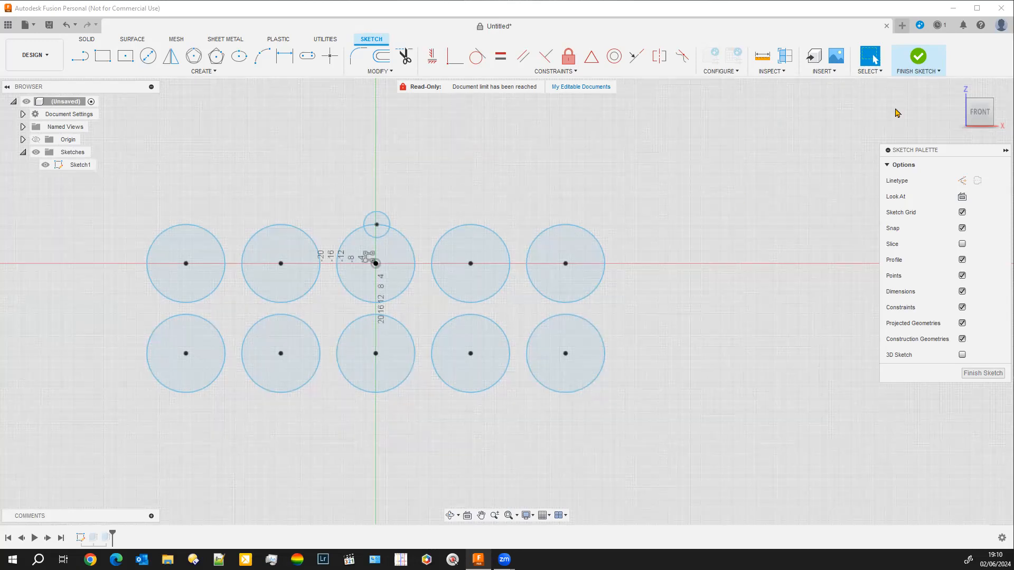
Create a new design and sketch a circle about 48 mm in diameter centred on the origin of the front plane
{"action": "left_click", "coordinate": [901, 25]}
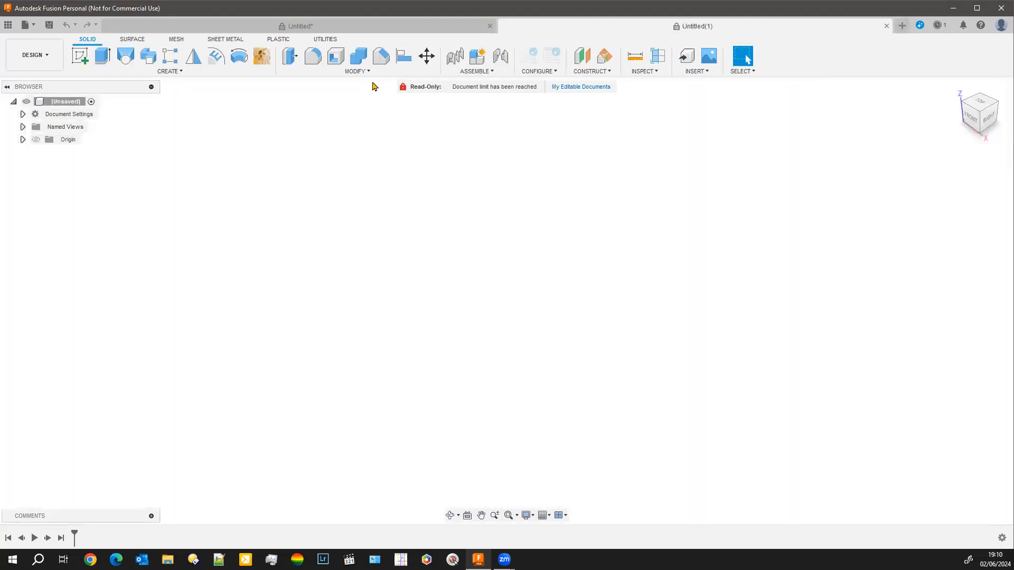
{"action": "left_click", "coordinate": [80, 55]}
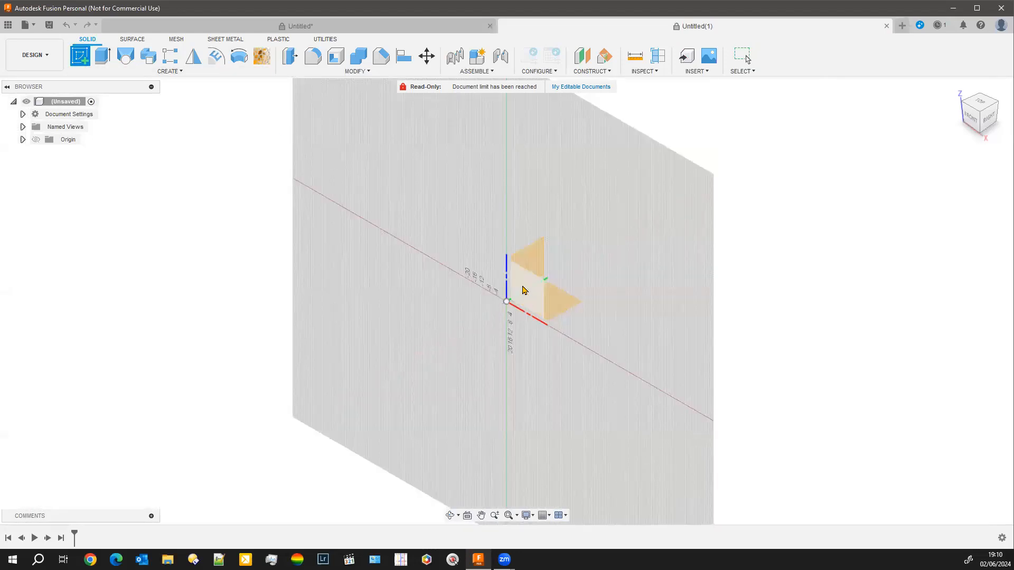
{"action": "left_click", "coordinate": [525, 290]}
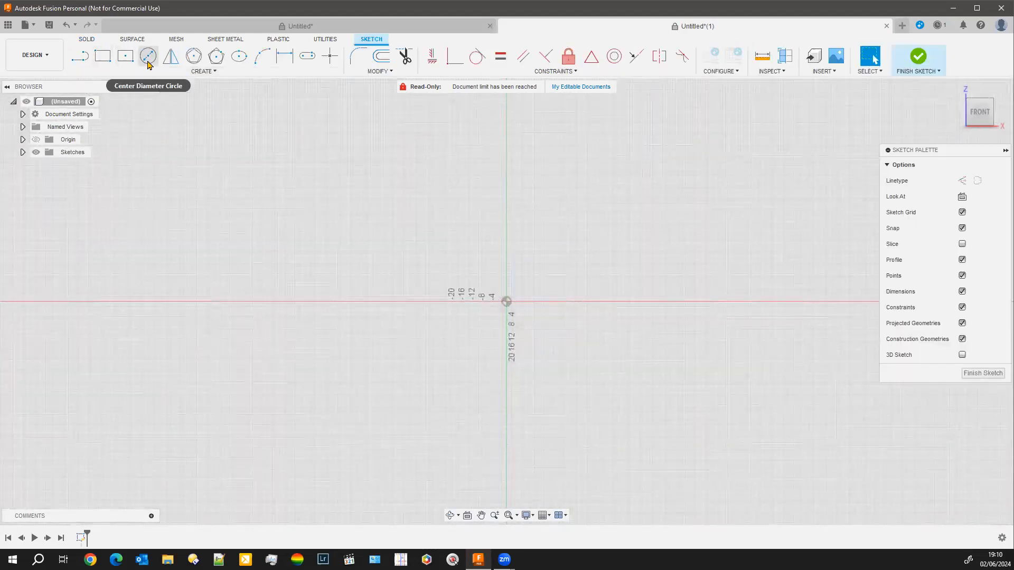
{"action": "left_click", "coordinate": [149, 56]}
{"action": "left_click", "coordinate": [506, 302]}
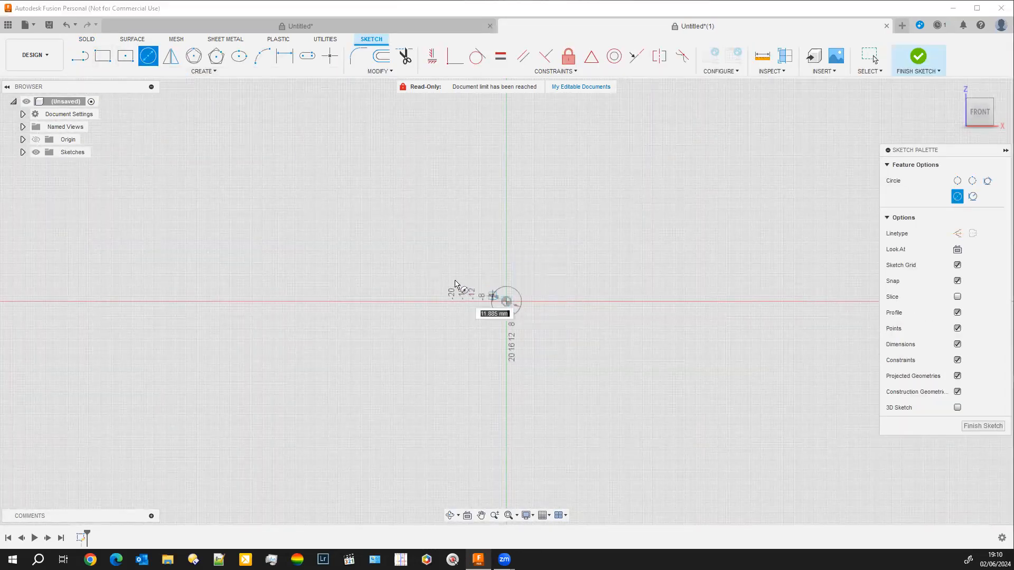
{"action": "left_click", "coordinate": [453, 276]}
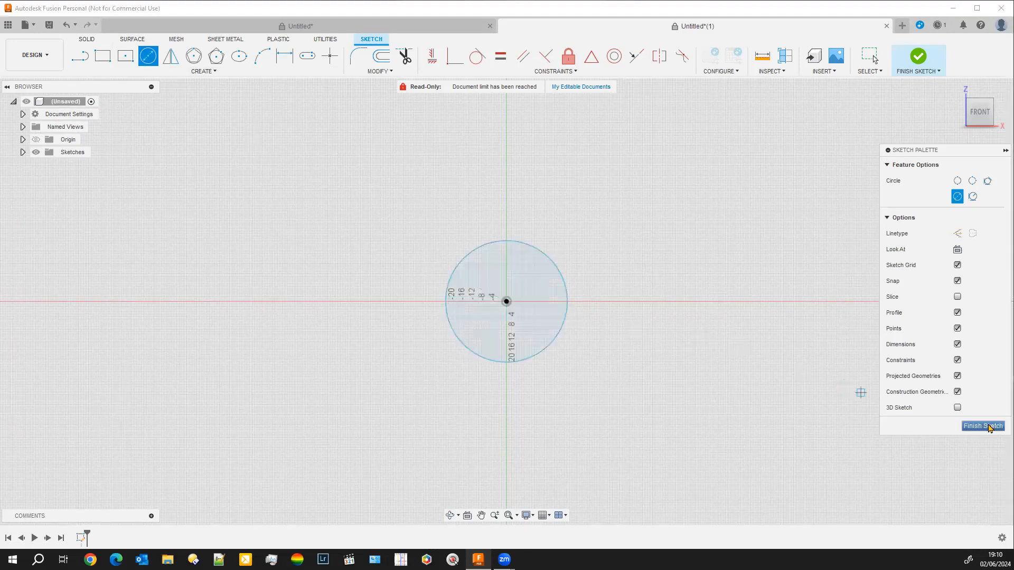
{"action": "left_click", "coordinate": [987, 427]}
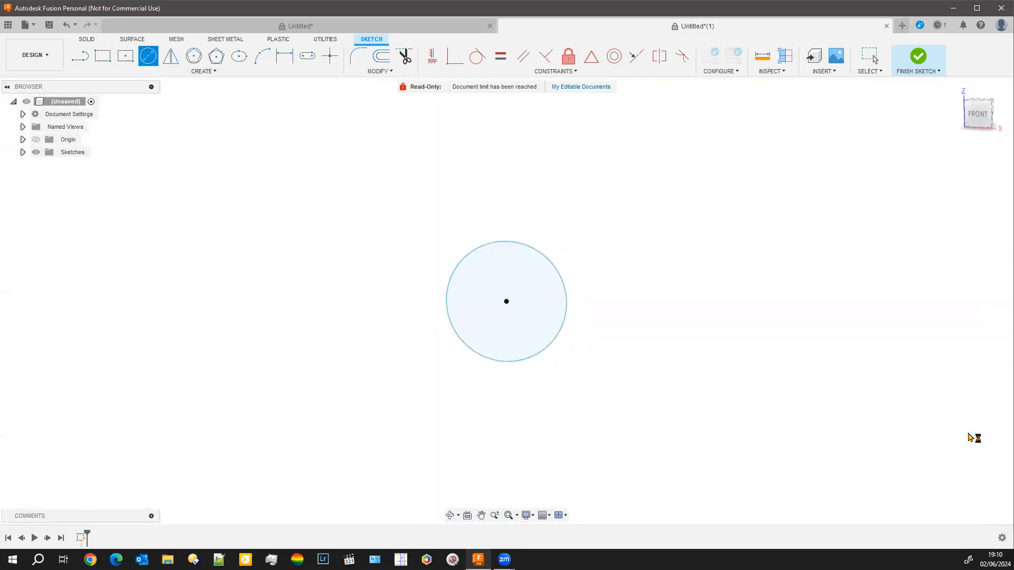
Extrude the circle about 16.8 mm as a new body
{"action": "left_click", "coordinate": [490, 285]}
{"action": "left_click", "coordinate": [102, 56]}
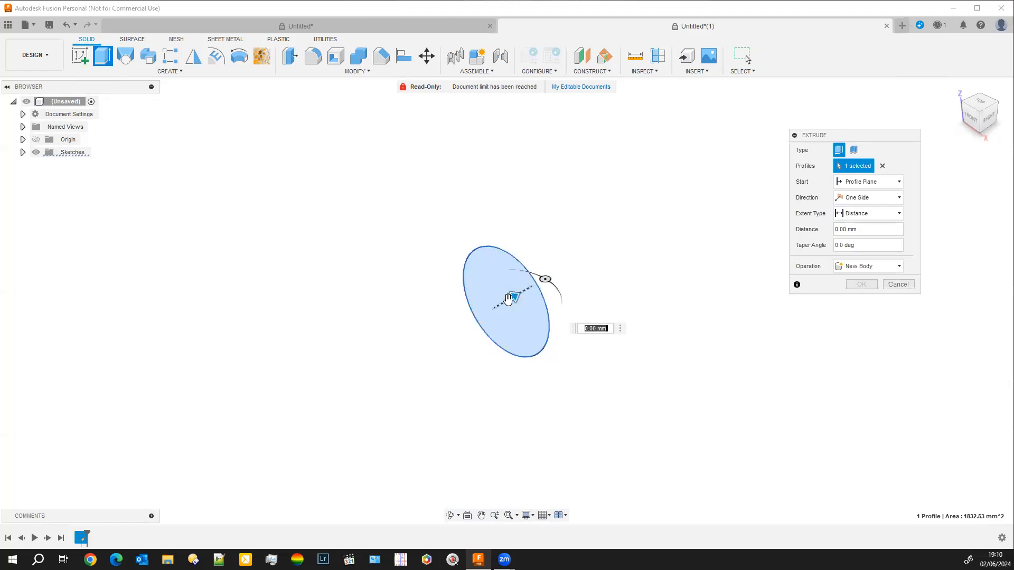
{"action": "left_click_drag", "start_coordinate": [508, 299], "coordinate": [544, 279]}
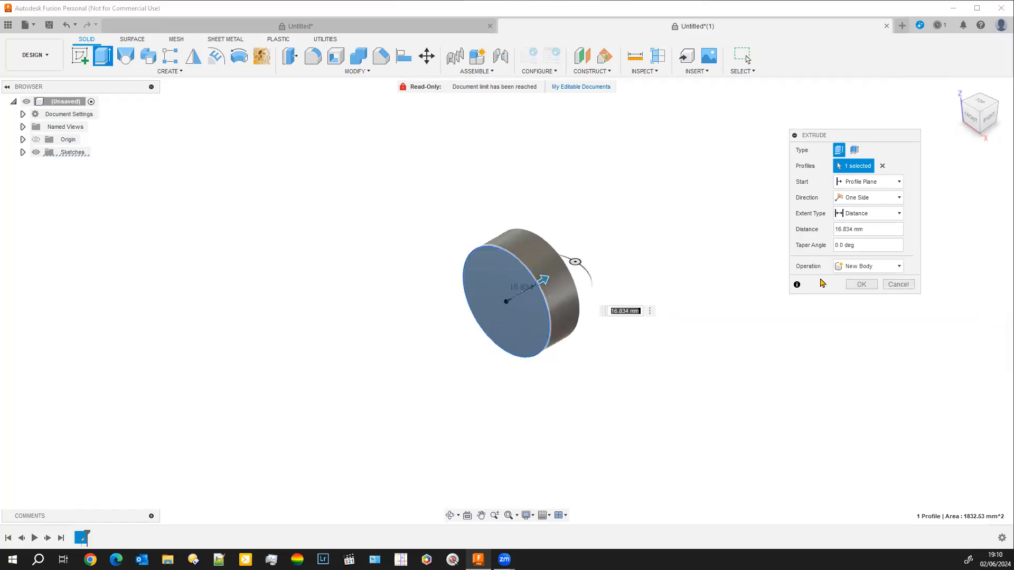
{"action": "left_click", "coordinate": [858, 284]}
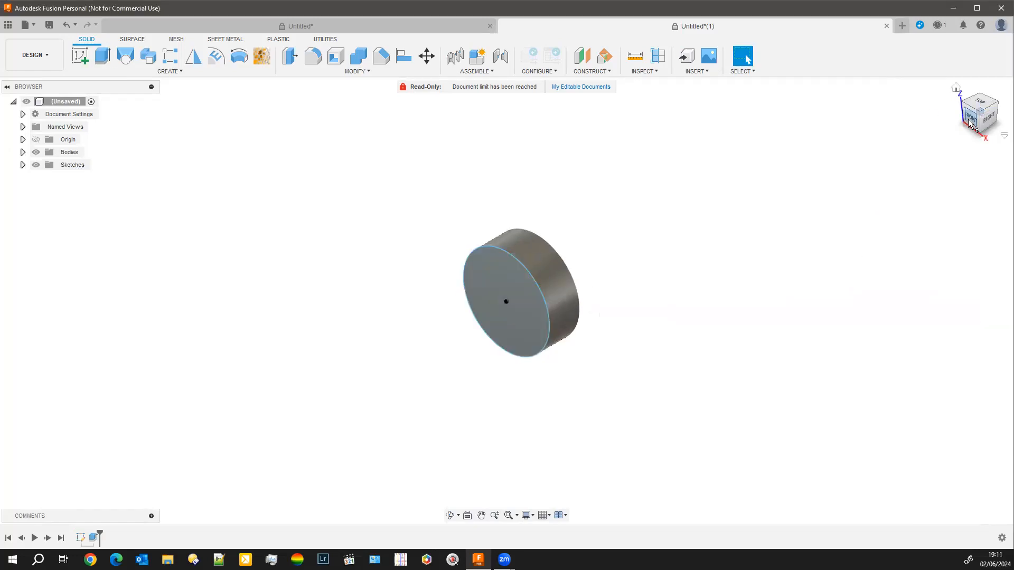
Start a rectangular pattern with Bodies as the object type and choose the extruded cylinder as the object
{"action": "left_click", "coordinate": [989, 123]}
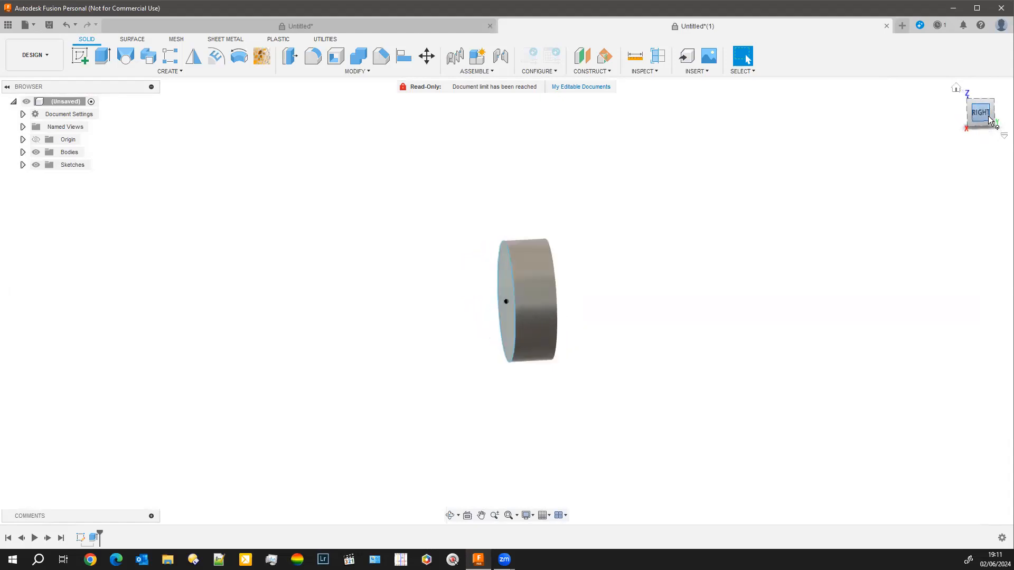
{"action": "left_click", "coordinate": [960, 113]}
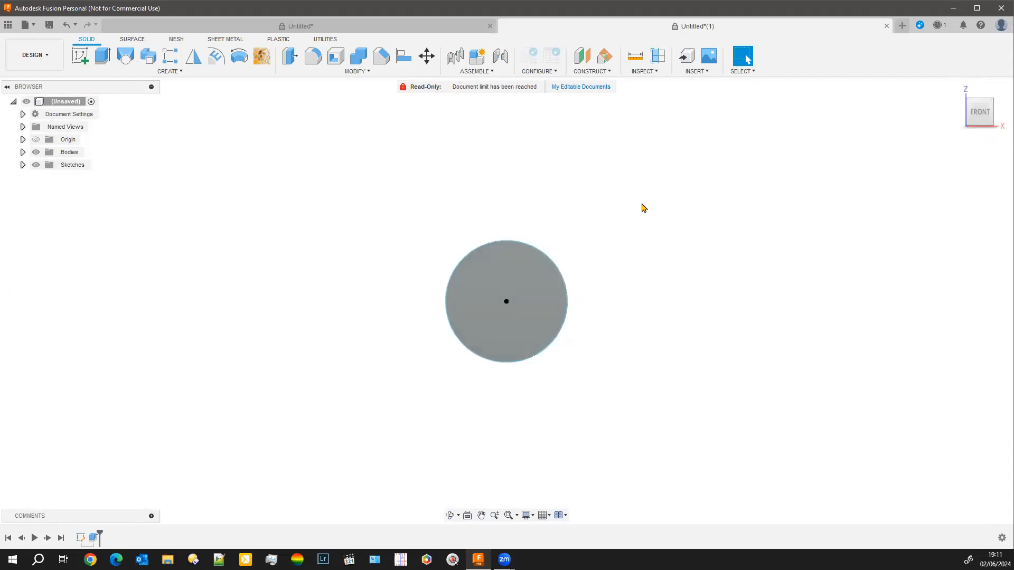
{"action": "middle_click_drag", "start_coordinate": [643, 204], "coordinate": [560, 236]}
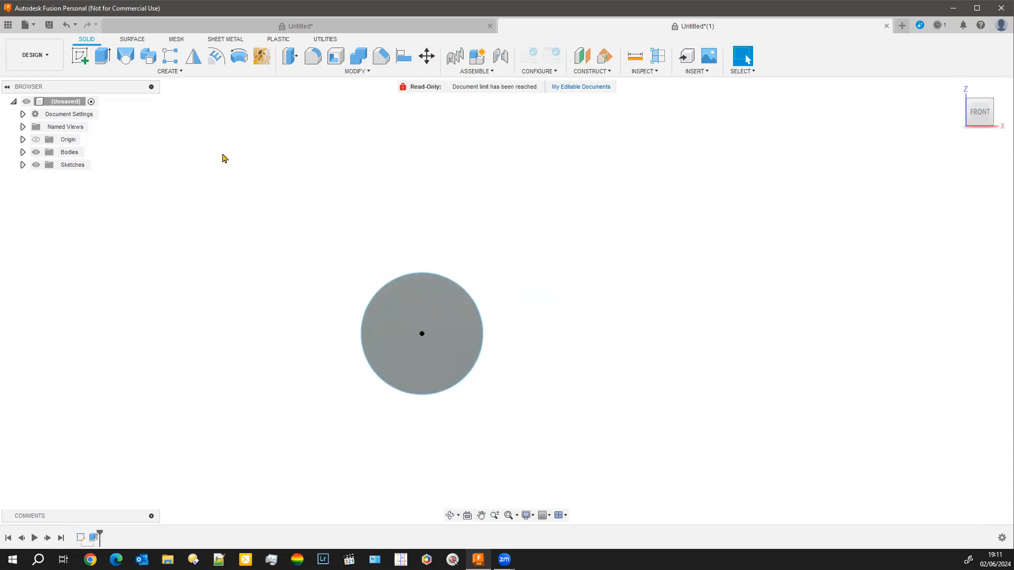
{"action": "left_click", "coordinate": [172, 75]}
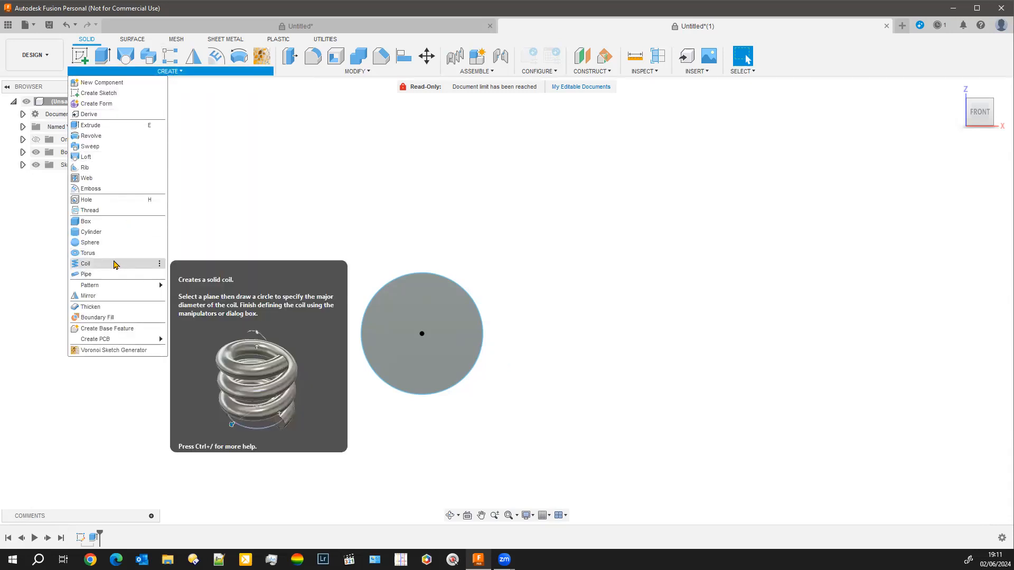
{"action": "mouse_move", "coordinate": [106, 288]}
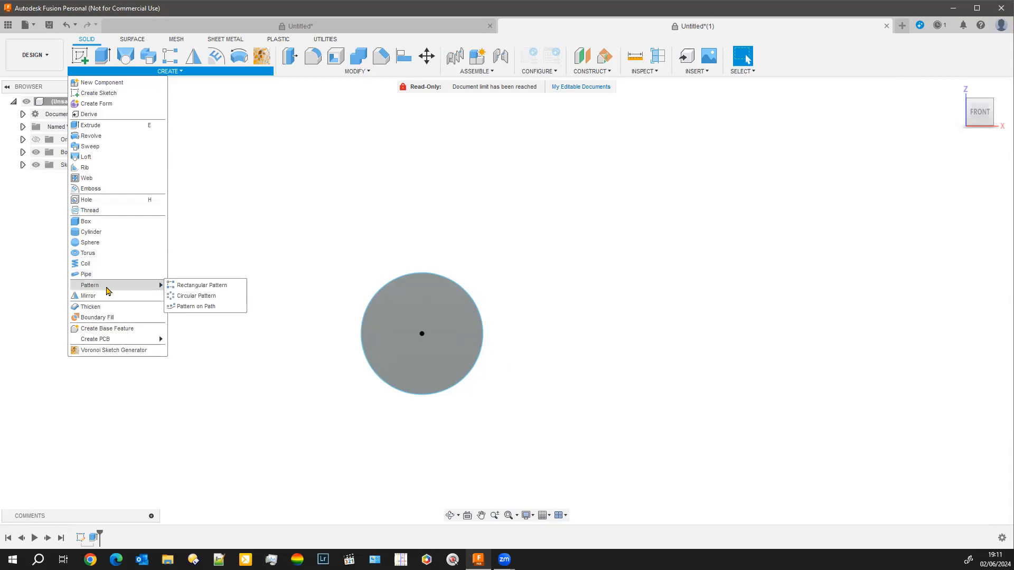
{"action": "left_click", "coordinate": [198, 297]}
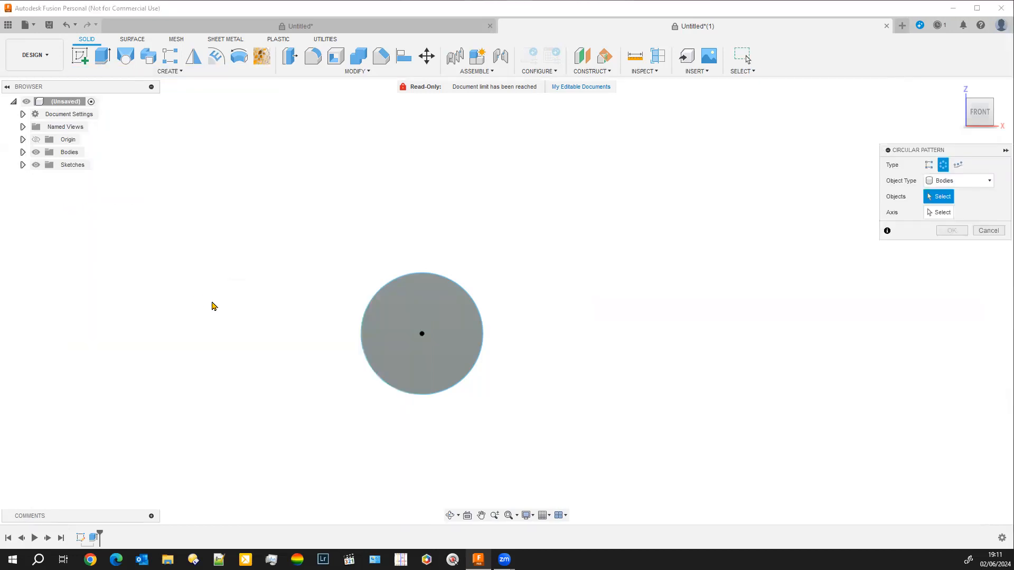
{"action": "left_click_drag", "start_coordinate": [940, 153], "coordinate": [882, 134]}
{"action": "left_click", "coordinate": [867, 149]}
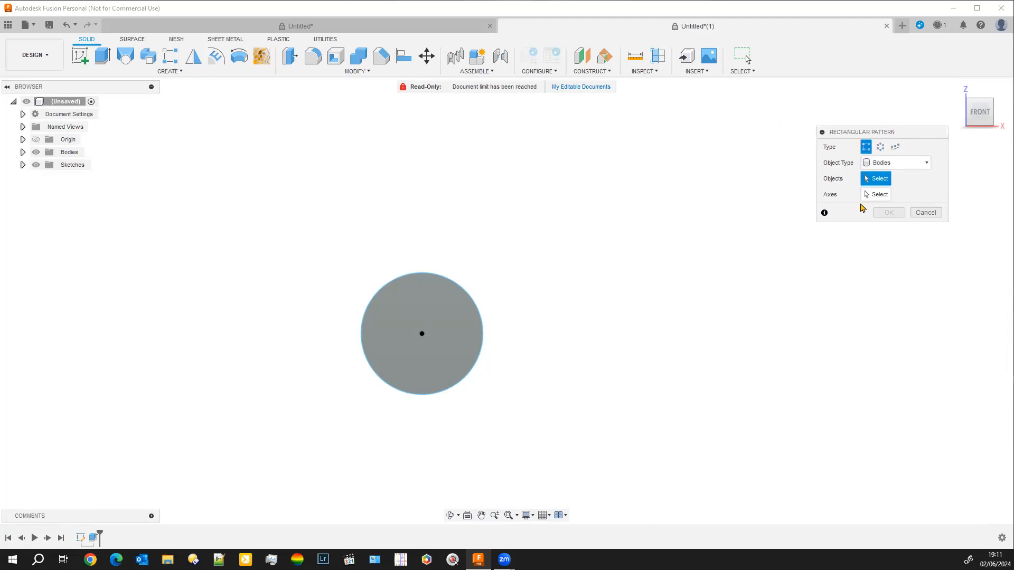
{"action": "left_click", "coordinate": [901, 167]}
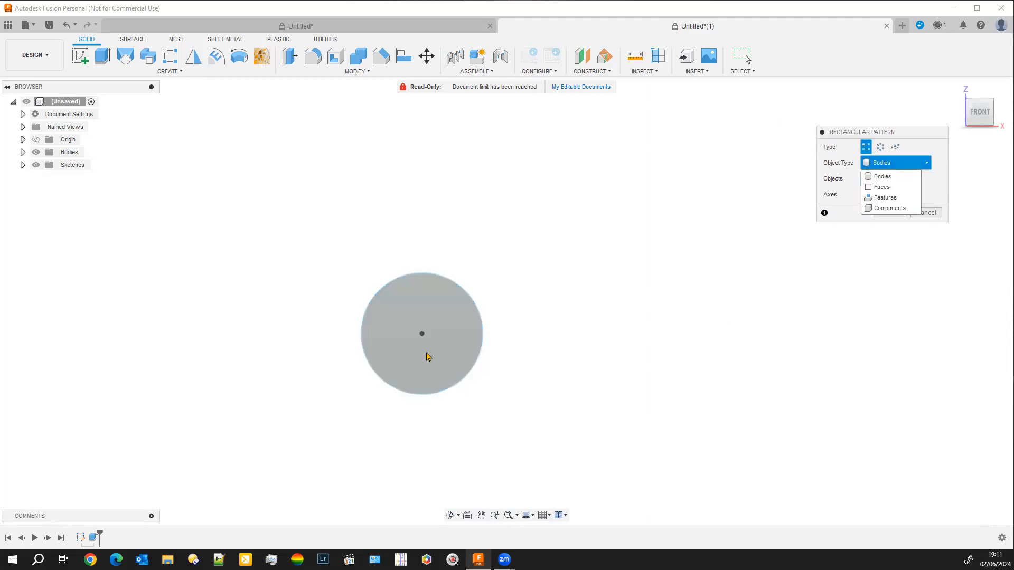
{"action": "left_click", "coordinate": [426, 355]}
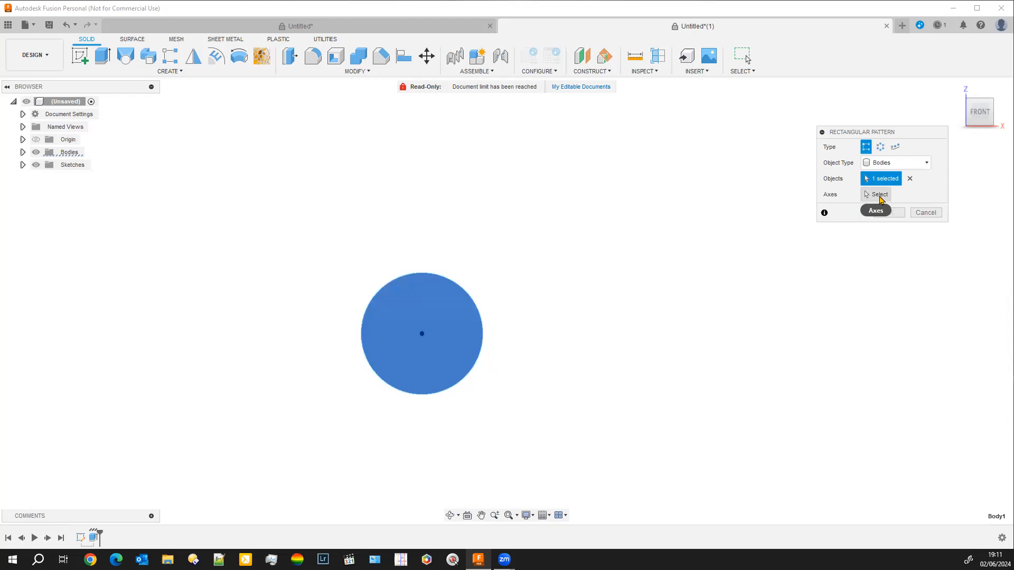
Show the origin and pattern the cylinder along the X axis, with 3 instances over about 94 mm
{"action": "mouse_move", "coordinate": [669, 426]}
{"action": "middle_mouse_down", "text": "shift"}
{"action": "mouse_move", "coordinate": [648, 421]}
{"action": "mouse_move", "coordinate": [660, 435]}
{"action": "middle_mouse_up", "text": "shift"}
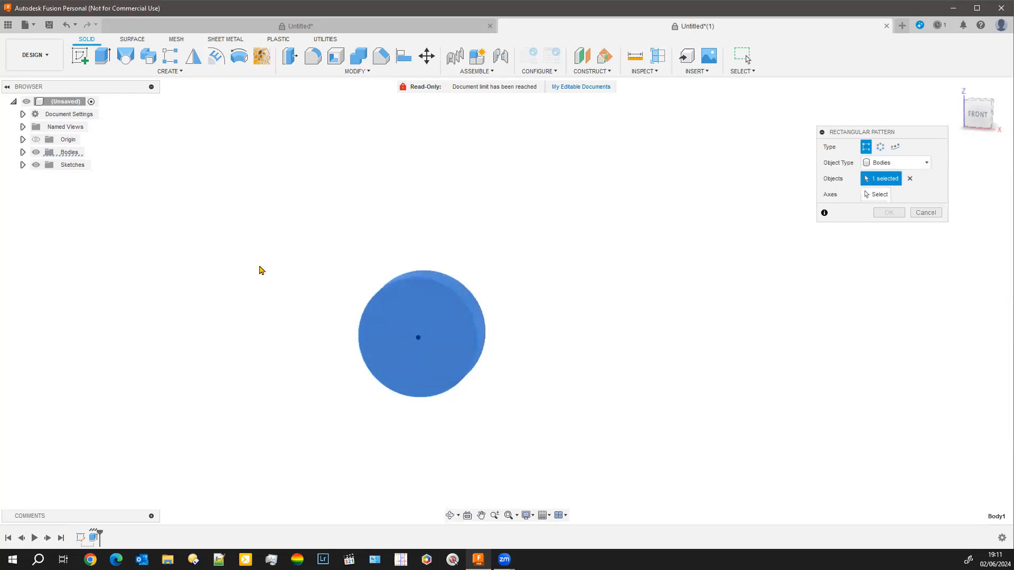
{"action": "left_click", "coordinate": [37, 139]}
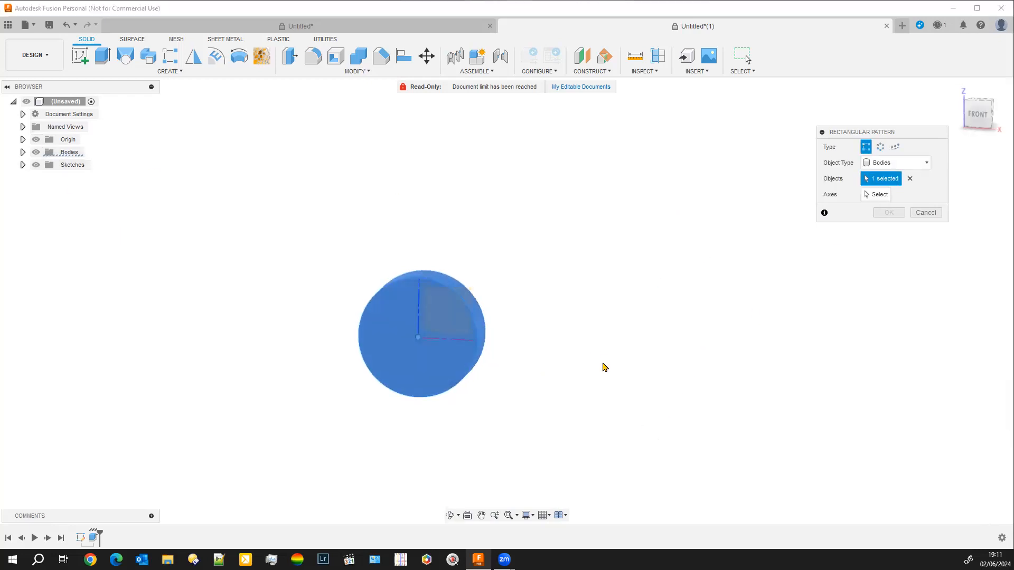
{"action": "left_click", "coordinate": [876, 194]}
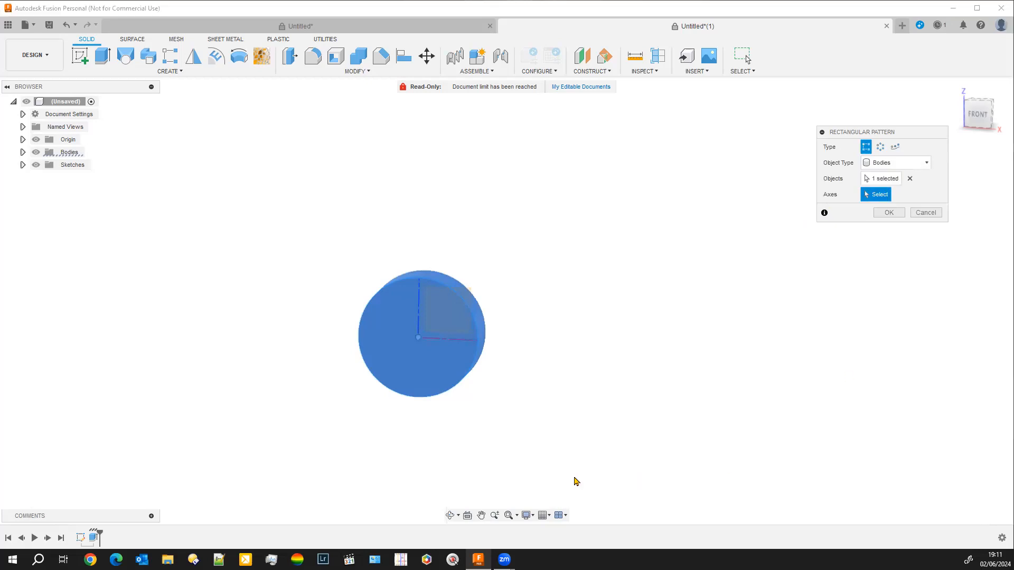
{"action": "left_click", "coordinate": [452, 342]}
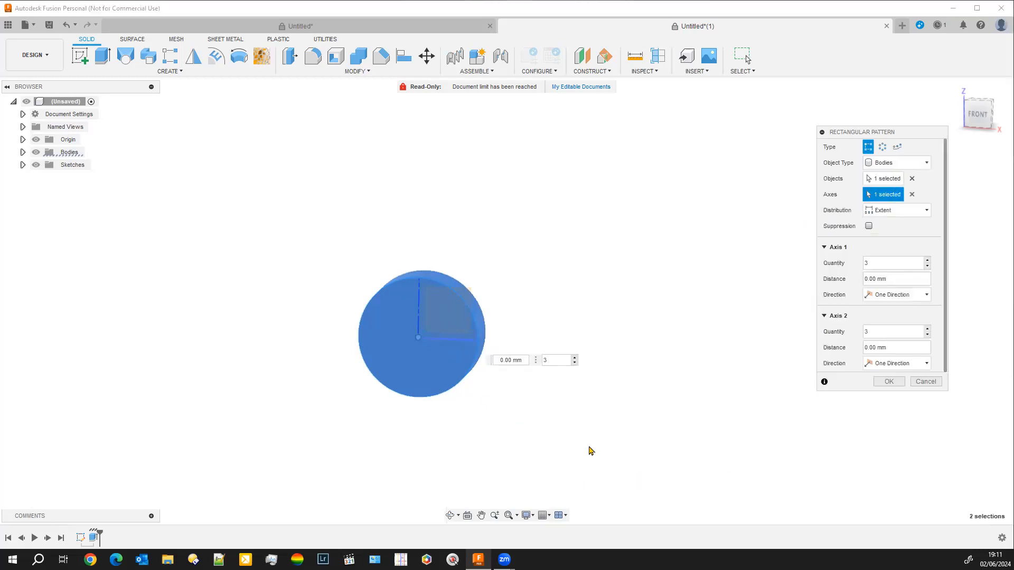
{"action": "left_click_drag", "start_coordinate": [431, 333], "coordinate": [664, 346]}
Make the first axis of the pattern symmetric and shorten its distance to about 67.5 mm
{"action": "middle_click_drag", "start_coordinate": [634, 169], "coordinate": [516, 163]}
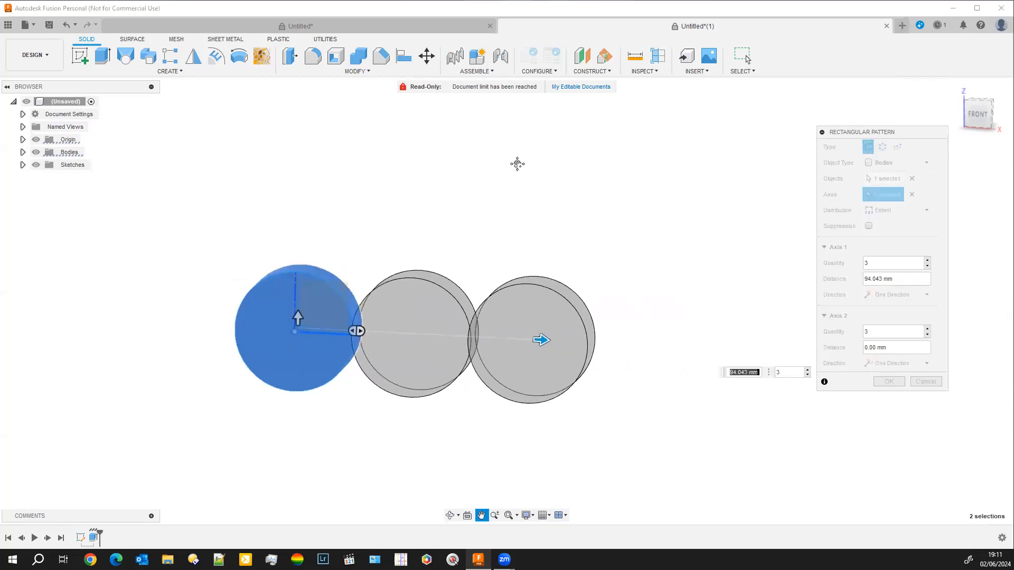
{"action": "left_click", "coordinate": [927, 295]}
{"action": "left_click", "coordinate": [901, 324]}
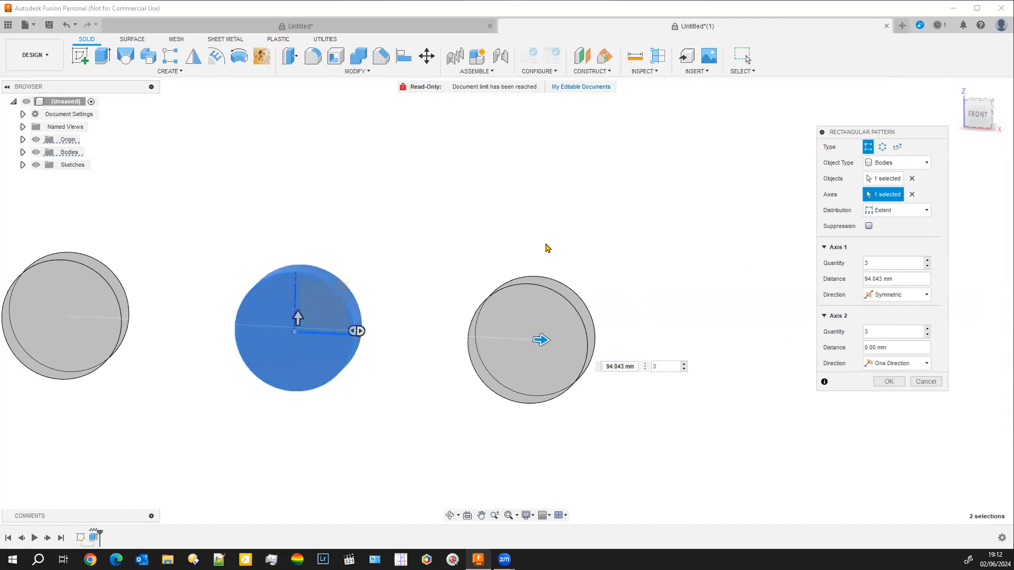
{"action": "middle_click_drag", "start_coordinate": [546, 246], "coordinate": [622, 235]}
{"action": "scroll", "coordinate": [529, 250], "scroll_direction": "down", "scroll_amount": 2}
{"action": "scroll", "coordinate": [528, 254], "scroll_direction": "down", "scroll_amount": 1}
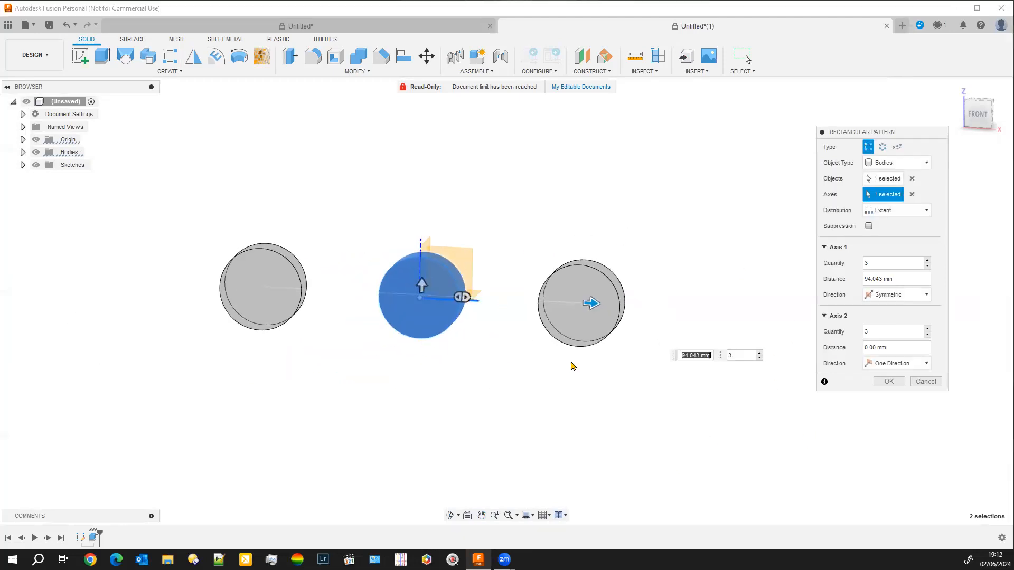
{"action": "left_click_drag", "start_coordinate": [592, 303], "coordinate": [547, 301]}
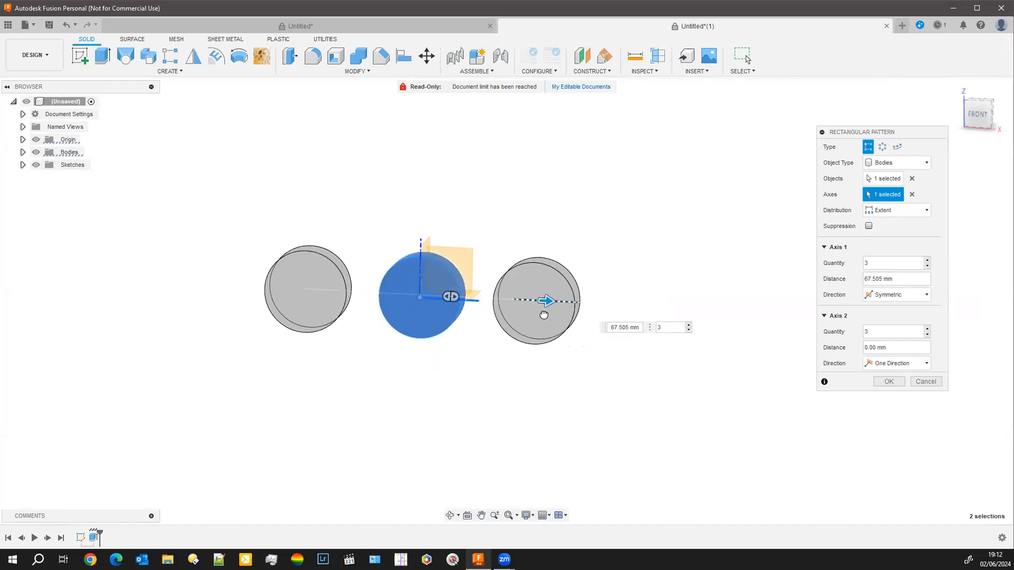
Set the first axis to 5 instances and extend its distance to about 126.3 mm
{"action": "left_click", "coordinate": [927, 261]}
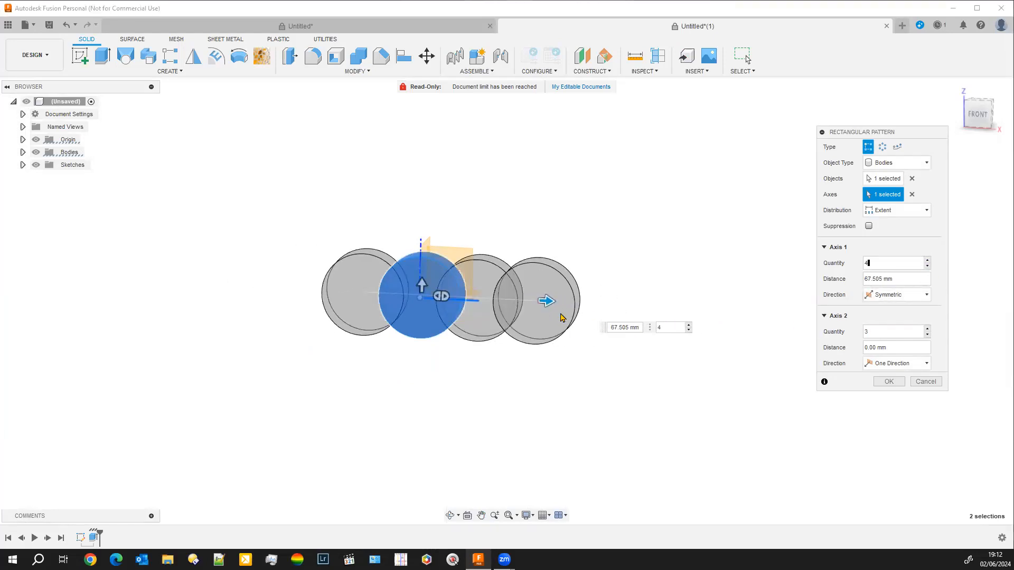
{"action": "left_click_drag", "start_coordinate": [545, 296], "coordinate": [646, 294]}
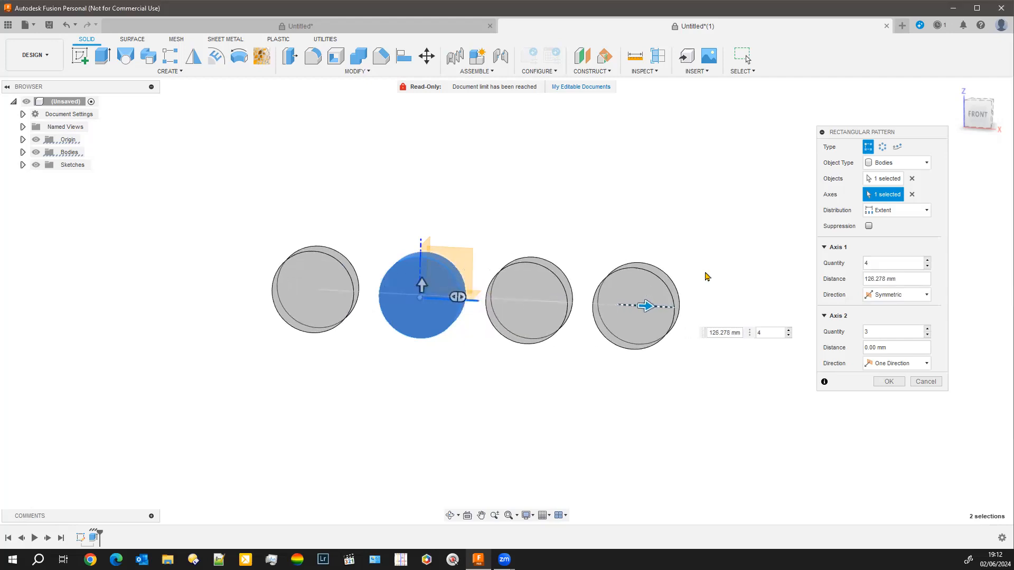
{"action": "left_click", "coordinate": [927, 260]}
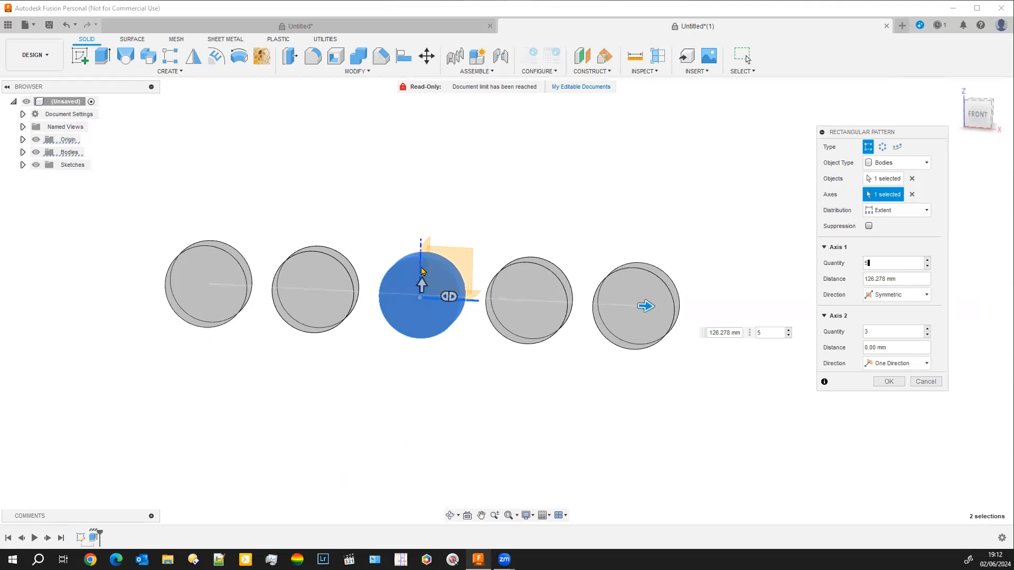
Extend the pattern's second axis upward to about 122.9 mm, giving 3 rows of cylinders
{"action": "left_click_drag", "start_coordinate": [421, 285], "coordinate": [429, 114]}
{"action": "middle_click_drag", "start_coordinate": [415, 409], "coordinate": [426, 472]}
{"action": "scroll", "coordinate": [426, 470], "scroll_direction": "down", "scroll_amount": 1}
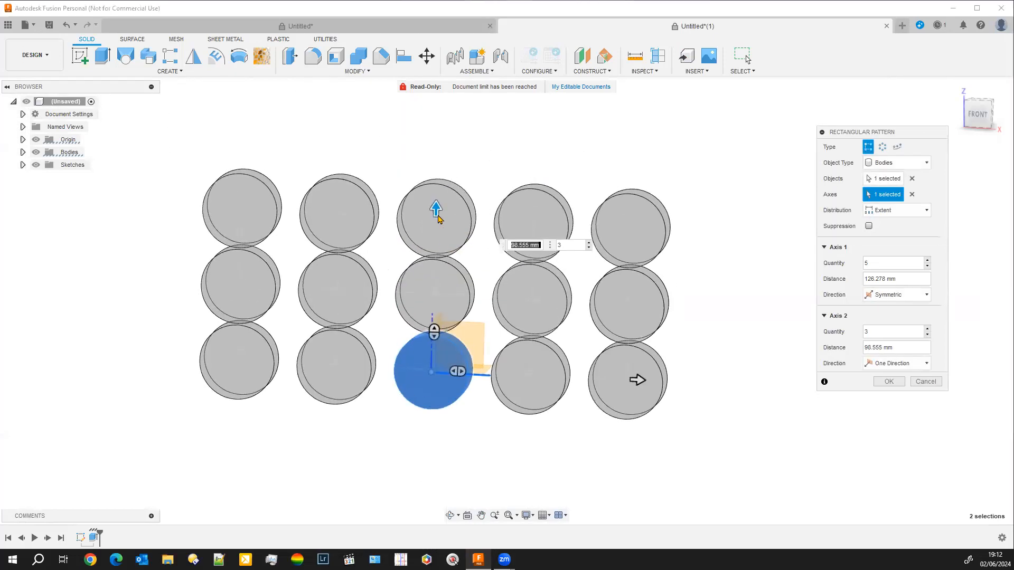
{"action": "left_click_drag", "start_coordinate": [434, 215], "coordinate": [436, 171]}
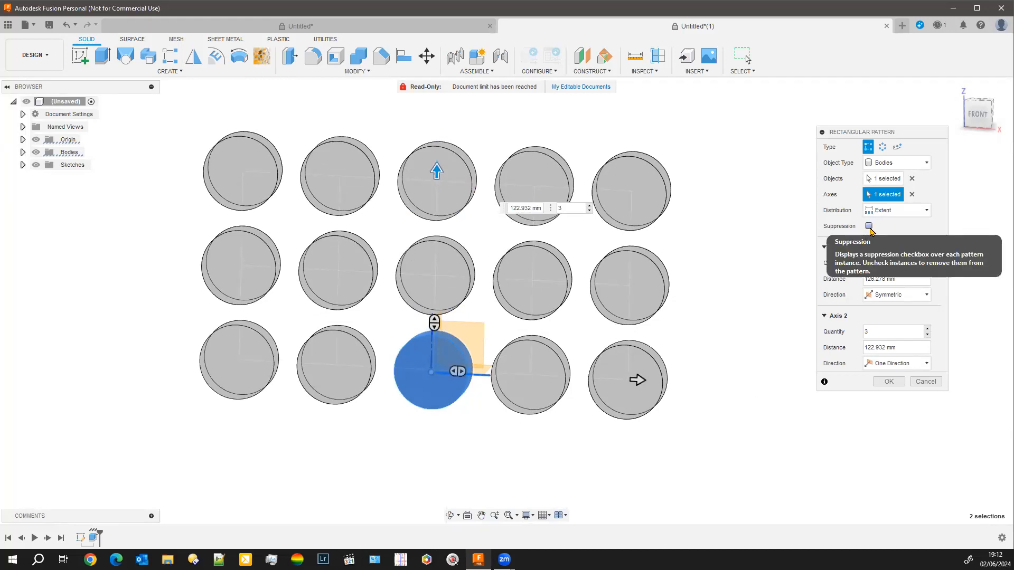
Enable suppression, exclude the middle-row cylinder just right of the centre column, and complete the pattern
{"action": "left_click", "coordinate": [868, 226]}
{"action": "left_click", "coordinate": [533, 280]}
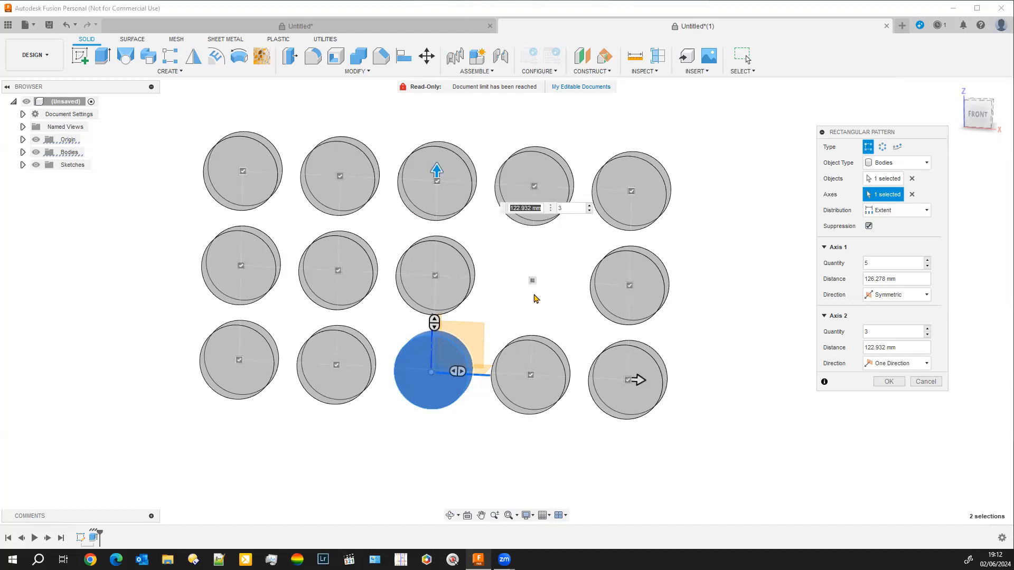
{"action": "left_click", "coordinate": [888, 382]}
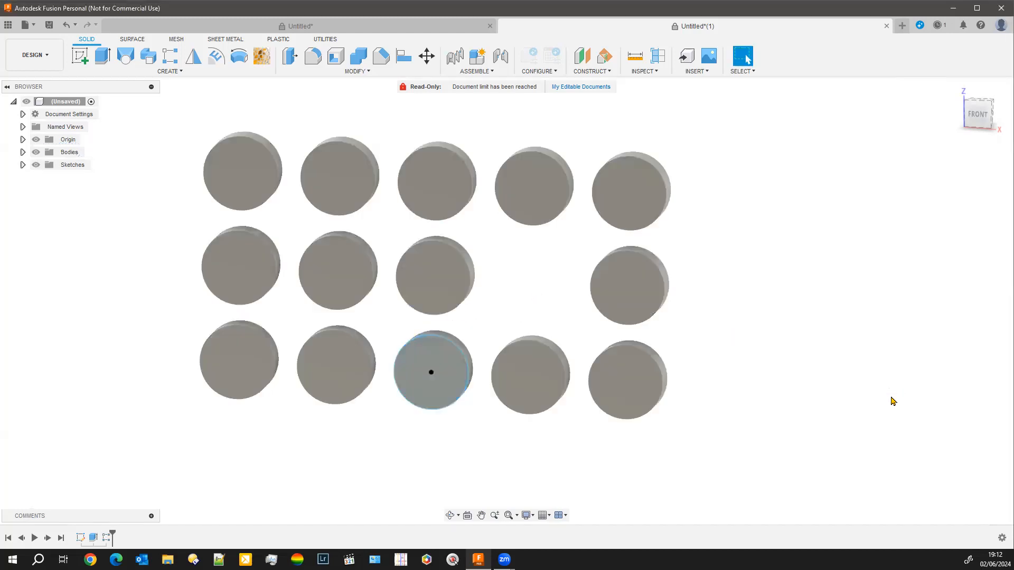
Edit the rectangular pattern and restore the suppressed cylinder in the middle row
{"action": "left_click", "coordinate": [419, 401]}
{"action": "right_click", "coordinate": [105, 539]}
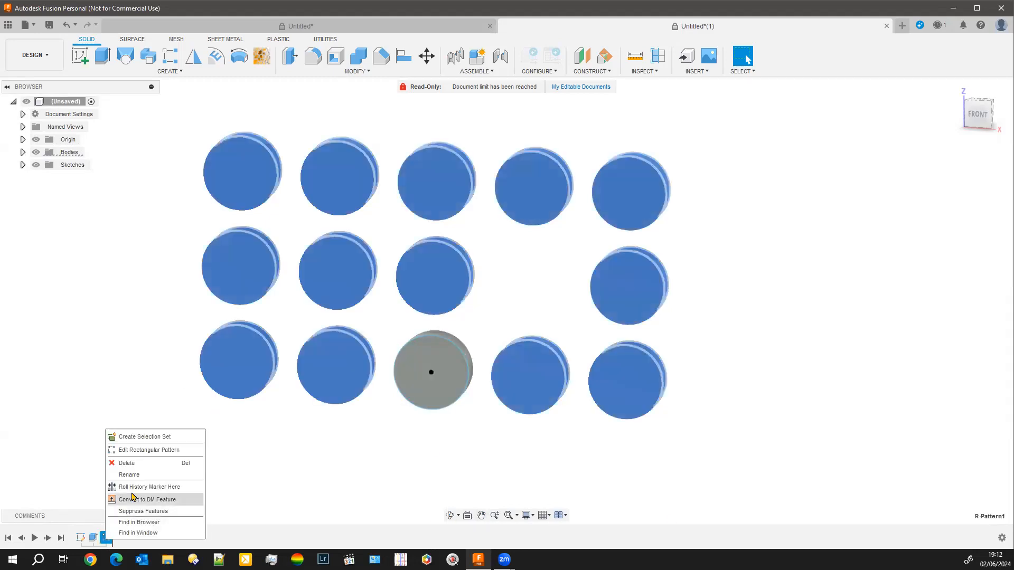
{"action": "left_click", "coordinate": [143, 453]}
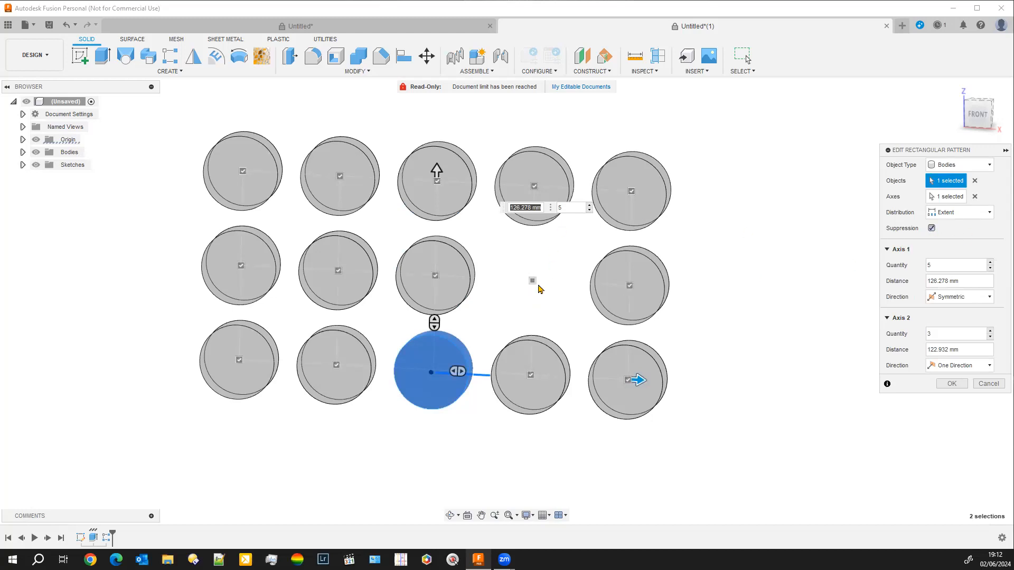
{"action": "left_click", "coordinate": [532, 283]}
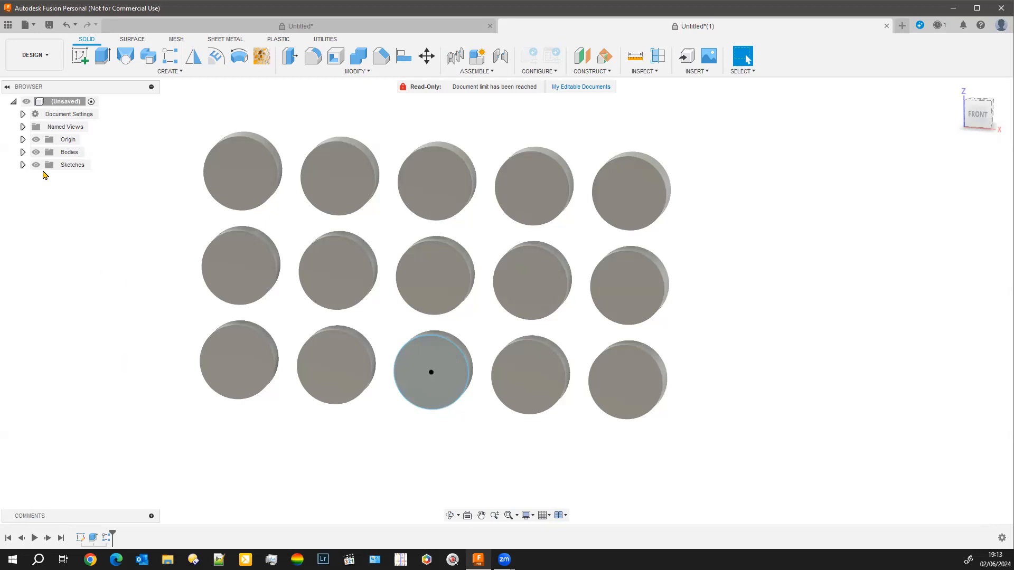
Reopen the cylinder's base sketch and add a small circle centred on the lowest point of the large circle
{"action": "left_click", "coordinate": [23, 165]}
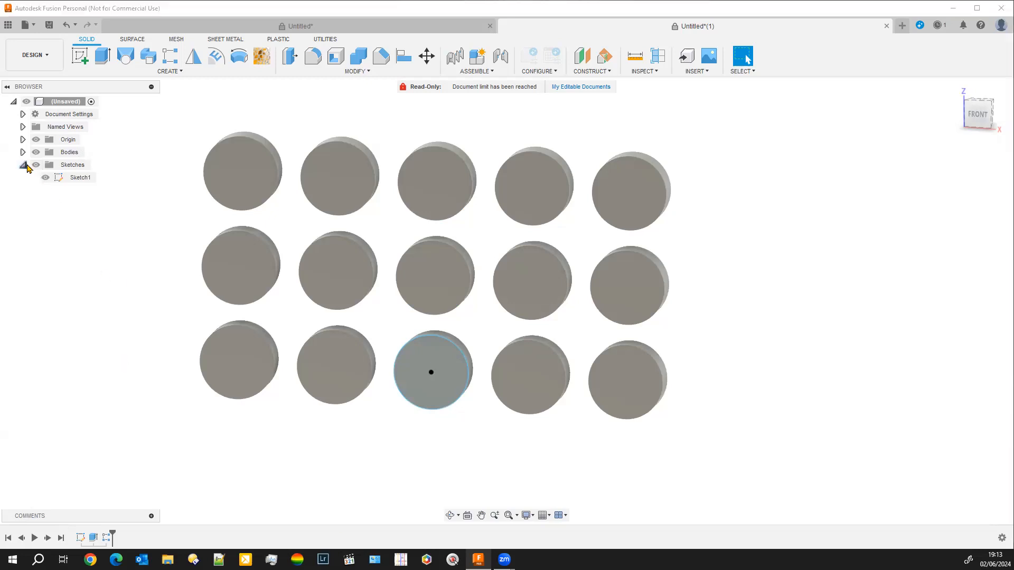
{"action": "right_click", "coordinate": [71, 177]}
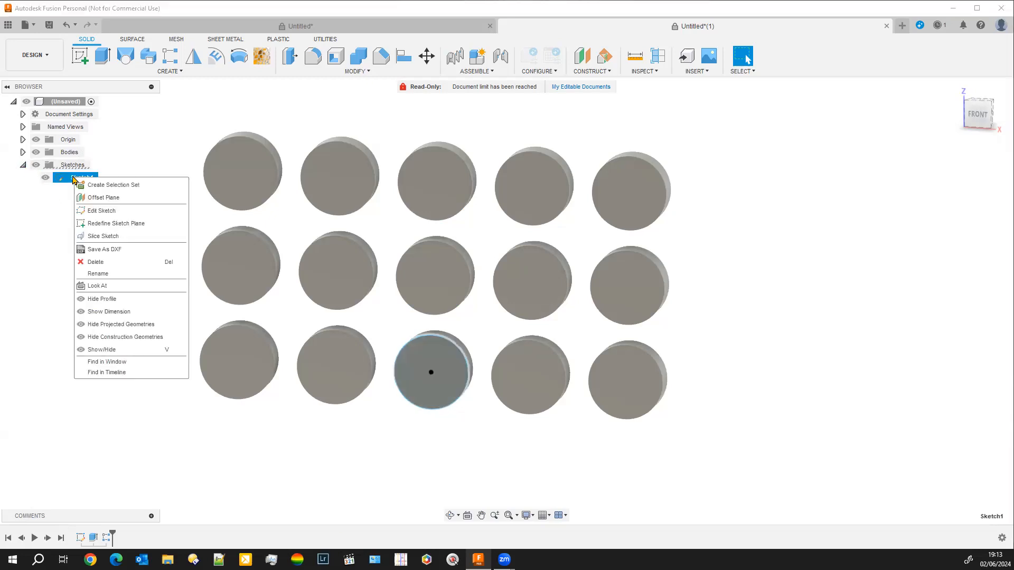
{"action": "left_click", "coordinate": [99, 211]}
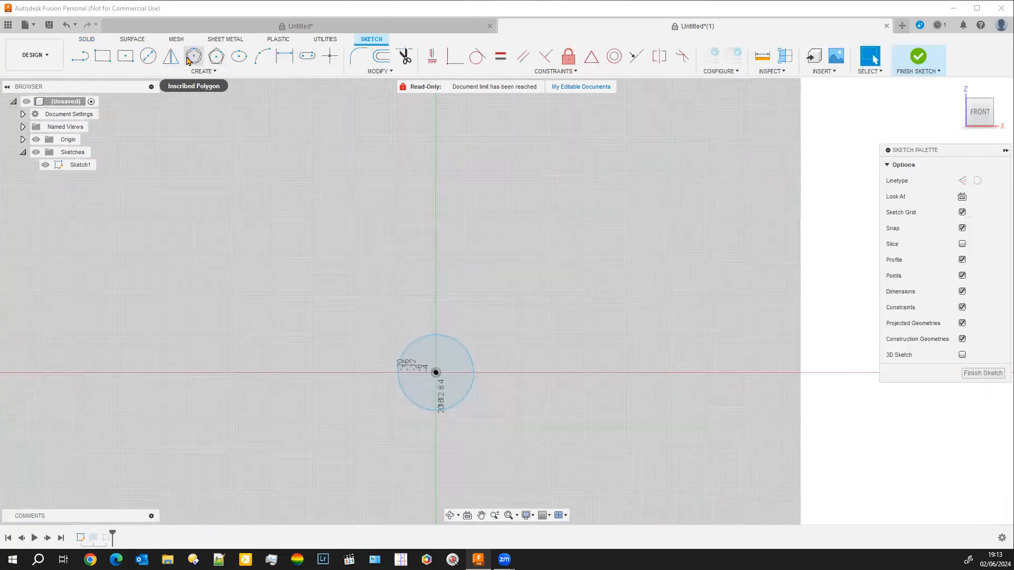
{"action": "left_click", "coordinate": [148, 56]}
{"action": "scroll", "coordinate": [463, 414], "scroll_direction": "up", "scroll_amount": 3}
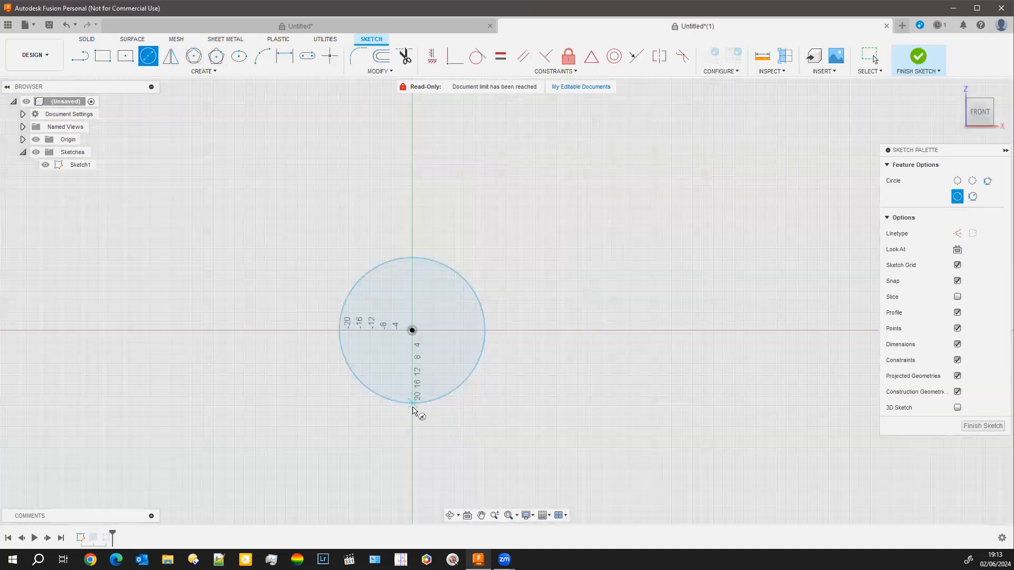
{"action": "left_click", "coordinate": [413, 403]}
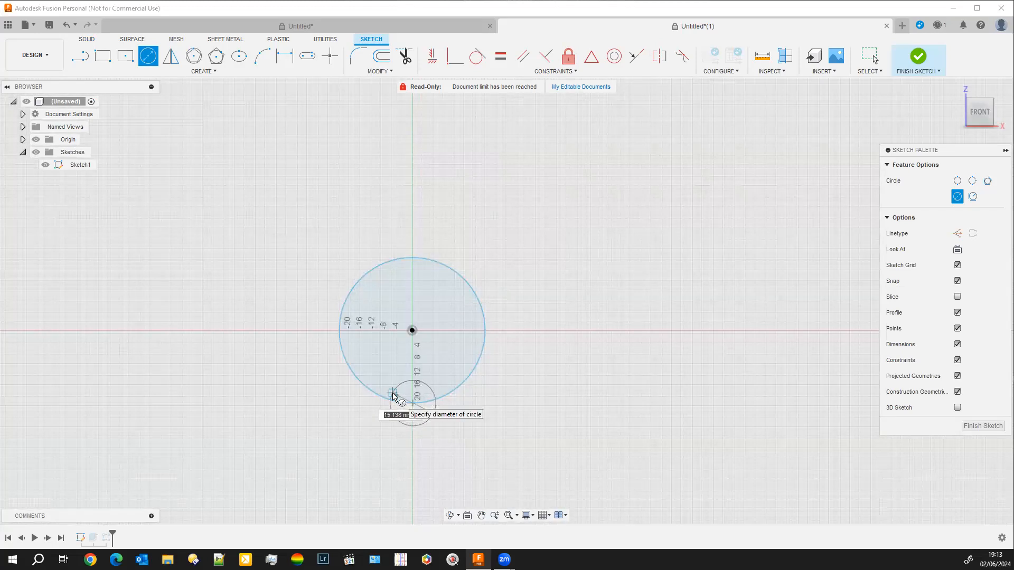
{"action": "left_click", "coordinate": [388, 393]}
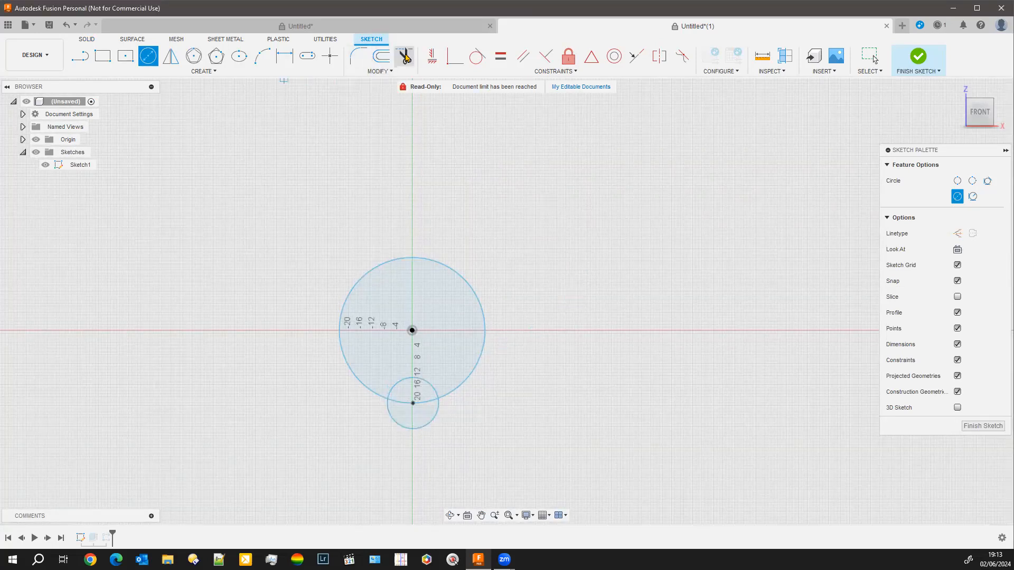
Trim the overlapping arcs inside the two circles to leave one outline with a rounded lobe below
{"action": "left_click", "coordinate": [405, 57]}
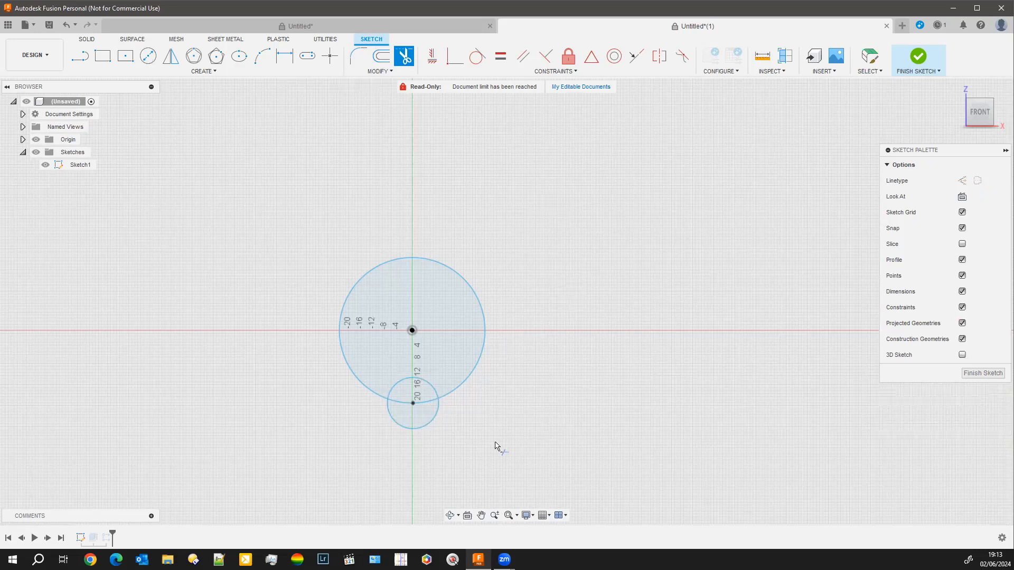
{"action": "left_click", "coordinate": [430, 389]}
{"action": "left_click", "coordinate": [404, 406]}
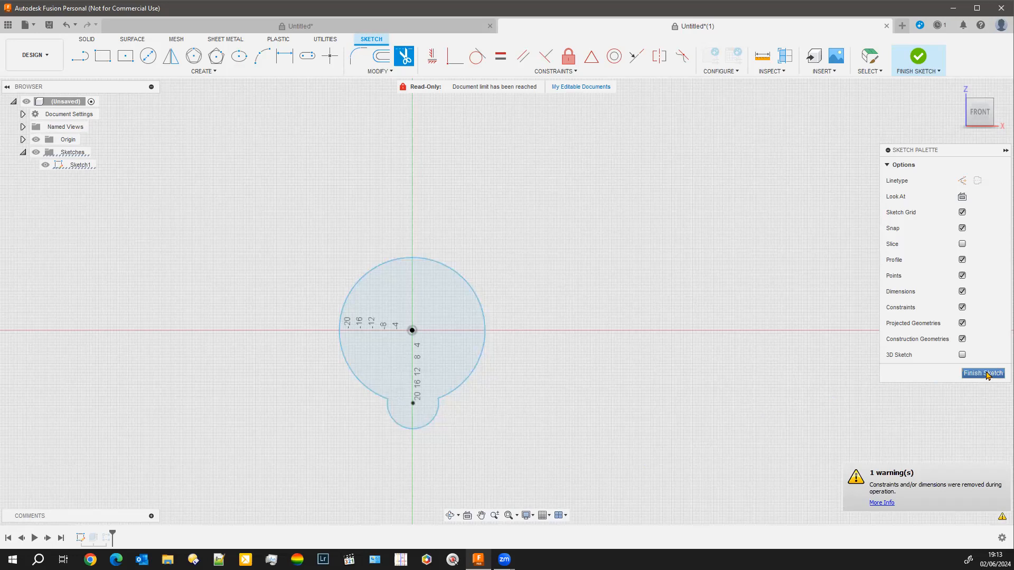
Finish the base sketch so the lobed outline updates all the patterned bodies
{"action": "left_click", "coordinate": [983, 373]}
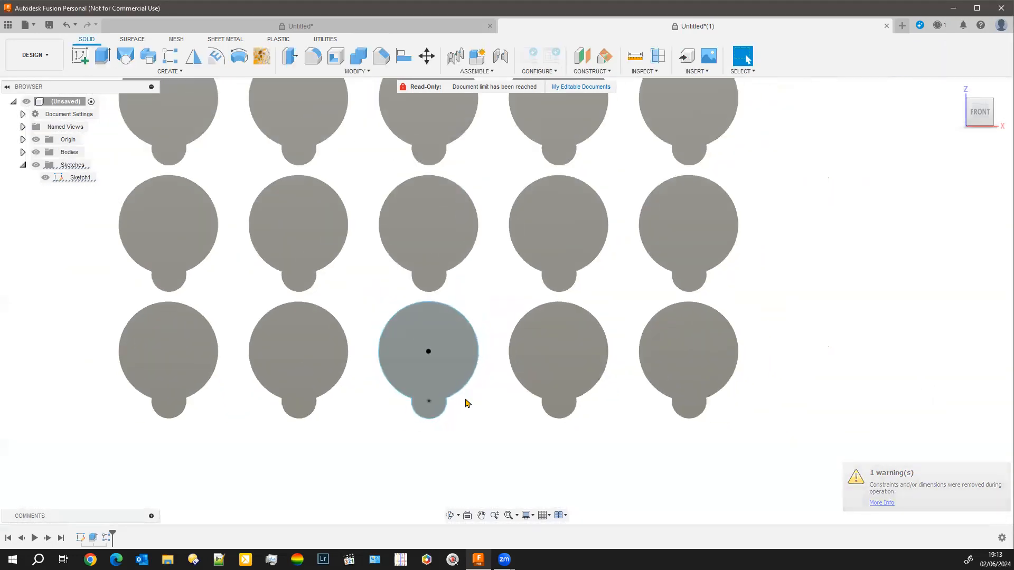
{"action": "scroll", "coordinate": [466, 403], "scroll_direction": "down", "scroll_amount": 2}
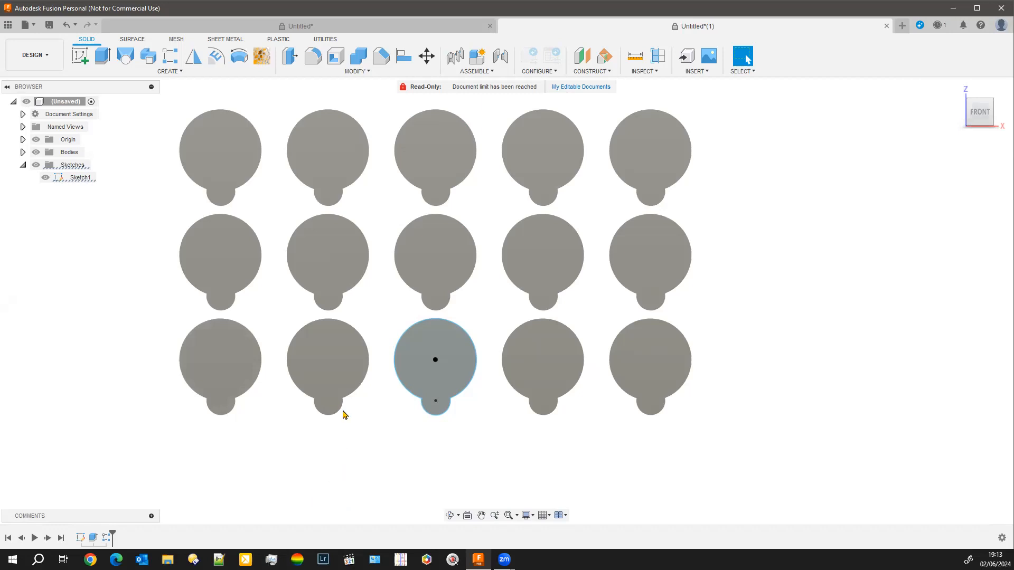
Reopen the bodies' base sketch and add a small circle centred on the rightmost point of the large circle
{"action": "right_click", "coordinate": [84, 178]}
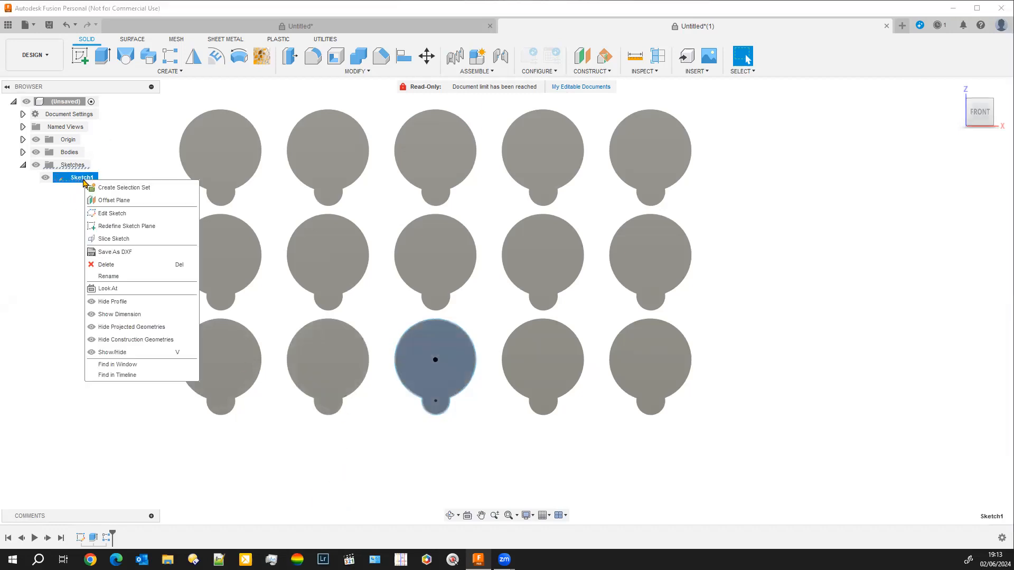
{"action": "left_click", "coordinate": [106, 213]}
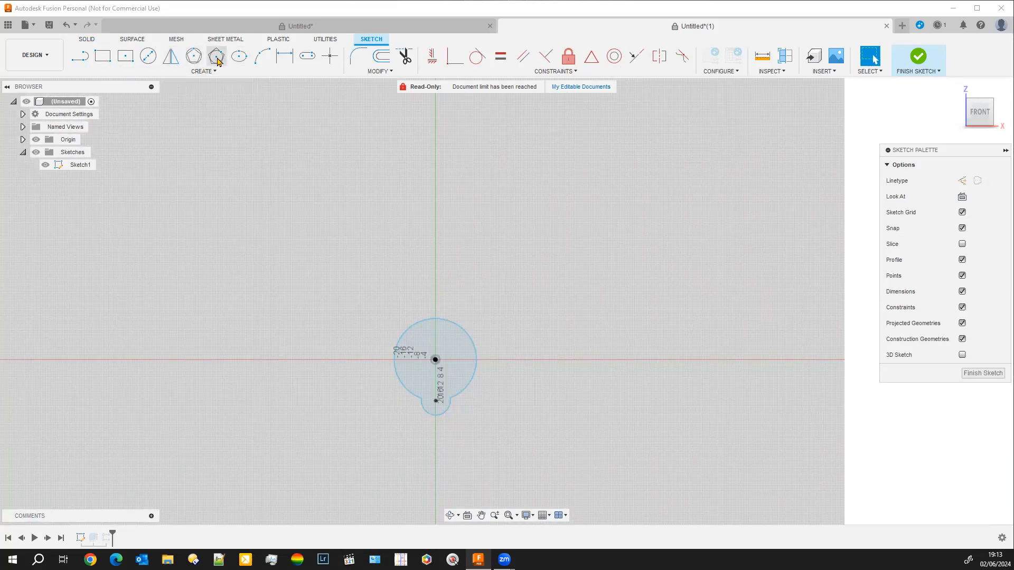
{"action": "left_click", "coordinate": [148, 57]}
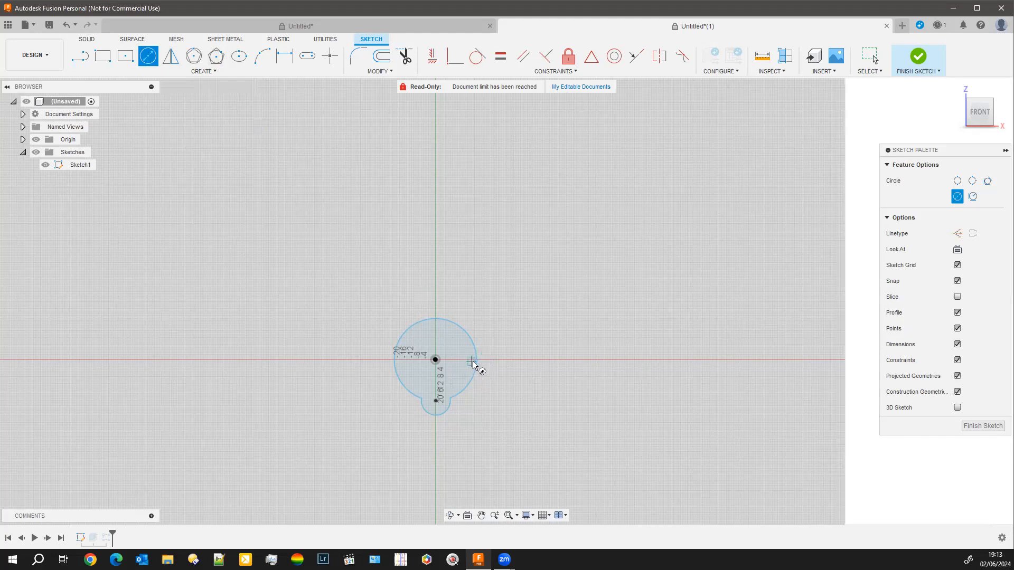
{"action": "left_click", "coordinate": [477, 362]}
{"action": "left_click", "coordinate": [471, 373]}
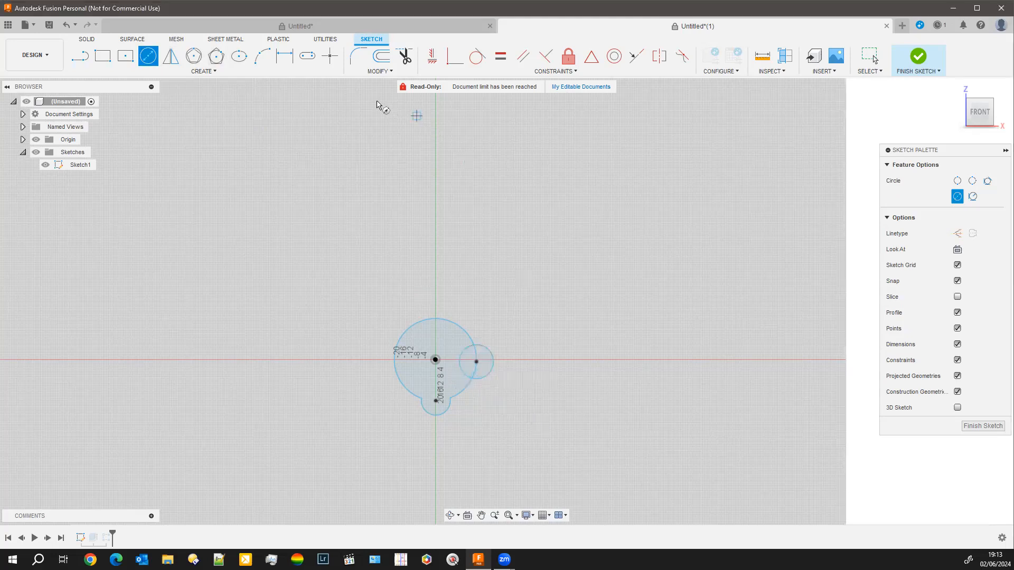
Trim the large circle's arc inside the small circle and the small circle's outer arc to leave a round notch, and finish the sketch
{"action": "left_click", "coordinate": [404, 56]}
{"action": "scroll", "coordinate": [528, 400], "scroll_direction": "up", "scroll_amount": 3}
{"action": "scroll", "coordinate": [512, 407], "scroll_direction": "up", "scroll_amount": 2}
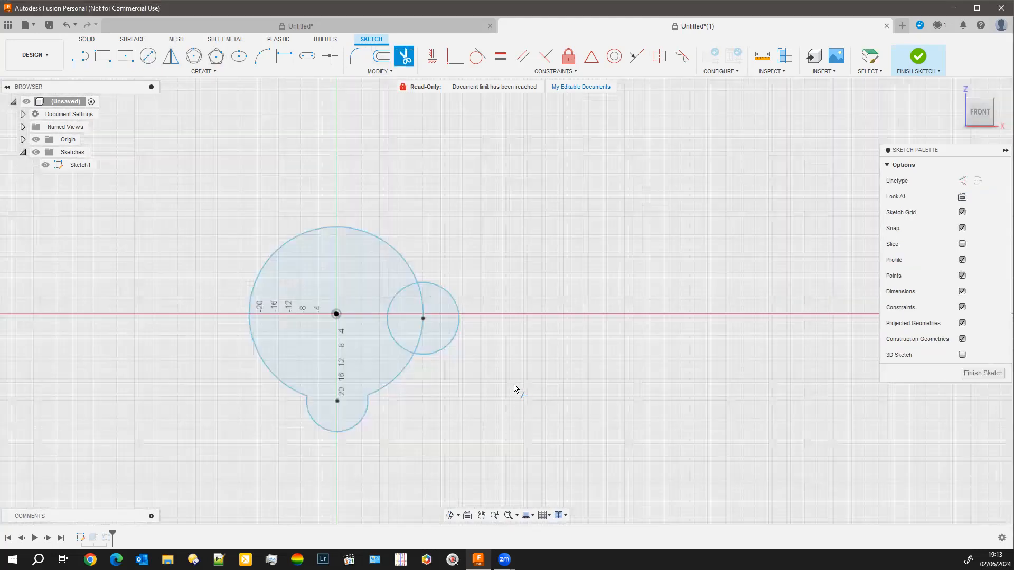
{"action": "left_click", "coordinate": [424, 303]}
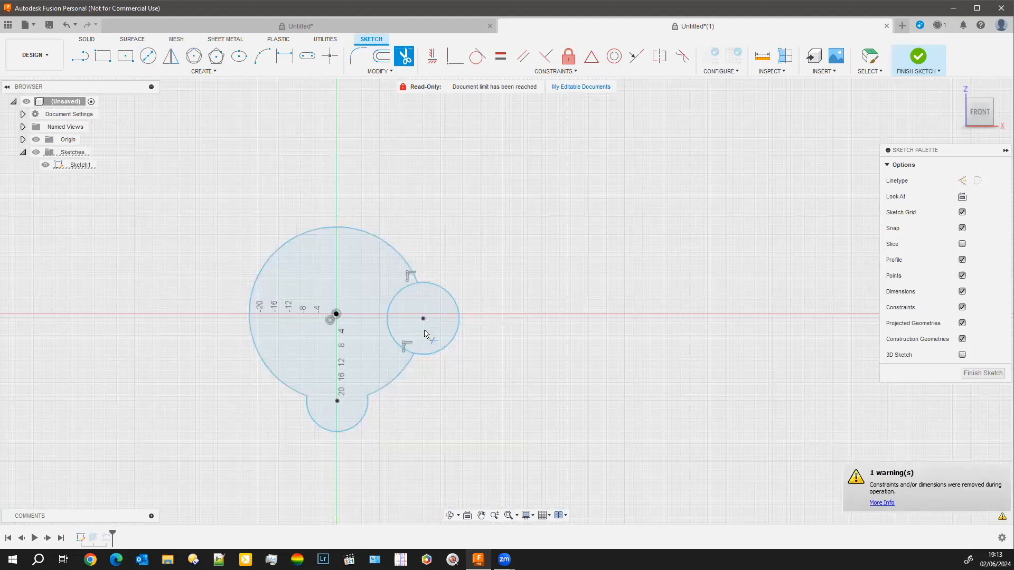
{"action": "left_click", "coordinate": [457, 351]}
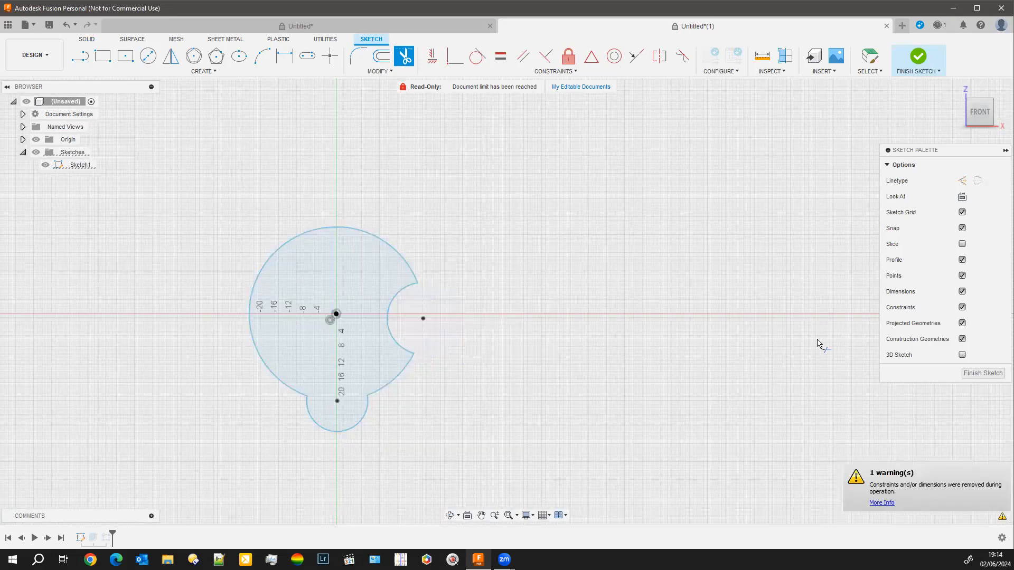
{"action": "left_click", "coordinate": [977, 374]}
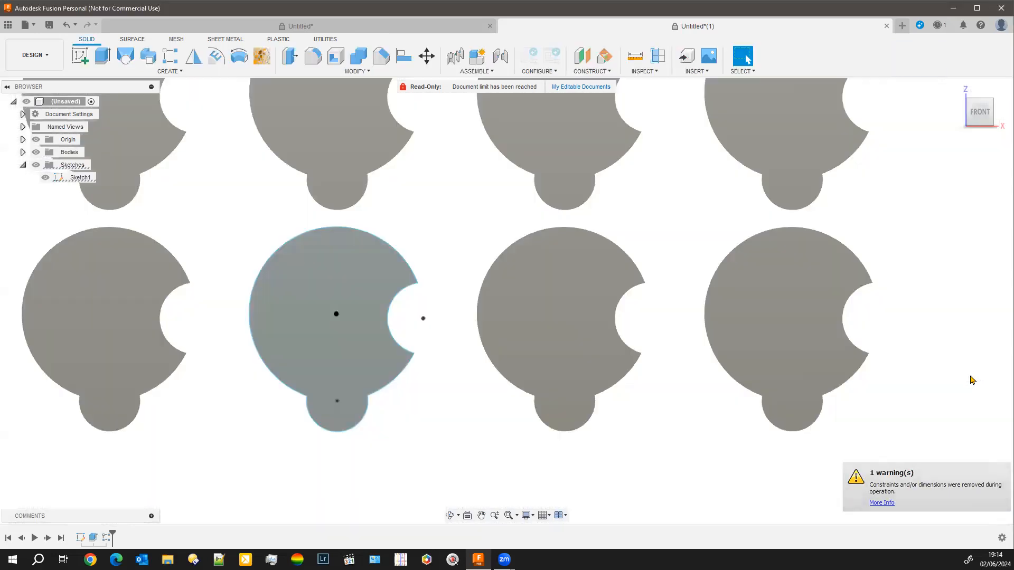
{"action": "scroll", "coordinate": [423, 487], "scroll_direction": "down", "scroll_amount": 4}
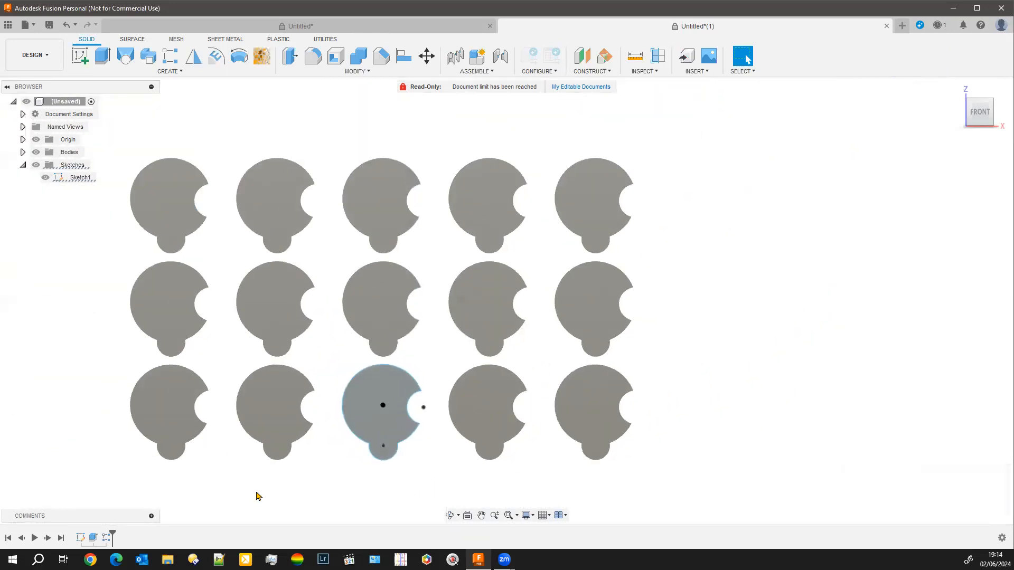
Sketch a small hexagon centred on the front face of the top-left patterned body and finish the sketch
{"action": "middle_click_drag", "start_coordinate": [51, 423], "coordinate": [102, 396]}
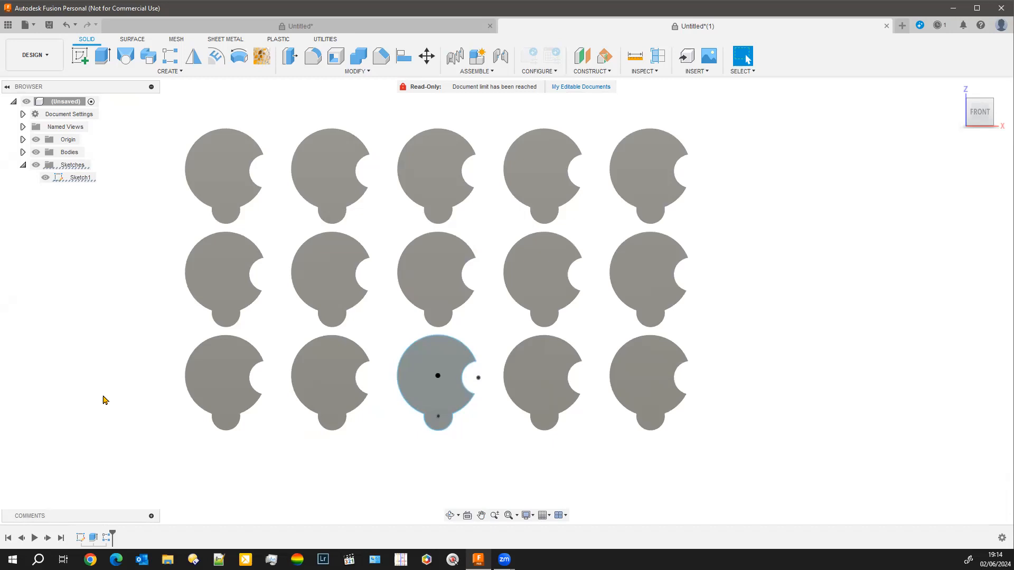
{"action": "middle_click_drag", "start_coordinate": [93, 403], "coordinate": [98, 443], "text": "shift"}
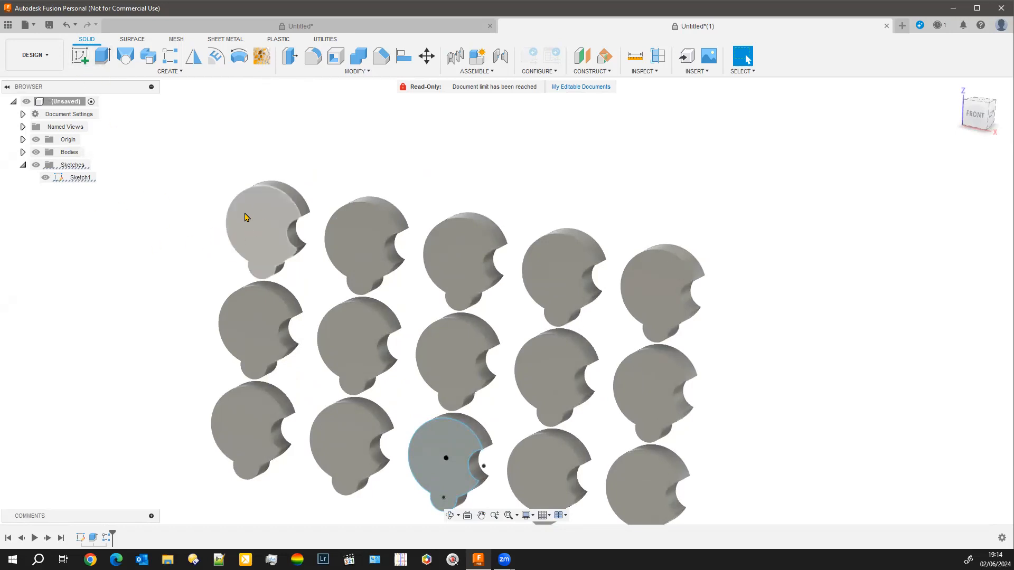
{"action": "left_click", "coordinate": [81, 55]}
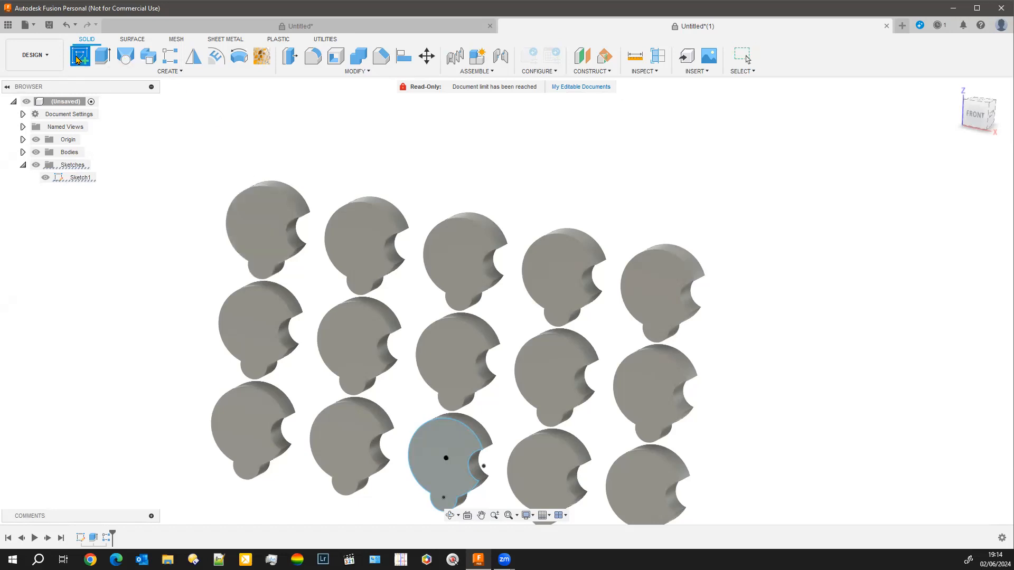
{"action": "left_click", "coordinate": [263, 241]}
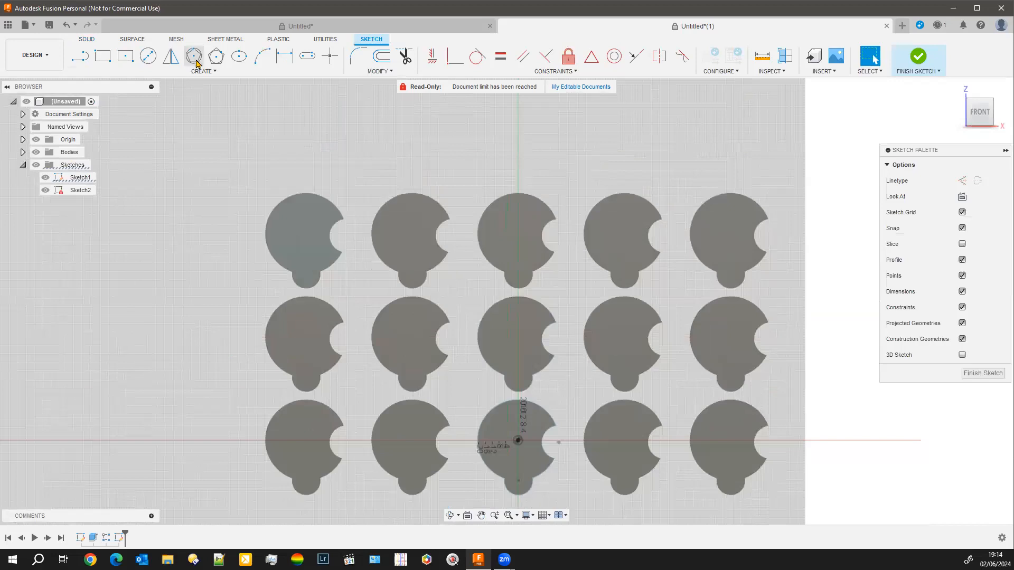
{"action": "left_click", "coordinate": [193, 55]}
{"action": "left_click", "coordinate": [304, 234]}
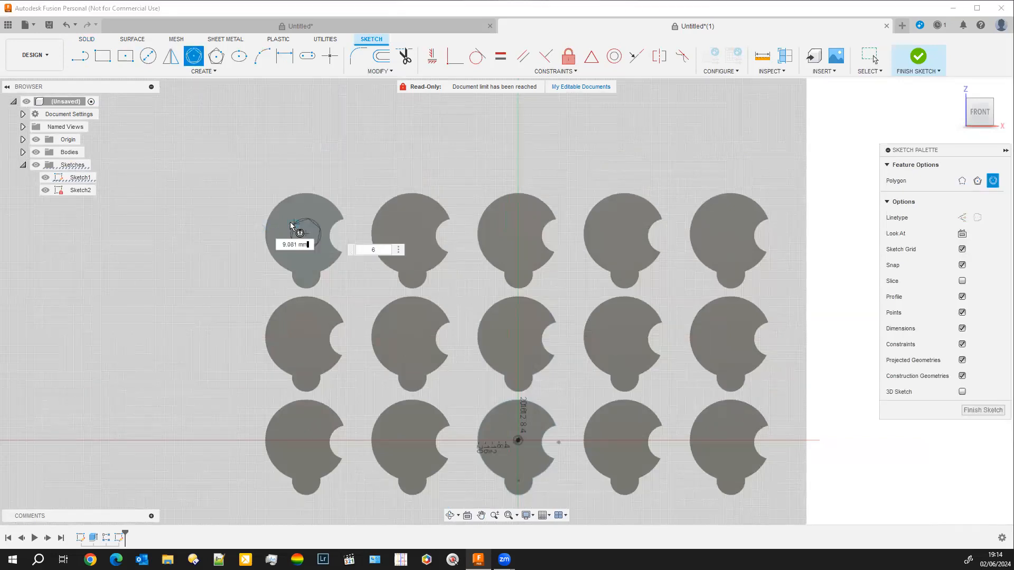
{"action": "left_click", "coordinate": [290, 222]}
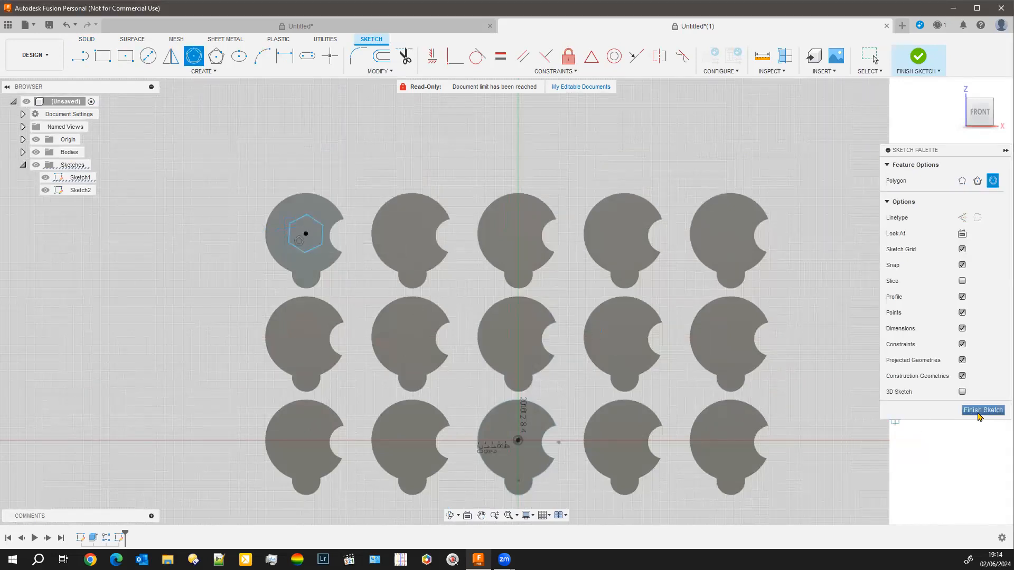
{"action": "left_click", "coordinate": [983, 410]}
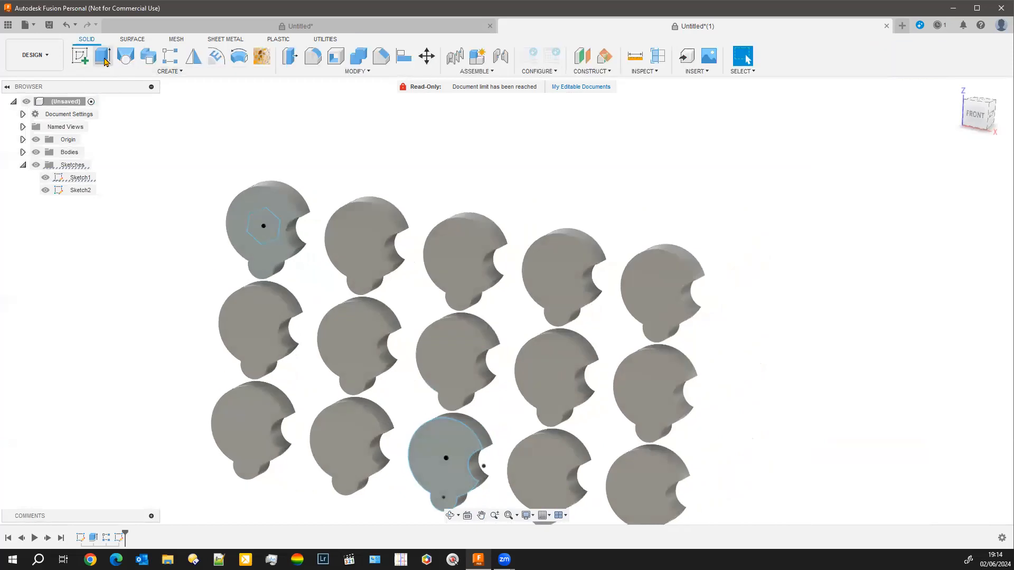
Extrude the hexagon about 53 mm outward from the face as a new body
{"action": "left_click", "coordinate": [102, 55]}
{"action": "left_click", "coordinate": [261, 232]}
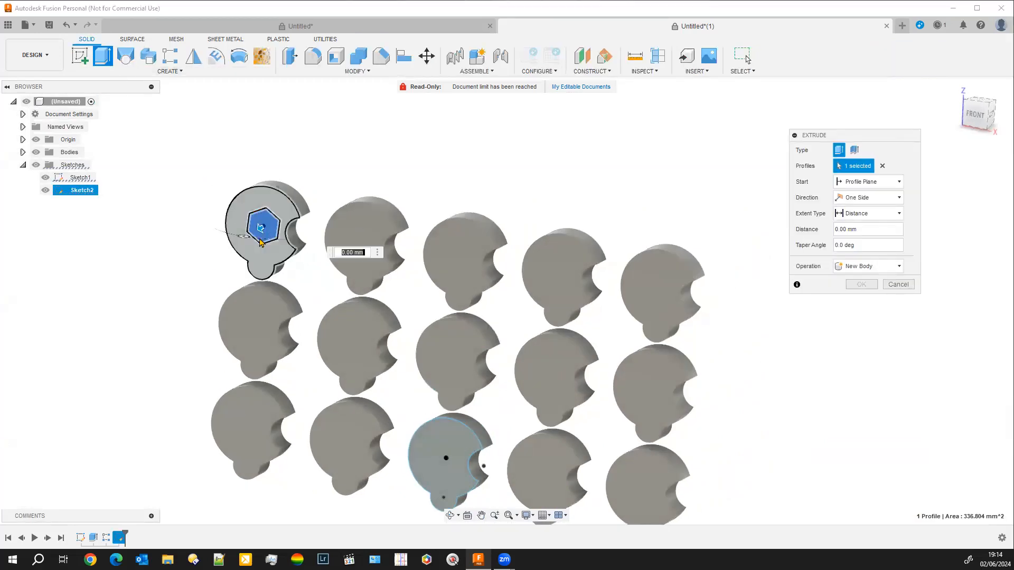
{"action": "left_click_drag", "start_coordinate": [261, 231], "coordinate": [224, 242]}
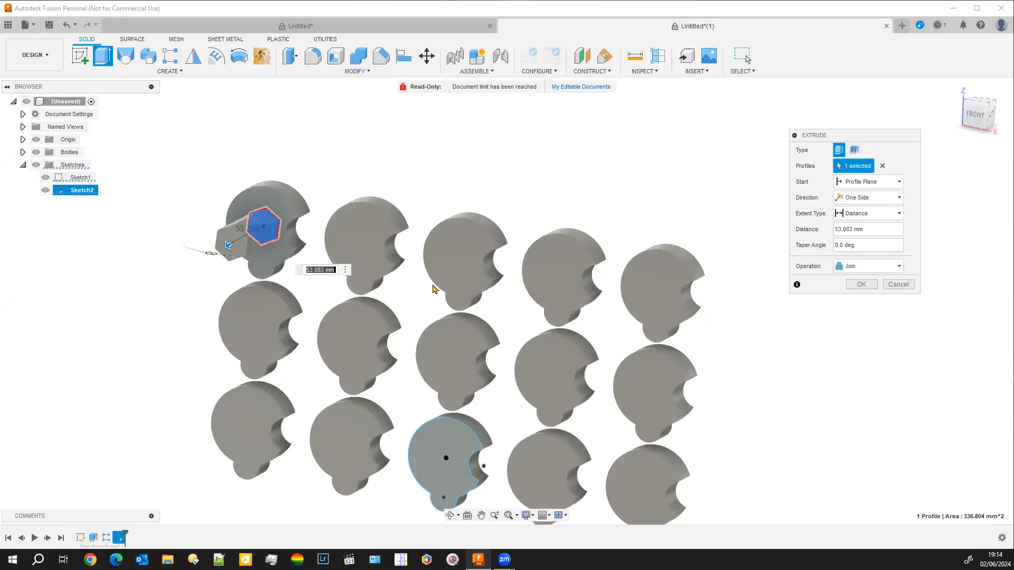
{"action": "left_click", "coordinate": [900, 267]}
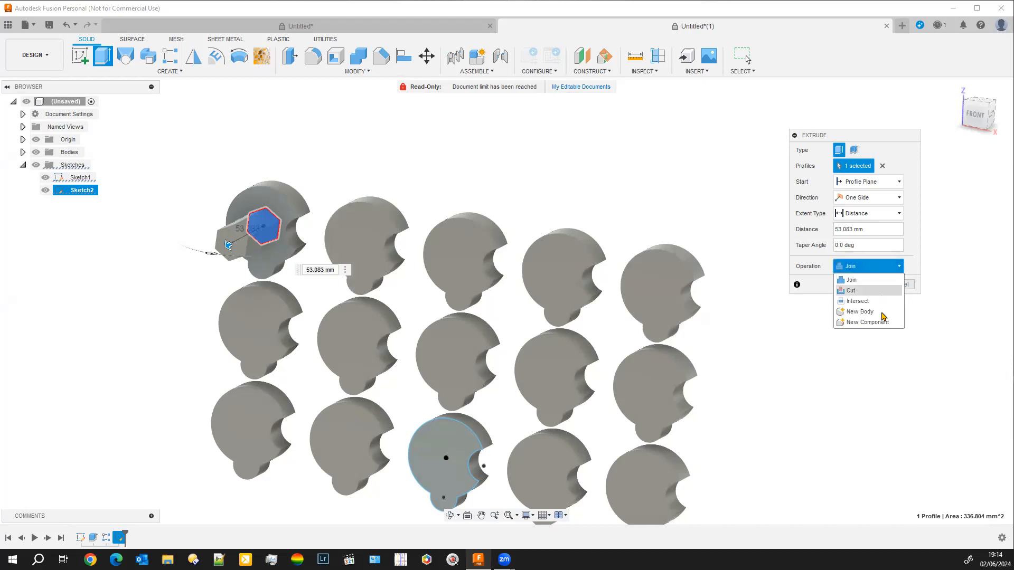
{"action": "left_click", "coordinate": [872, 317]}
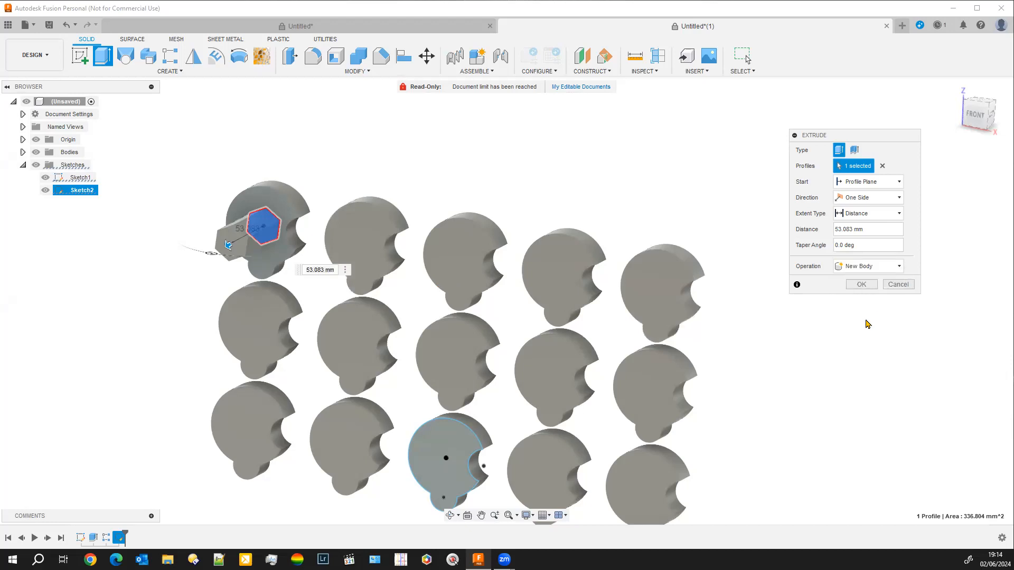
{"action": "left_click", "coordinate": [861, 285]}
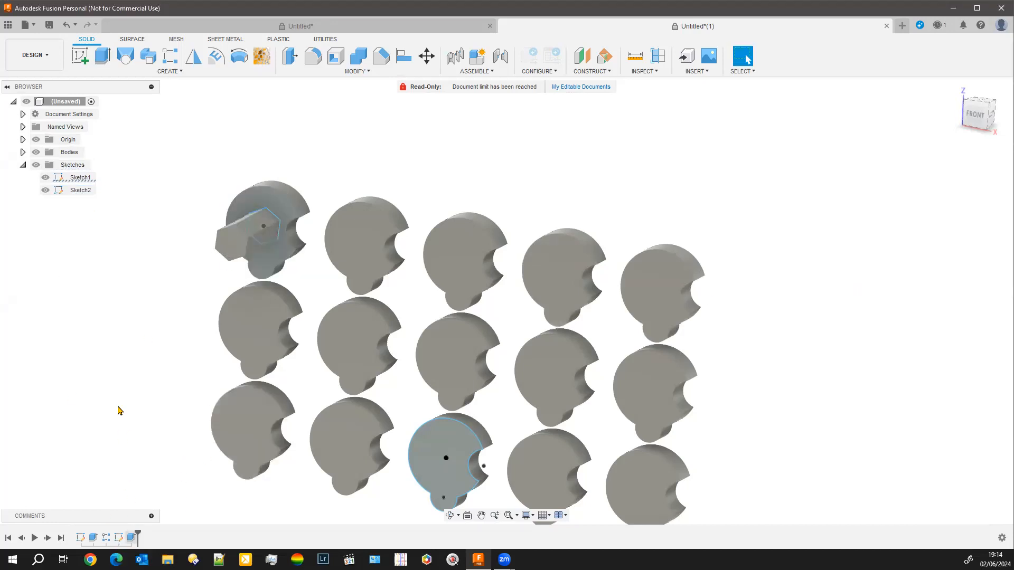
Reopen the base sketch and draw a centre rectangle about 15.5 by 19.2 mm overlapping the large circle's upper-right edge
{"action": "right_click", "coordinate": [74, 184]}
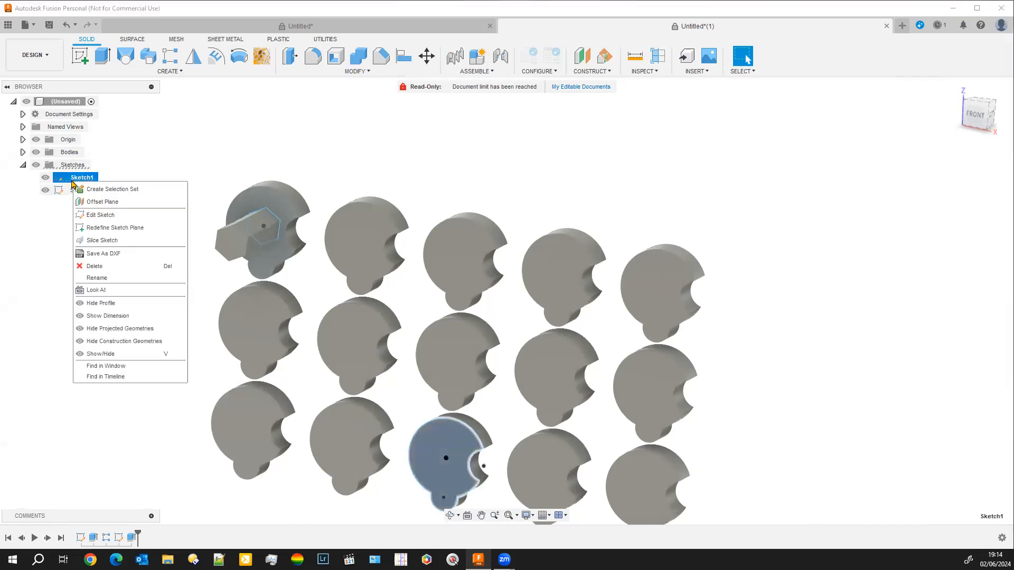
{"action": "left_click", "coordinate": [96, 215]}
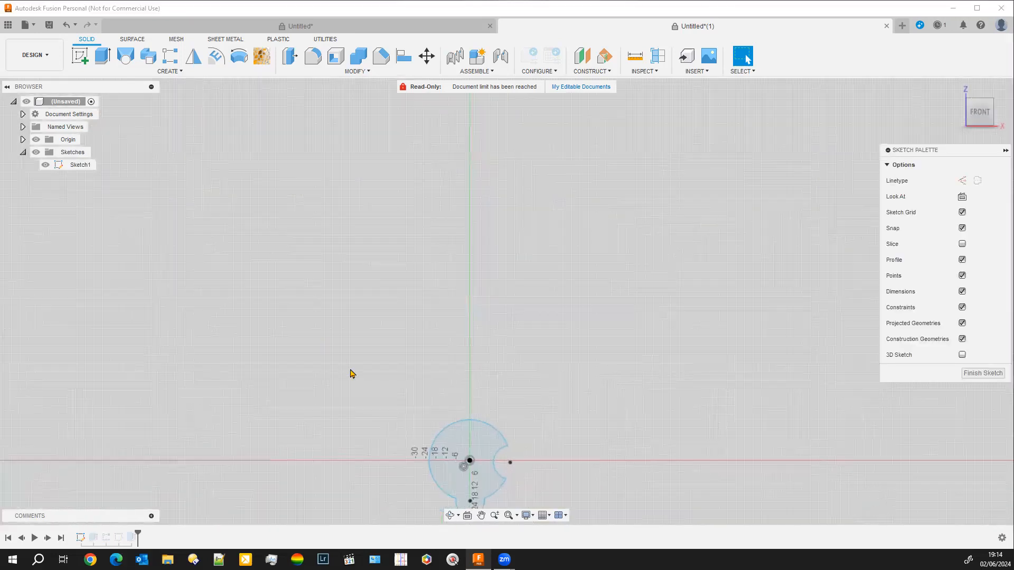
{"action": "scroll", "coordinate": [399, 376], "scroll_direction": "down", "scroll_amount": 3}
{"action": "middle_click_drag", "start_coordinate": [364, 342], "coordinate": [306, 244]}
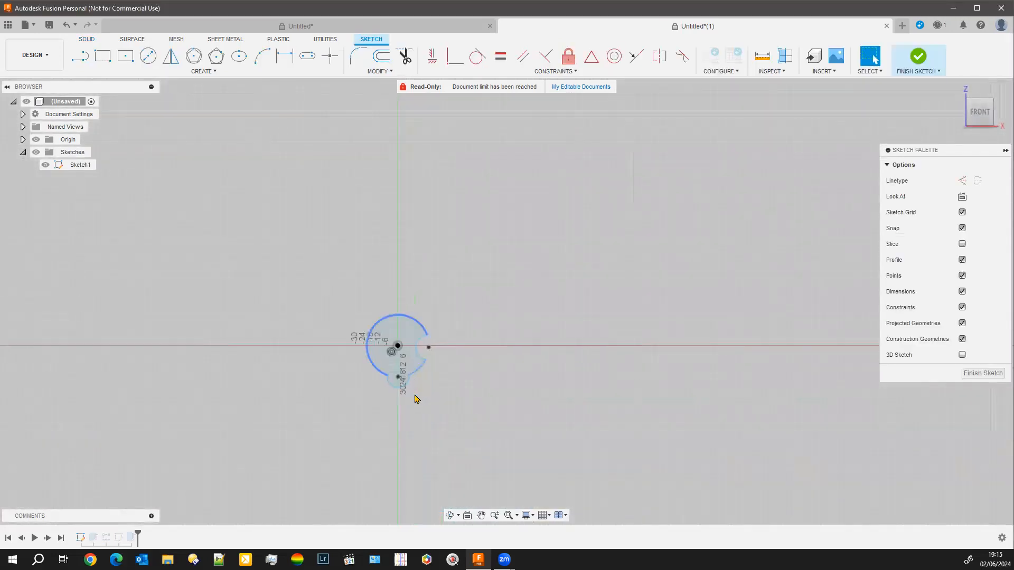
{"action": "scroll", "coordinate": [416, 399], "scroll_direction": "up", "scroll_amount": 5}
{"action": "scroll", "coordinate": [407, 406], "scroll_direction": "up", "scroll_amount": 1}
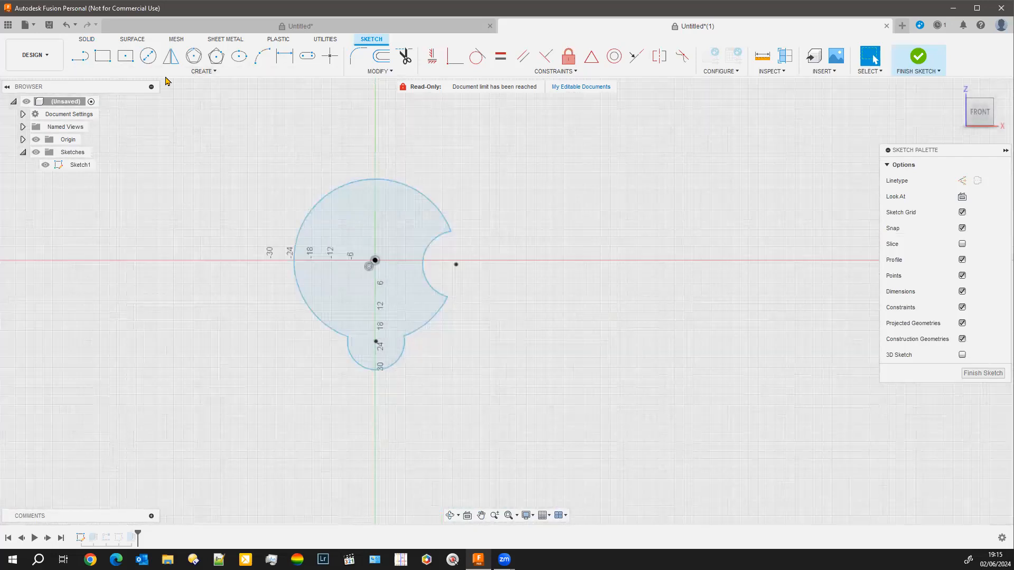
{"action": "left_click", "coordinate": [125, 56]}
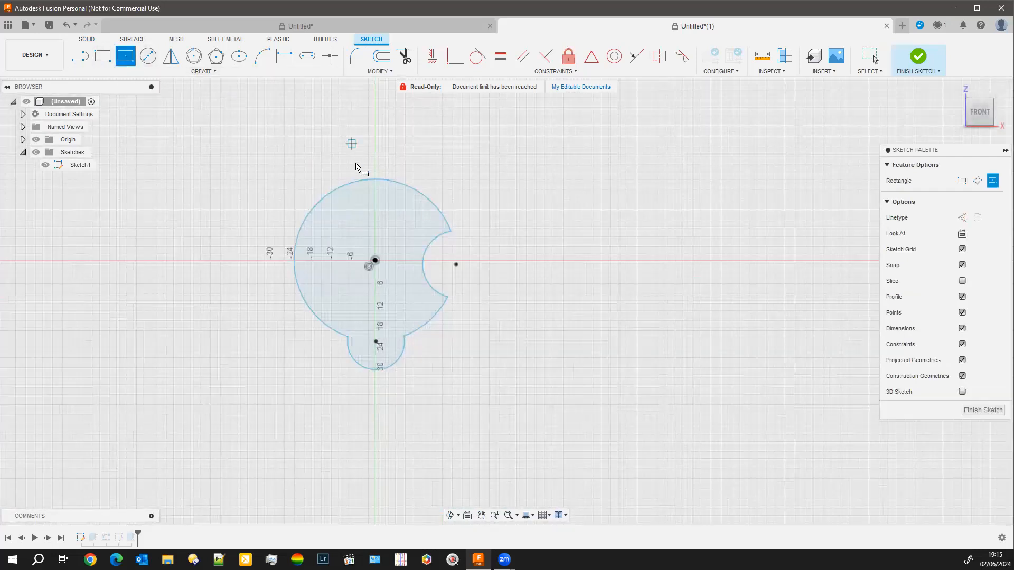
{"action": "left_click", "coordinate": [406, 172]}
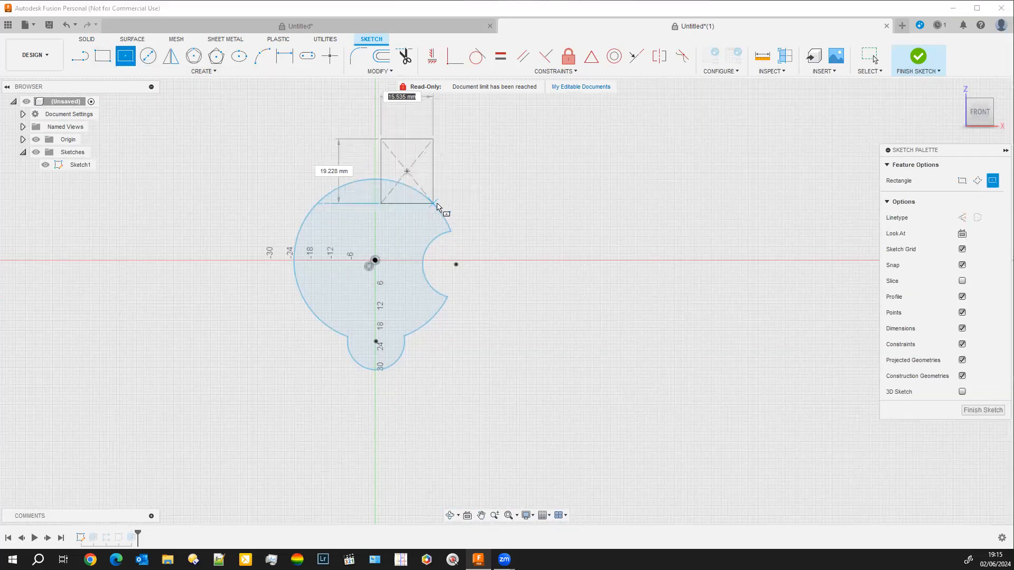
{"action": "left_click", "coordinate": [437, 207]}
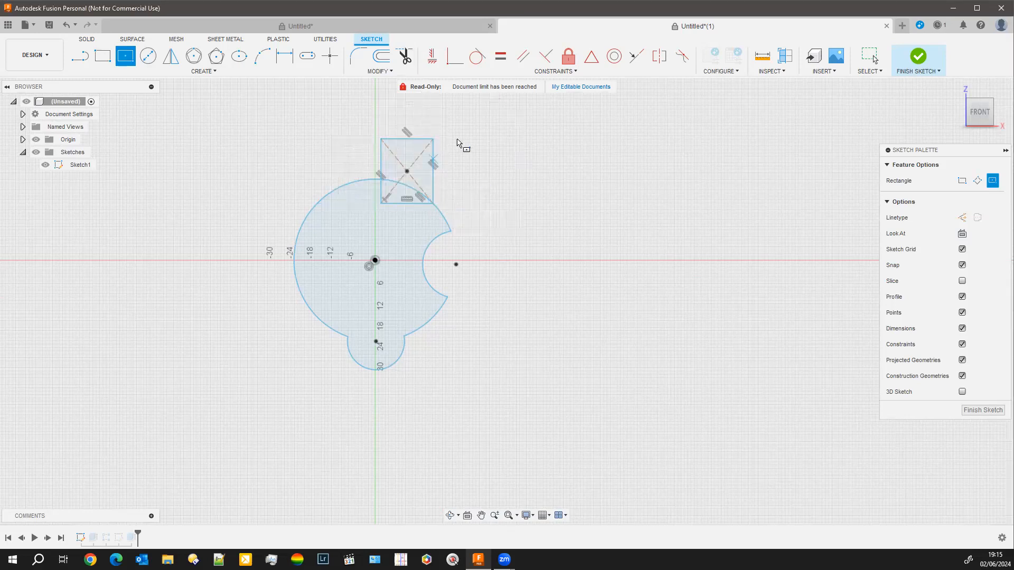
Trim the large circle's arc inside the rectangle to form a square notch, and finish the sketch
{"action": "left_click", "coordinate": [405, 56]}
{"action": "left_click", "coordinate": [414, 202]}
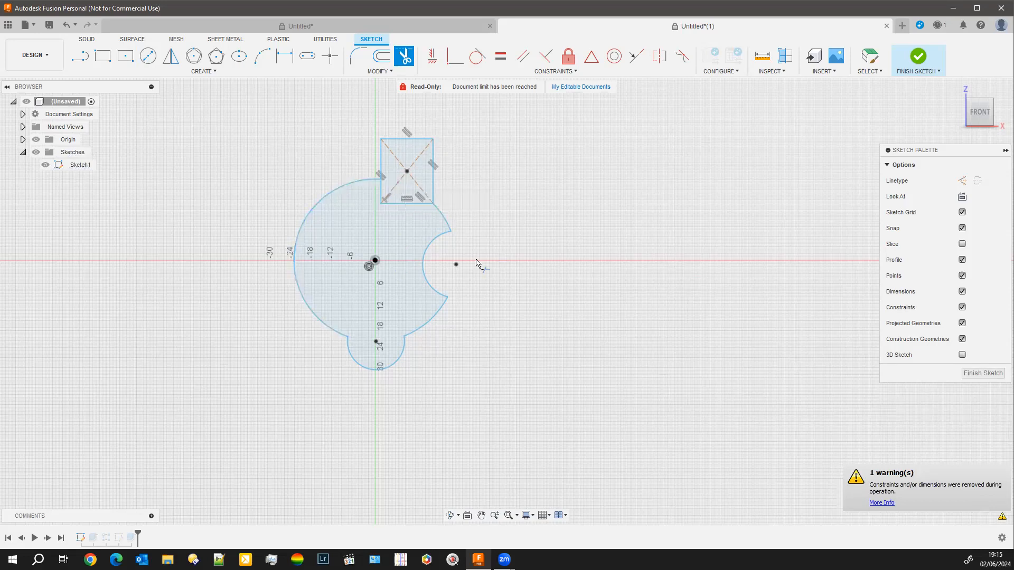
{"action": "left_click", "coordinate": [982, 375]}
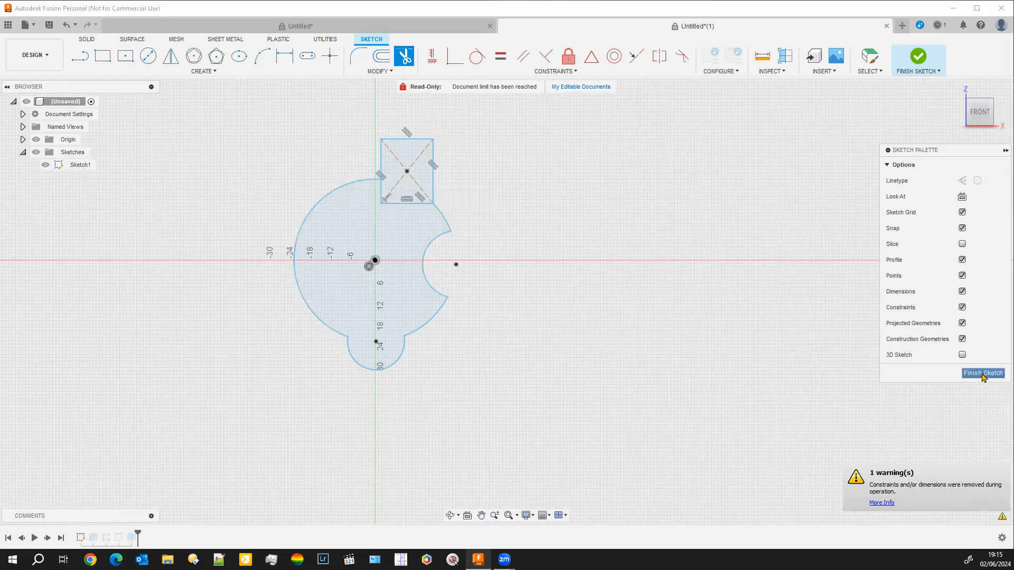
{"action": "scroll", "coordinate": [366, 459], "scroll_direction": "down", "scroll_amount": 4}
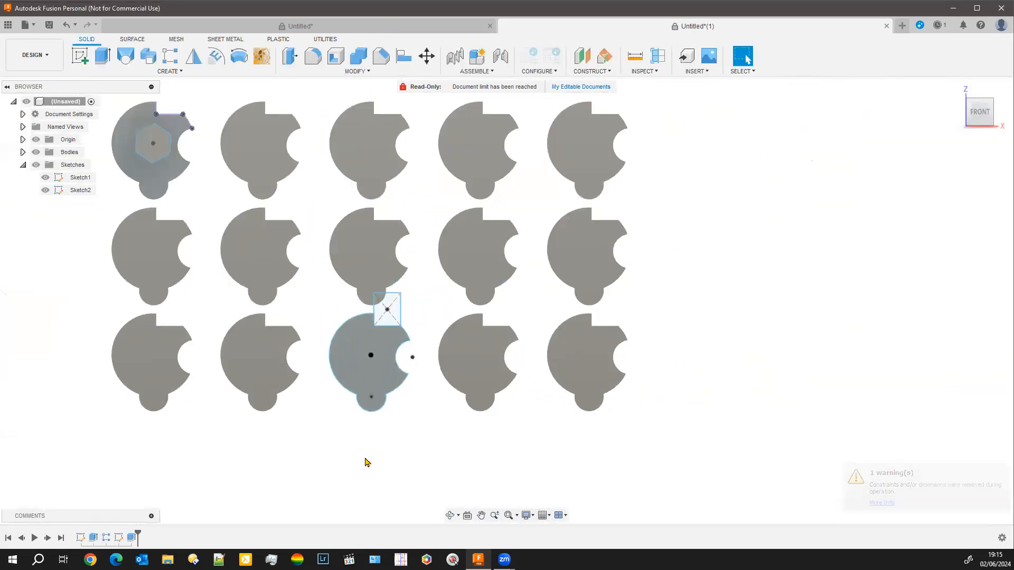
{"action": "scroll", "coordinate": [366, 462], "scroll_direction": "down", "scroll_amount": 1}
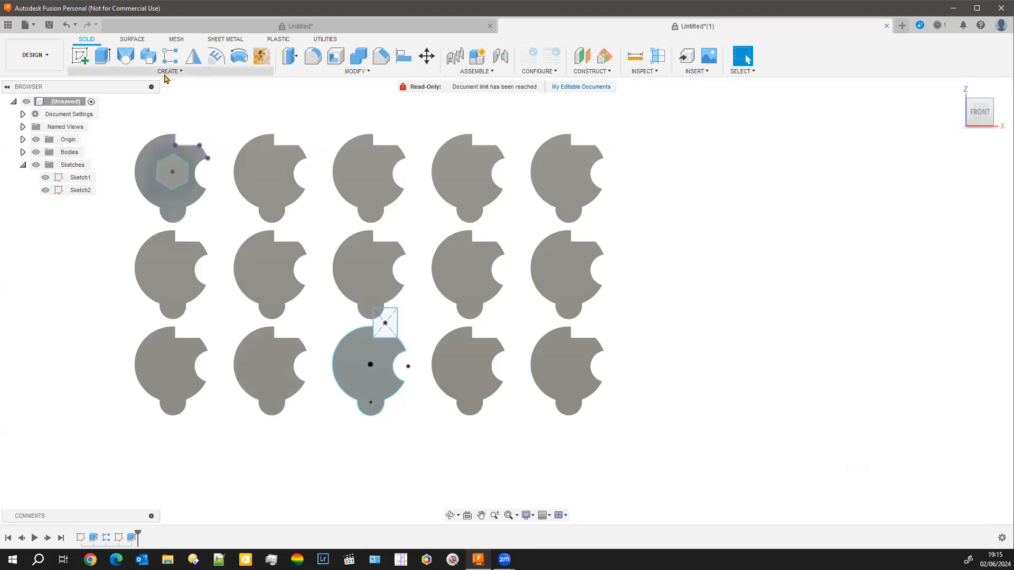
Reopen the base sketch and try a rectangular pattern of all its geometry, with 3 horizontal instances spaced about 61.3 mm
{"action": "right_click", "coordinate": [81, 179]}
{"action": "left_click", "coordinate": [109, 214]}
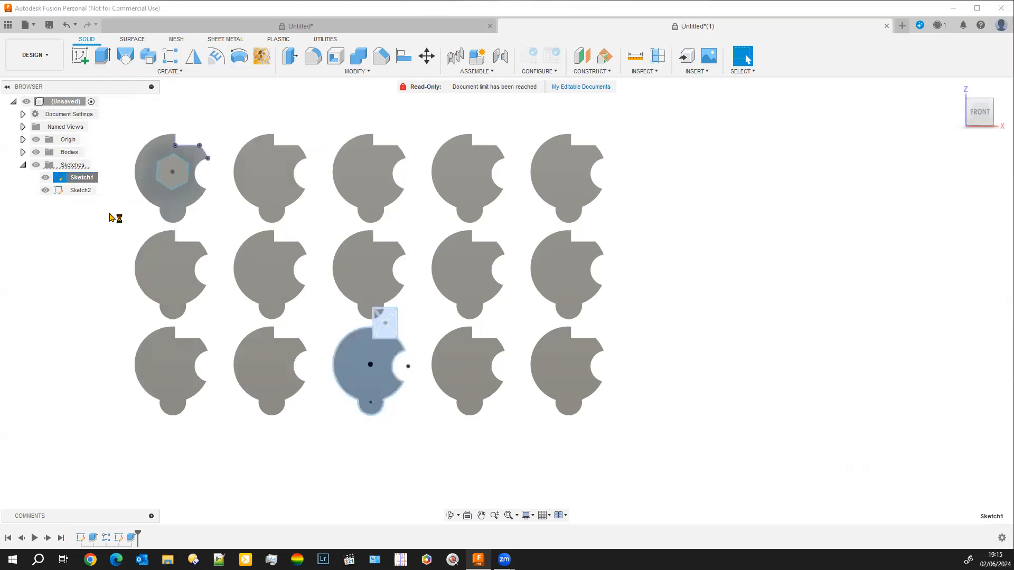
{"action": "scroll", "coordinate": [401, 432], "scroll_direction": "up", "scroll_amount": 4}
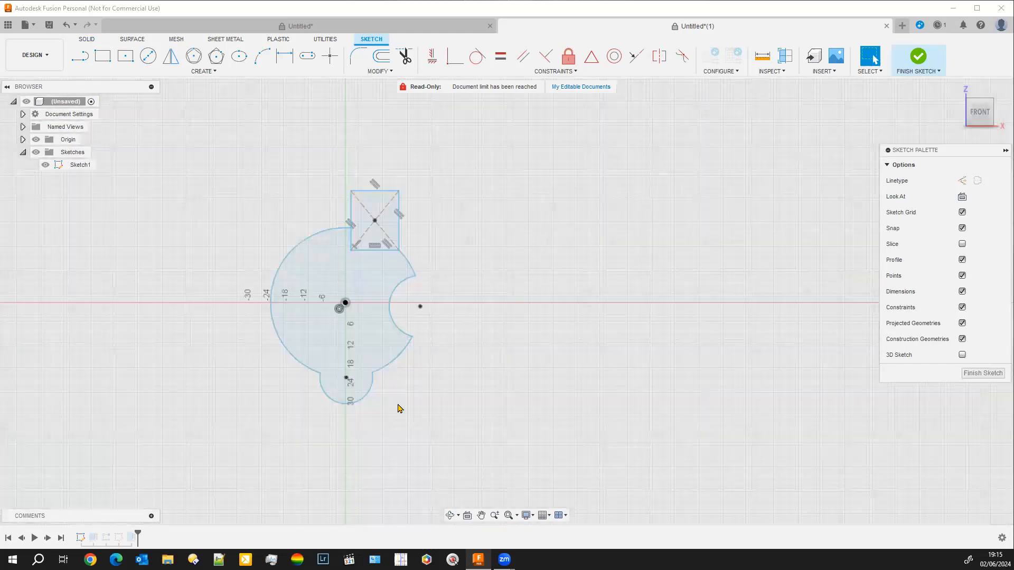
{"action": "left_click_drag", "start_coordinate": [219, 156], "coordinate": [480, 419]}
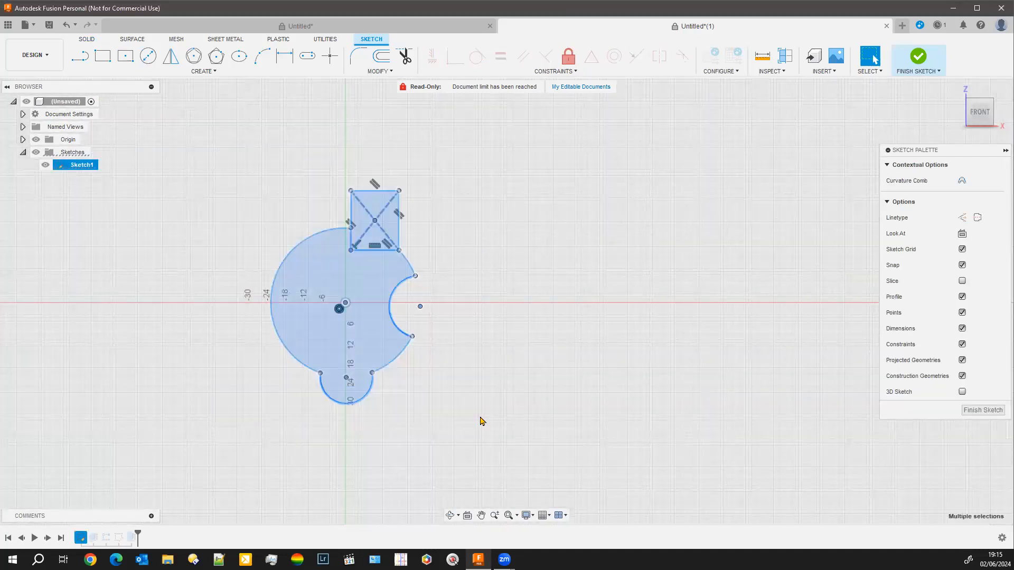
{"action": "left_click", "coordinate": [202, 72]}
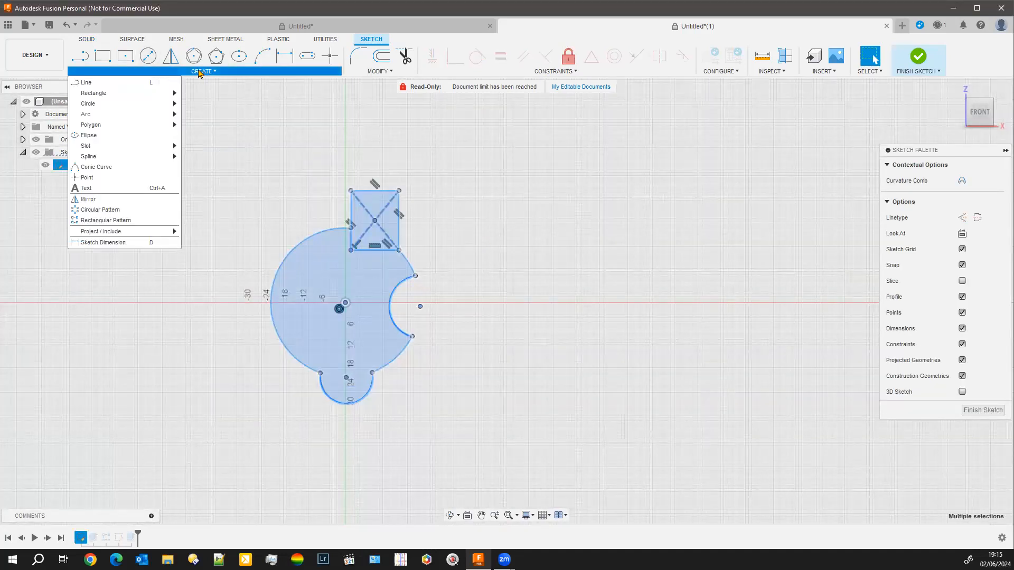
{"action": "left_click", "coordinate": [89, 221]}
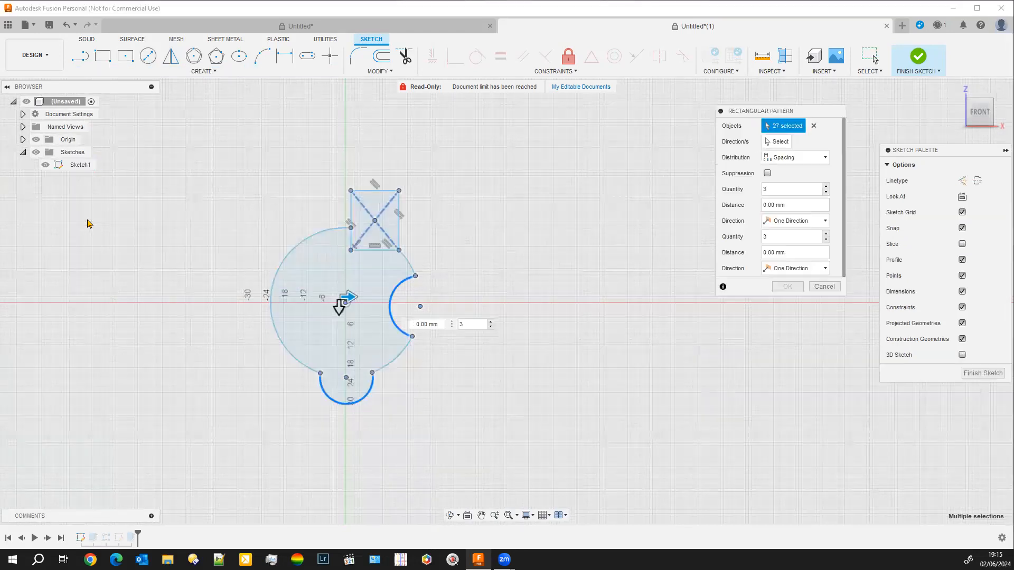
{"action": "left_click_drag", "start_coordinate": [350, 296], "coordinate": [539, 297]}
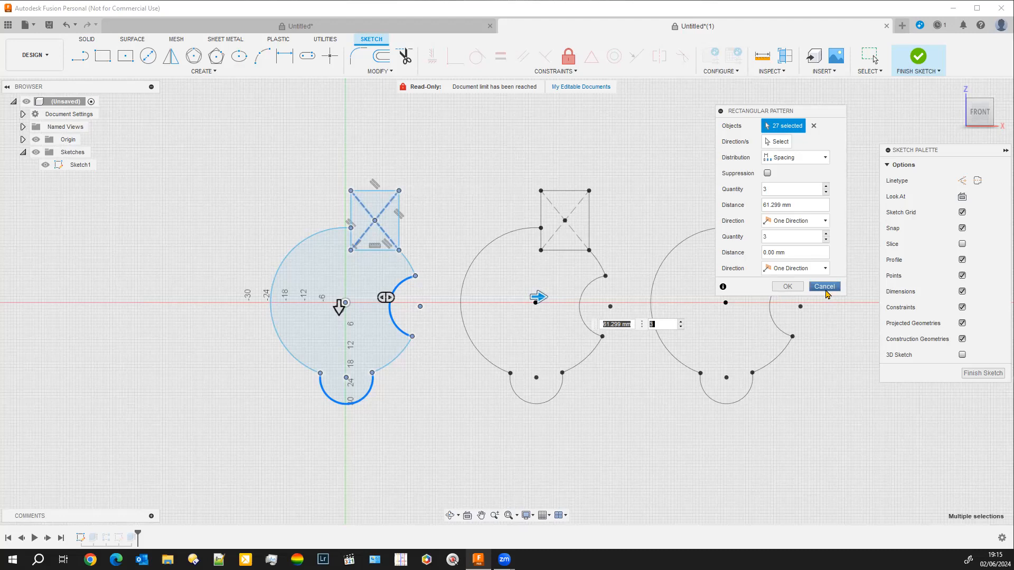
{"action": "left_click", "coordinate": [824, 287]}
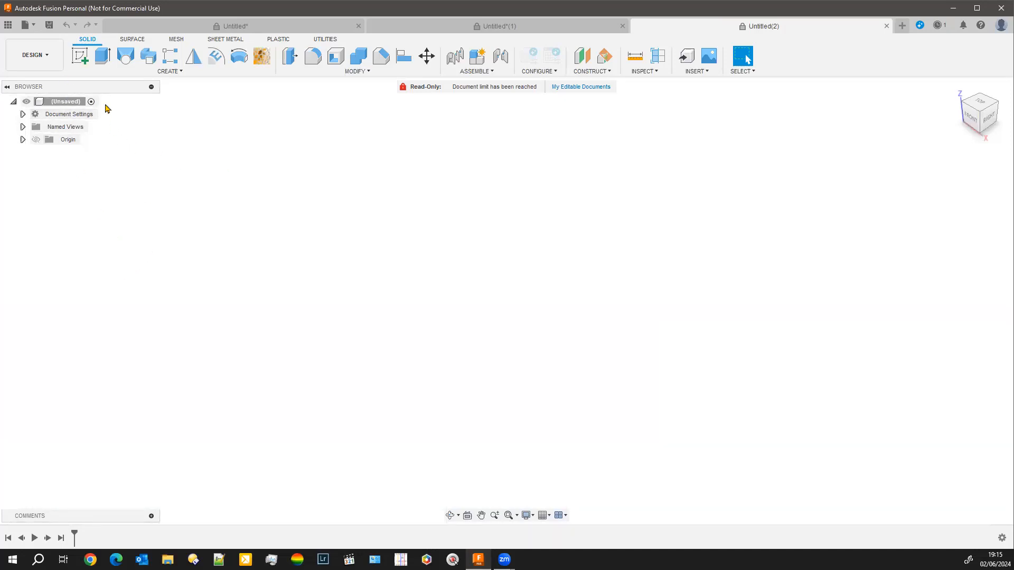
Start a sketch on the front plane of the new design and draw a hexagon about 33 mm across flats, centred on the origin
{"action": "left_click", "coordinate": [80, 55]}
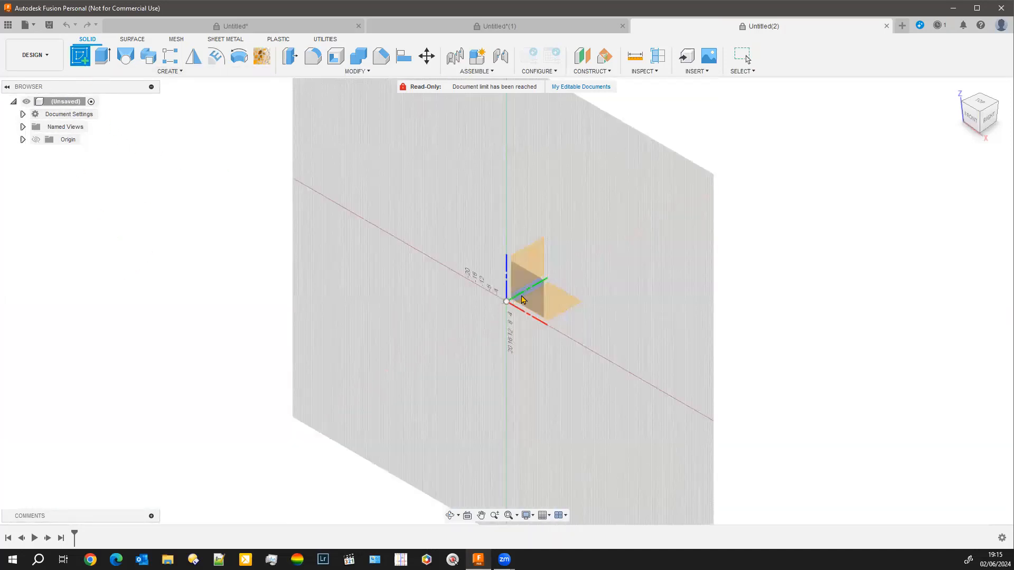
{"action": "left_click", "coordinate": [527, 289]}
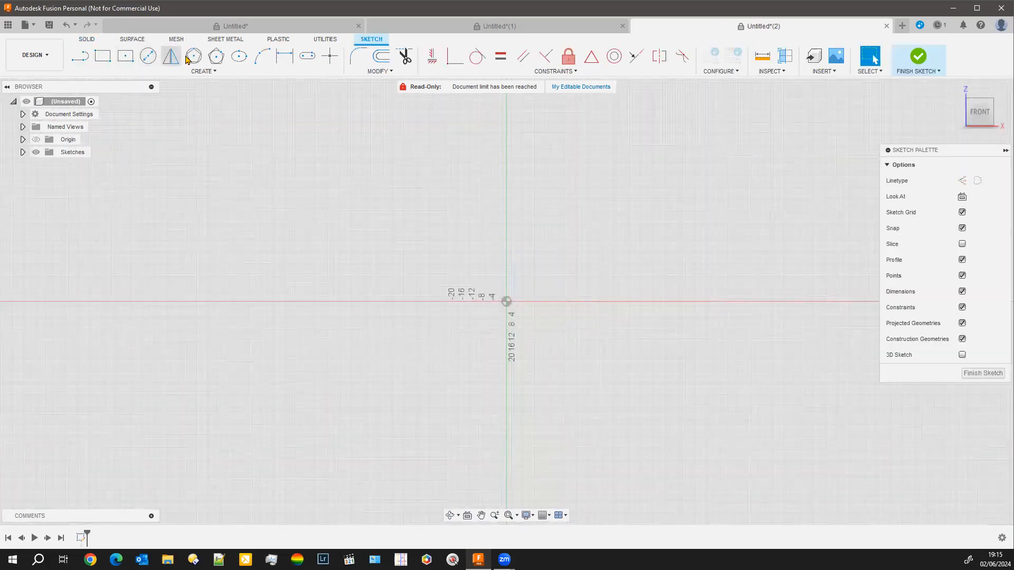
{"action": "left_click", "coordinate": [216, 56]}
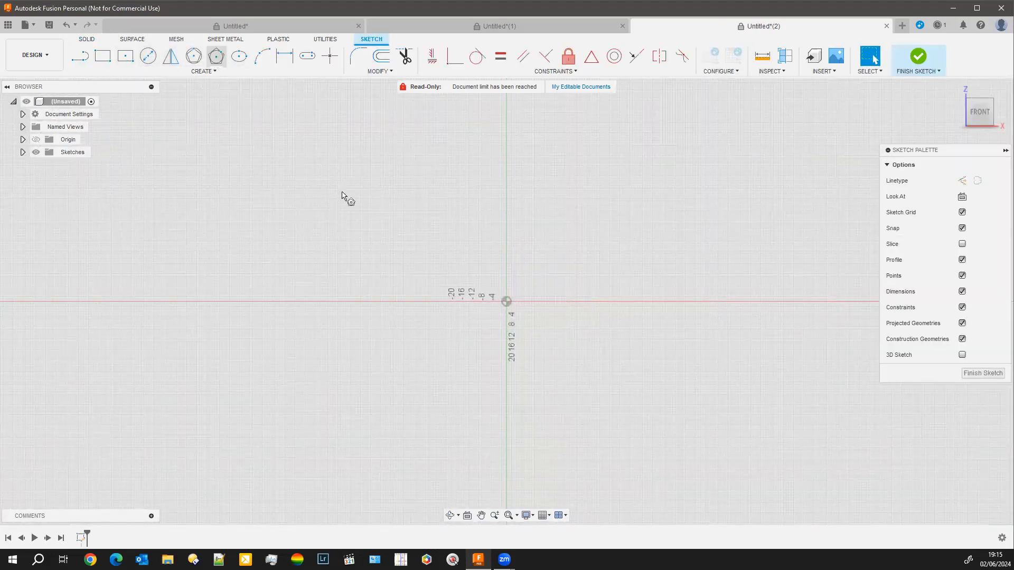
{"action": "left_click", "coordinate": [506, 301]}
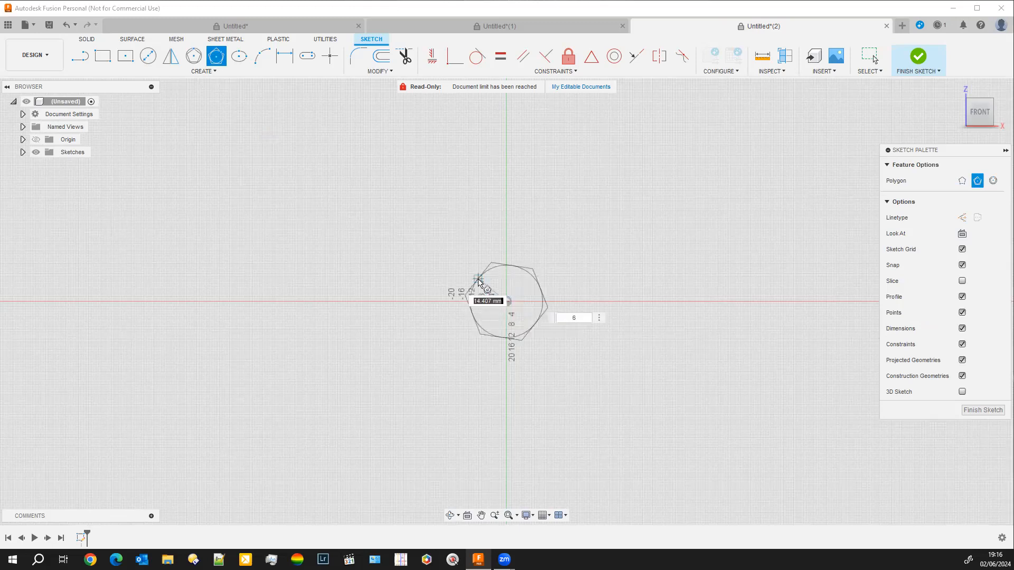
{"action": "left_click", "coordinate": [469, 321]}
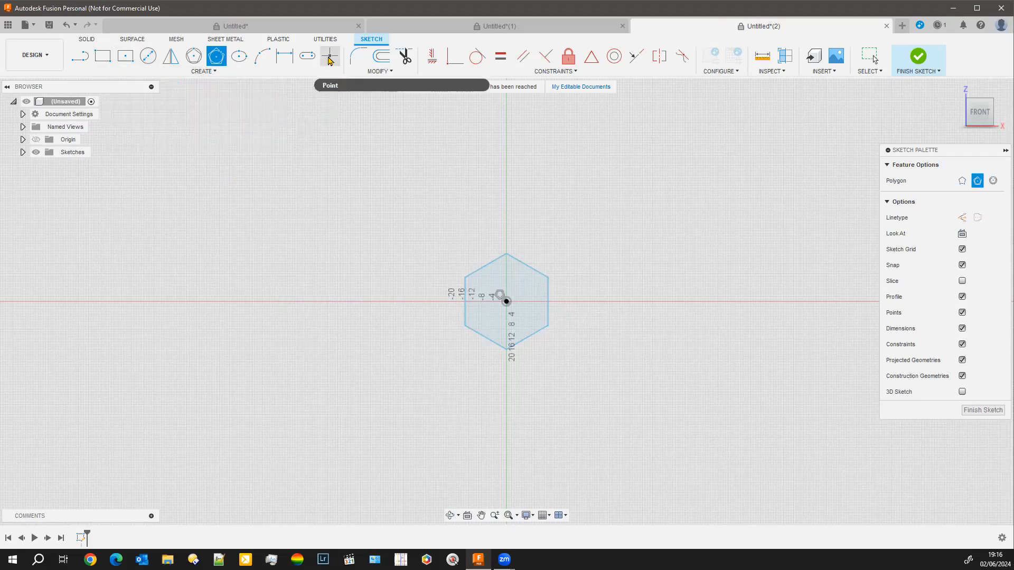
Place a sketch point on the vertical axis well below the hexagon and finish the sketch
{"action": "left_click", "coordinate": [329, 59]}
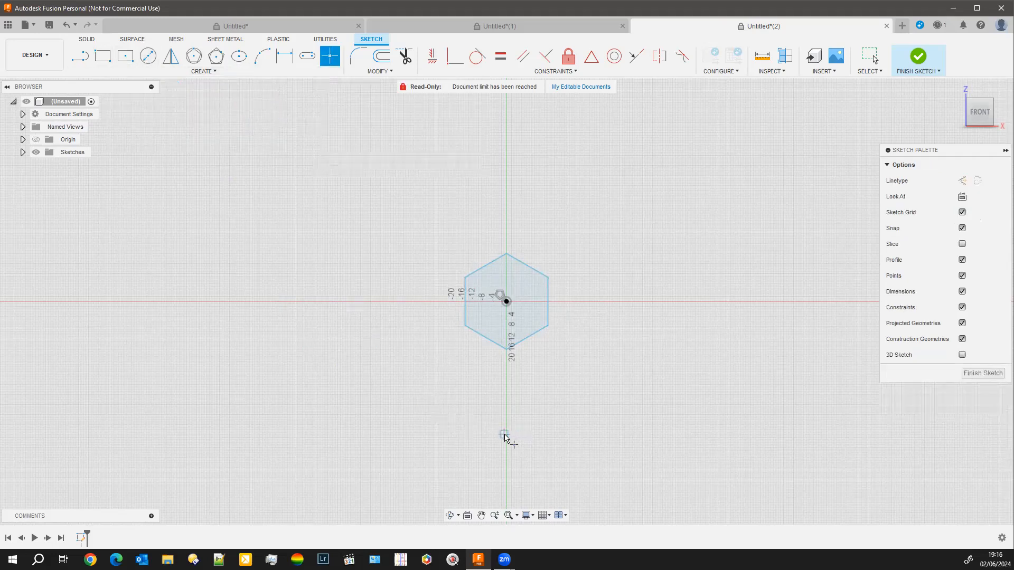
{"action": "left_click", "coordinate": [506, 434]}
{"action": "left_click", "coordinate": [972, 374]}
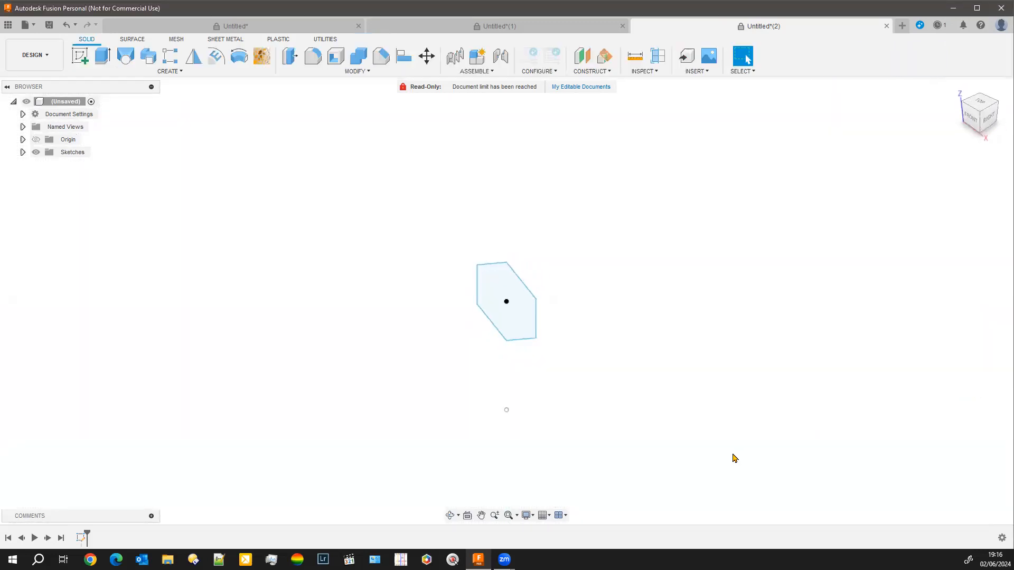
{"action": "left_click", "coordinate": [969, 122]}
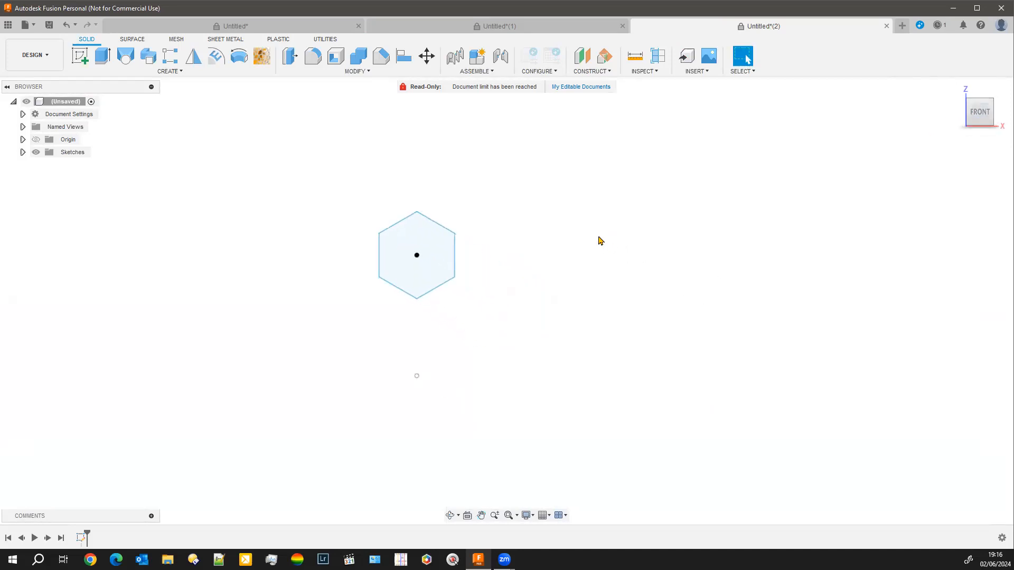
{"action": "left_click", "coordinate": [169, 76]}
{"action": "mouse_move", "coordinate": [100, 288]}
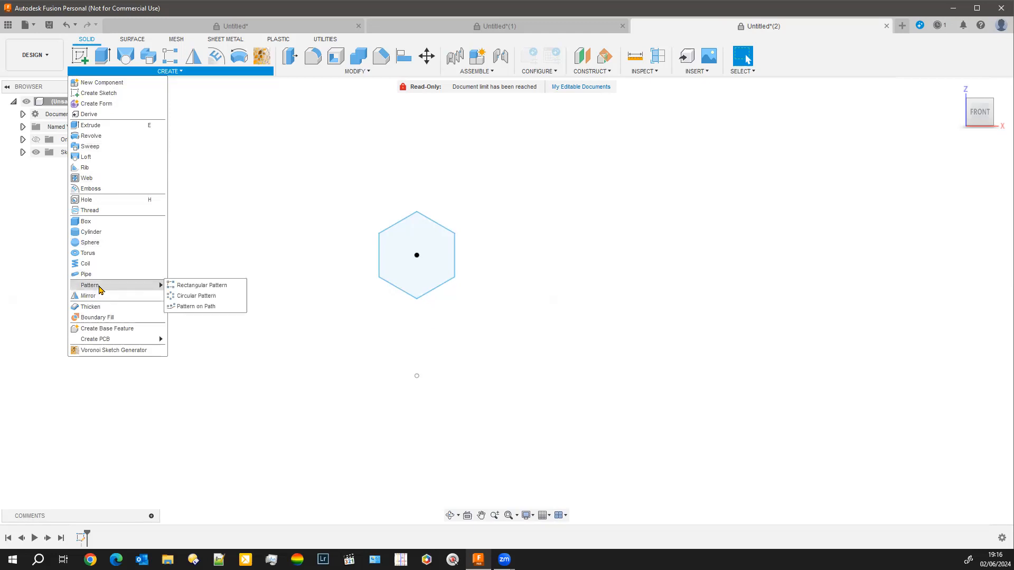
{"action": "left_click", "coordinate": [204, 297]}
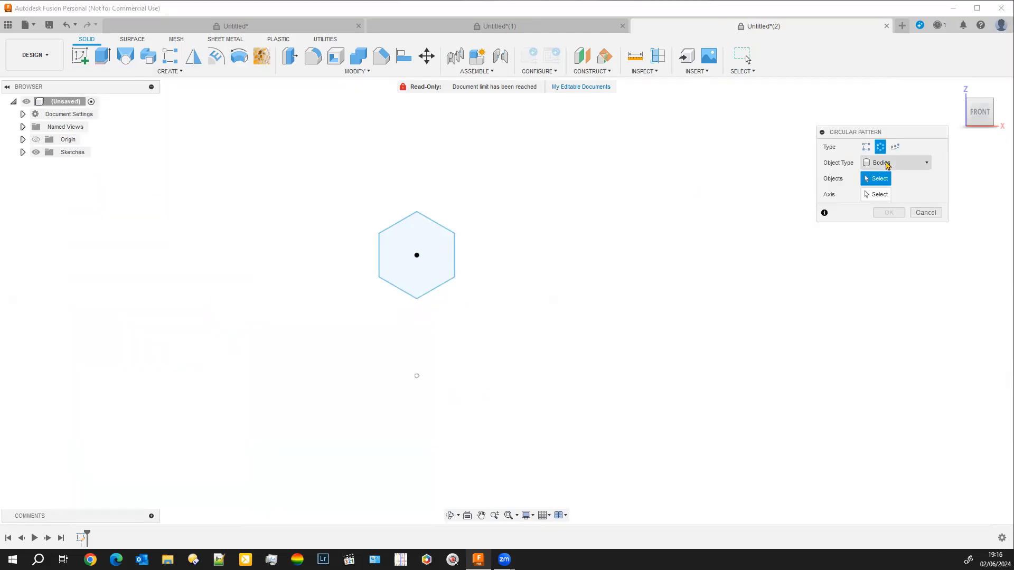
{"action": "left_click", "coordinate": [925, 212]}
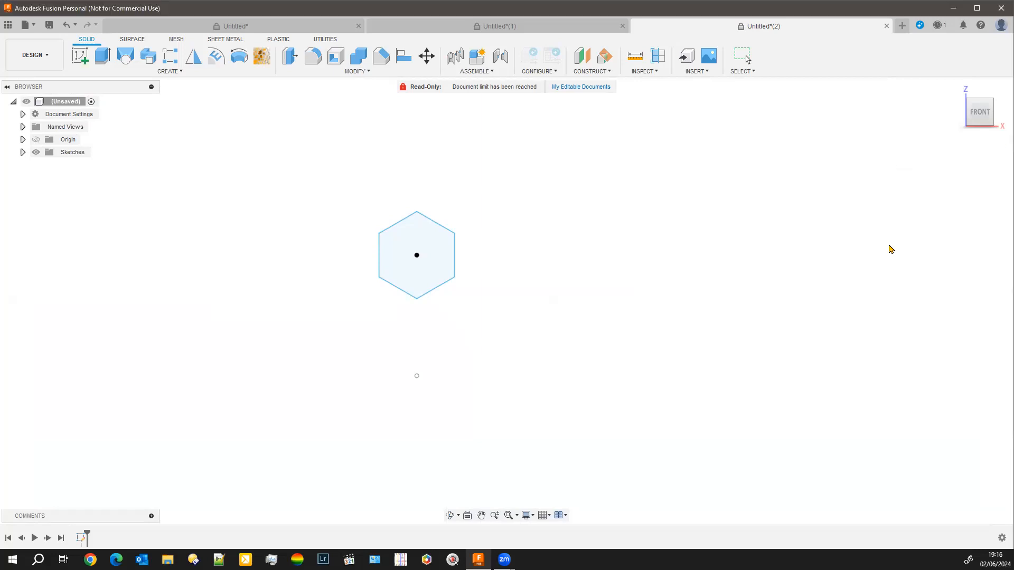
Extrude the hexagon profile about 16.4 mm to one side as a new body
{"action": "left_click", "coordinate": [390, 274]}
{"action": "left_click", "coordinate": [103, 56]}
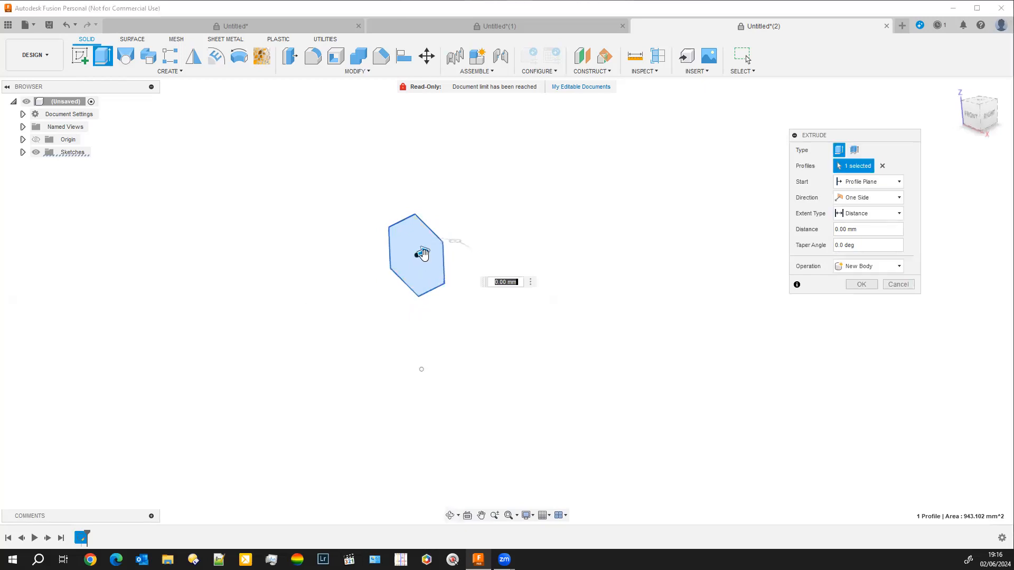
{"action": "left_click_drag", "start_coordinate": [444, 241], "coordinate": [471, 233]}
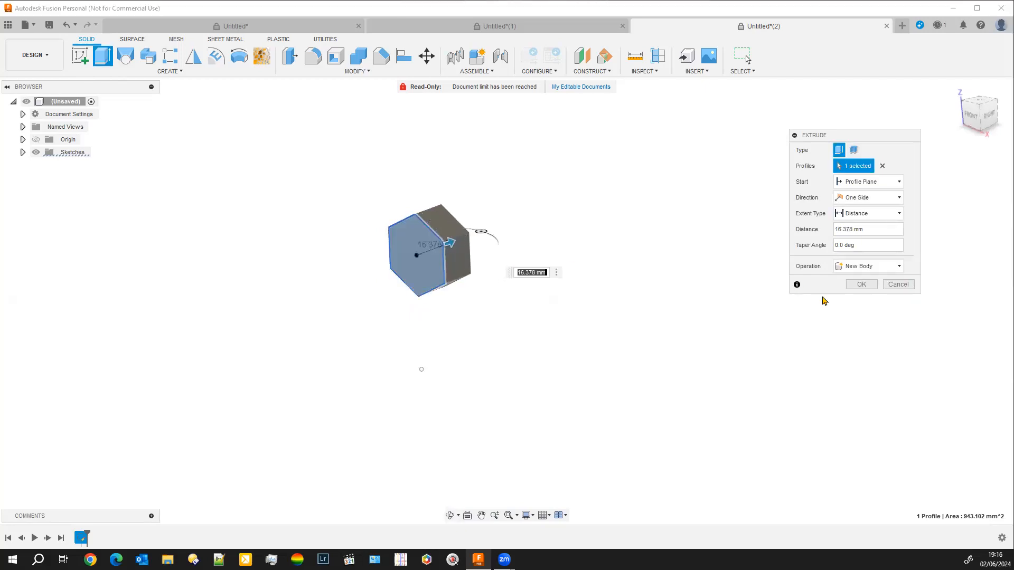
{"action": "left_click", "coordinate": [861, 284]}
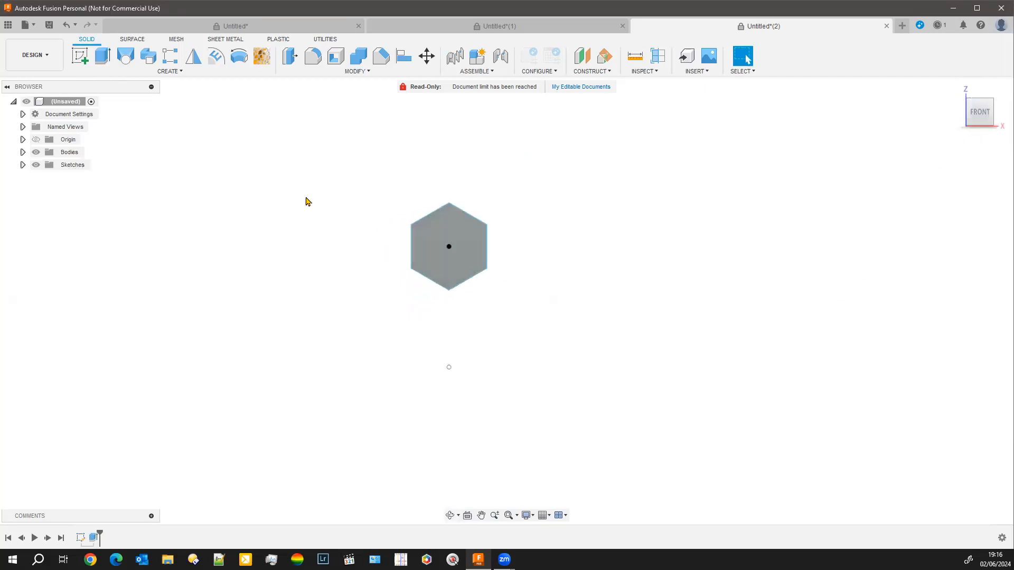
Try a circular pattern of the hexagonal body about the X axis with full distribution and a quantity of 3
{"action": "left_click", "coordinate": [172, 74]}
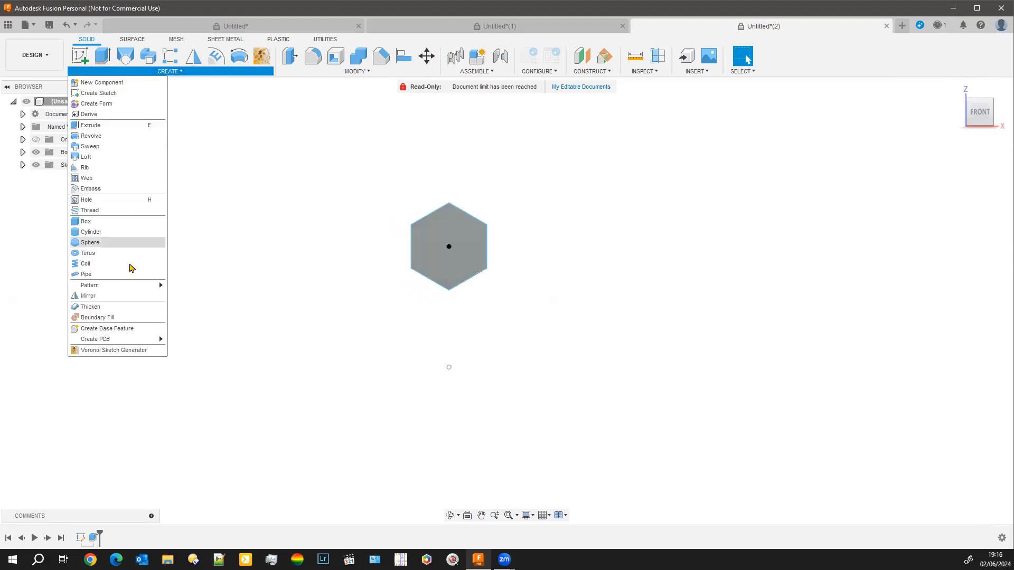
{"action": "mouse_move", "coordinate": [113, 291]}
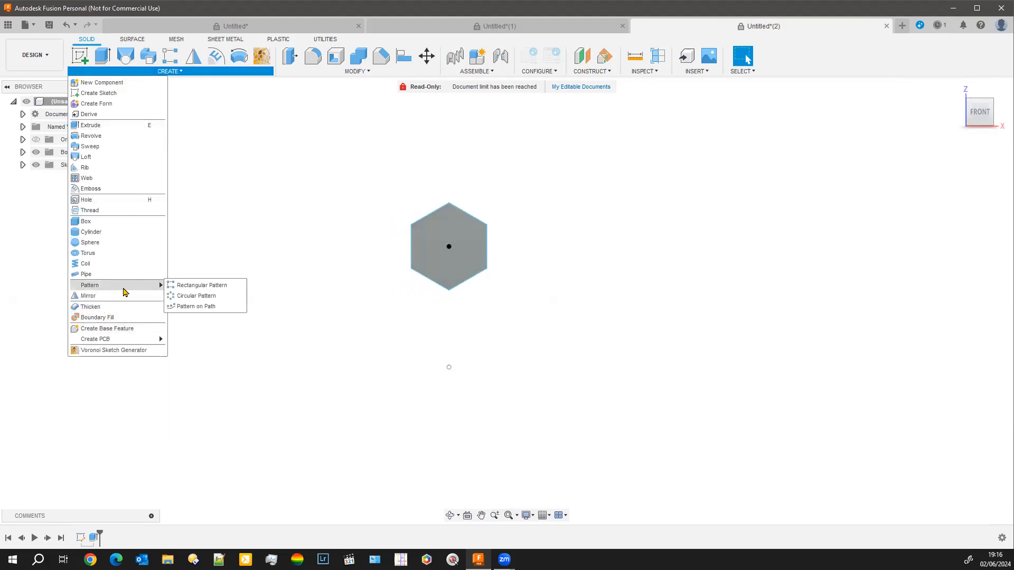
{"action": "left_click", "coordinate": [201, 296]}
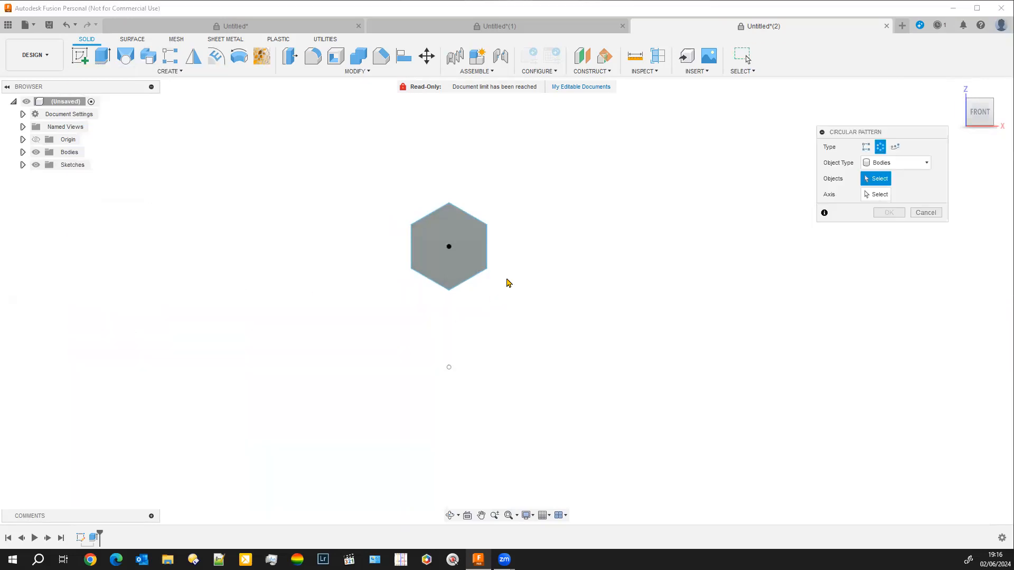
{"action": "left_click", "coordinate": [898, 162]}
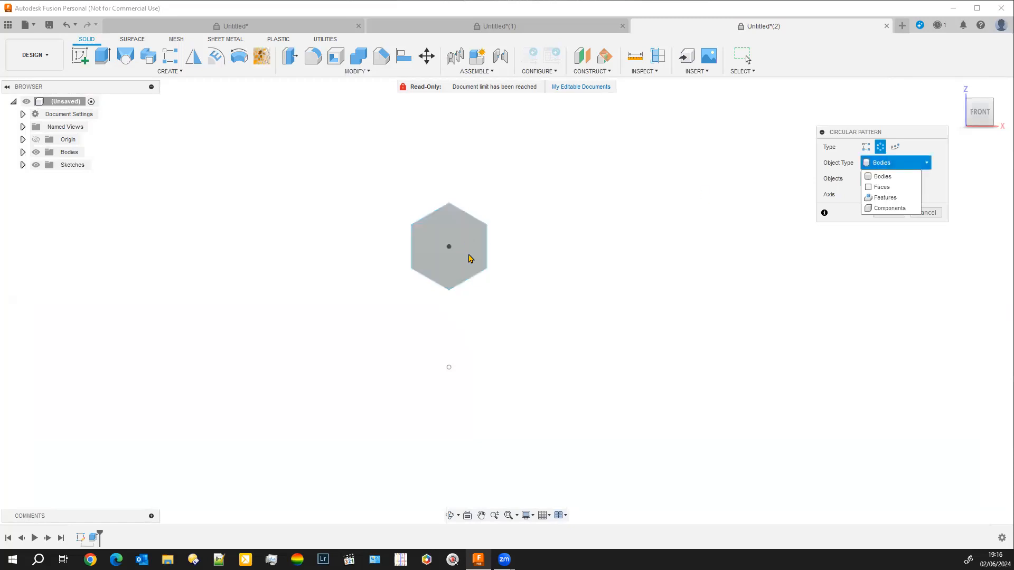
{"action": "left_click", "coordinate": [470, 258]}
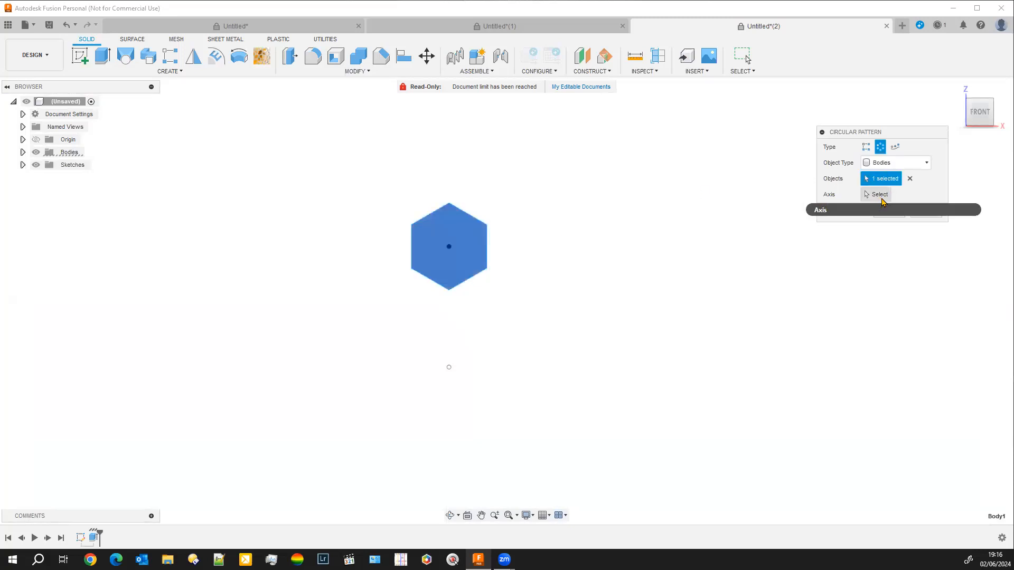
{"action": "left_click", "coordinate": [879, 196]}
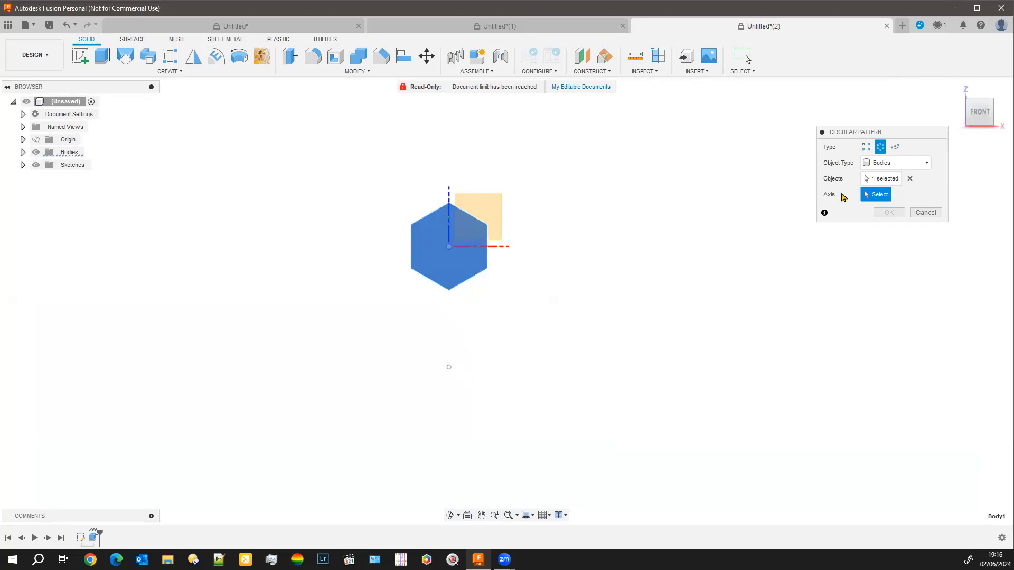
{"action": "left_click", "coordinate": [504, 247]}
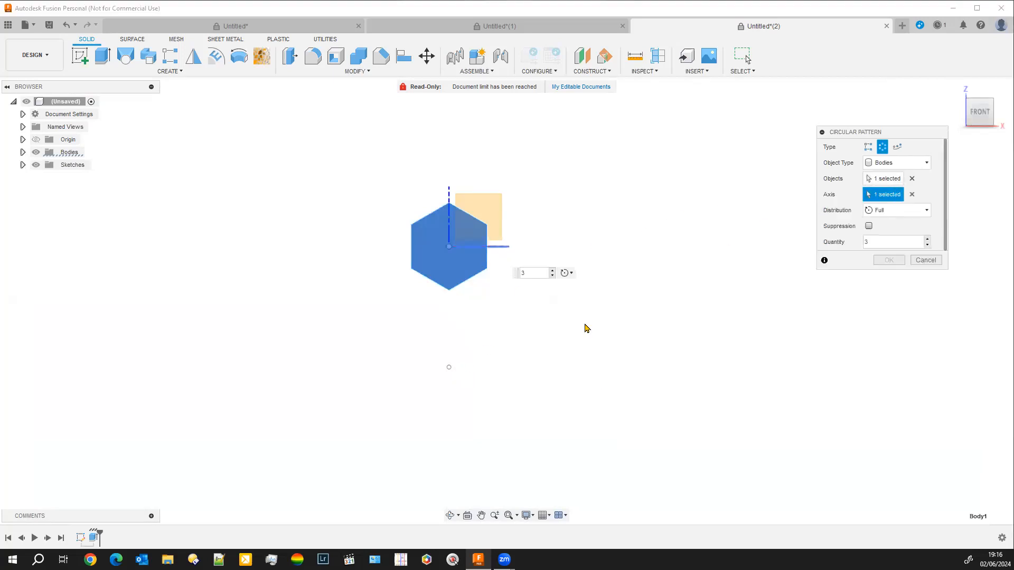
{"action": "middle_click_drag", "start_coordinate": [584, 327], "coordinate": [544, 336], "text": "shift"}
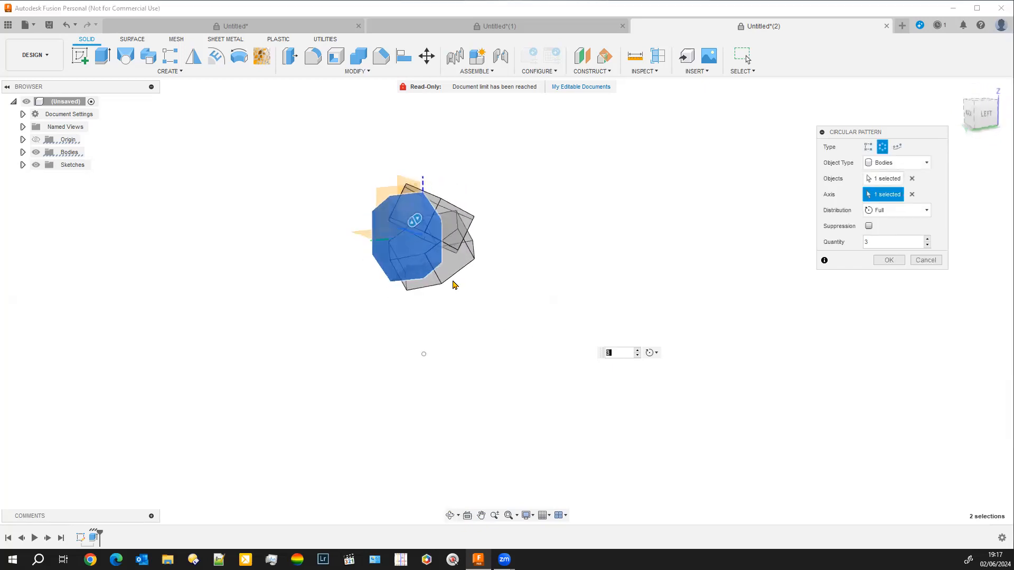
{"action": "scroll", "coordinate": [452, 281], "scroll_direction": "down", "scroll_amount": 2}
{"action": "middle_click_drag", "start_coordinate": [375, 311], "coordinate": [422, 328]}
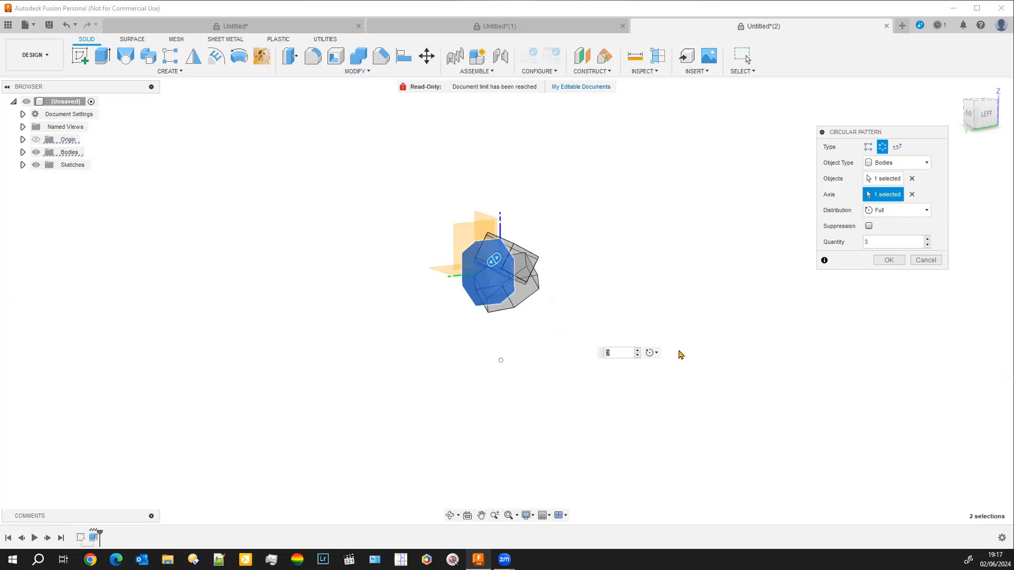
{"action": "middle_click_drag", "start_coordinate": [497, 455], "coordinate": [432, 446]}
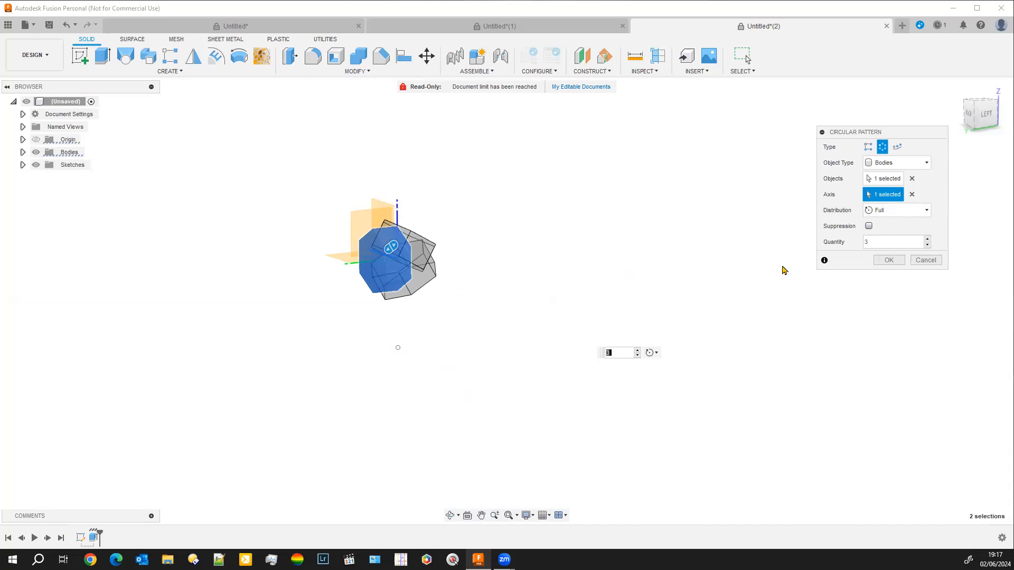
{"action": "left_click", "coordinate": [925, 260]}
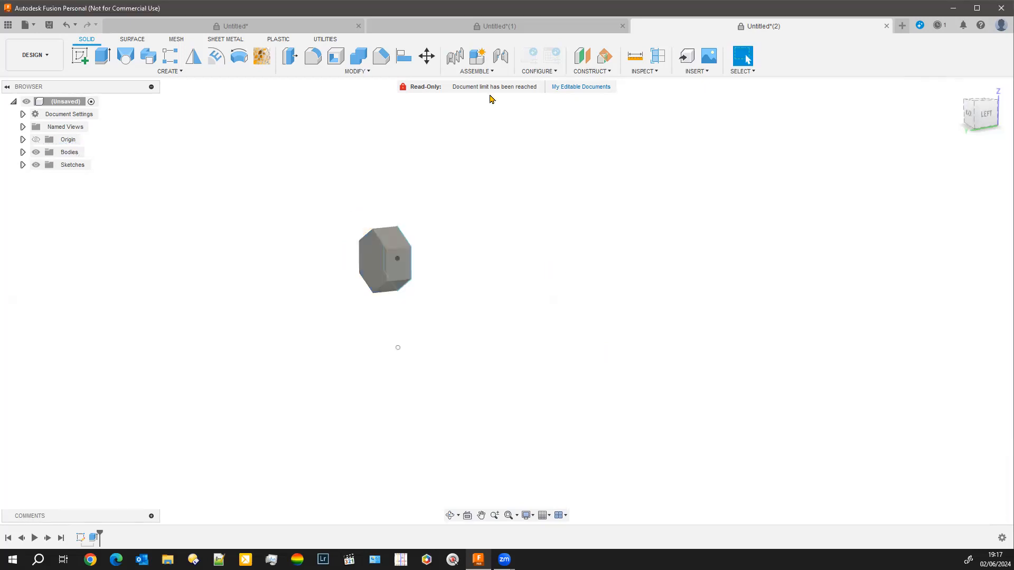
Reopen the existing sketch for editing and delete the hexagon centred on the origin, keeping the separate sketch point
{"action": "left_click", "coordinate": [102, 62]}
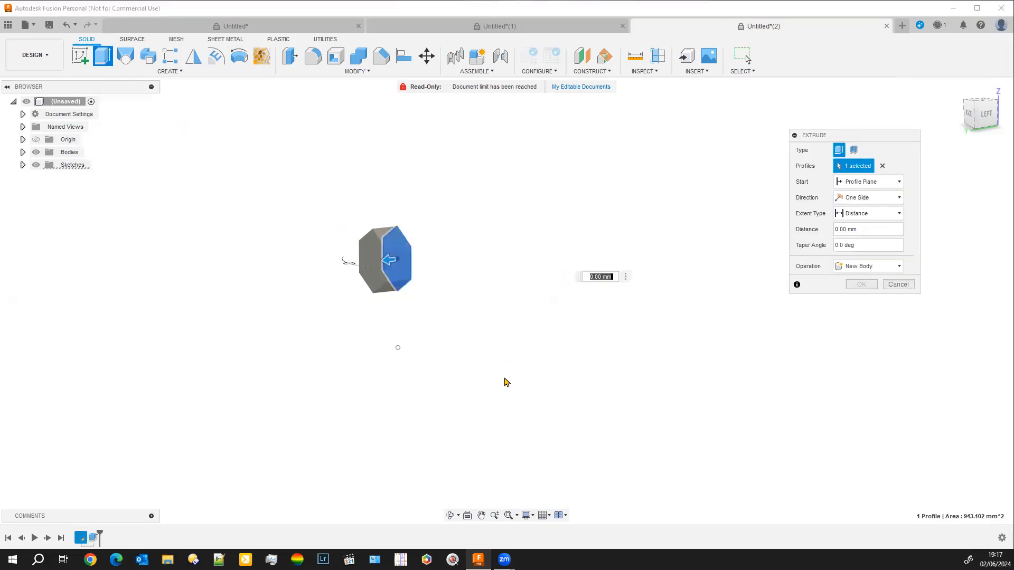
{"action": "left_click", "coordinate": [898, 284]}
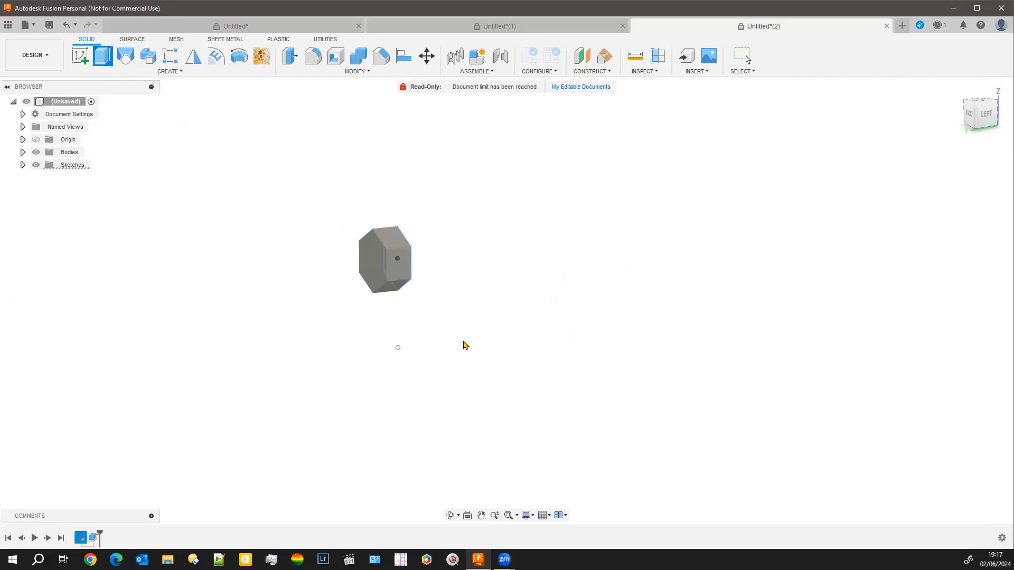
{"action": "left_click", "coordinate": [23, 164]}
{"action": "right_click", "coordinate": [85, 180]}
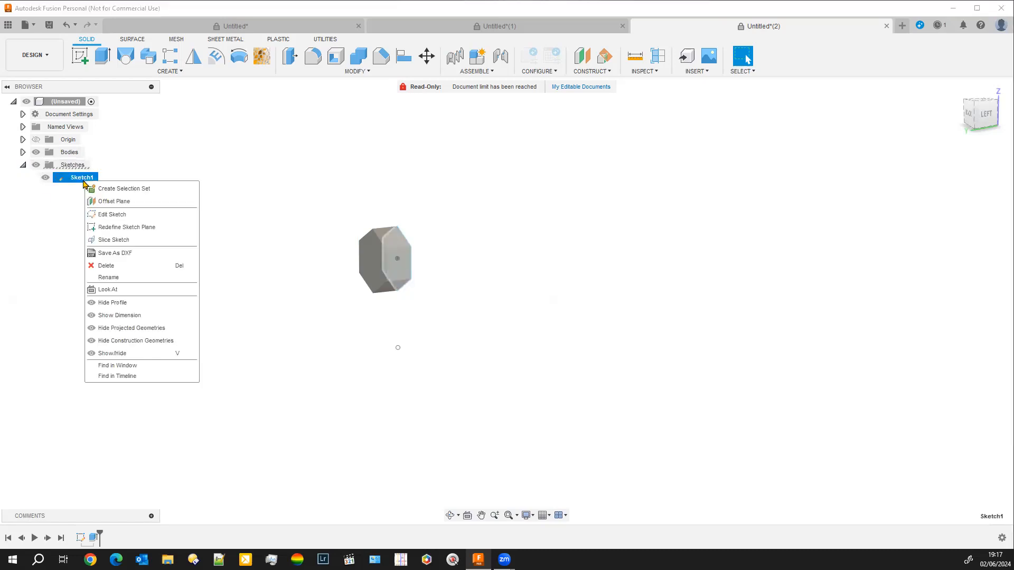
{"action": "left_click", "coordinate": [112, 214]}
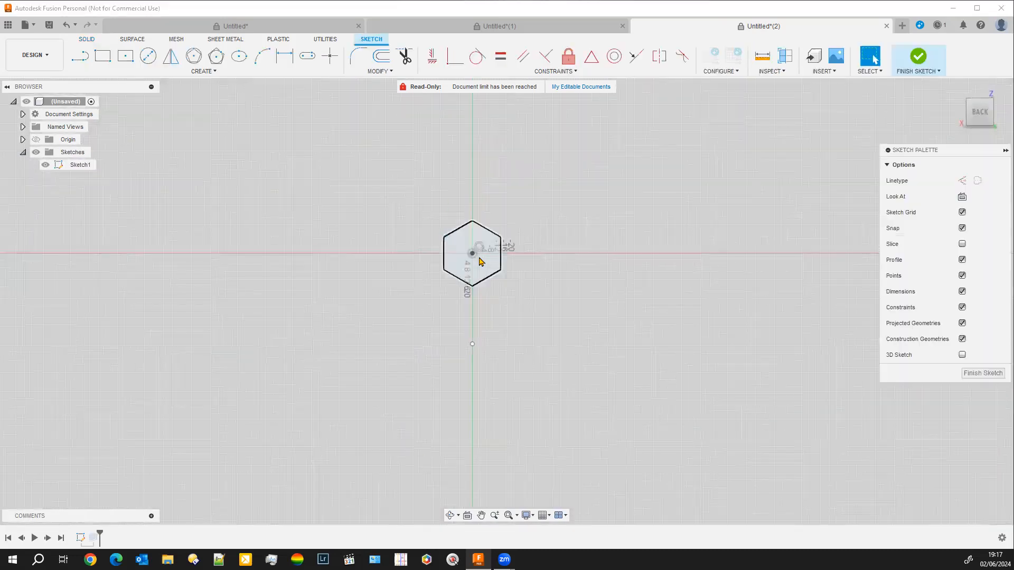
{"action": "left_click_drag", "start_coordinate": [407, 216], "coordinate": [544, 315]}
{"action": "key", "text": "Delete"}
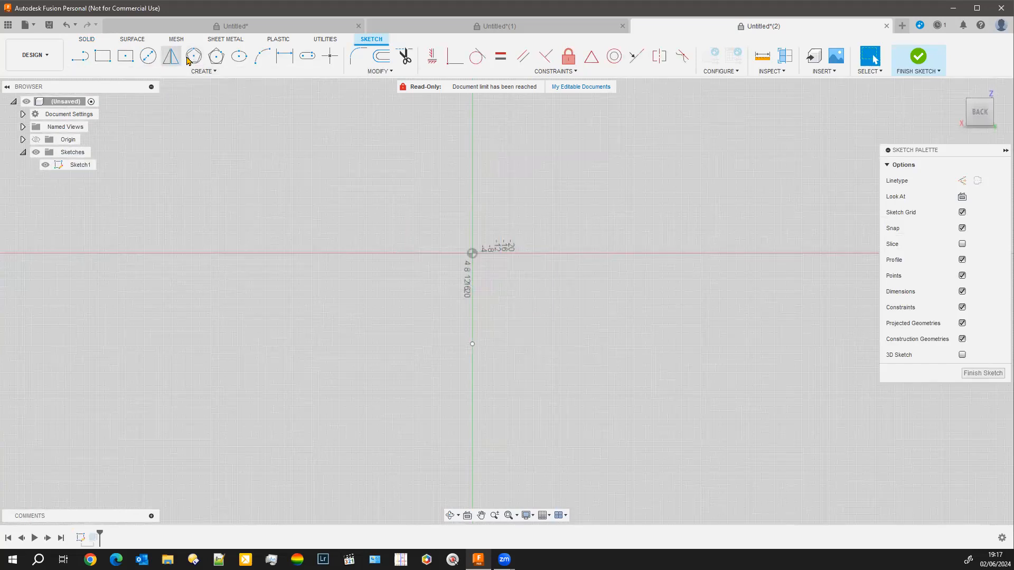
Draw a circumscribed hexagon diagonally above the origin, clear of both axes, and finish the sketch
{"action": "left_click", "coordinate": [215, 63]}
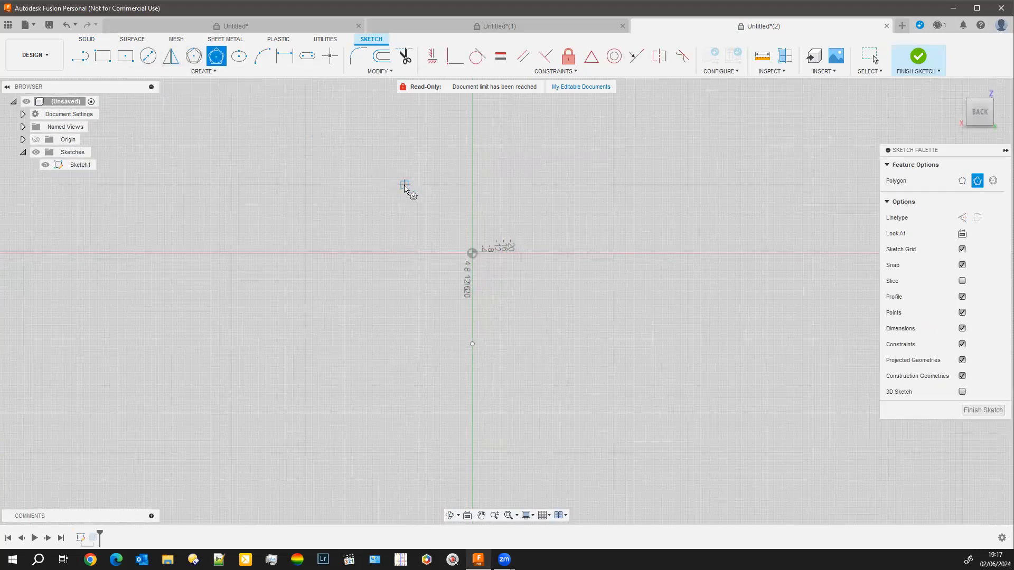
{"action": "left_click", "coordinate": [405, 185]}
{"action": "left_click", "coordinate": [423, 211]}
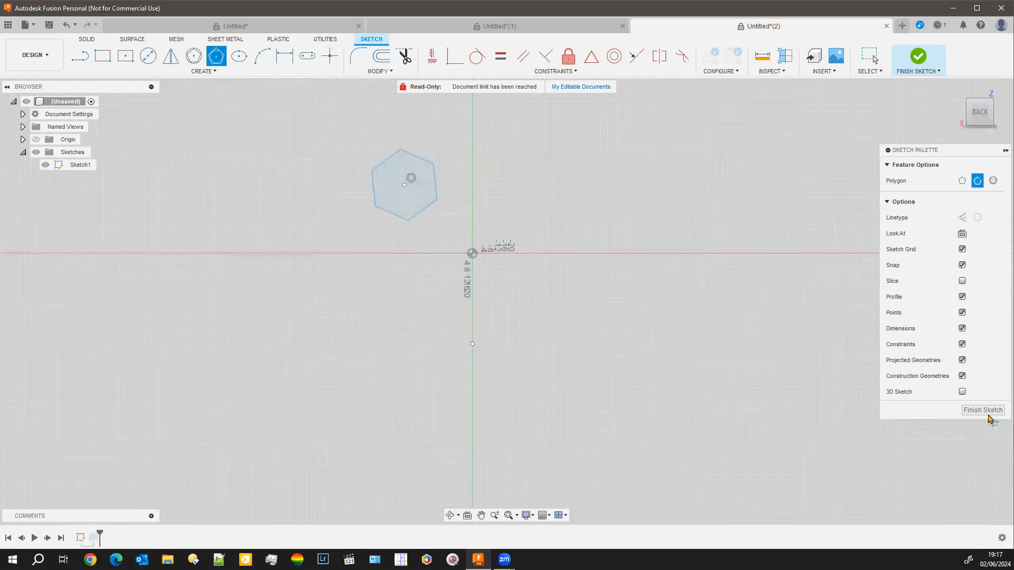
{"action": "left_click", "coordinate": [986, 413]}
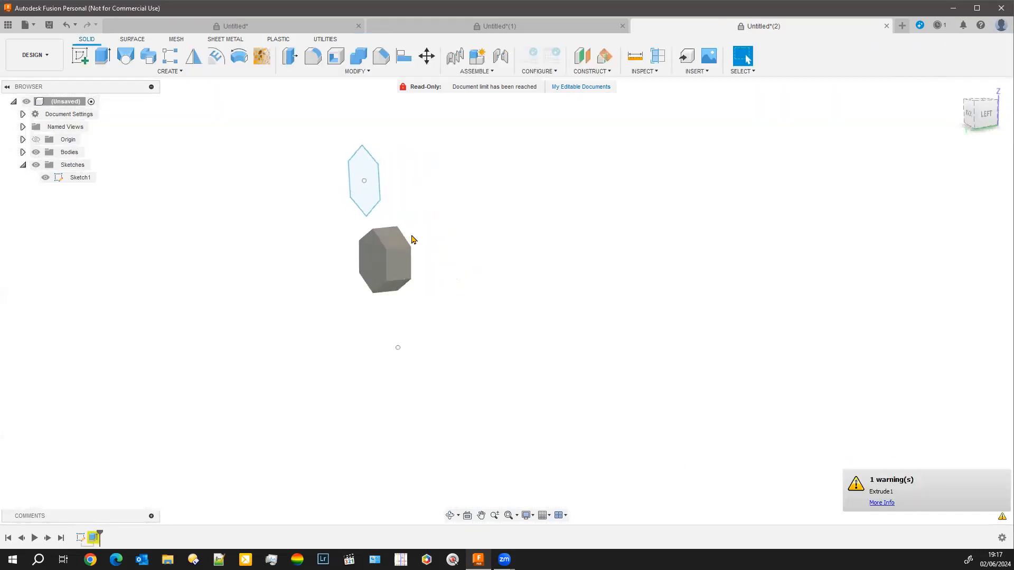
Extrude the new hexagon profile about 17.75 mm to one side as a new body, with the bodies displayed
{"action": "left_click", "coordinate": [36, 152]}
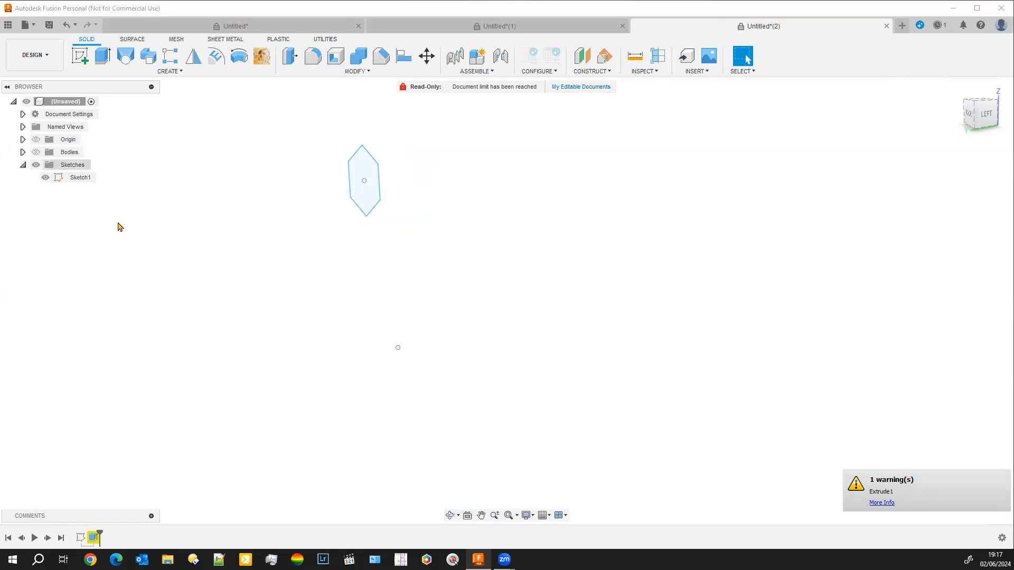
{"action": "left_click", "coordinate": [80, 177]}
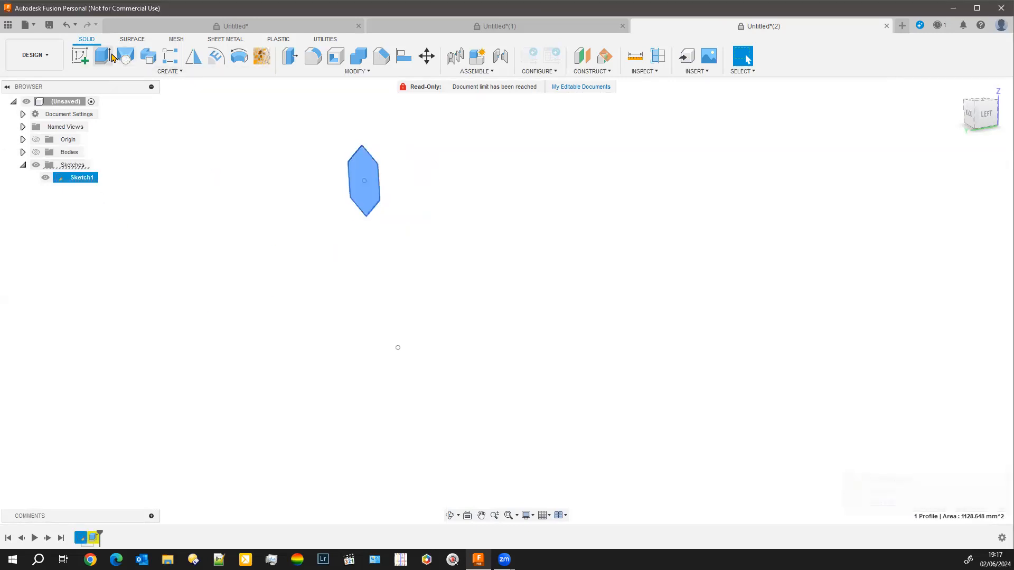
{"action": "left_click", "coordinate": [113, 57]}
{"action": "left_click_drag", "start_coordinate": [363, 184], "coordinate": [328, 185]}
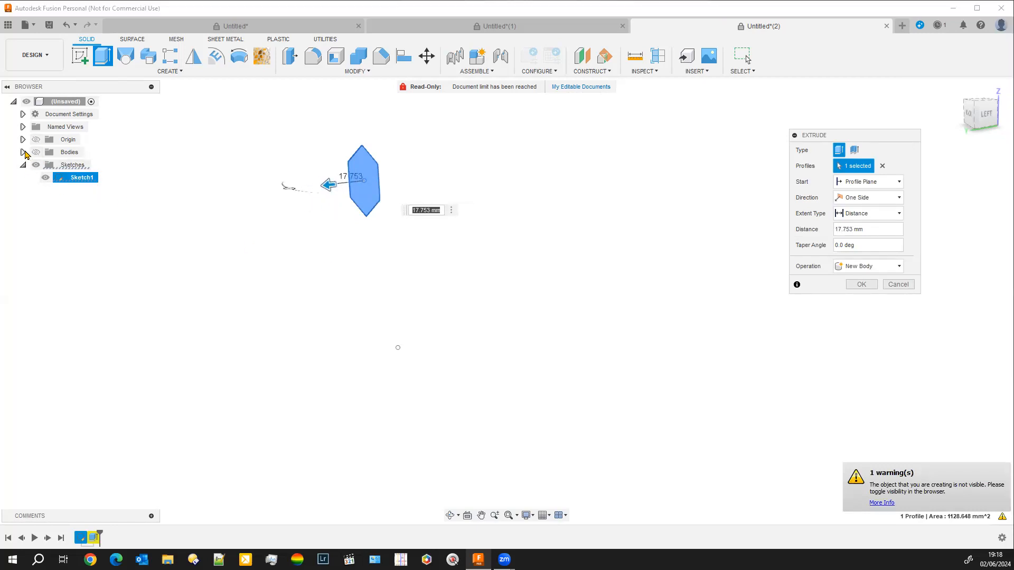
{"action": "left_click", "coordinate": [23, 153]}
{"action": "left_click", "coordinate": [37, 153]}
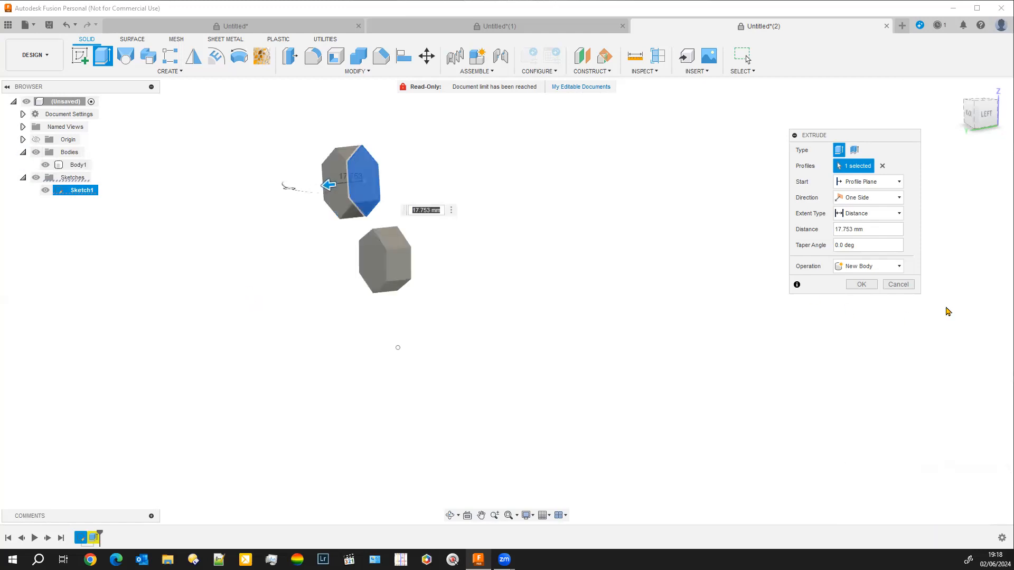
{"action": "left_click", "coordinate": [862, 284]}
Set up a circular pattern of the newly extruded hexagonal body around the Y axis
{"action": "middle_click_drag", "start_coordinate": [511, 335], "coordinate": [304, 323], "text": "shift"}
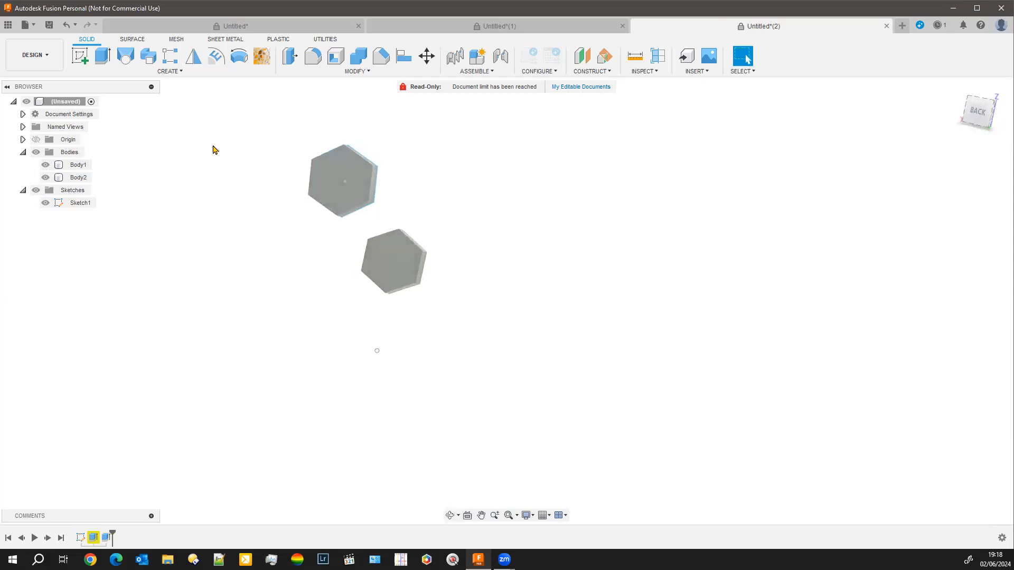
{"action": "left_click", "coordinate": [157, 74]}
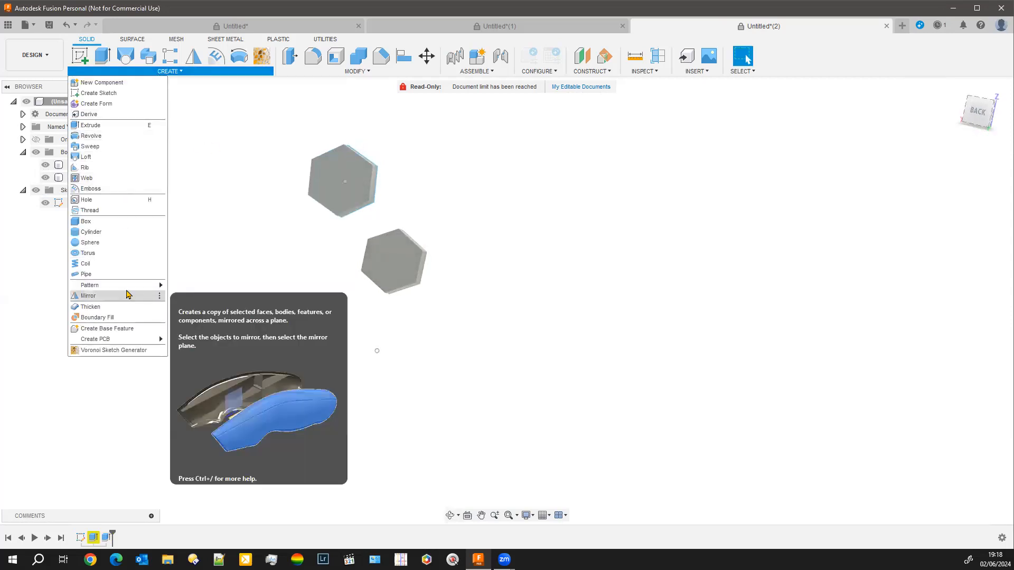
{"action": "mouse_move", "coordinate": [129, 285]}
{"action": "left_click", "coordinate": [190, 295]}
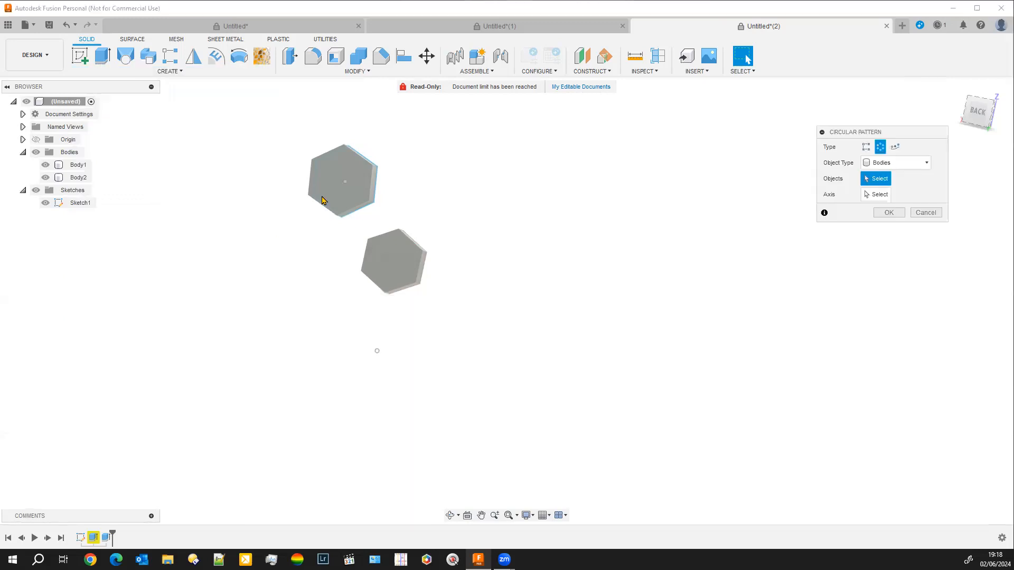
{"action": "left_click", "coordinate": [322, 200]}
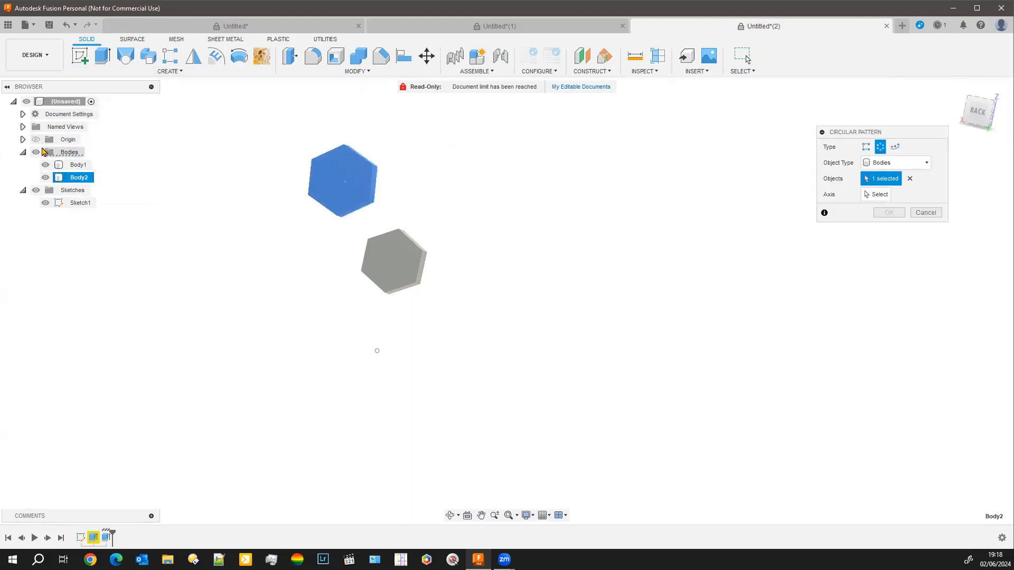
{"action": "middle_click_drag", "start_coordinate": [192, 285], "coordinate": [310, 365], "text": "shift"}
{"action": "mouse_move", "coordinate": [380, 271]}
{"action": "middle_mouse_down", "text": "shift"}
{"action": "mouse_move", "coordinate": [335, 343]}
{"action": "mouse_move", "coordinate": [346, 353]}
{"action": "mouse_move", "coordinate": [381, 284]}
{"action": "middle_mouse_up", "text": "shift"}
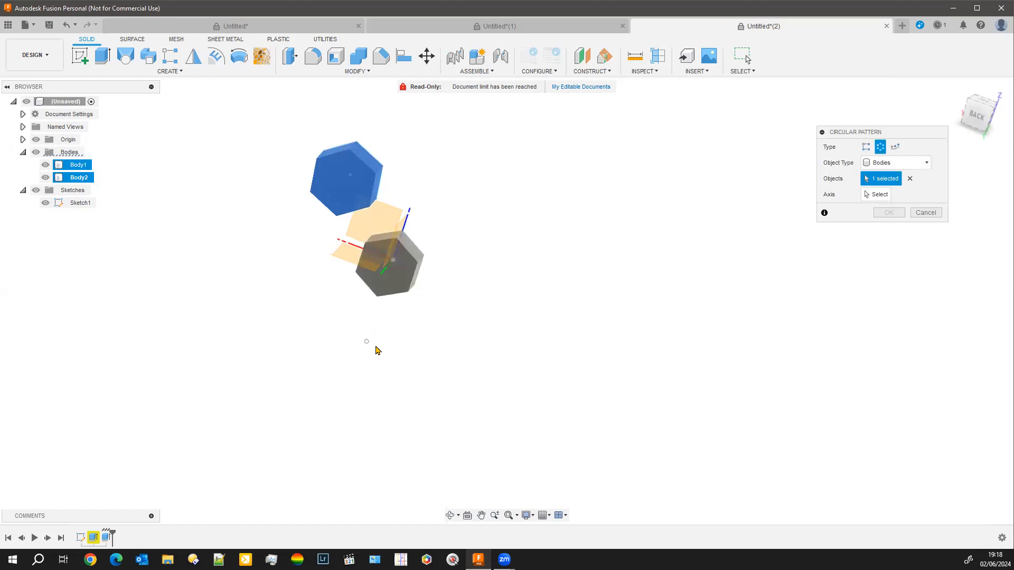
{"action": "middle_click_drag", "start_coordinate": [376, 348], "coordinate": [363, 291], "text": "shift"}
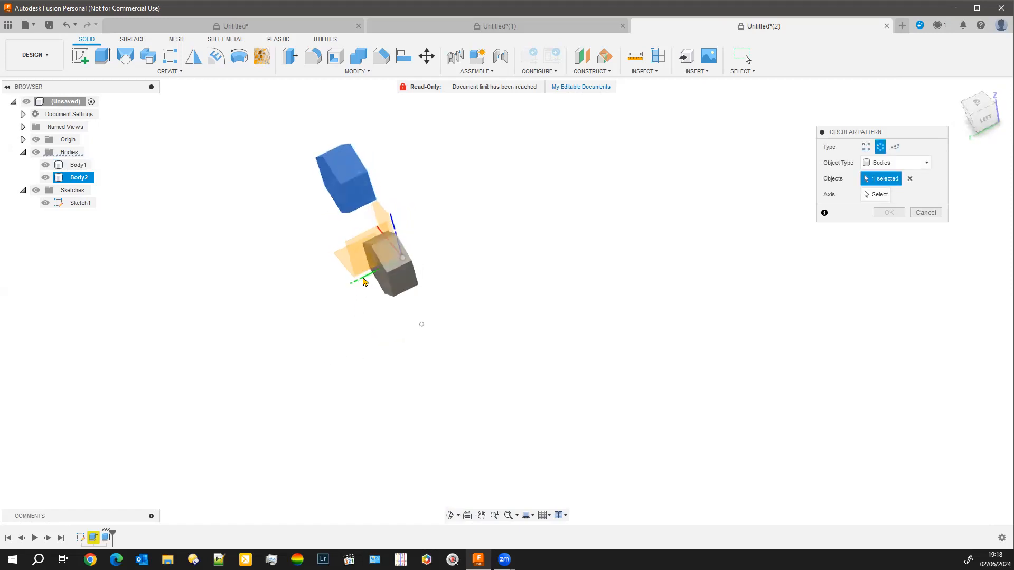
{"action": "middle_click_drag", "start_coordinate": [332, 351], "coordinate": [342, 354]}
{"action": "left_click", "coordinate": [877, 194]}
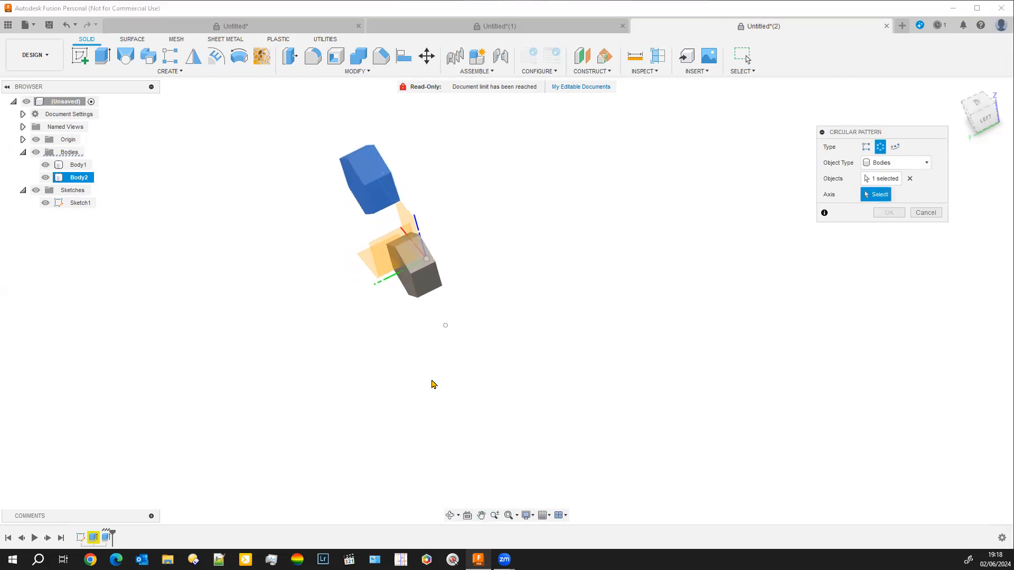
{"action": "left_click", "coordinate": [391, 288]}
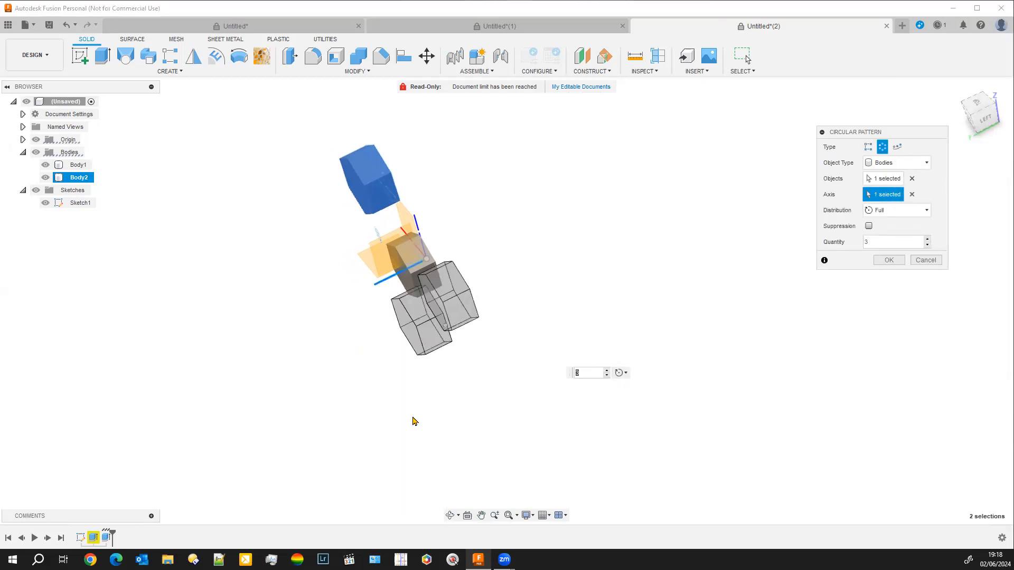
Try a quantity of 5 with full distribution in the circular pattern
{"action": "middle_click_drag", "start_coordinate": [414, 419], "coordinate": [493, 387], "text": "shift"}
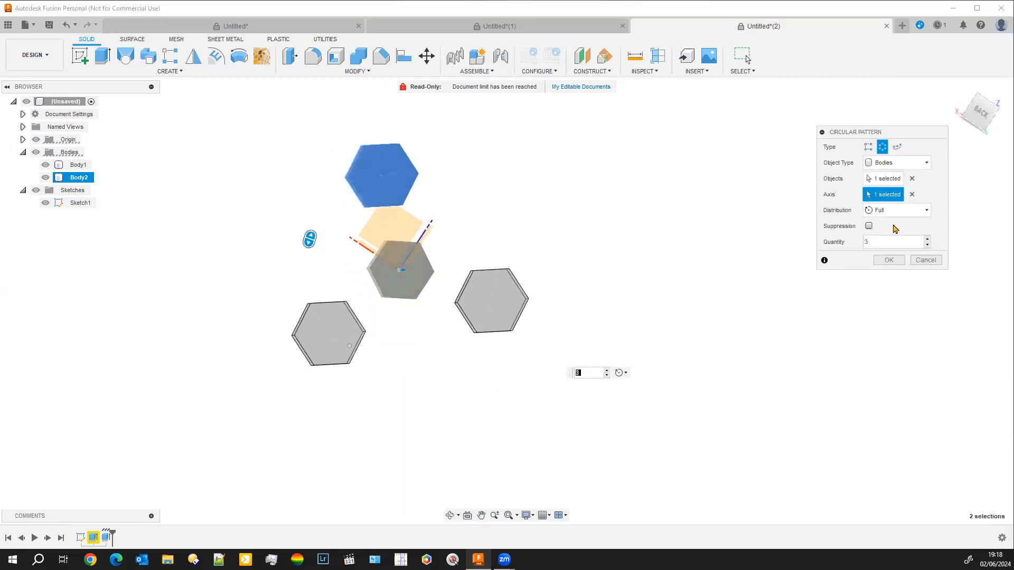
{"action": "left_click", "coordinate": [929, 241]}
{"action": "left_click", "coordinate": [929, 240]}
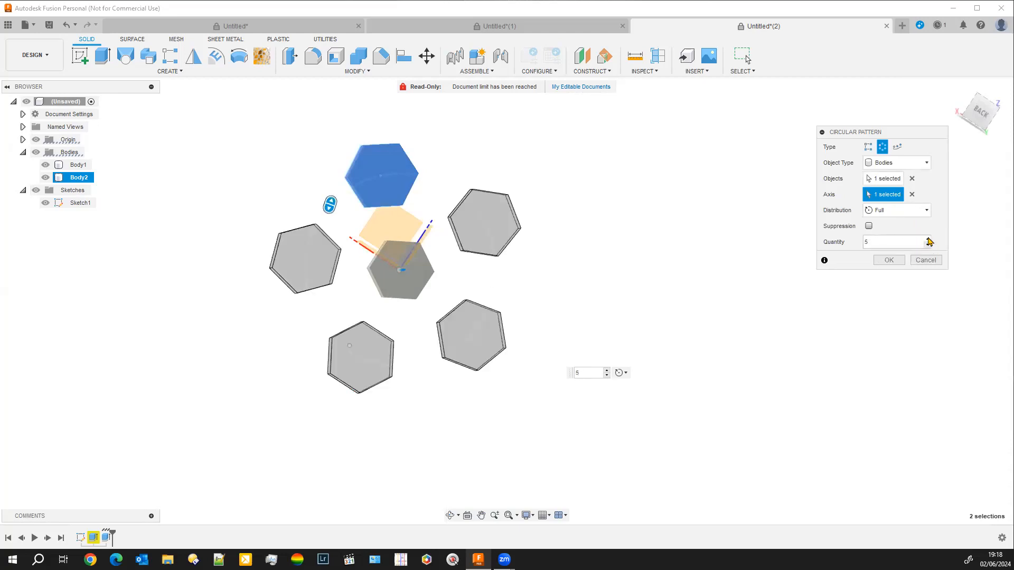
{"action": "left_click_drag", "start_coordinate": [870, 133], "coordinate": [779, 93]}
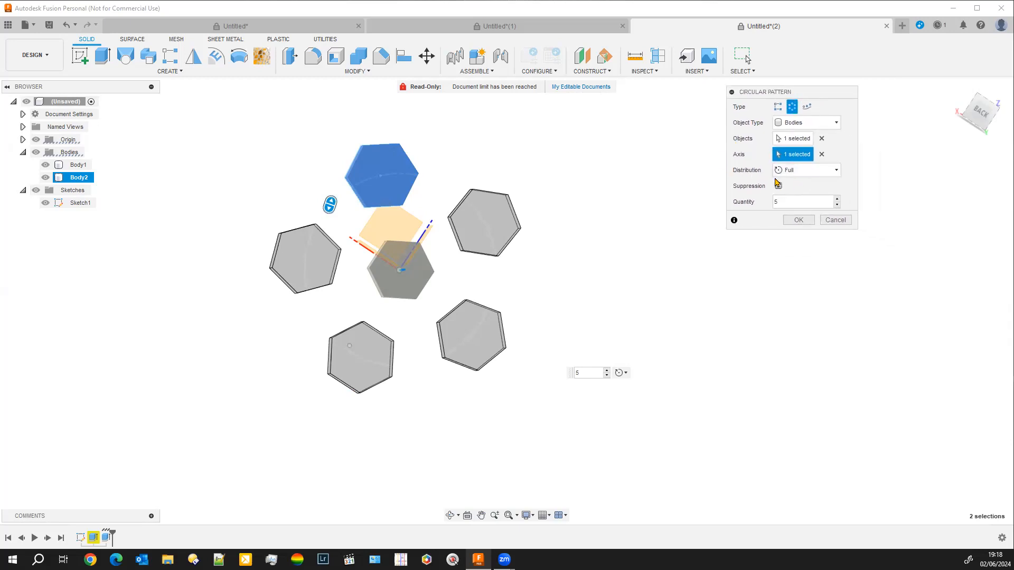
Try partial distribution for the circular pattern with a quantity of 4 over an angle of 135 degrees
{"action": "left_click", "coordinate": [837, 176]}
{"action": "left_click", "coordinate": [808, 199]}
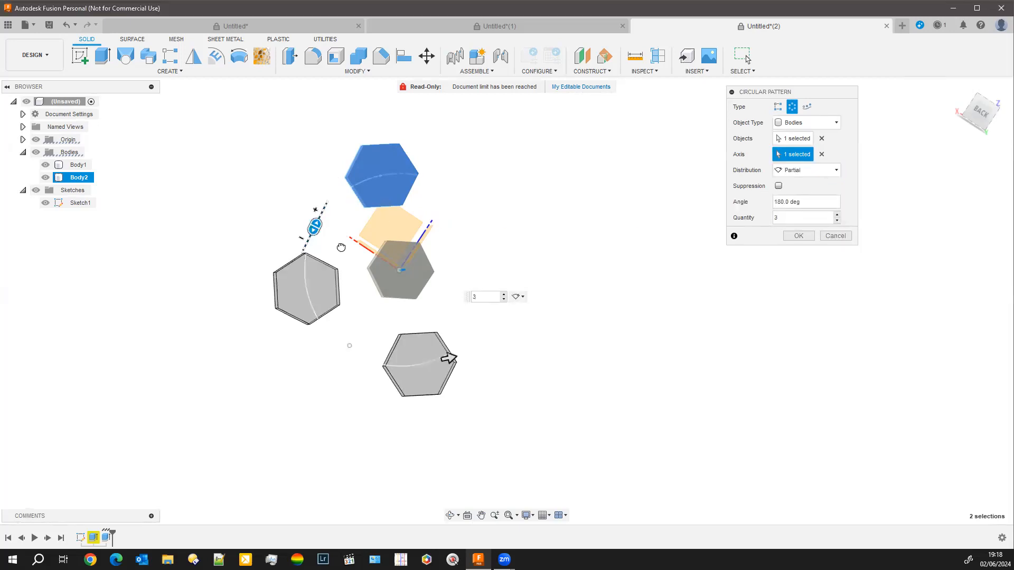
{"action": "mouse_move", "coordinate": [325, 210]}
{"action": "left_mouse_down"}
{"action": "mouse_move", "coordinate": [340, 203]}
{"action": "mouse_move", "coordinate": [321, 216]}
{"action": "left_mouse_up"}
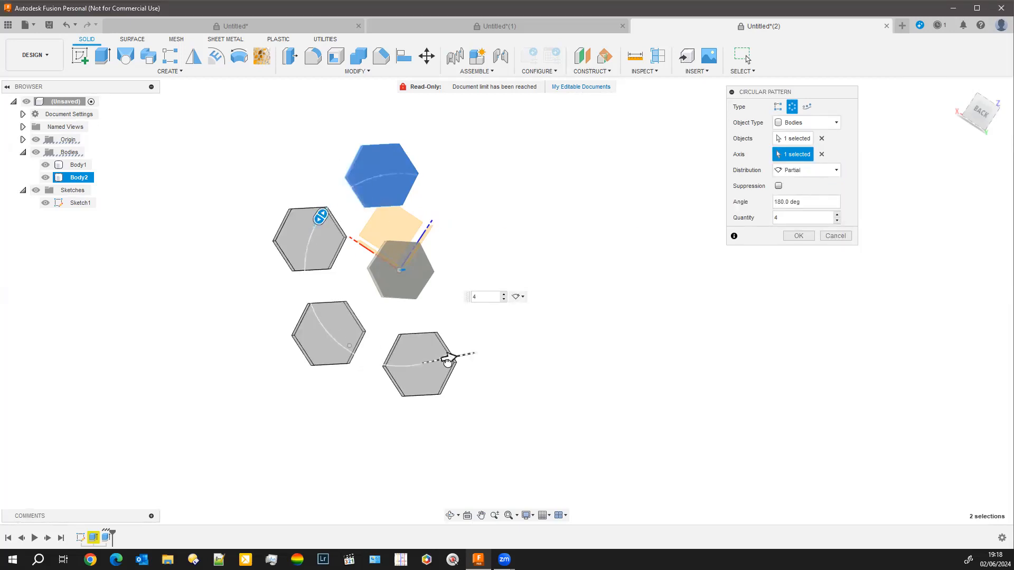
{"action": "left_click_drag", "start_coordinate": [448, 358], "coordinate": [373, 365]}
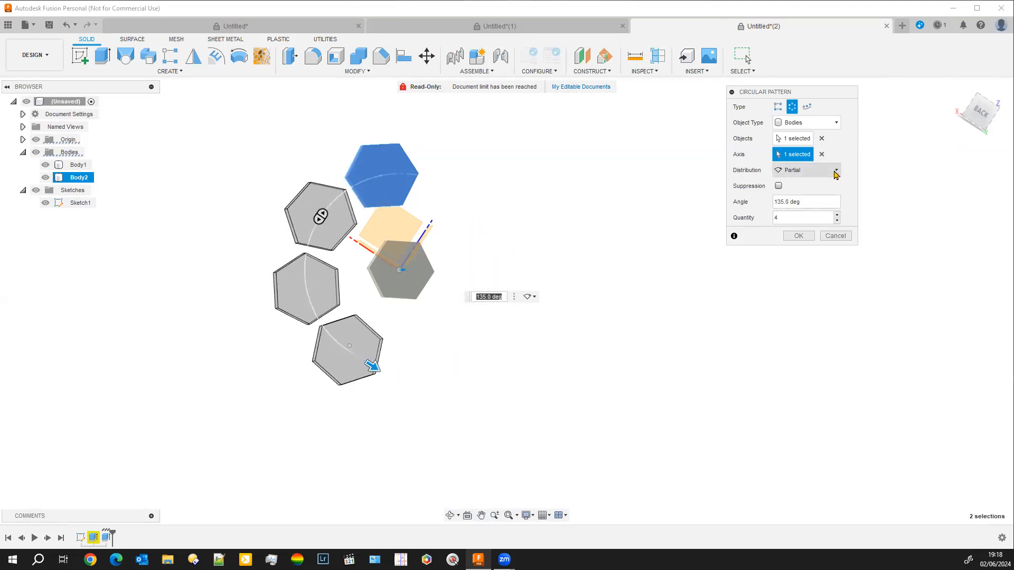
Switch the circular pattern to symmetric distribution with a quantity of 5 over an angle of 220.8 degrees, keeping Bodies as the object type
{"action": "left_click", "coordinate": [836, 170]}
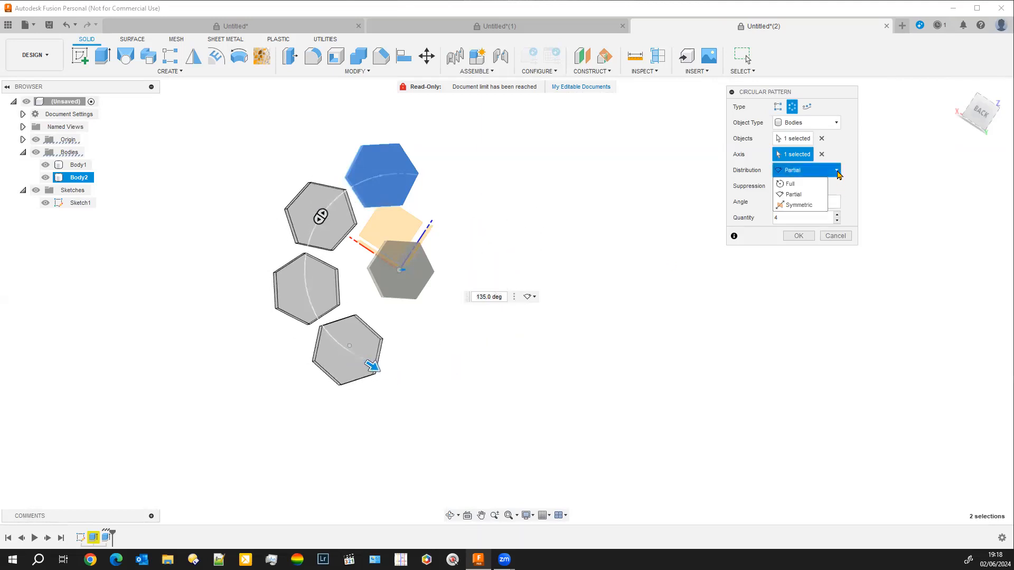
{"action": "left_click", "coordinate": [799, 205]}
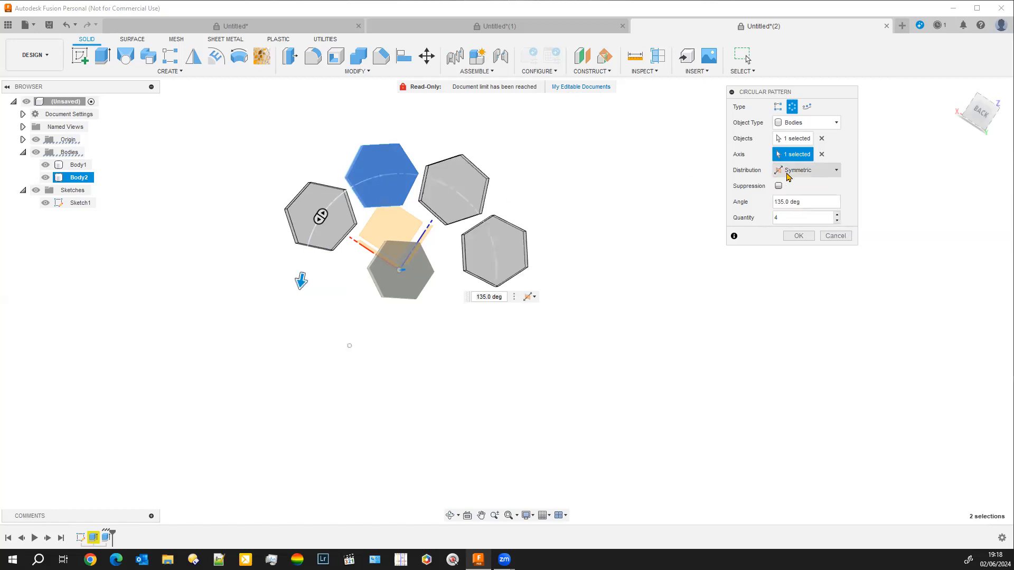
{"action": "left_click", "coordinate": [837, 220]}
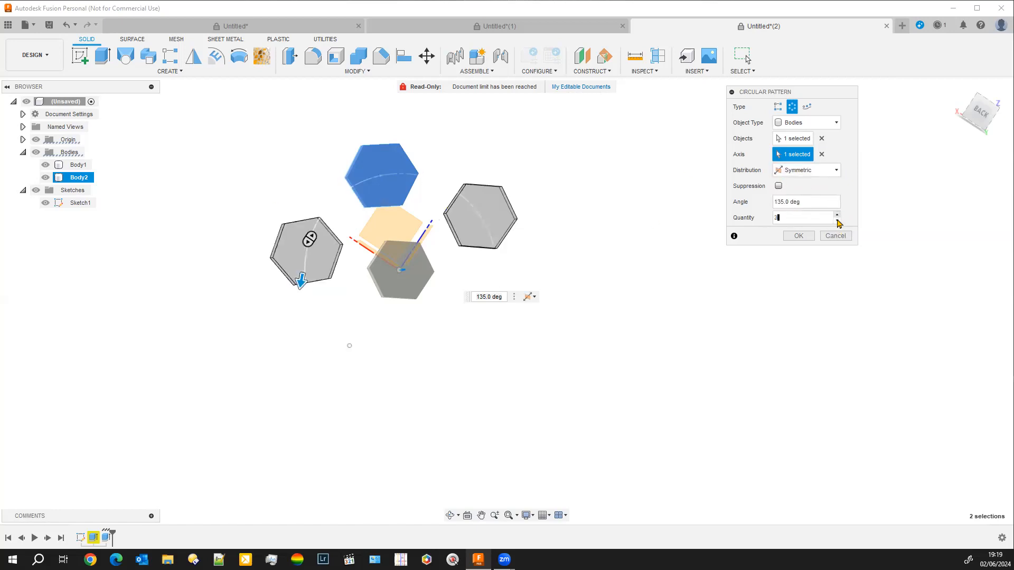
{"action": "left_click", "coordinate": [837, 215]}
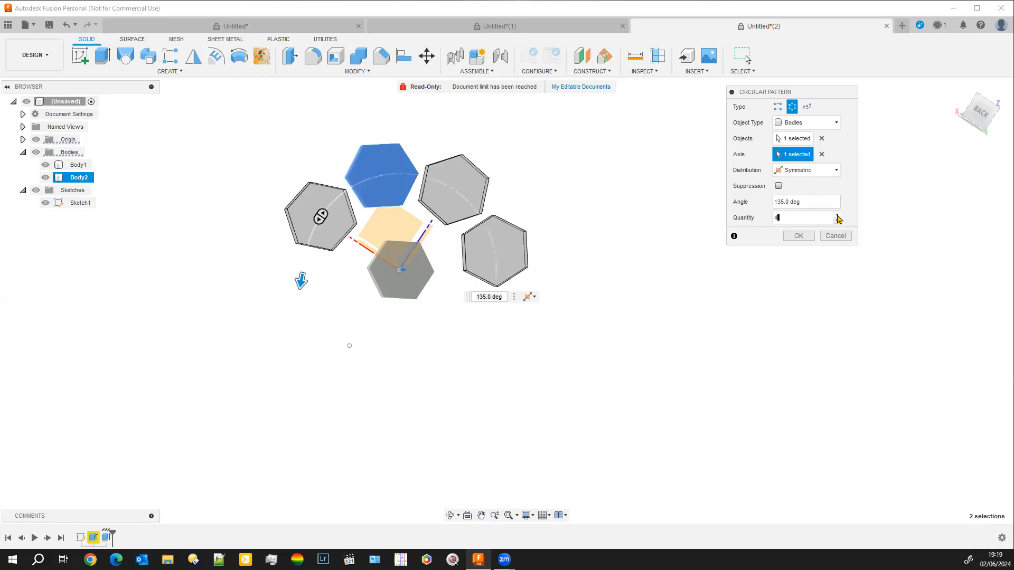
{"action": "left_click", "coordinate": [837, 216]}
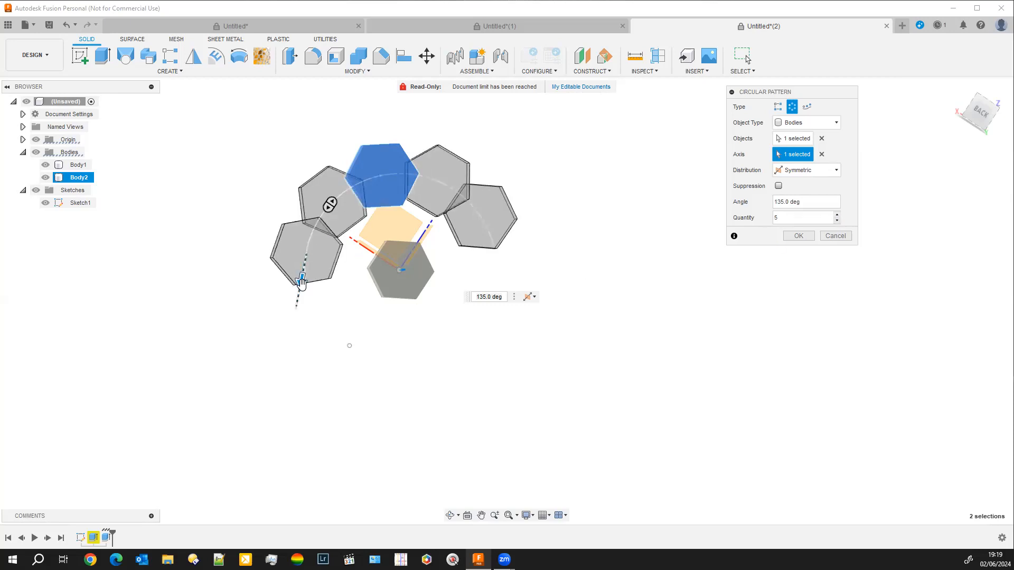
{"action": "left_click_drag", "start_coordinate": [301, 281], "coordinate": [373, 427]}
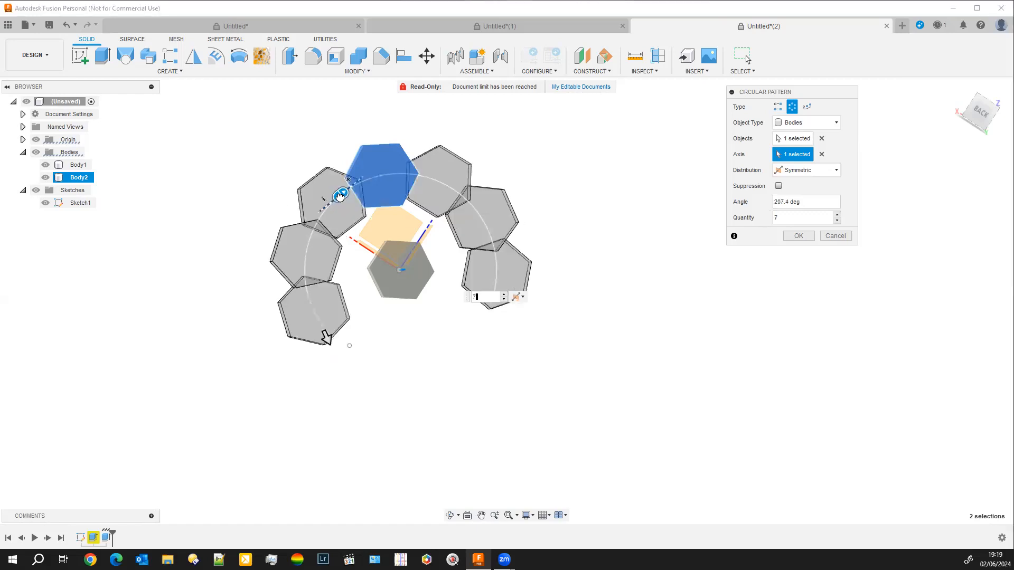
{"action": "mouse_move", "coordinate": [342, 359]}
{"action": "left_mouse_down"}
{"action": "mouse_move", "coordinate": [369, 371]}
{"action": "mouse_move", "coordinate": [344, 363]}
{"action": "left_mouse_up"}
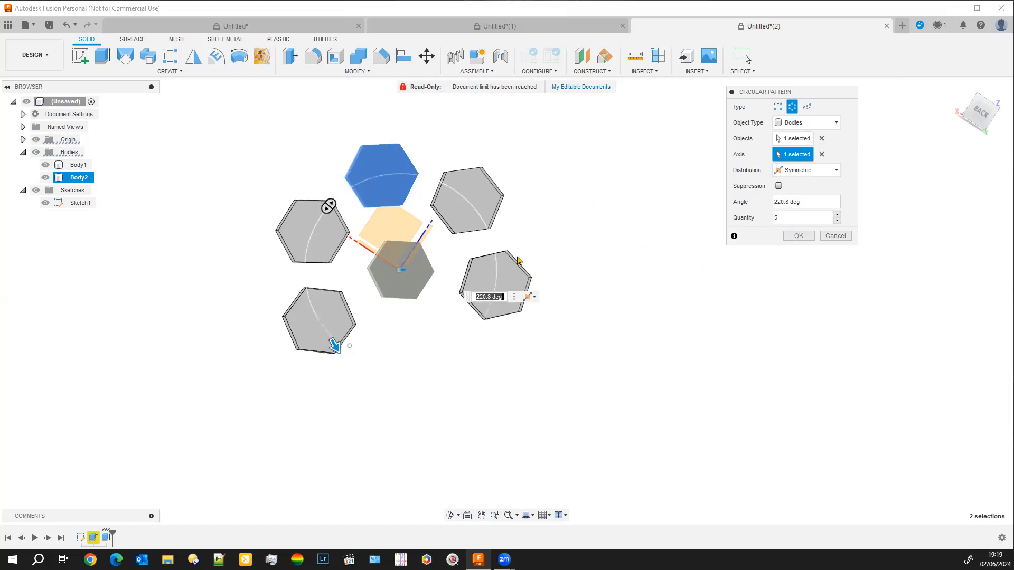
{"action": "left_click", "coordinate": [836, 123]}
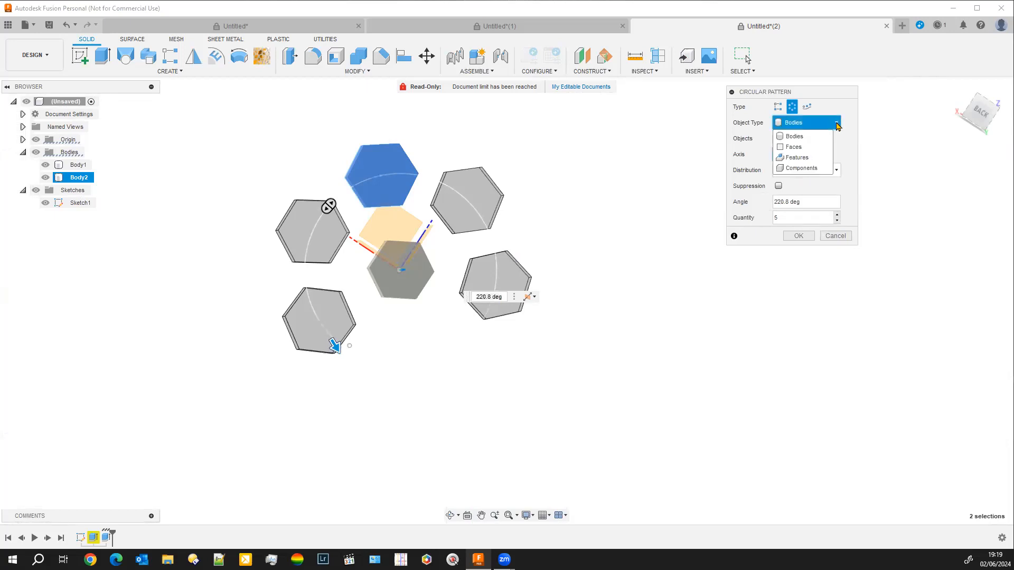
{"action": "left_click", "coordinate": [684, 133]}
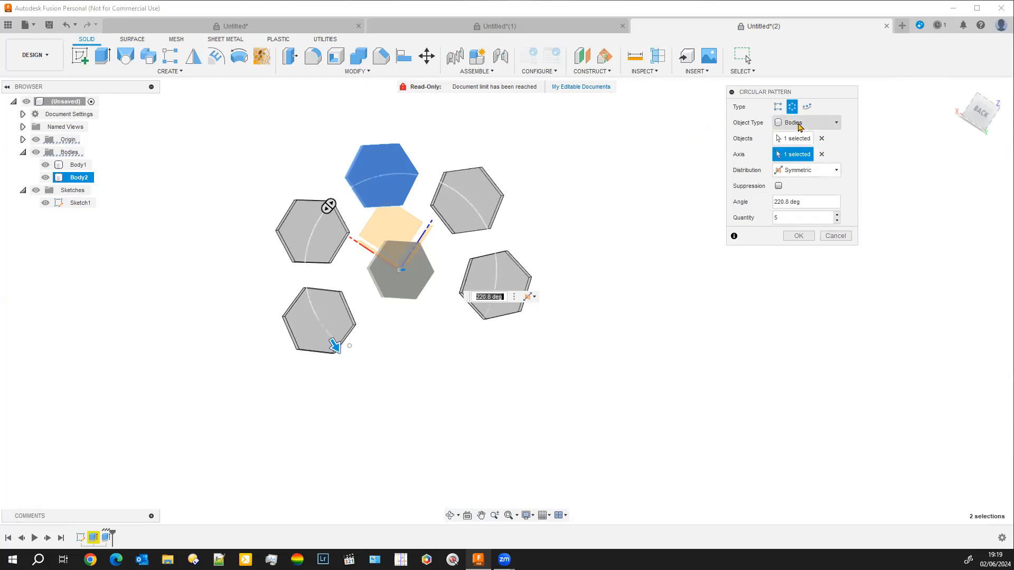
Cancel the circular pattern and create a new empty design
{"action": "left_click", "coordinate": [836, 236]}
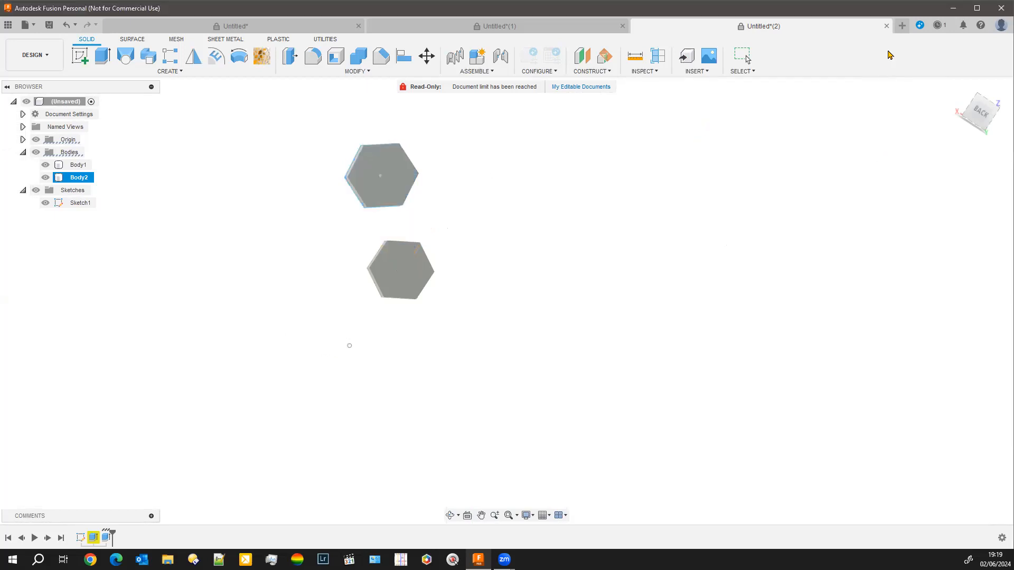
{"action": "left_click", "coordinate": [901, 25]}
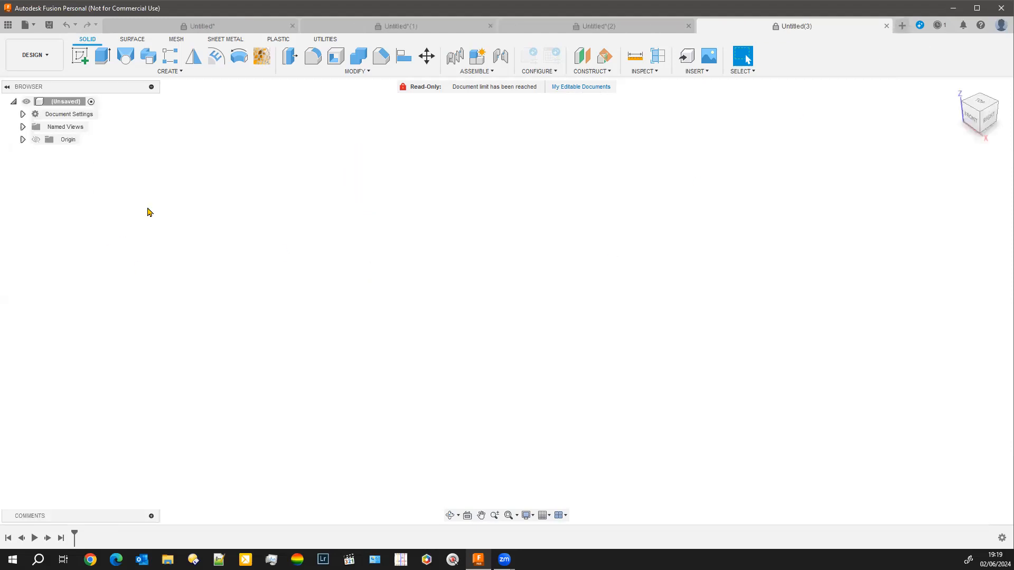
Sketch a rectangle about 60.75 by 37 mm on the front plane with one corner at the origin
{"action": "left_click", "coordinate": [73, 63]}
{"action": "left_click", "coordinate": [534, 289]}
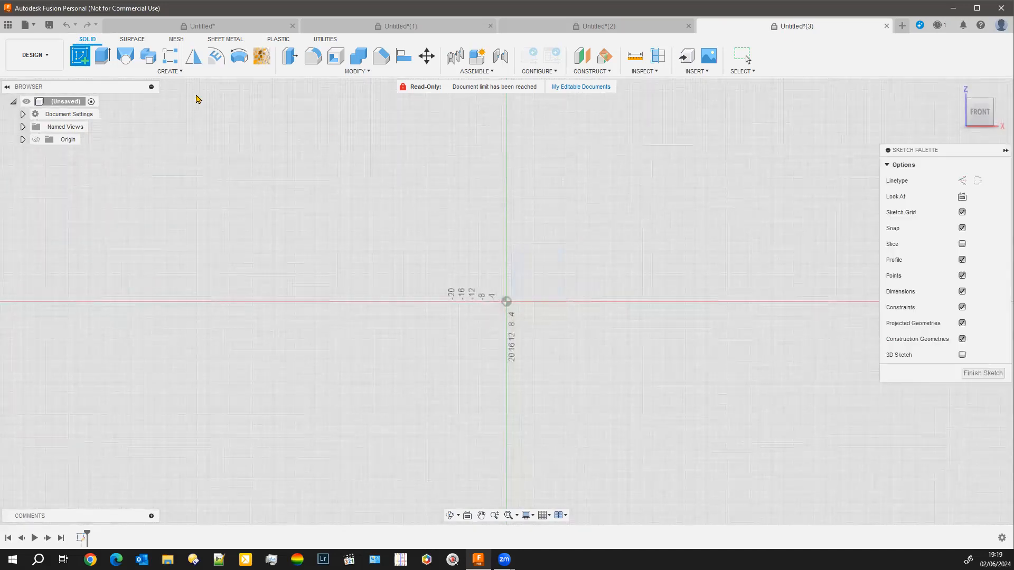
{"action": "left_click", "coordinate": [103, 56]}
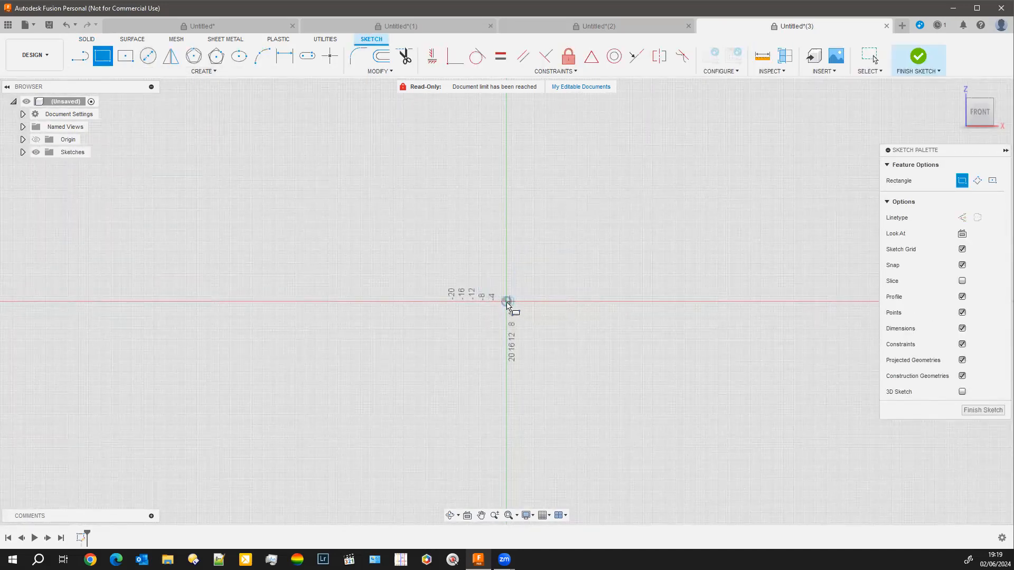
{"action": "left_click", "coordinate": [506, 301]}
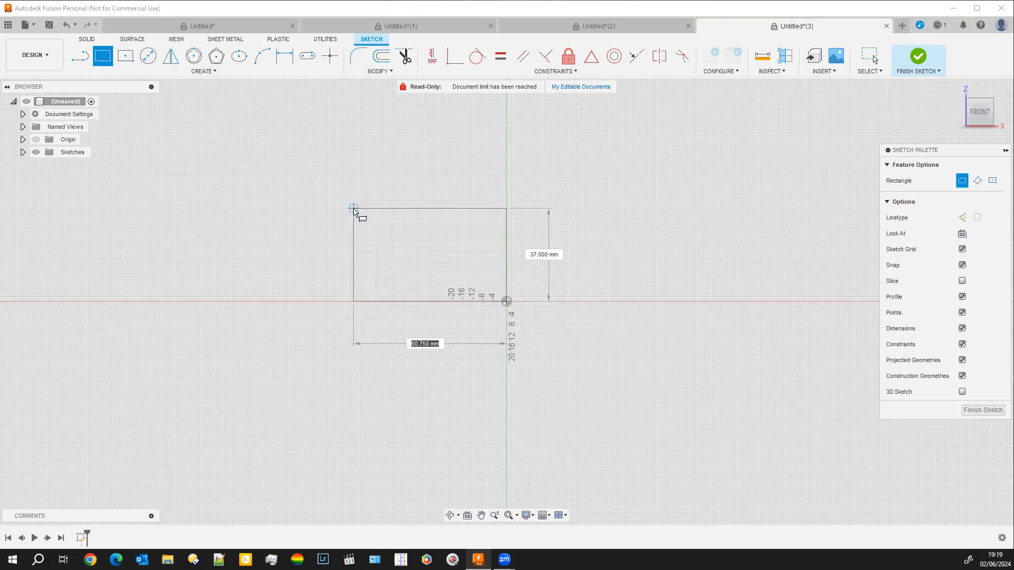
{"action": "left_click", "coordinate": [353, 208]}
{"action": "left_click", "coordinate": [985, 411]}
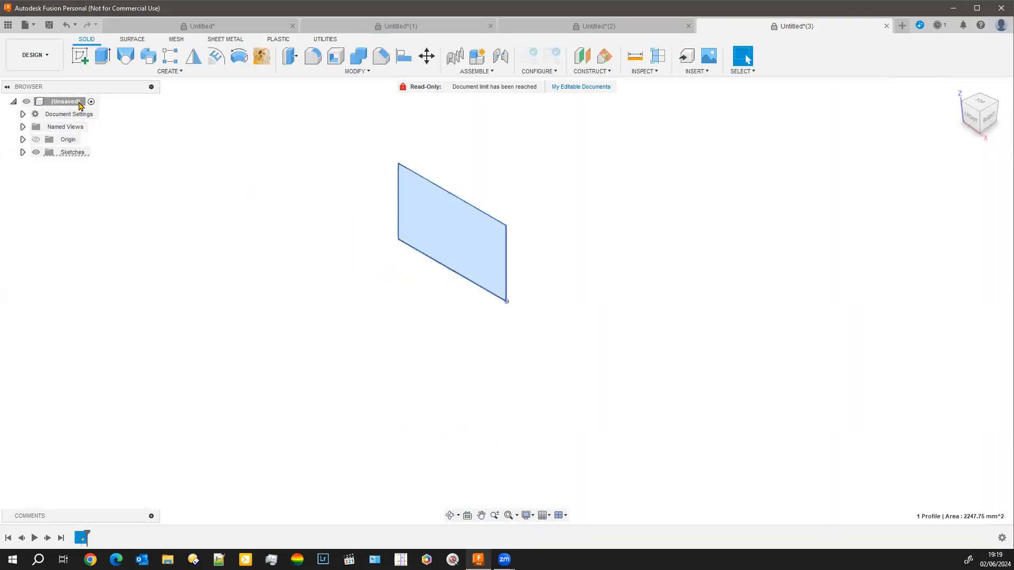
Extrude the rectangle about 28.8 mm as a new body
{"action": "left_click", "coordinate": [102, 55]}
{"action": "left_click_drag", "start_coordinate": [470, 218], "coordinate": [504, 202]}
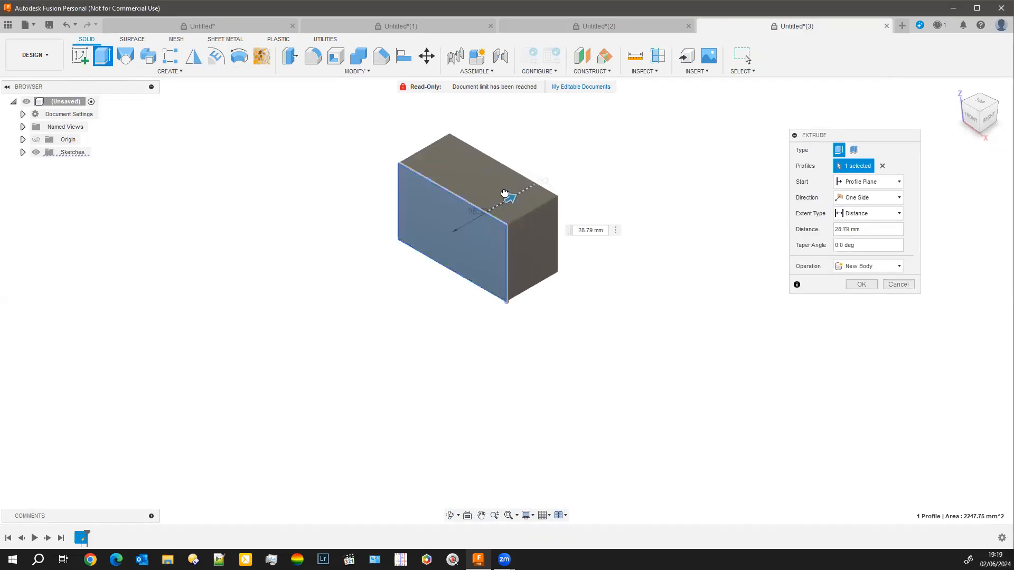
{"action": "left_click", "coordinate": [861, 284]}
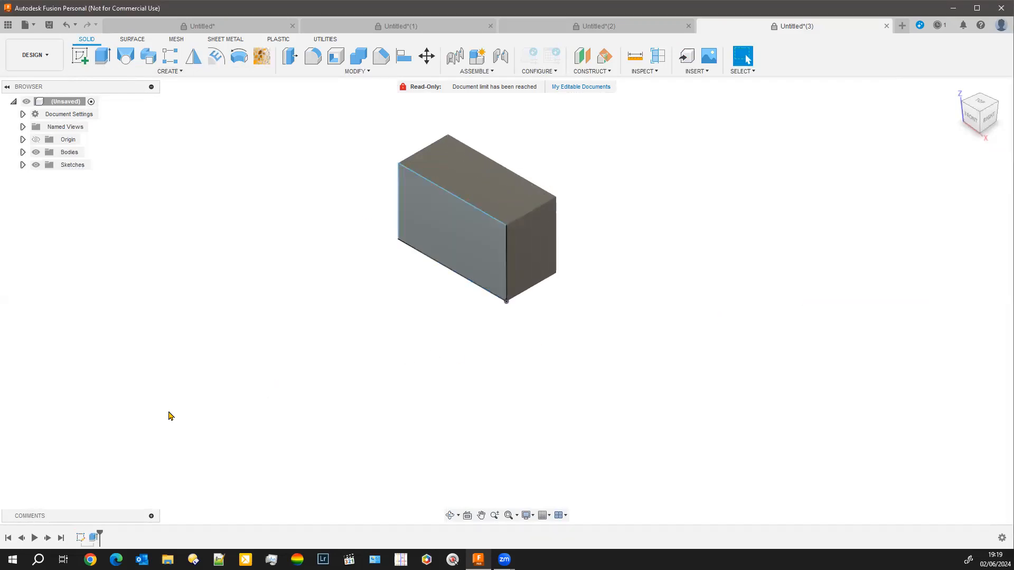
Sketch a centre-diameter circle near the middle of the block's top face
{"action": "middle_click_drag", "start_coordinate": [168, 415], "coordinate": [190, 427], "text": "shift"}
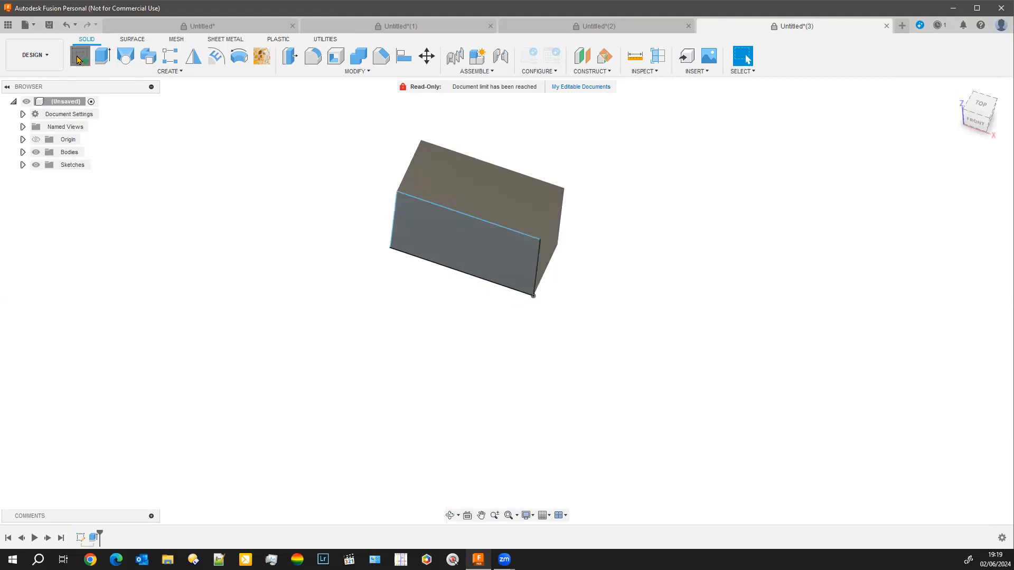
{"action": "left_click", "coordinate": [78, 60]}
{"action": "left_click", "coordinate": [477, 199]}
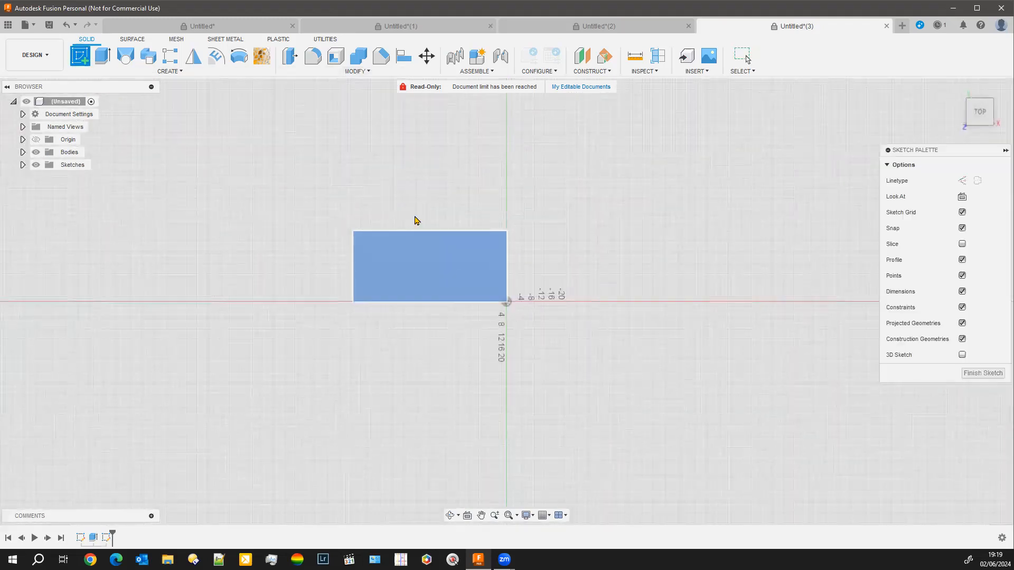
{"action": "left_click", "coordinate": [148, 56]}
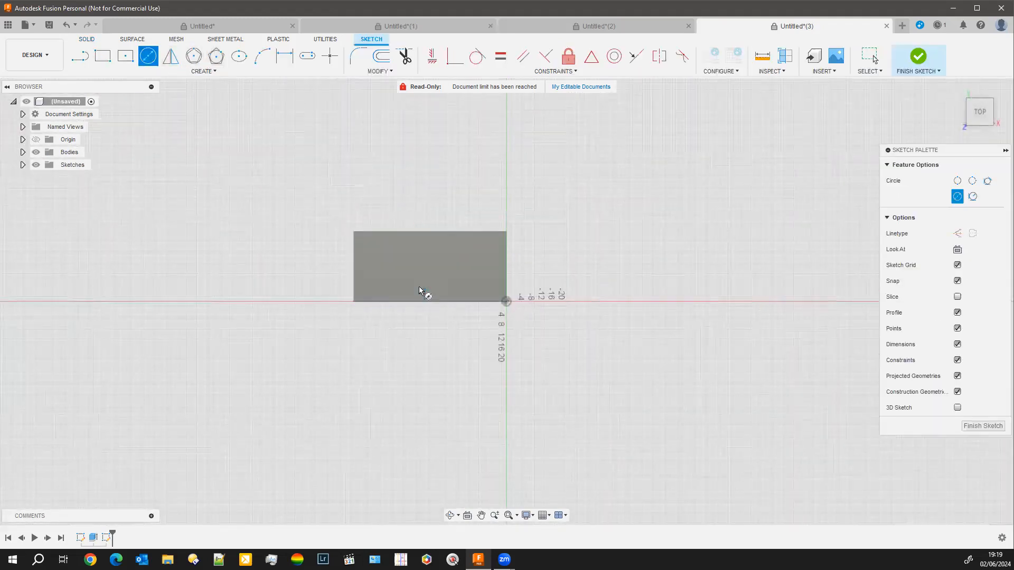
{"action": "scroll", "coordinate": [421, 291], "scroll_direction": "up", "scroll_amount": 3}
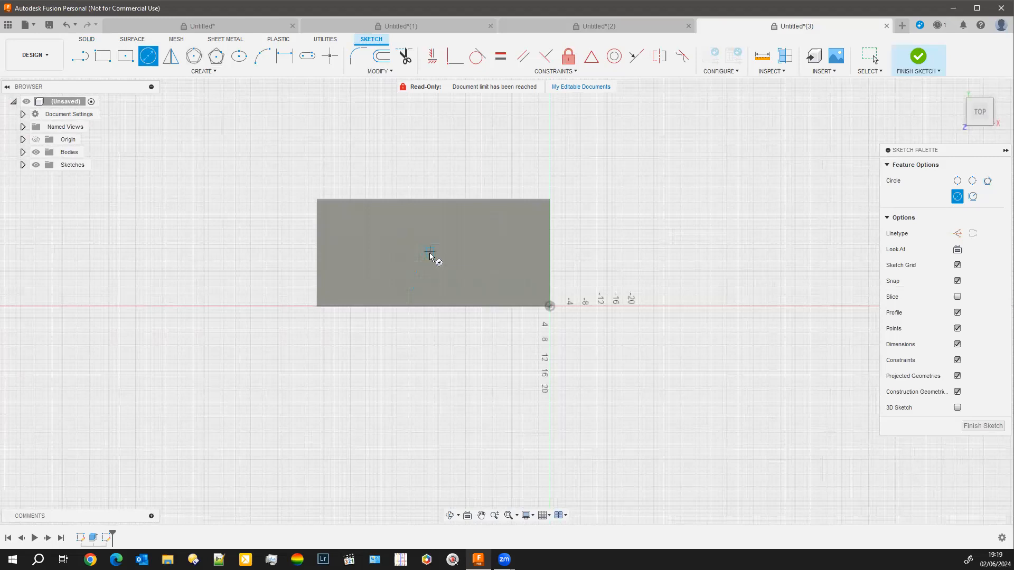
{"action": "left_click", "coordinate": [429, 250]}
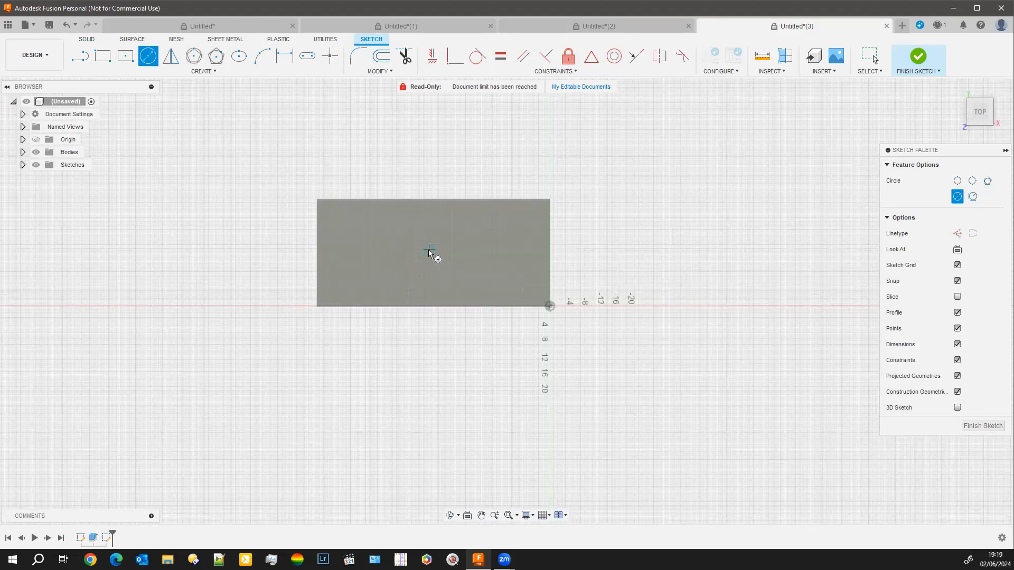
{"action": "left_click", "coordinate": [403, 255]}
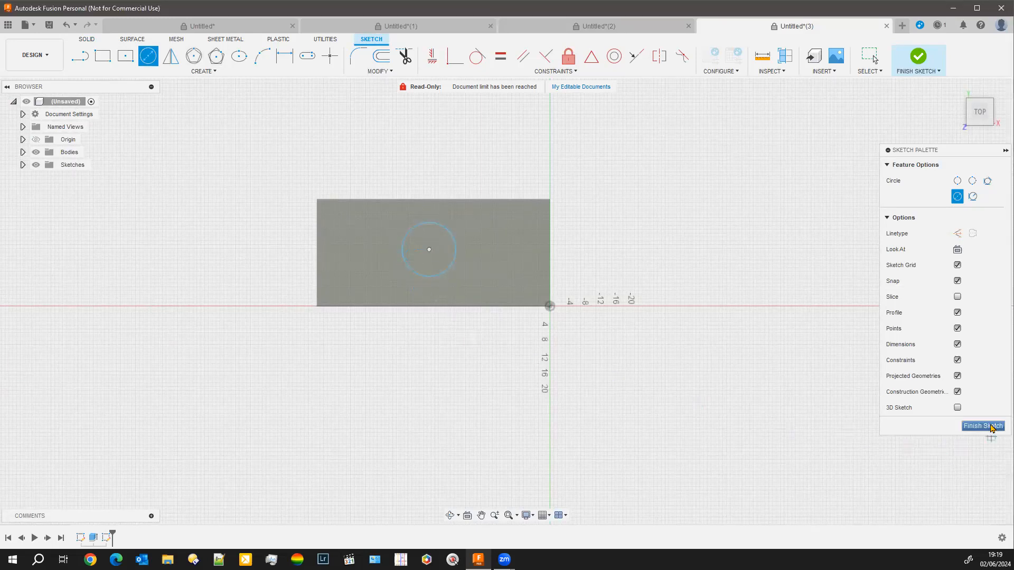
{"action": "left_click", "coordinate": [983, 426]}
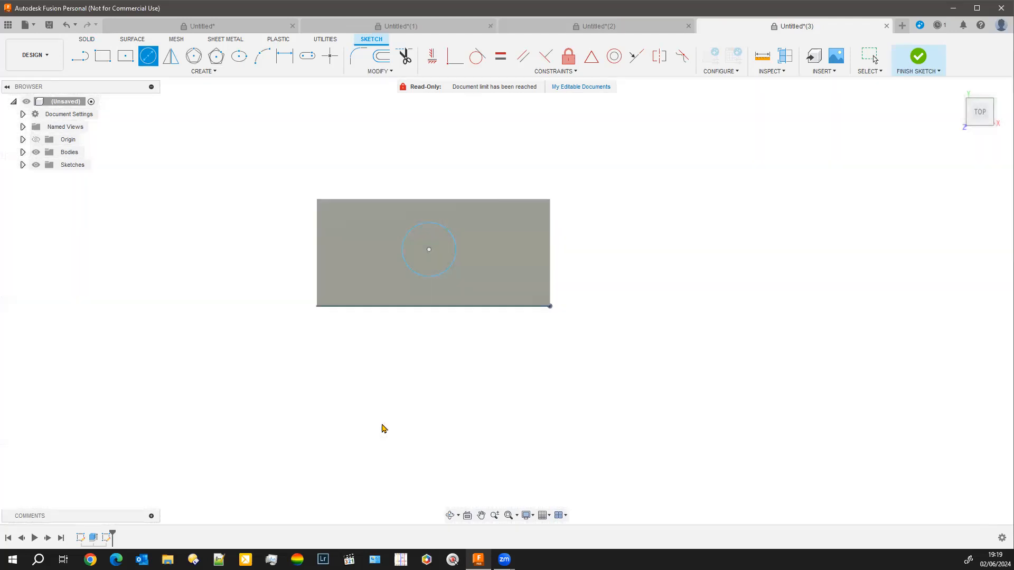
Extrude the circle about 30.25 mm upward from the block's top face as a new body
{"action": "left_click", "coordinate": [422, 207]}
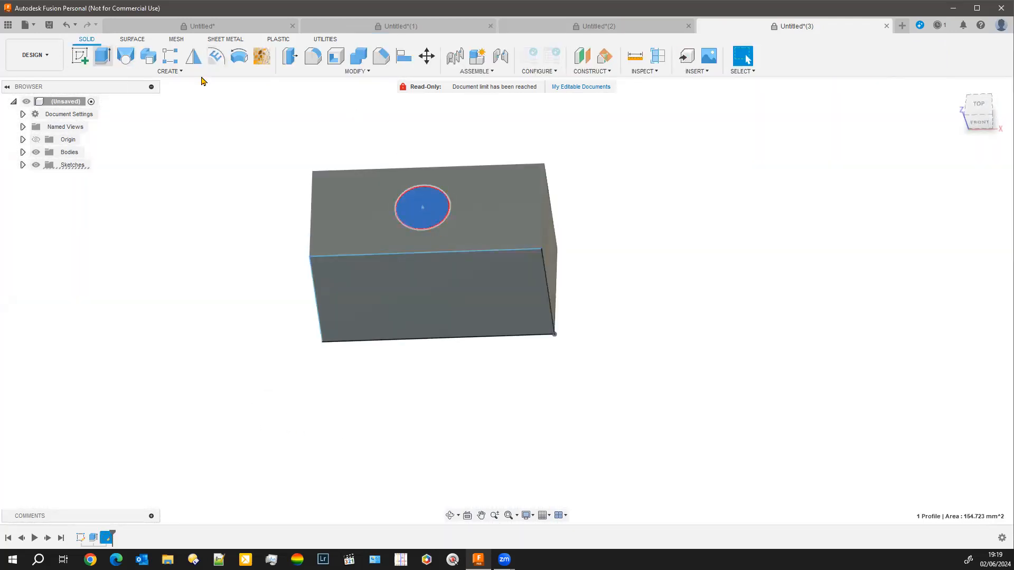
{"action": "key", "text": "e"}
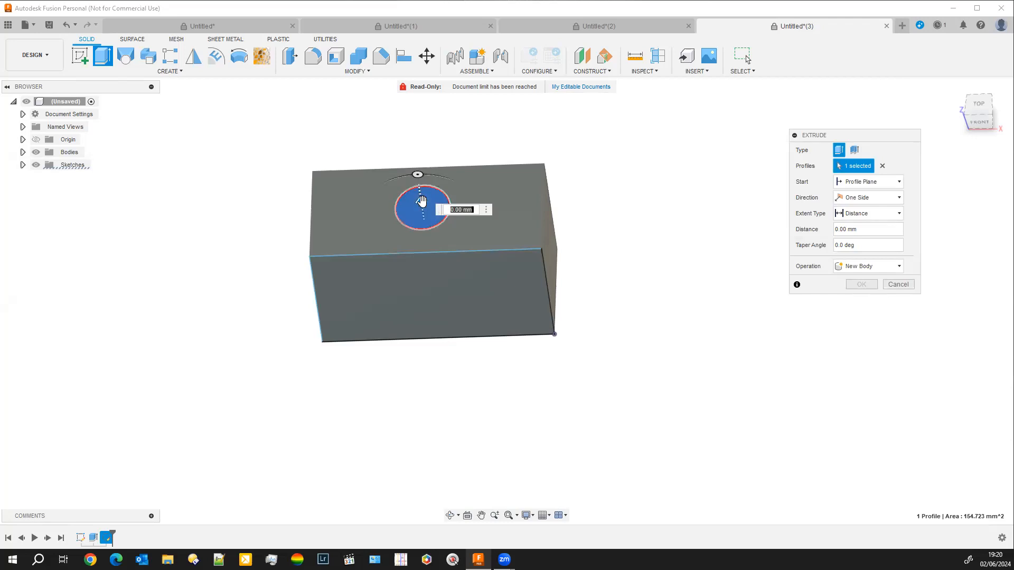
{"action": "left_click_drag", "start_coordinate": [420, 202], "coordinate": [410, 131]}
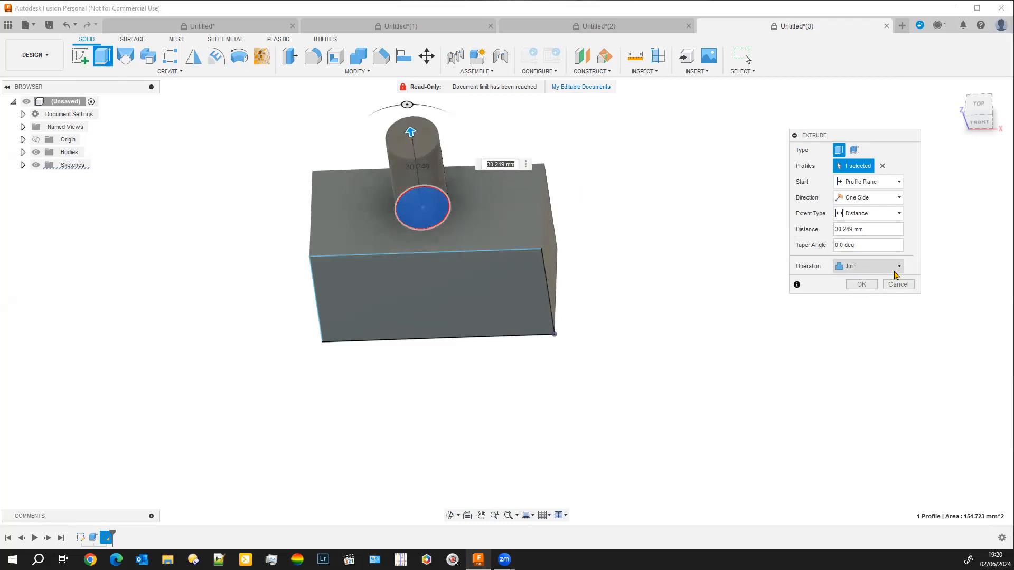
{"action": "left_click", "coordinate": [900, 268]}
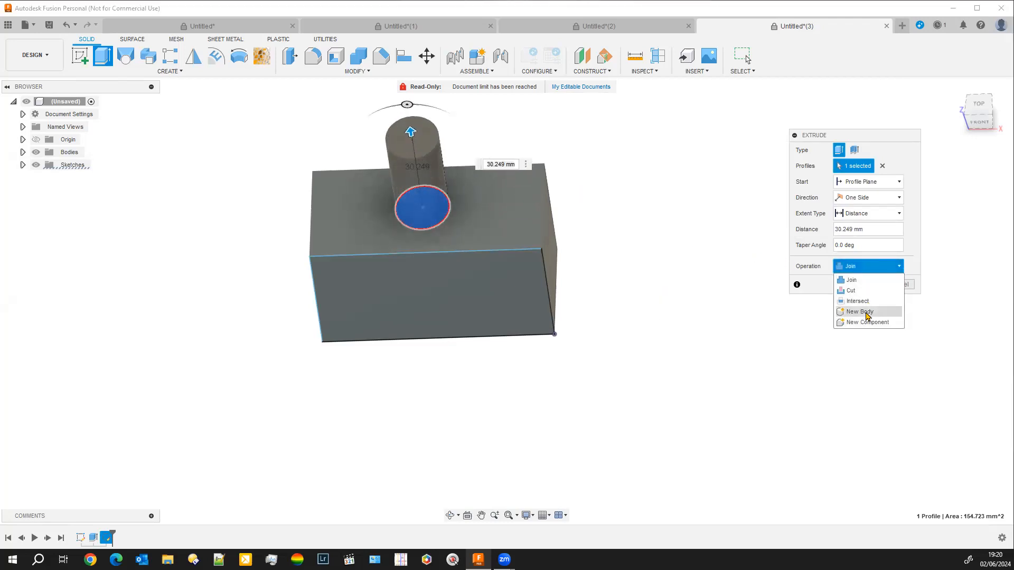
{"action": "left_click", "coordinate": [861, 312]}
{"action": "middle_click_drag", "start_coordinate": [776, 340], "coordinate": [565, 348]}
{"action": "left_click", "coordinate": [861, 285]}
{"action": "middle_click_drag", "start_coordinate": [500, 197], "coordinate": [506, 160]}
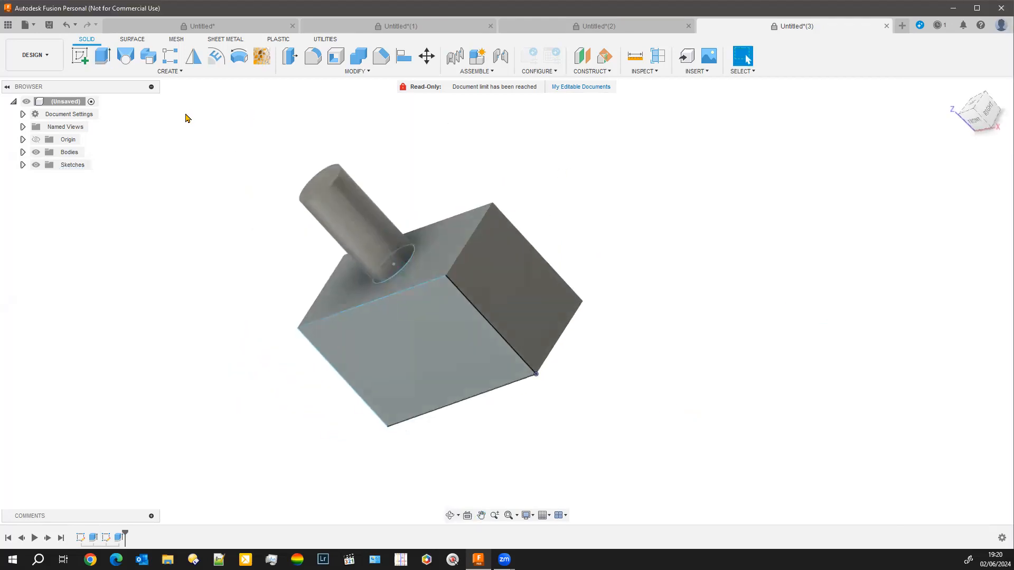
Set up a pattern on path with the cylinder body as the object and the block's rectangle sketch as the path
{"action": "left_click", "coordinate": [170, 72]}
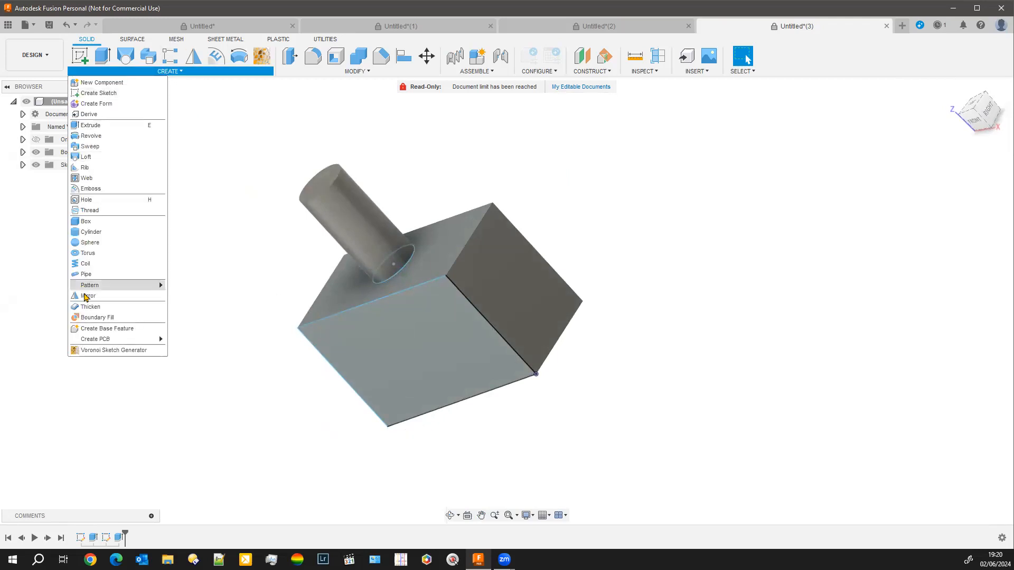
{"action": "mouse_move", "coordinate": [89, 285]}
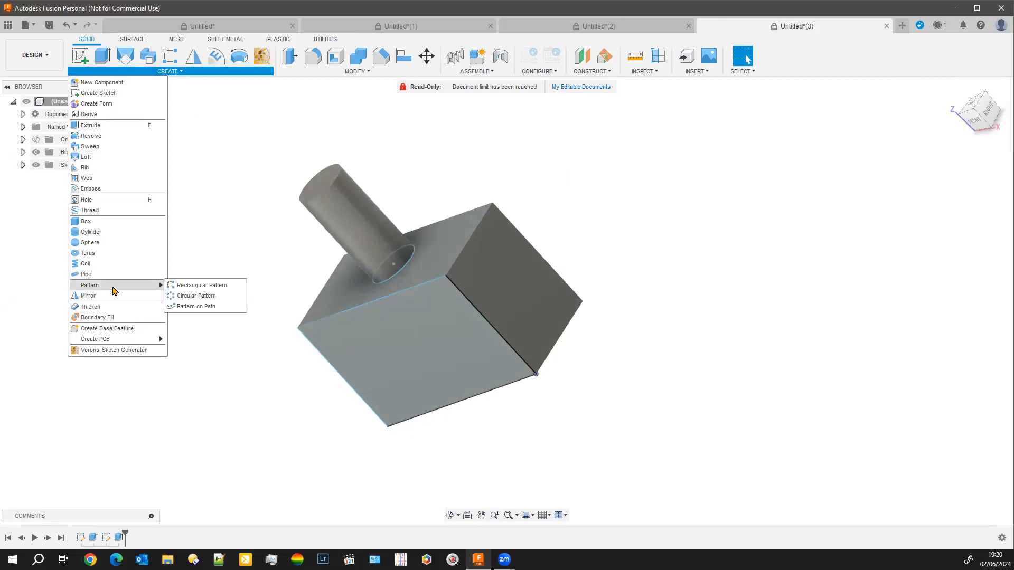
{"action": "left_click", "coordinate": [199, 310]}
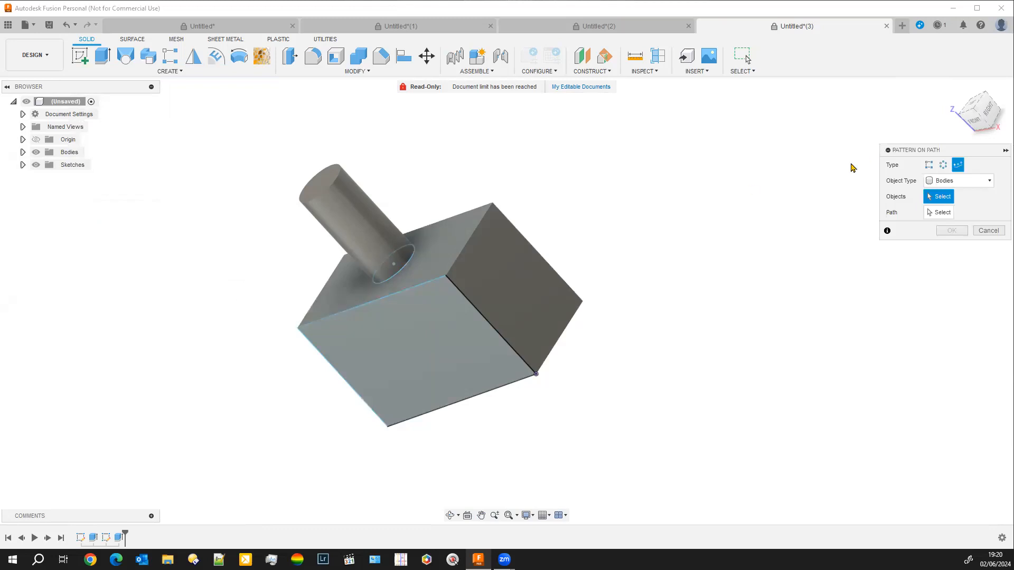
{"action": "left_click_drag", "start_coordinate": [956, 150], "coordinate": [746, 110]}
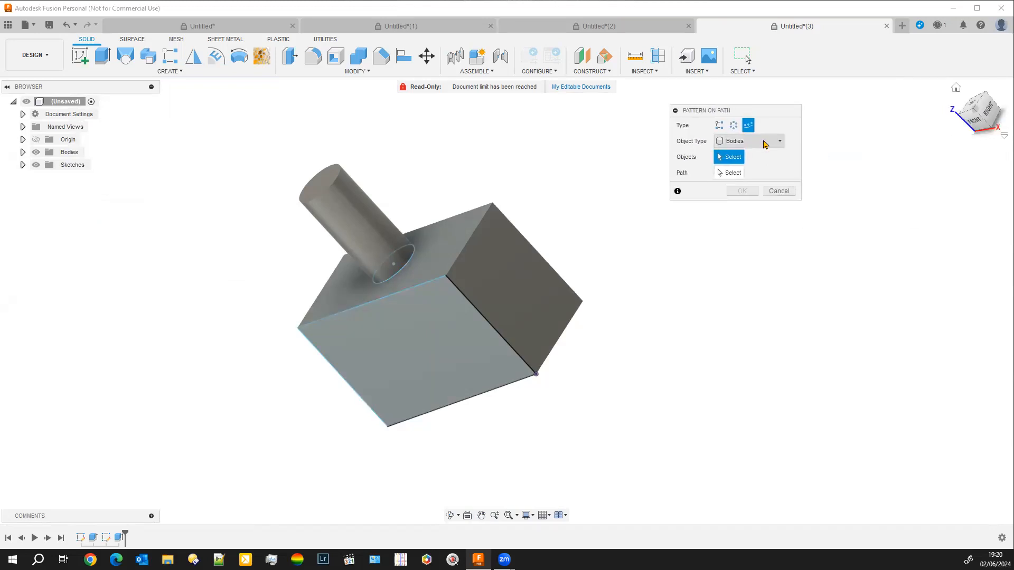
{"action": "left_click", "coordinate": [763, 142]}
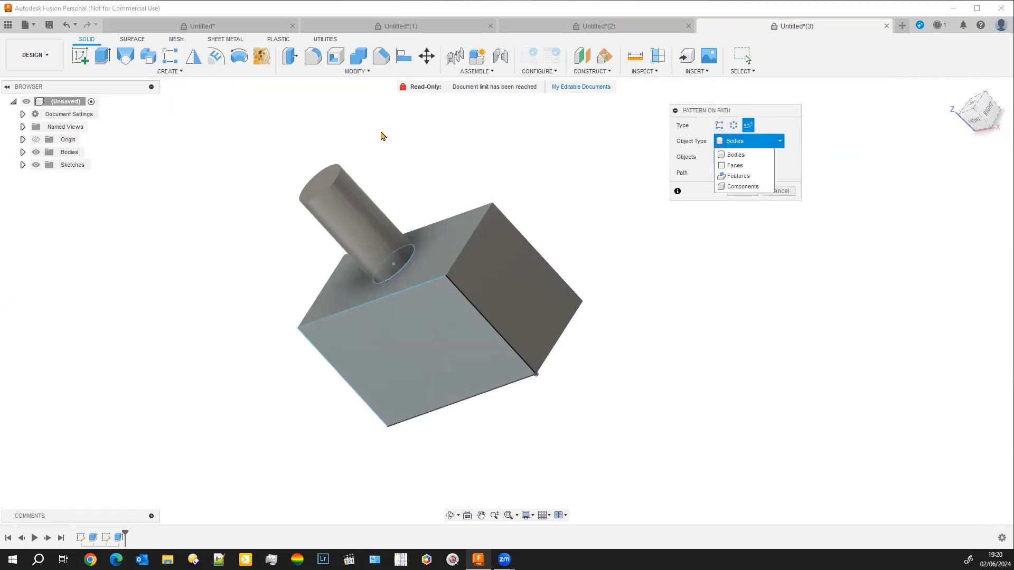
{"action": "left_click", "coordinate": [351, 207]}
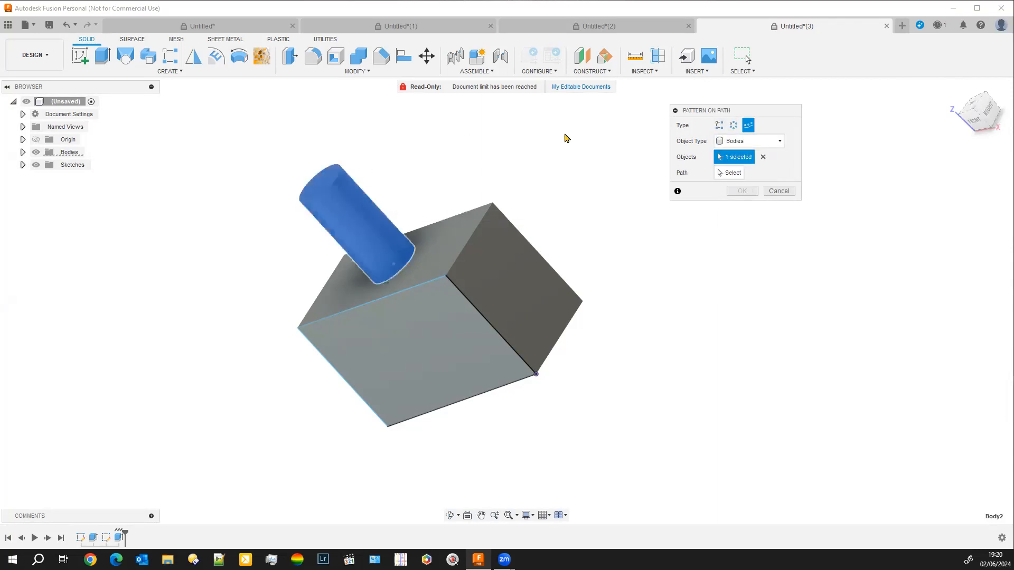
{"action": "left_click", "coordinate": [731, 176]}
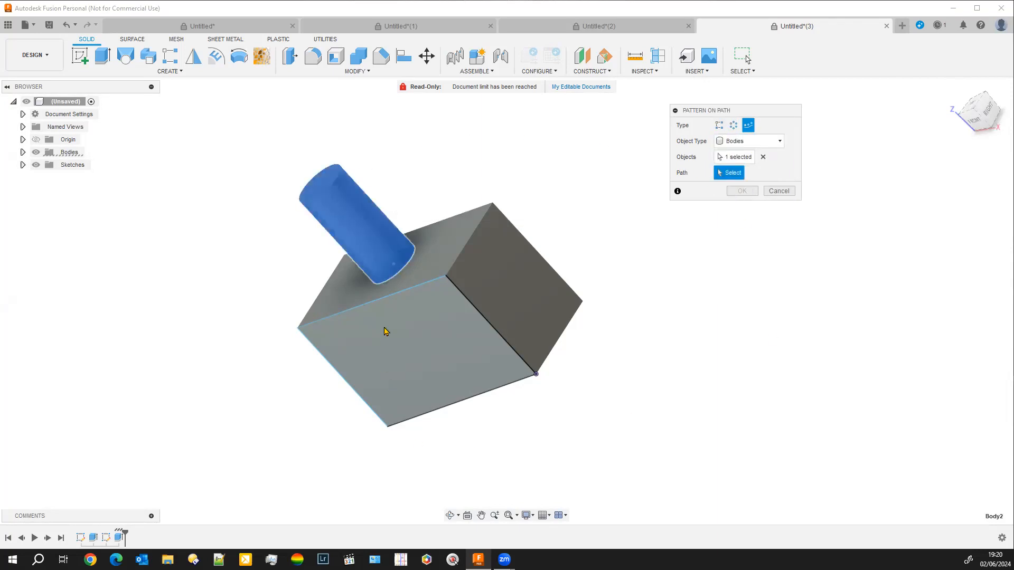
{"action": "left_click", "coordinate": [430, 286]}
From the front view, spread the three cylinder instances along the rectangular path over a distance of about 141.3 mm
{"action": "left_click", "coordinate": [973, 119]}
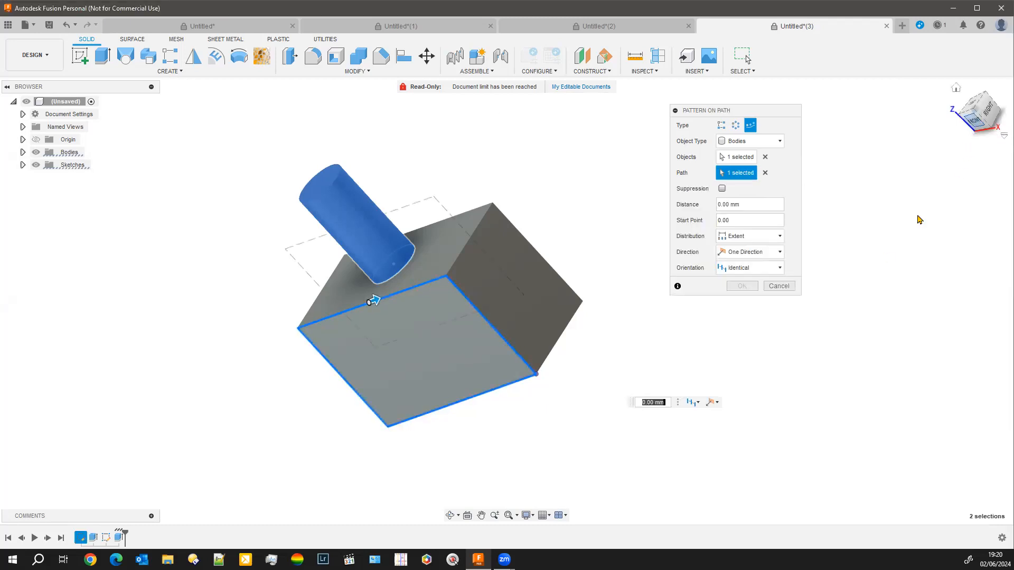
{"action": "middle_click_drag", "start_coordinate": [525, 418], "coordinate": [472, 459]}
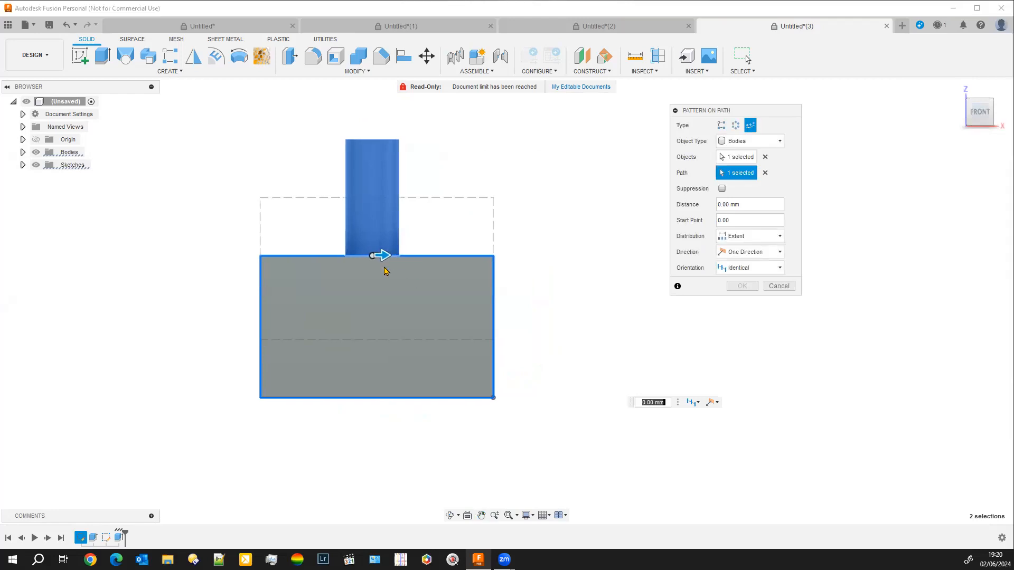
{"action": "left_click_drag", "start_coordinate": [385, 254], "coordinate": [457, 255]}
{"action": "left_click_drag", "start_coordinate": [500, 315], "coordinate": [258, 326]}
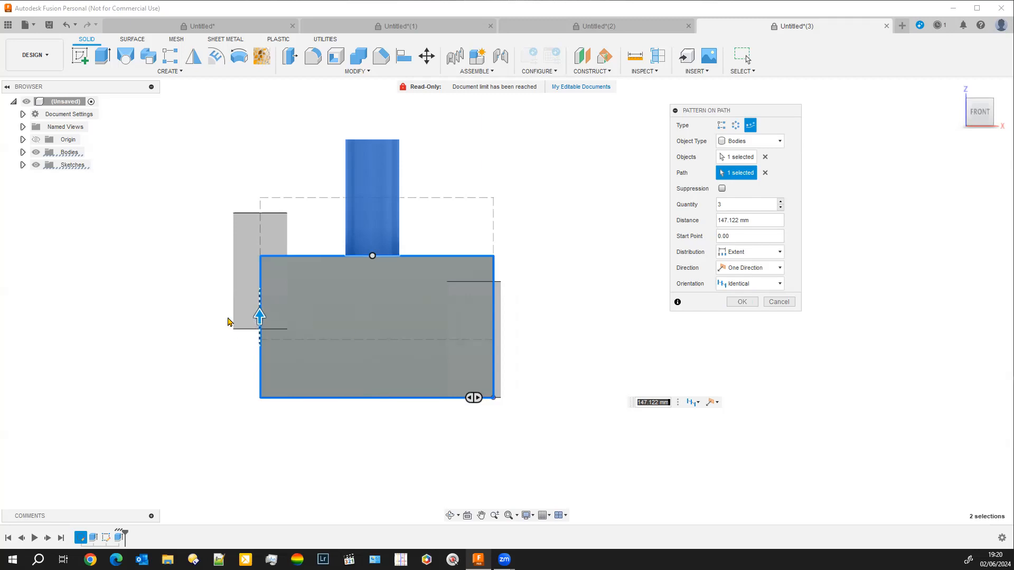
{"action": "left_click_drag", "start_coordinate": [260, 318], "coordinate": [249, 339]}
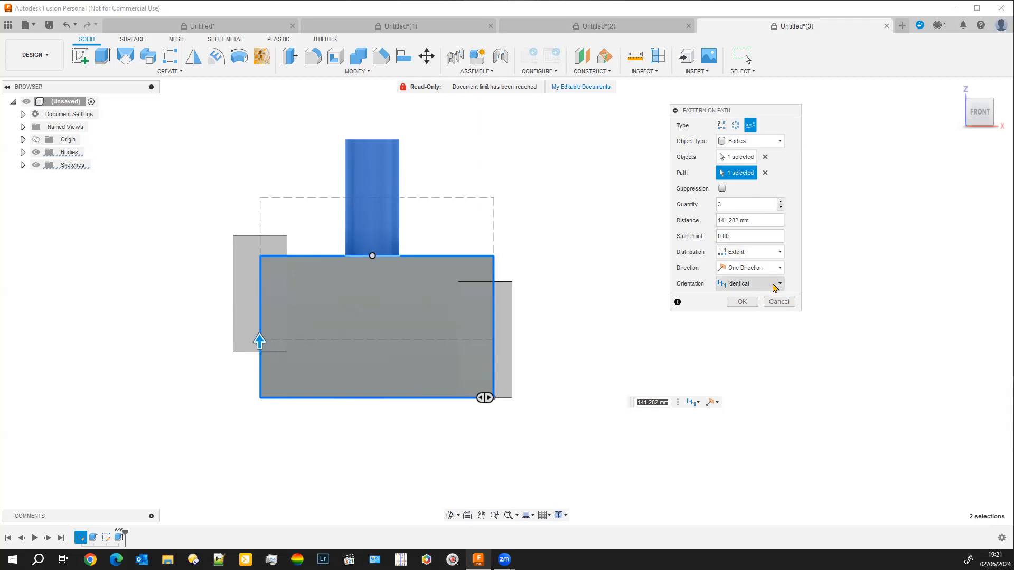
Set the path pattern's orientation to Path Direction and stretch its distance to about 151.7 mm
{"action": "left_click", "coordinate": [779, 285]}
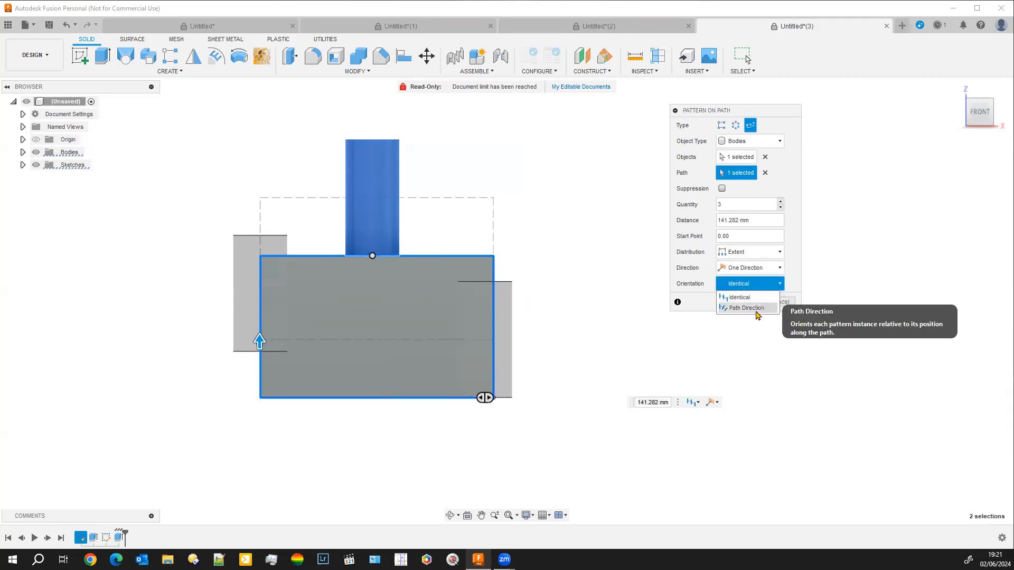
{"action": "left_click", "coordinate": [756, 308]}
{"action": "left_click_drag", "start_coordinate": [253, 340], "coordinate": [254, 311]}
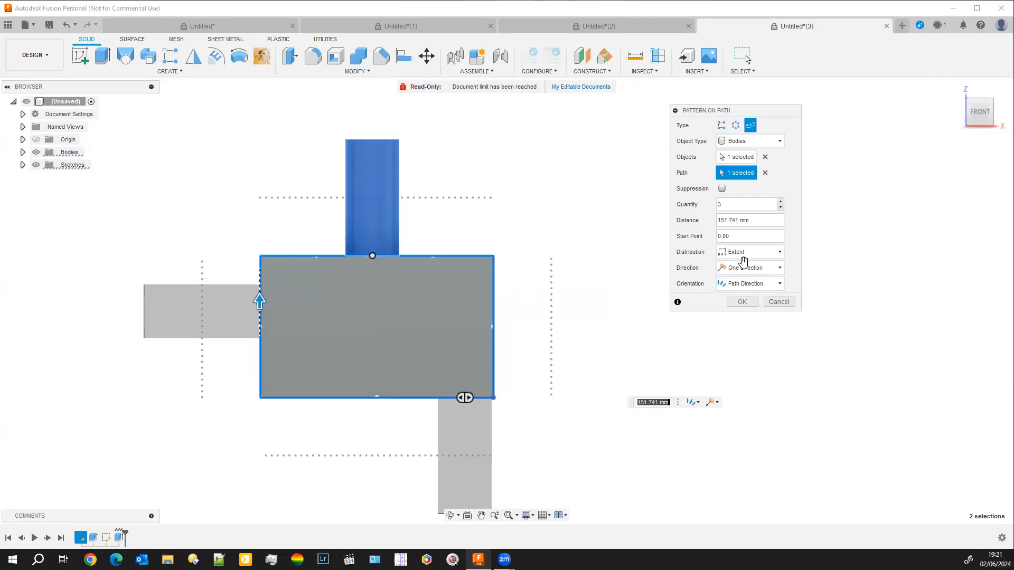
Try a quantity of 5 in the path pattern and settle on 4
{"action": "left_click", "coordinate": [782, 203]}
{"action": "left_click", "coordinate": [781, 203]}
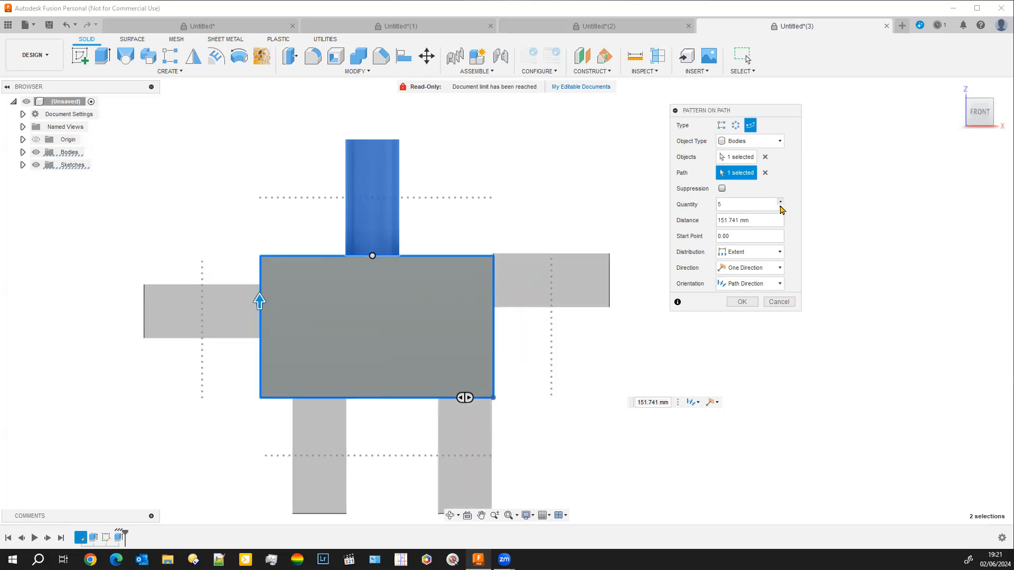
{"action": "left_click", "coordinate": [780, 207]}
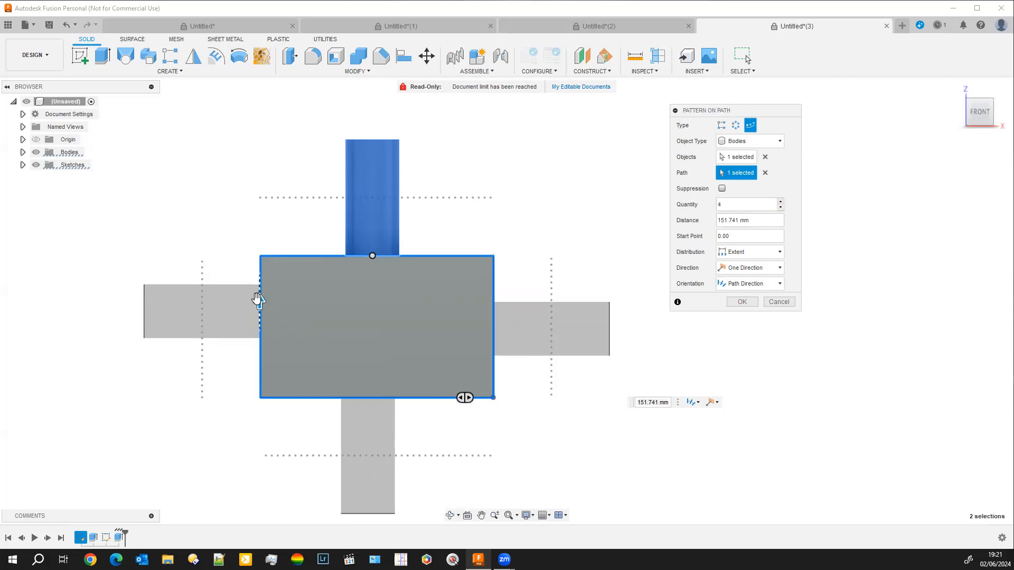
Shorten the path pattern's distance to about 149 mm and keep its distribution at Extent
{"action": "left_click_drag", "start_coordinate": [259, 301], "coordinate": [254, 314]}
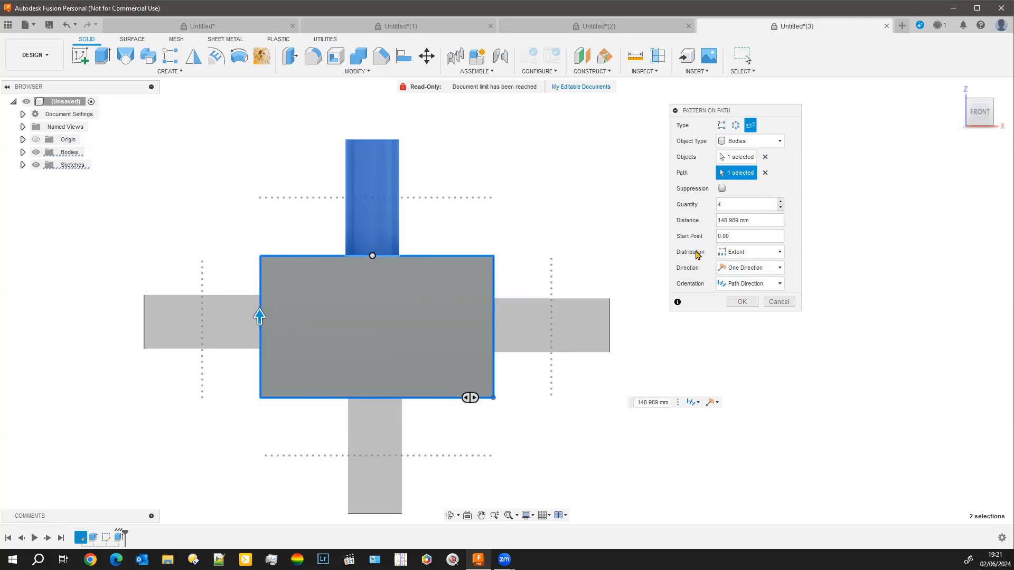
{"action": "left_click", "coordinate": [780, 253]}
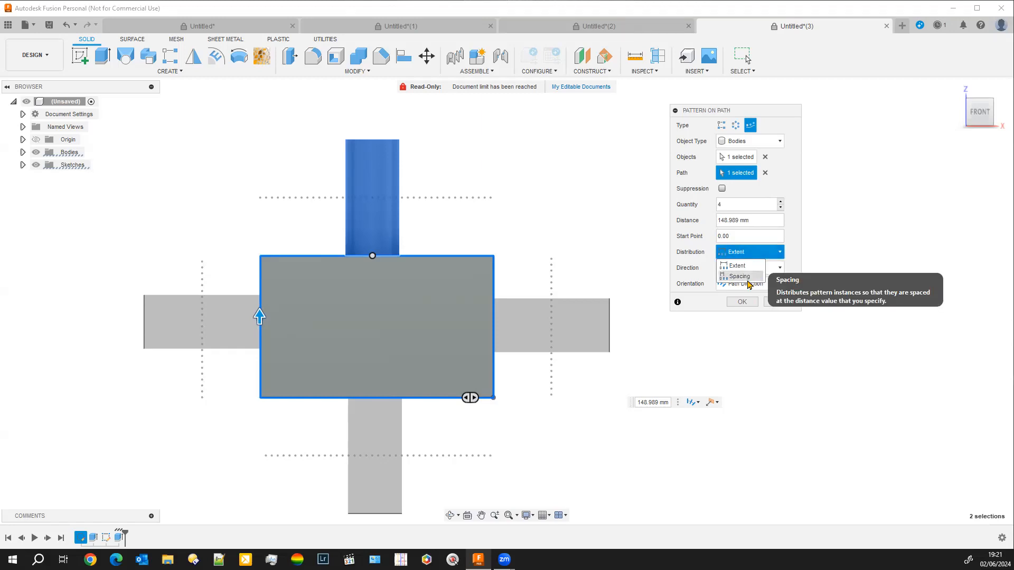
{"action": "left_click", "coordinate": [726, 370]}
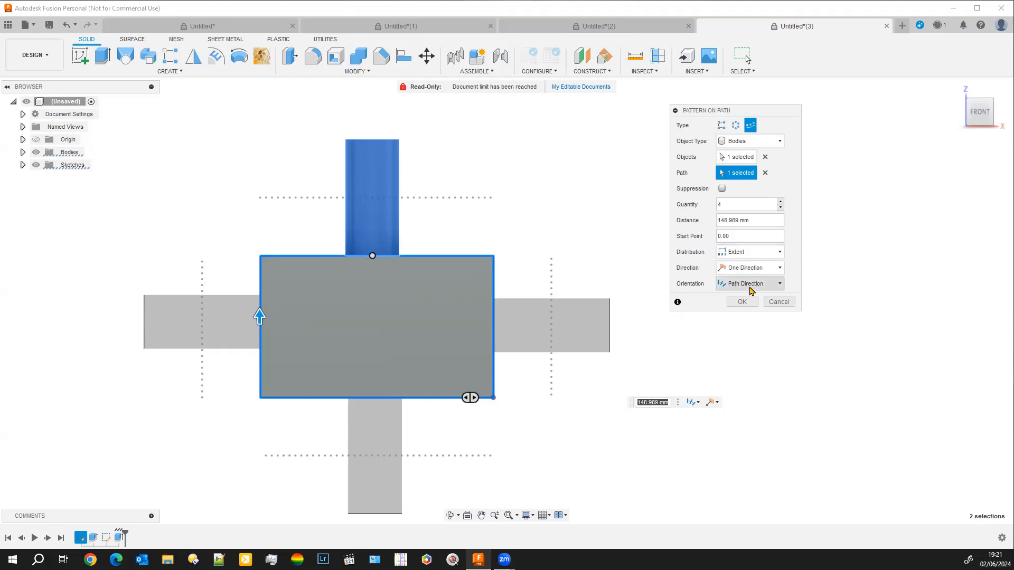
Set the path pattern's direction to Symmetric, stretch its distance to about 182.1 mm and create the pattern
{"action": "left_click", "coordinate": [781, 271]}
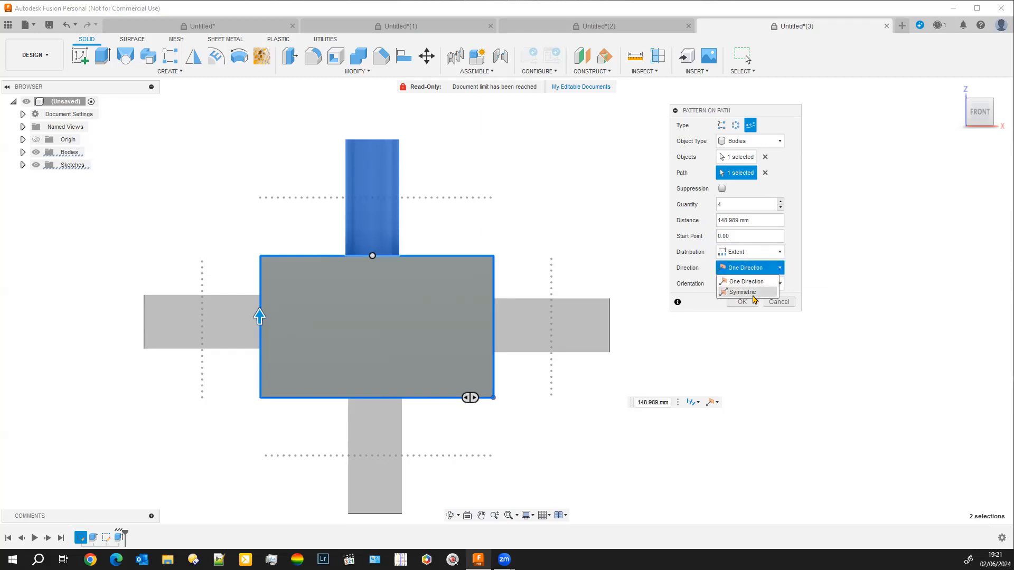
{"action": "left_click", "coordinate": [751, 293]}
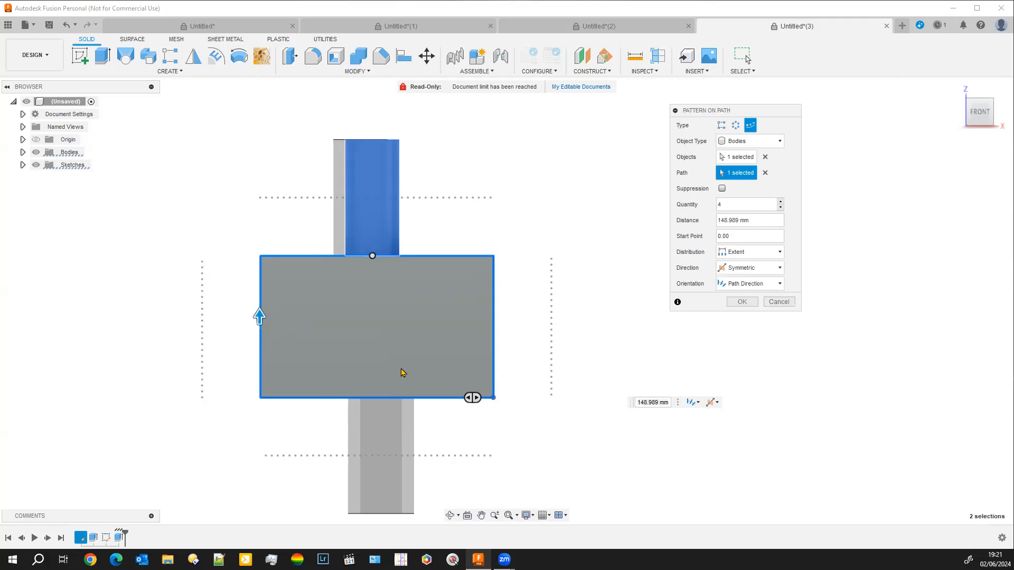
{"action": "left_click_drag", "start_coordinate": [259, 316], "coordinate": [301, 254]}
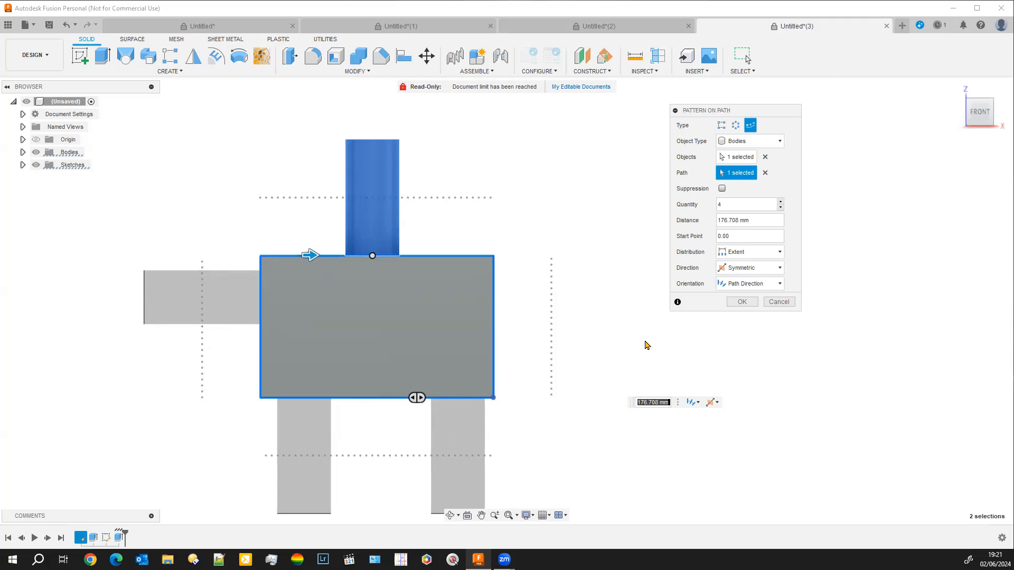
{"action": "mouse_move", "coordinate": [310, 255]}
{"action": "left_mouse_down"}
{"action": "mouse_move", "coordinate": [284, 255]}
{"action": "mouse_move", "coordinate": [328, 255]}
{"action": "left_mouse_up"}
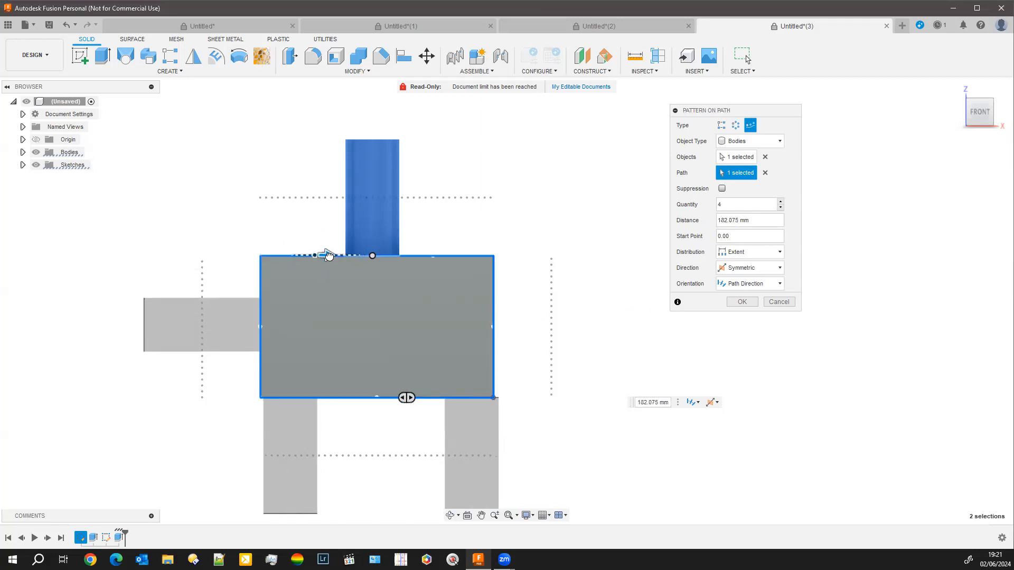
{"action": "left_click", "coordinate": [742, 302]}
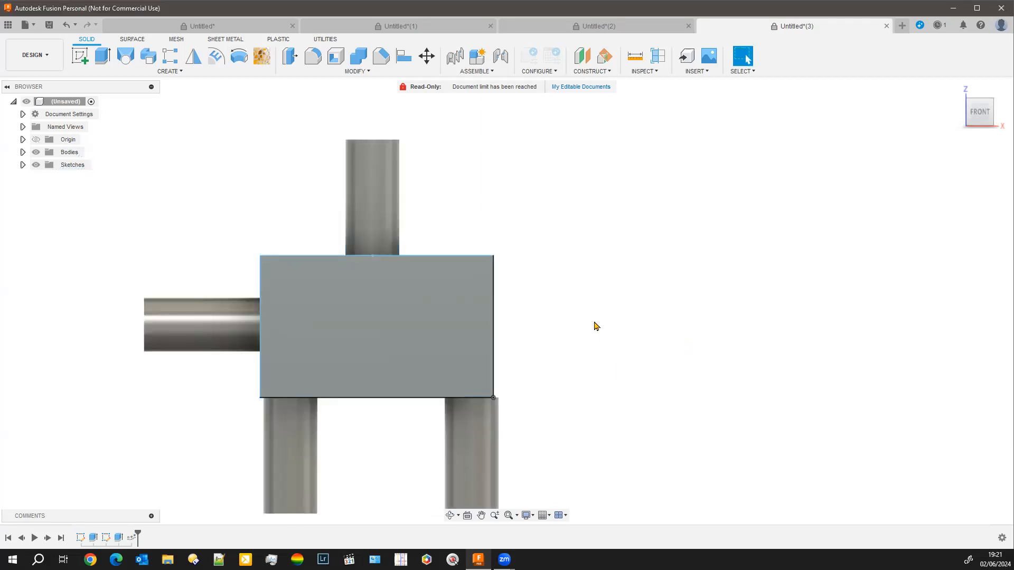
Undo the path pattern and the cylinder's separate-body extrusion, leaving only the block and the circle sketch
{"action": "middle_click_drag", "start_coordinate": [596, 327], "coordinate": [542, 270], "text": "shift"}
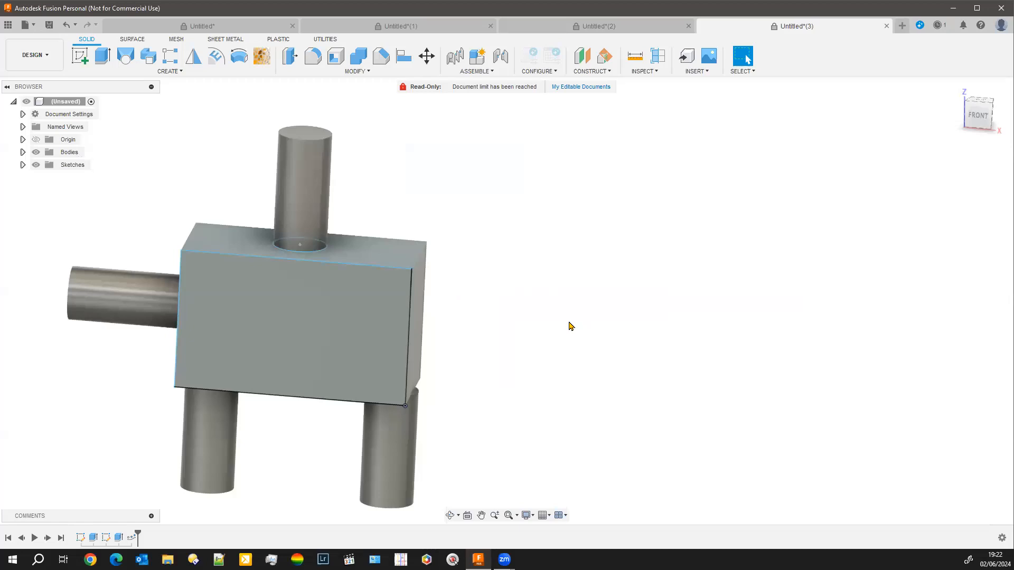
{"action": "key", "text": "ctrl+z"}
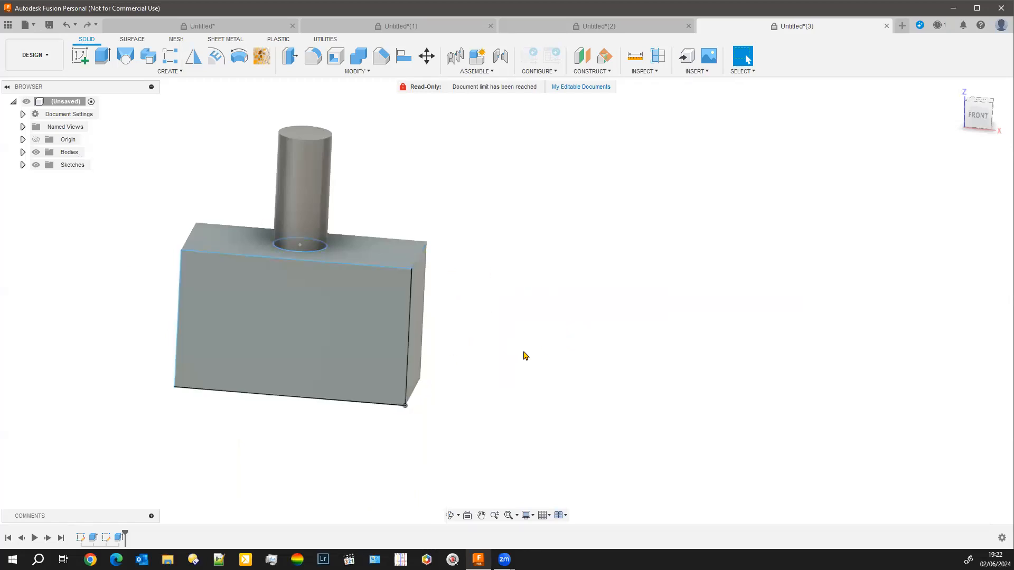
{"action": "key", "text": "ctrl+z"}
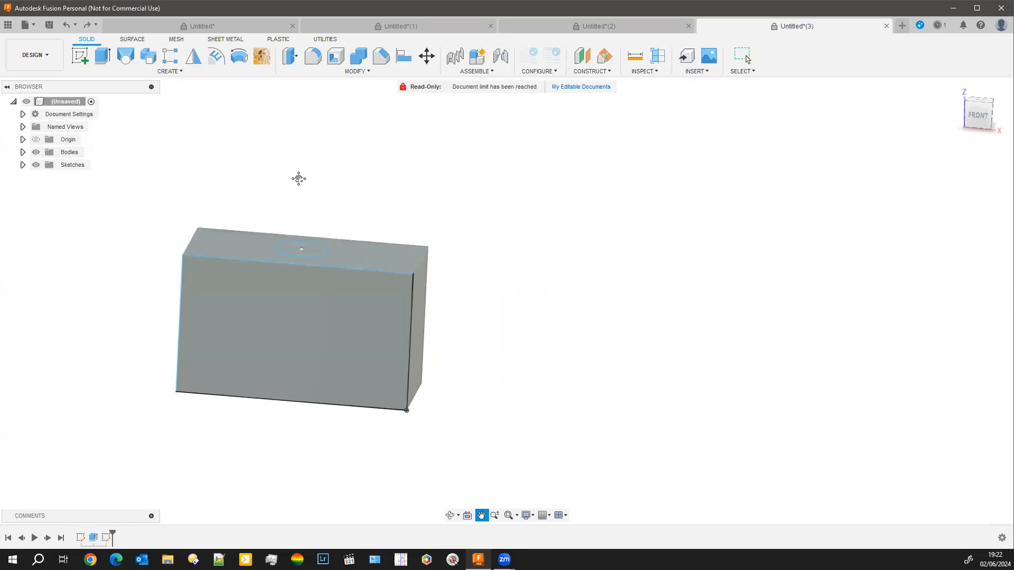
Extrude the circle on the block's top face upward about 25.1 mm, joined to the block, and expand the list of bodies
{"action": "middle_click_drag", "start_coordinate": [299, 177], "coordinate": [305, 209]}
{"action": "left_click", "coordinate": [325, 279]}
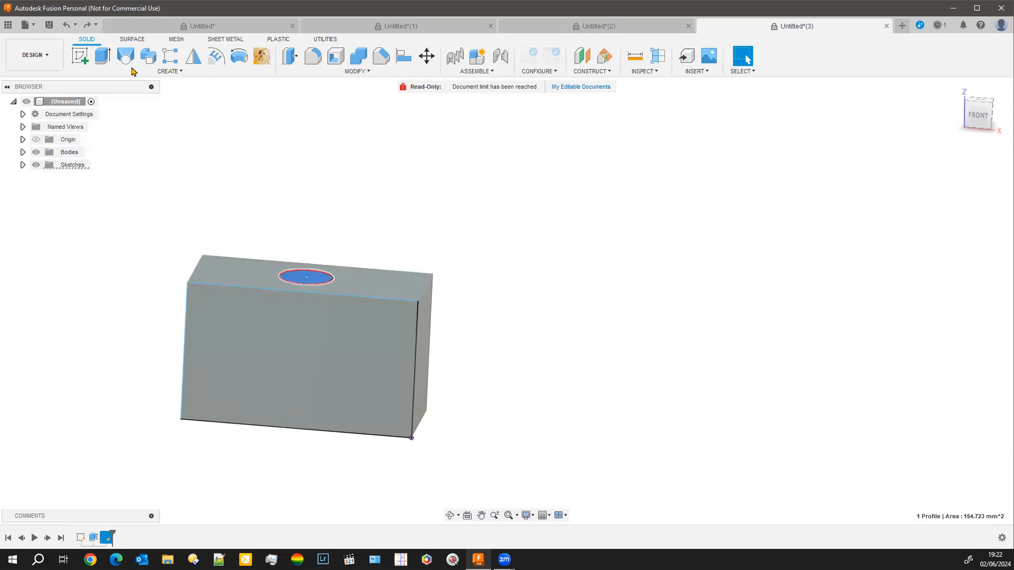
{"action": "left_click", "coordinate": [102, 55]}
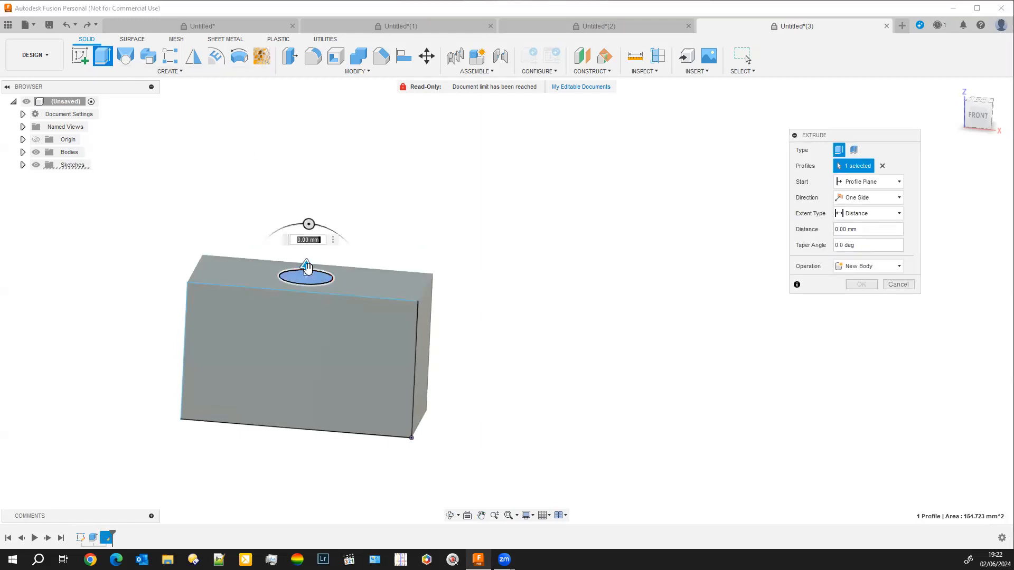
{"action": "left_click_drag", "start_coordinate": [306, 265], "coordinate": [310, 175]}
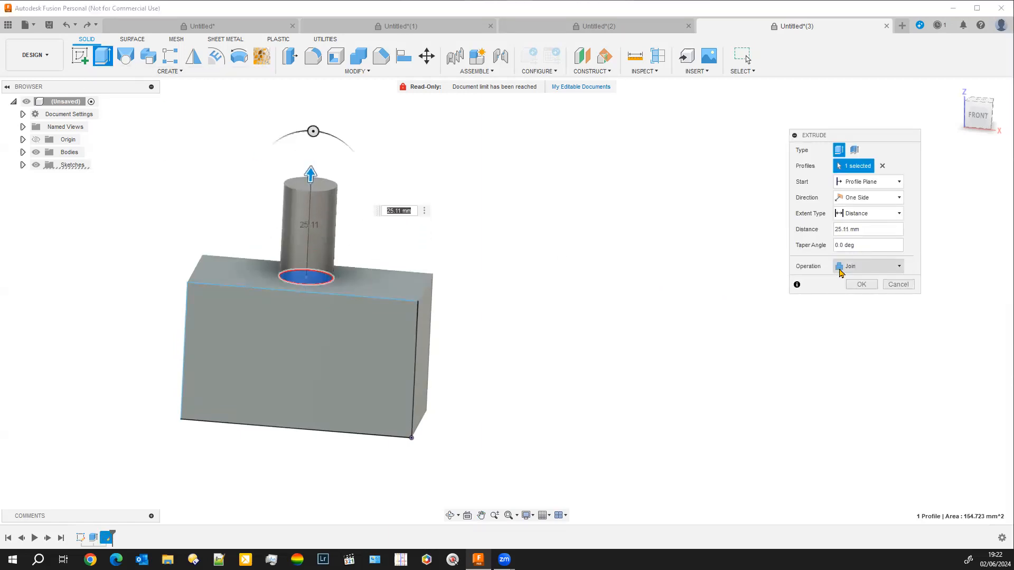
{"action": "left_click", "coordinate": [855, 285]}
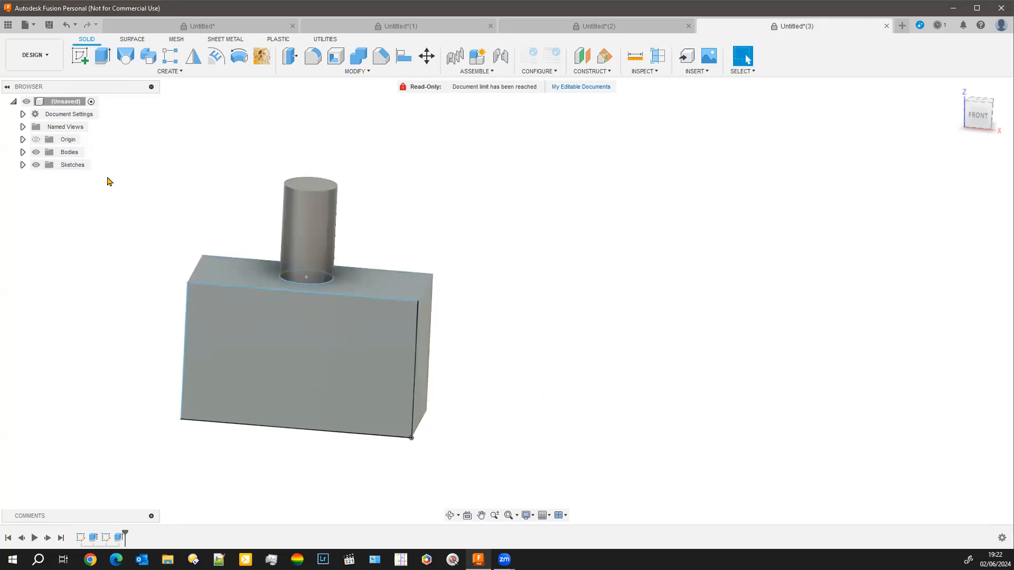
{"action": "left_click", "coordinate": [23, 153]}
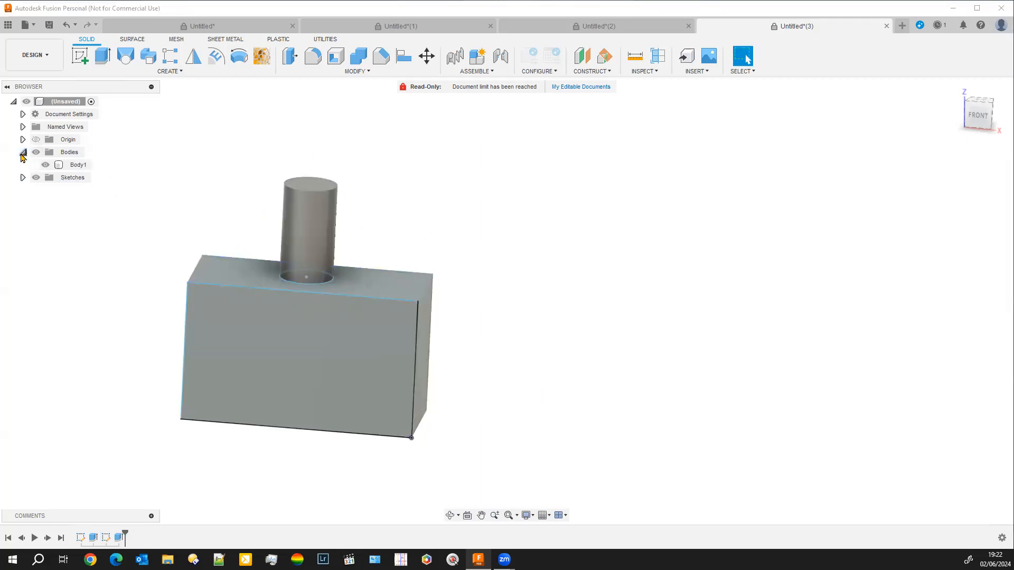
{"action": "left_click", "coordinate": [75, 168]}
{"action": "left_click", "coordinate": [91, 249]}
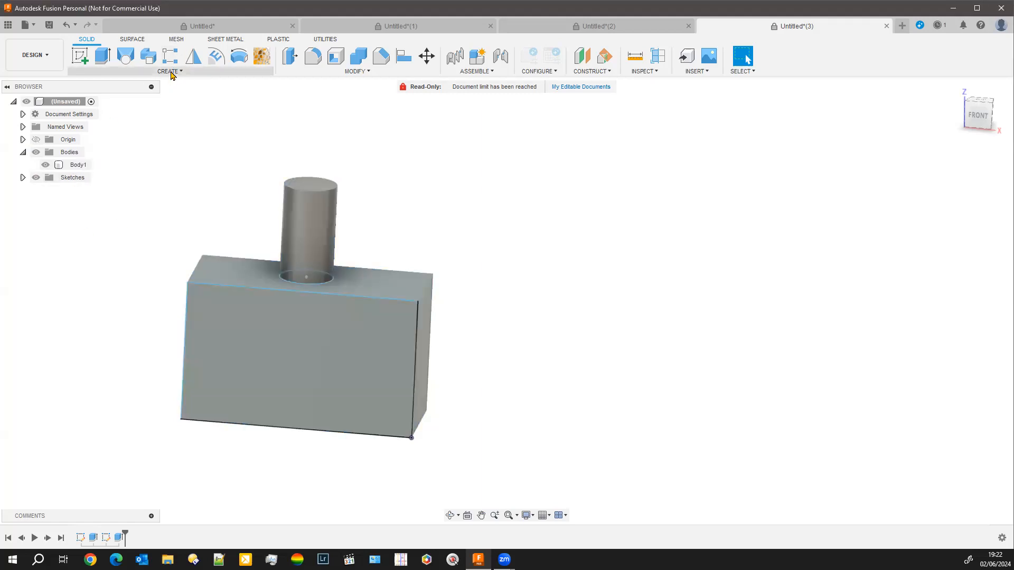
{"action": "left_click", "coordinate": [172, 74]}
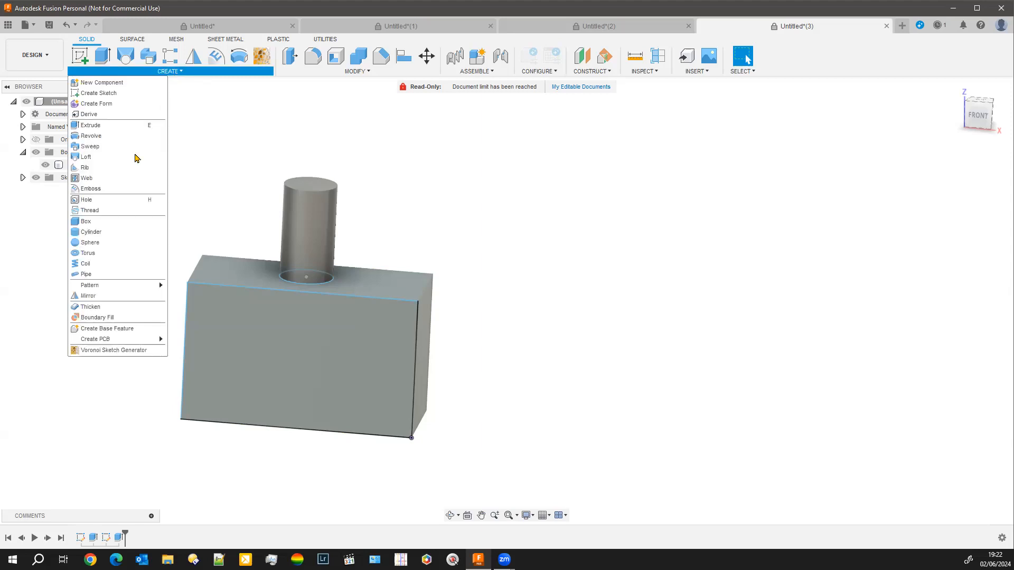
{"action": "mouse_move", "coordinate": [122, 290]}
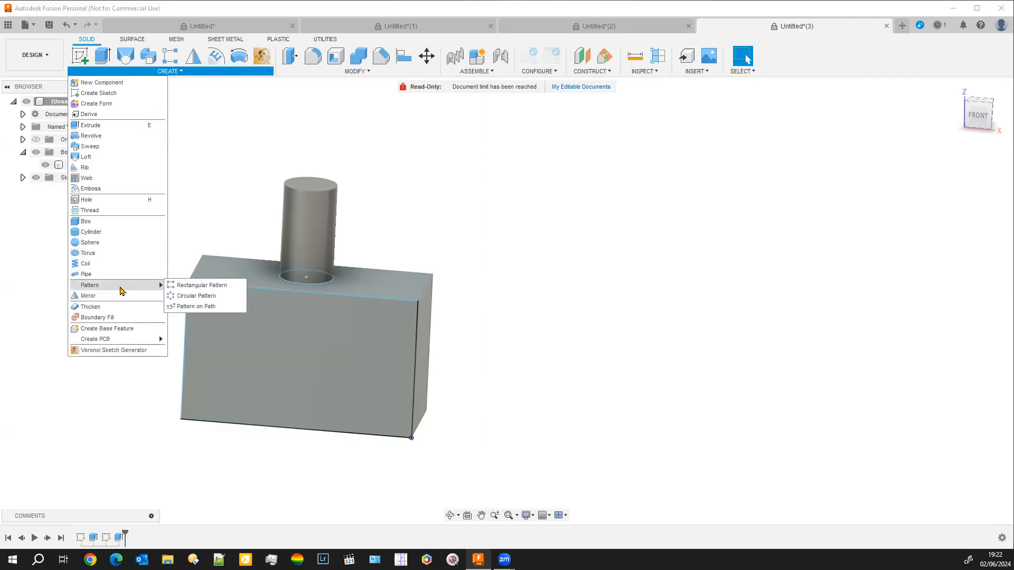
{"action": "left_click", "coordinate": [196, 306]}
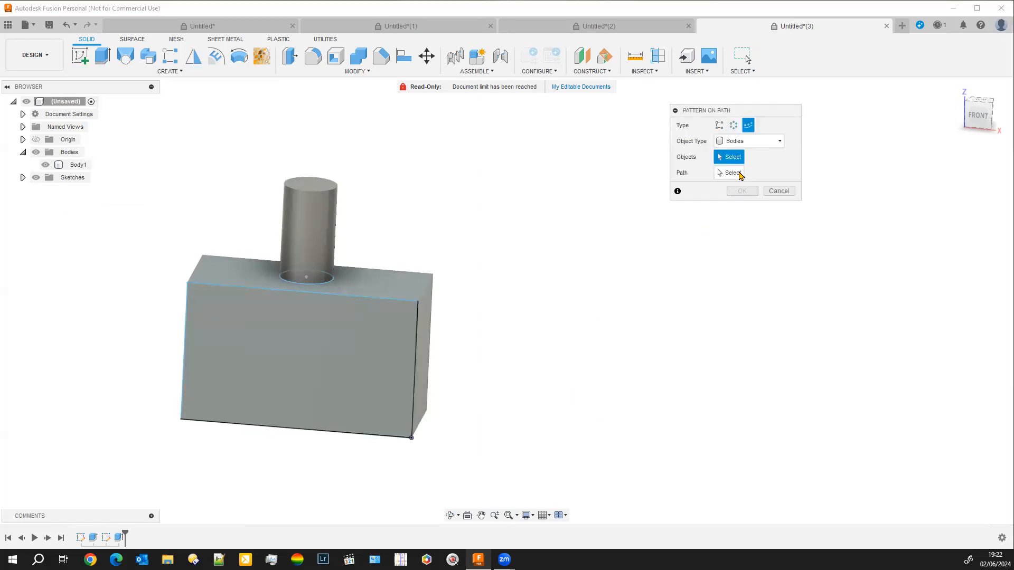
{"action": "left_click", "coordinate": [749, 141]}
{"action": "left_click", "coordinate": [307, 232]}
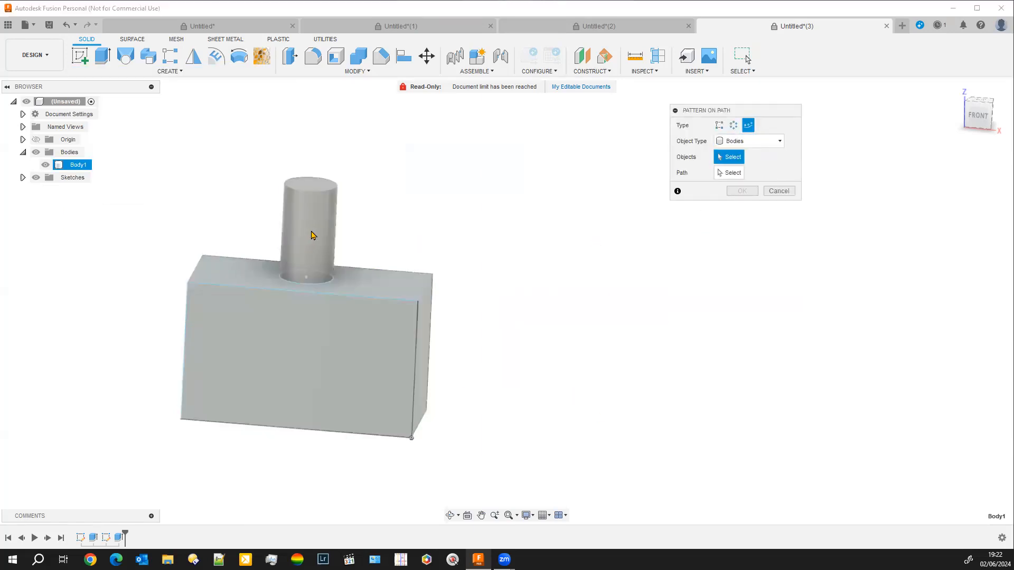
{"action": "left_click", "coordinate": [313, 235]}
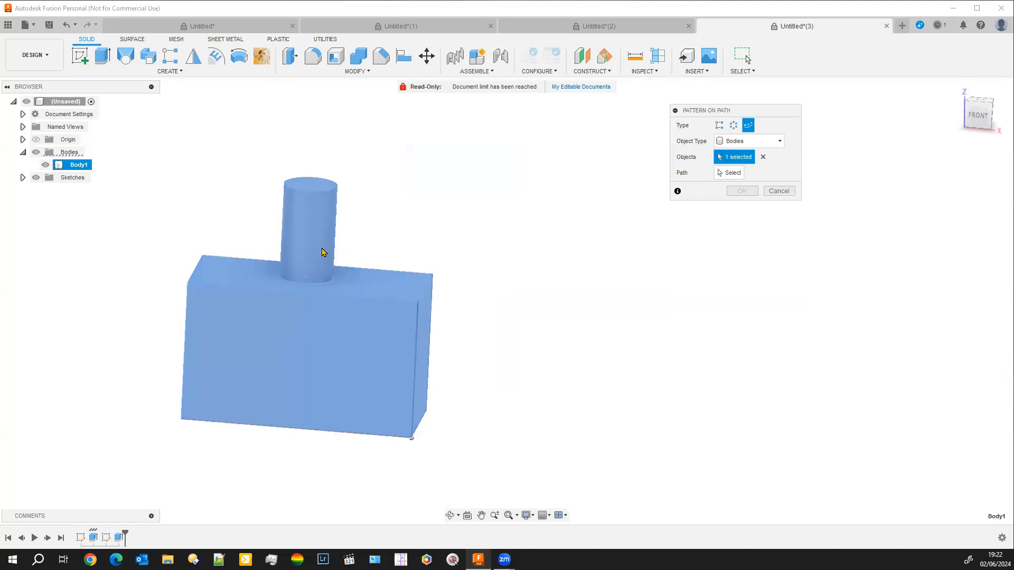
{"action": "middle_click_drag", "start_coordinate": [428, 234], "coordinate": [506, 206]}
{"action": "scroll", "coordinate": [474, 220], "scroll_direction": "down", "scroll_amount": 1}
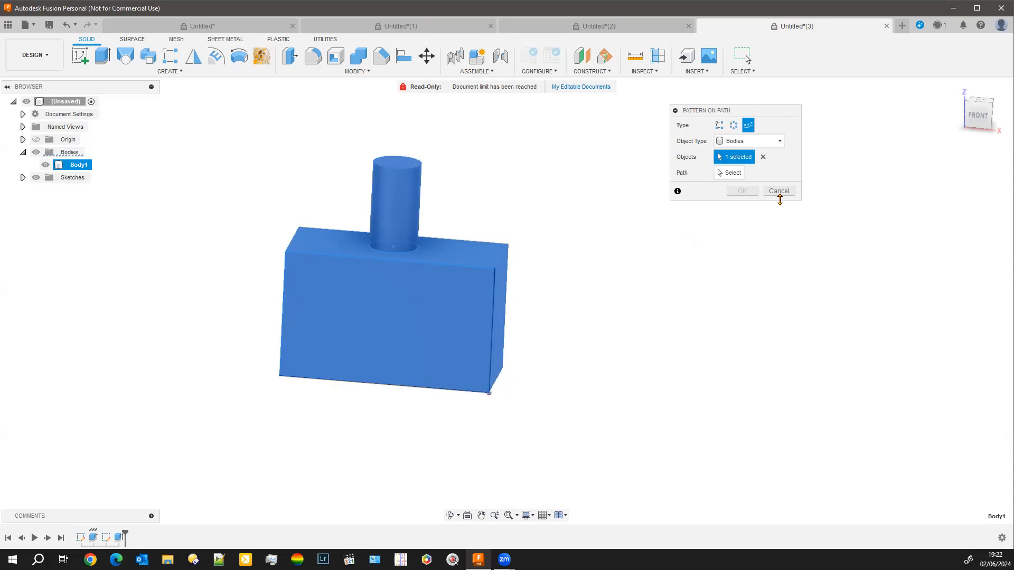
{"action": "key", "text": "Escape"}
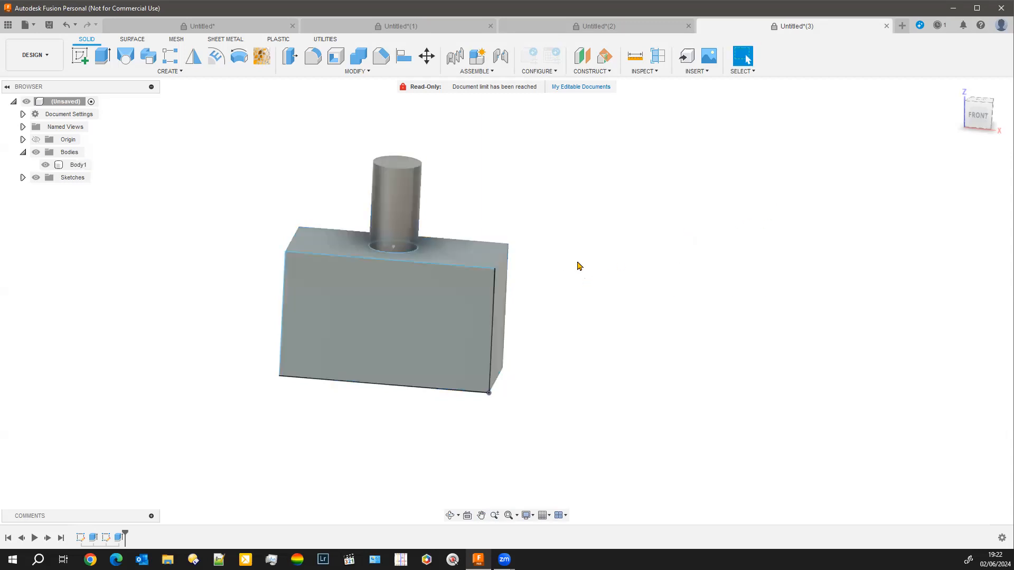
Set up a pattern on path with object type Features, the cylinder extrusion as the object and the block's front rectangle as the path
{"action": "left_click", "coordinate": [193, 72]}
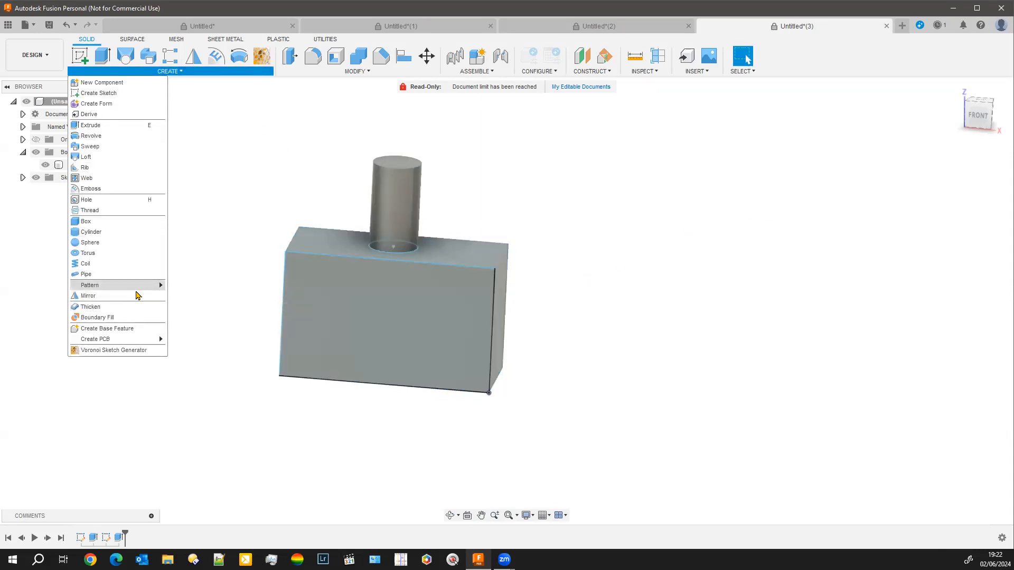
{"action": "mouse_move", "coordinate": [138, 285]}
{"action": "left_click", "coordinate": [204, 306]}
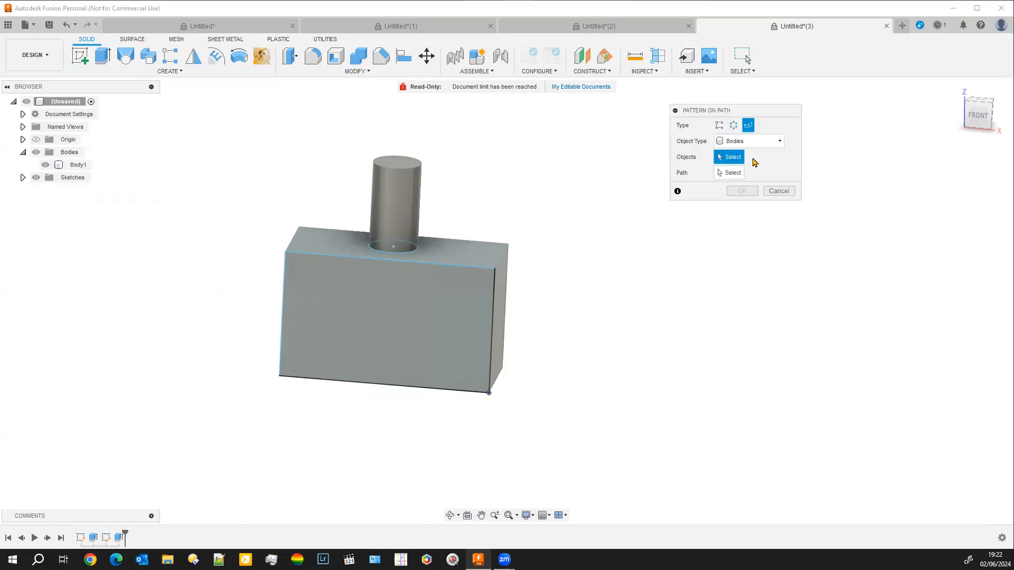
{"action": "left_click", "coordinate": [780, 141]}
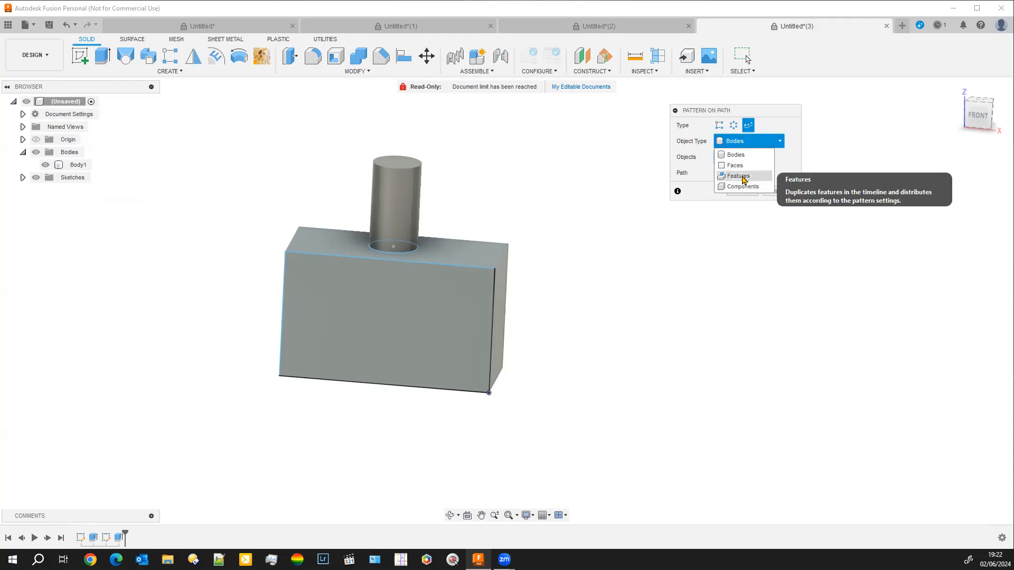
{"action": "left_click", "coordinate": [743, 180]}
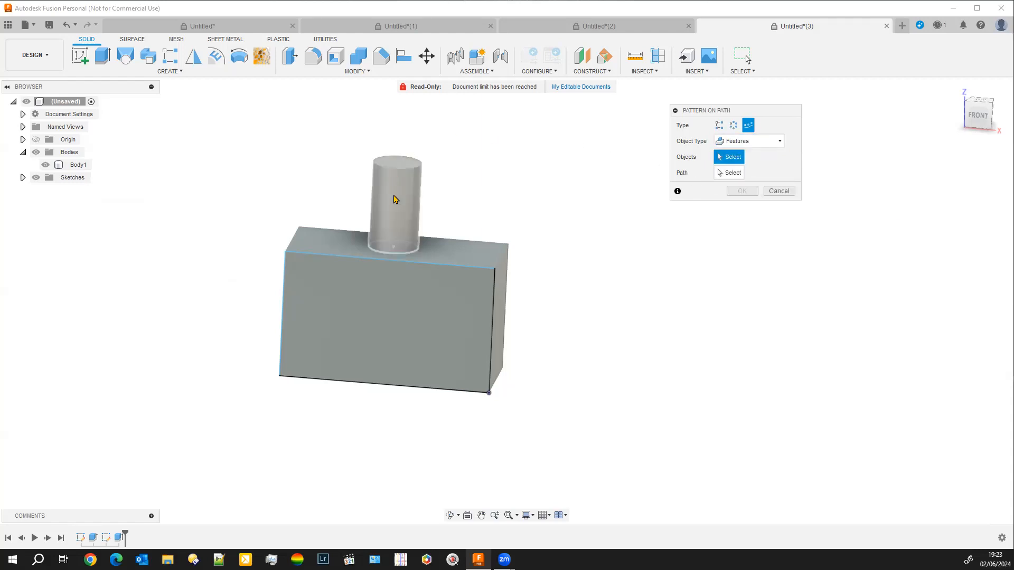
{"action": "left_click", "coordinate": [393, 199]}
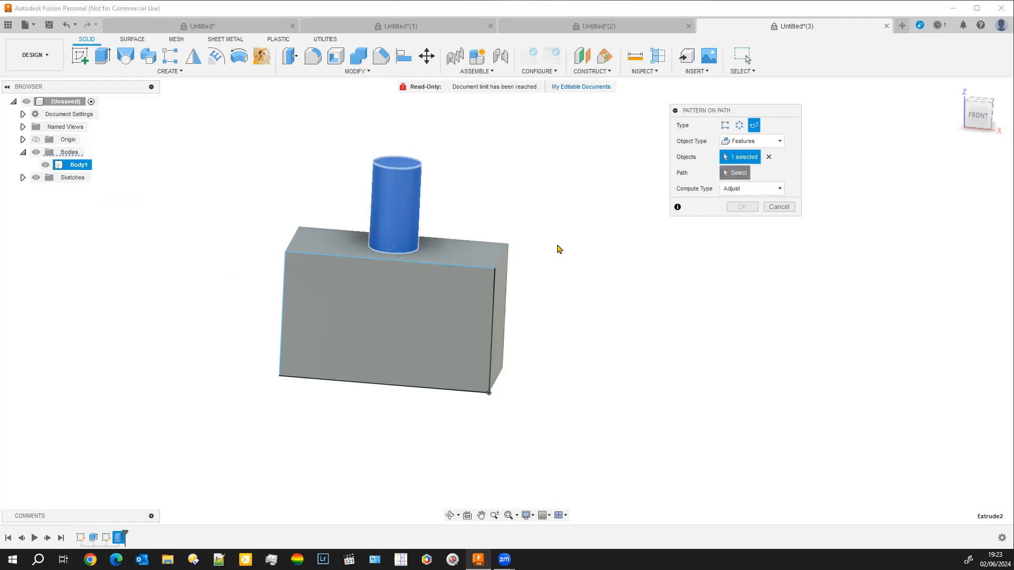
{"action": "left_click", "coordinate": [459, 266]}
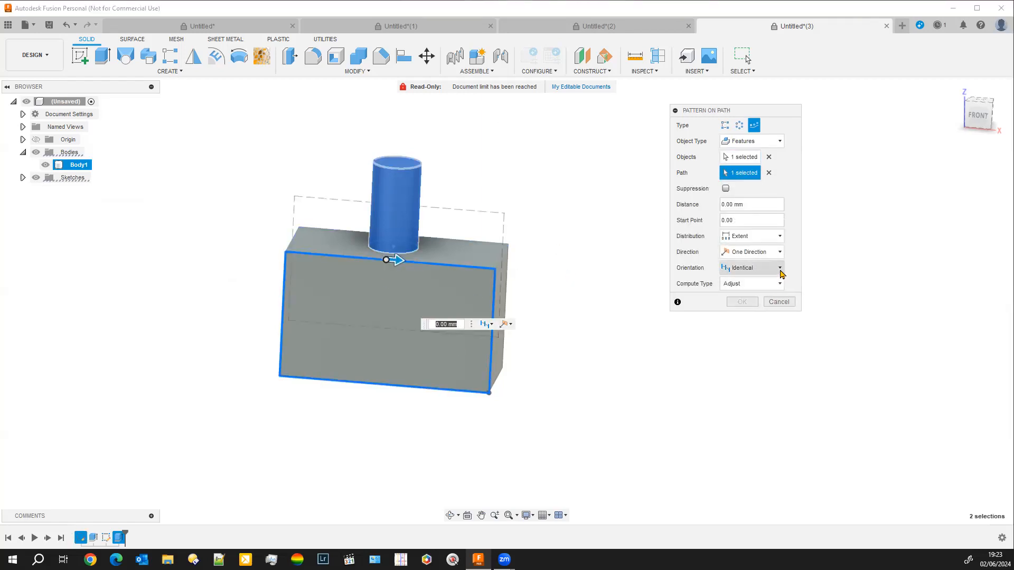
Orient the feature pattern by Path Direction, spread its three instances over about 105.6 mm and create it
{"action": "left_click", "coordinate": [780, 268]}
{"action": "left_click", "coordinate": [744, 290]}
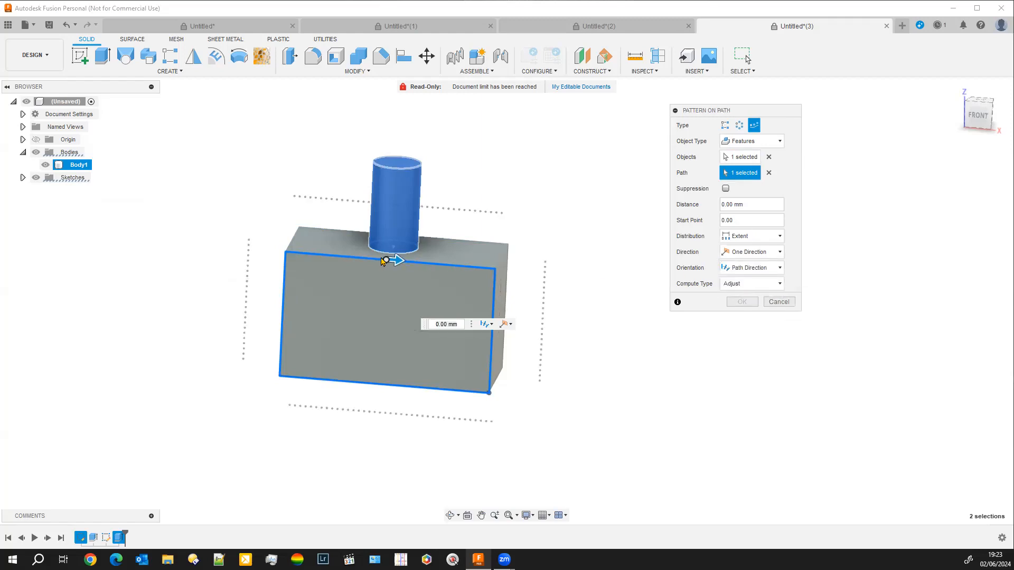
{"action": "left_click_drag", "start_coordinate": [393, 264], "coordinate": [367, 433]}
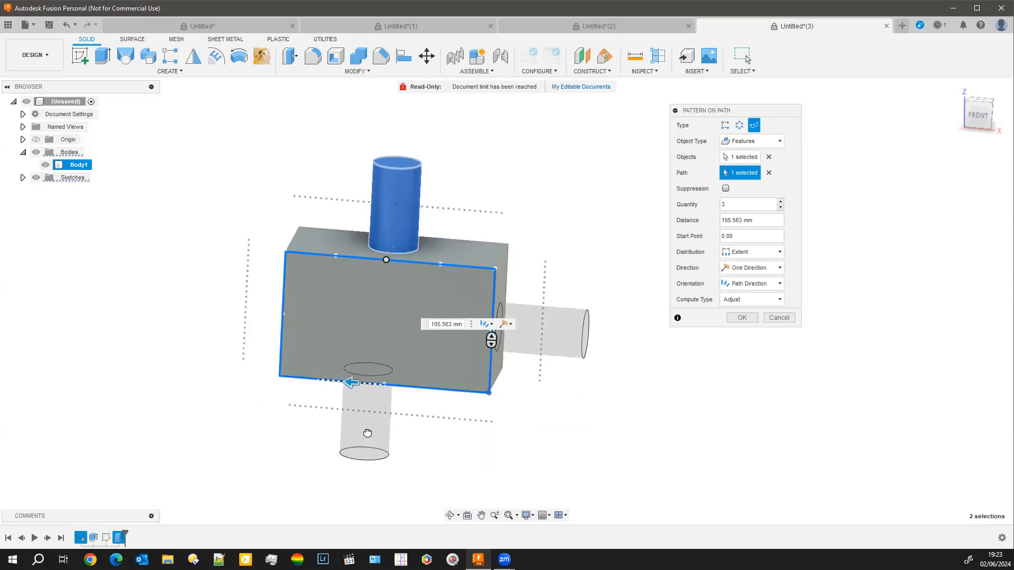
{"action": "left_click", "coordinate": [745, 319]}
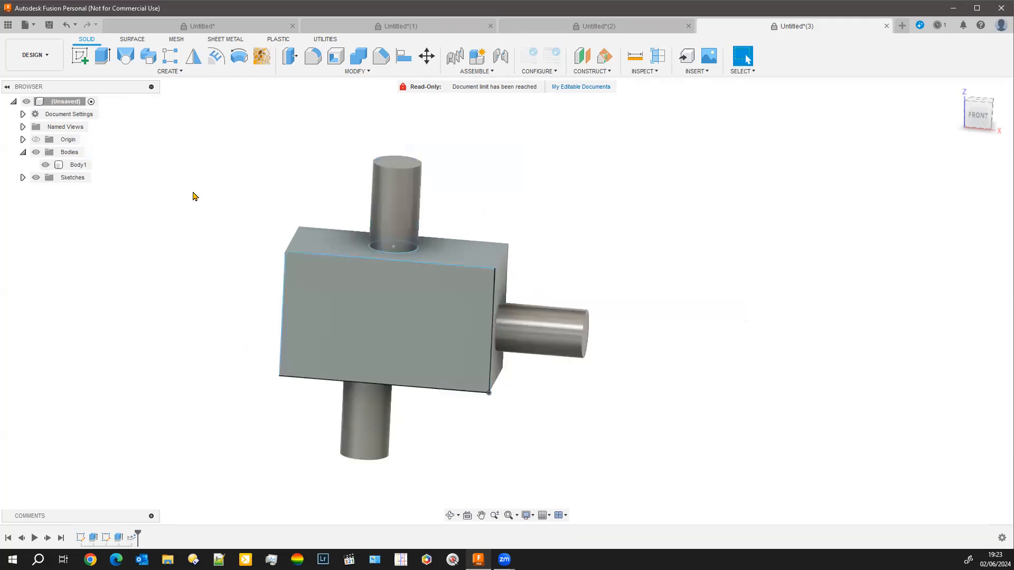
Undo the feature pattern and start a pattern on path with object type Faces
{"action": "key", "text": "ctrl+z"}
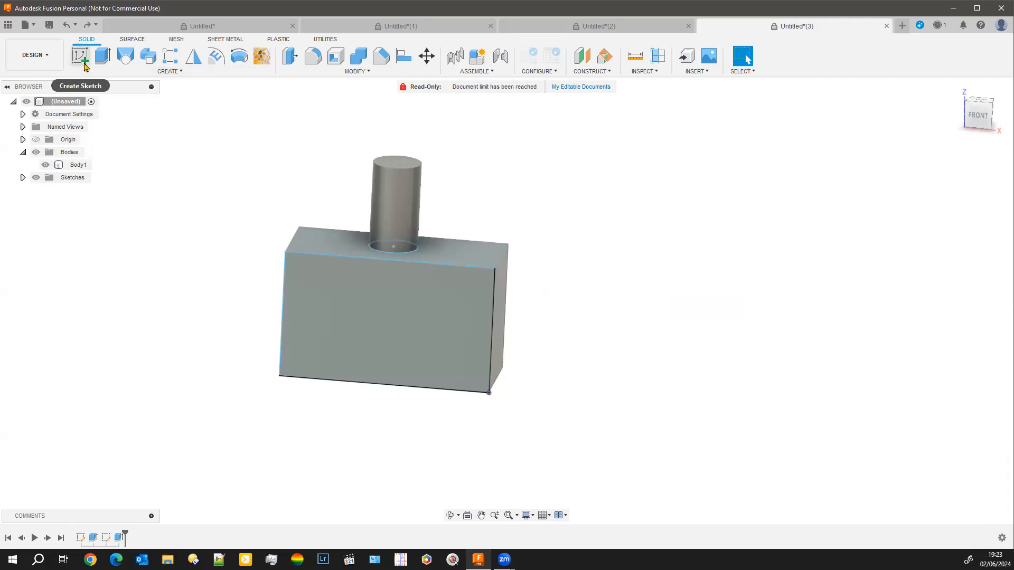
{"action": "left_click", "coordinate": [159, 74]}
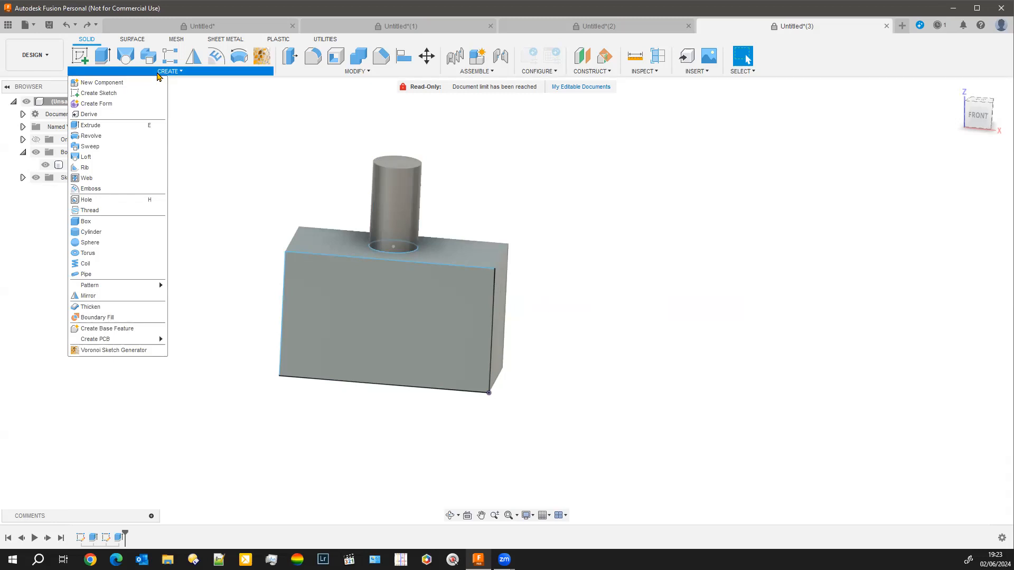
{"action": "mouse_move", "coordinate": [112, 285]}
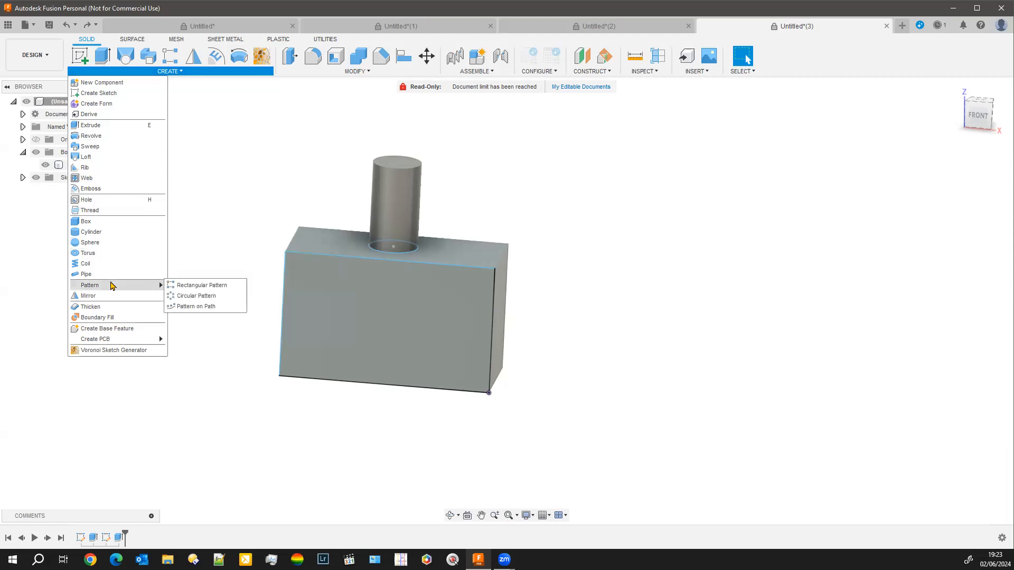
{"action": "left_click", "coordinate": [214, 307]}
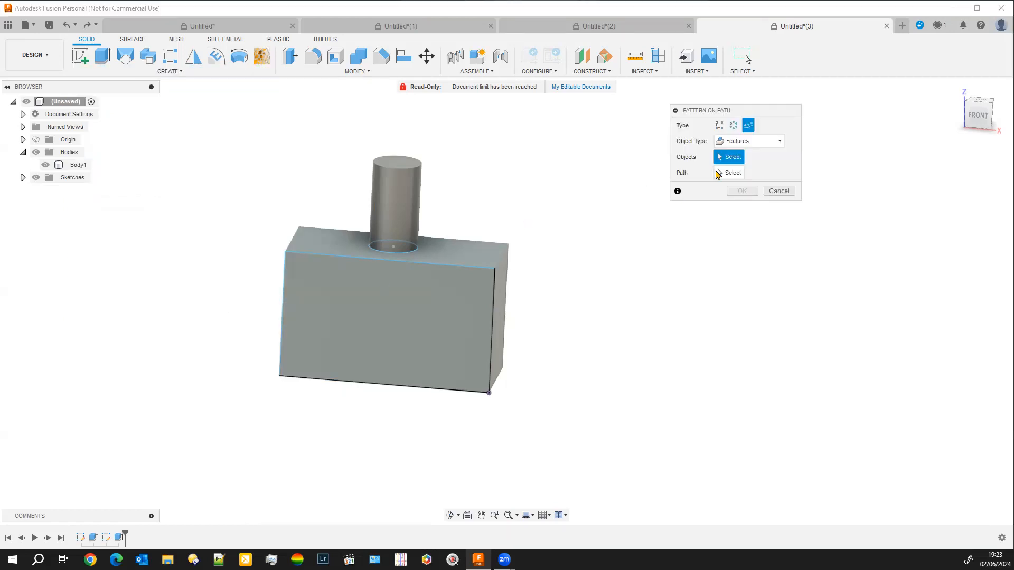
{"action": "left_click", "coordinate": [779, 141]}
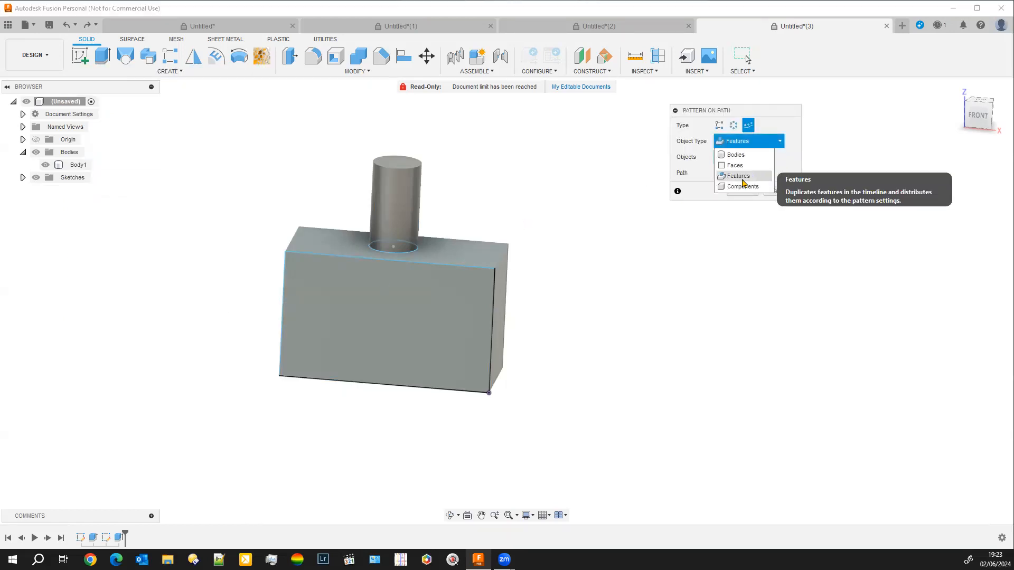
{"action": "left_click", "coordinate": [734, 165]}
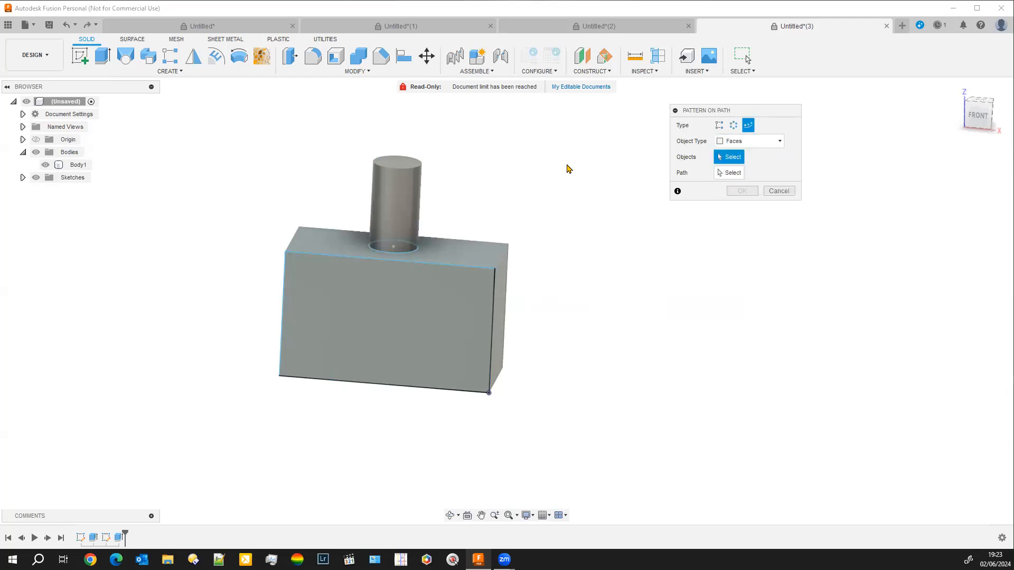
Pick the cylinder's top and side faces as the pattern objects and the block's front rectangle as the path
{"action": "middle_click_drag", "start_coordinate": [545, 160], "coordinate": [520, 205]}
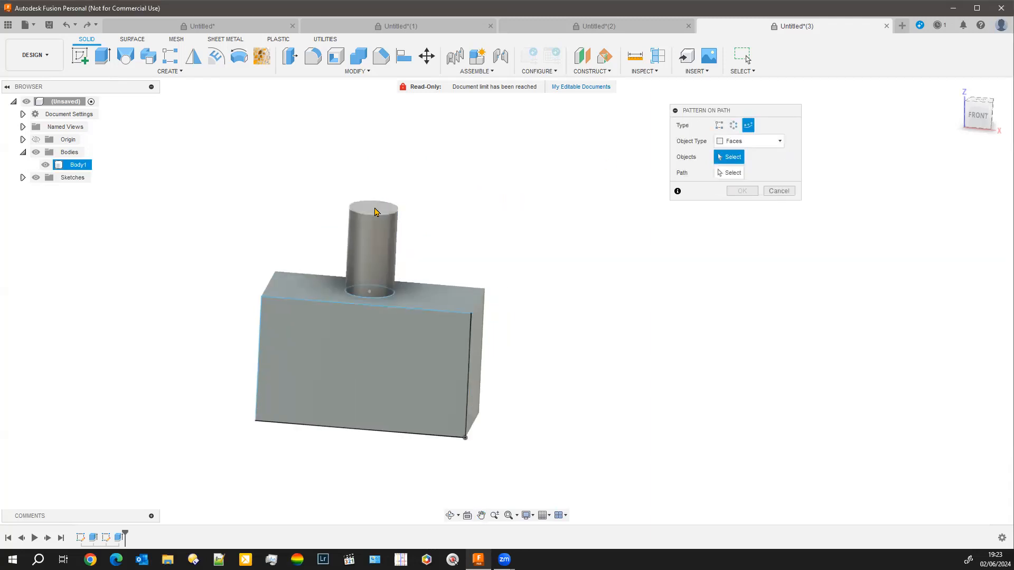
{"action": "left_click", "coordinate": [376, 208]}
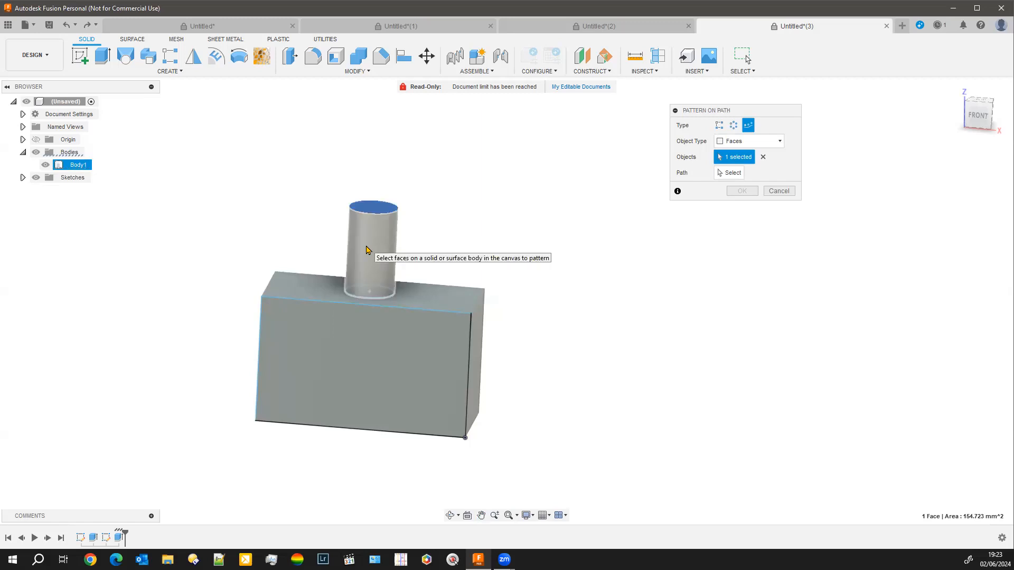
{"action": "left_click", "coordinate": [379, 249]}
{"action": "left_click", "coordinate": [729, 173]}
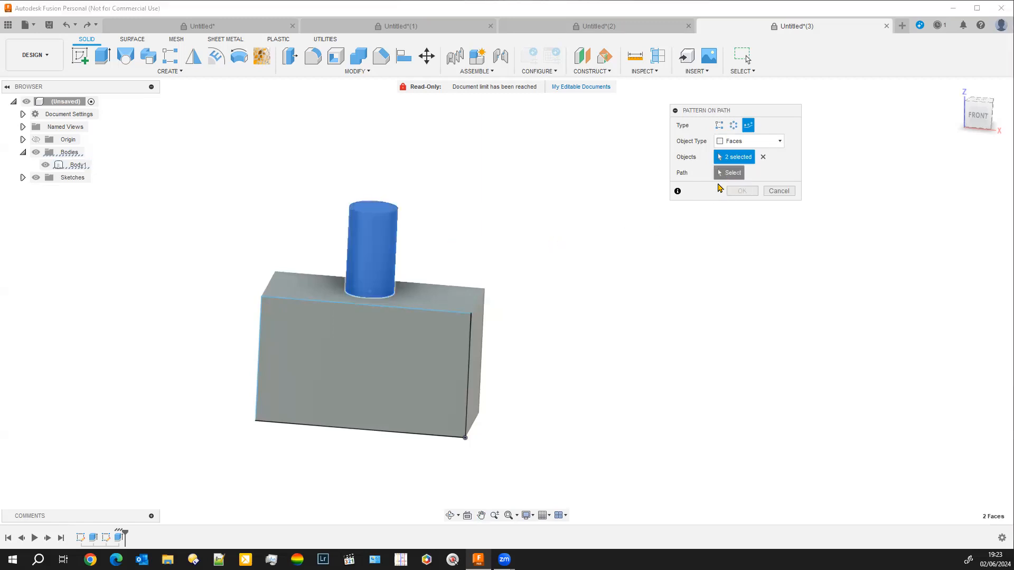
{"action": "left_click", "coordinate": [447, 316]}
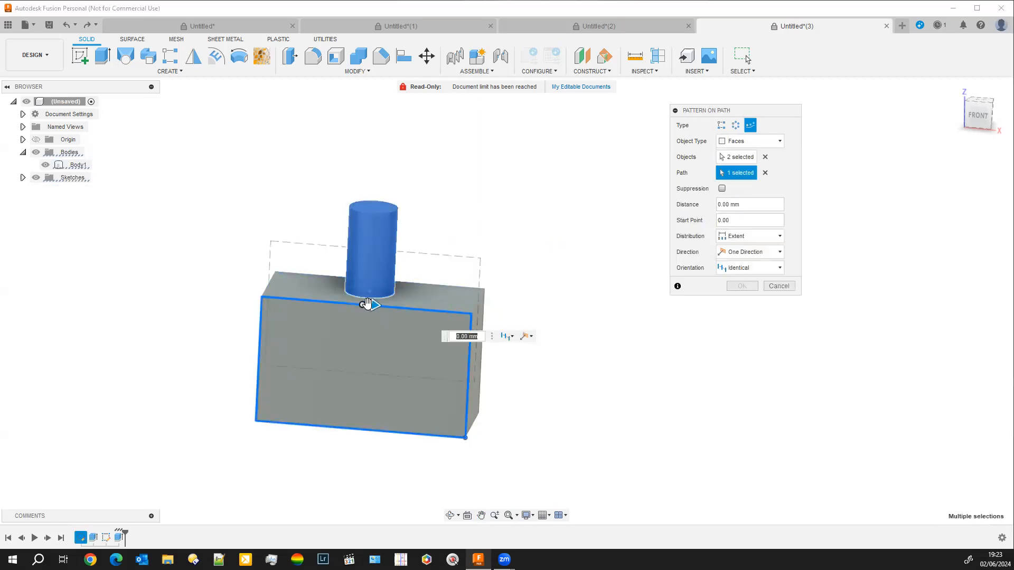
Orient the two-face pattern by Path Direction, spread its three instances over about 151.2 mm and cancel it
{"action": "left_click", "coordinate": [779, 268]}
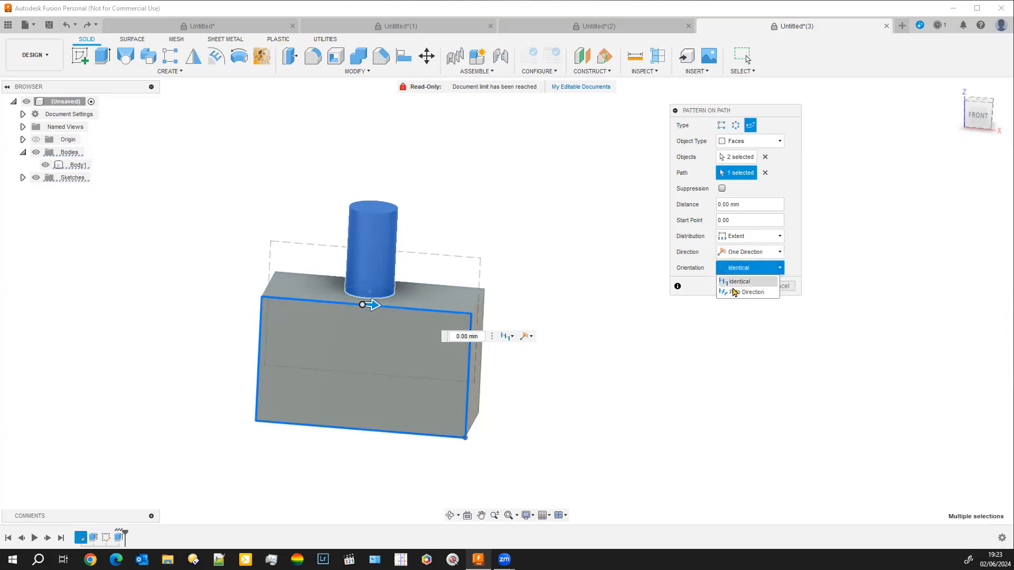
{"action": "left_click", "coordinate": [737, 292]}
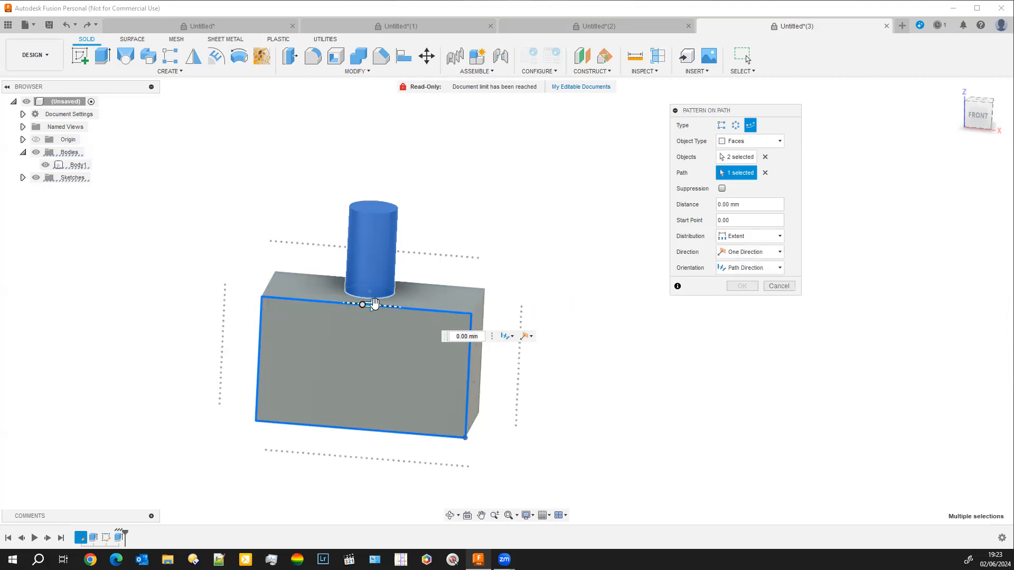
{"action": "left_click_drag", "start_coordinate": [371, 306], "coordinate": [188, 333]}
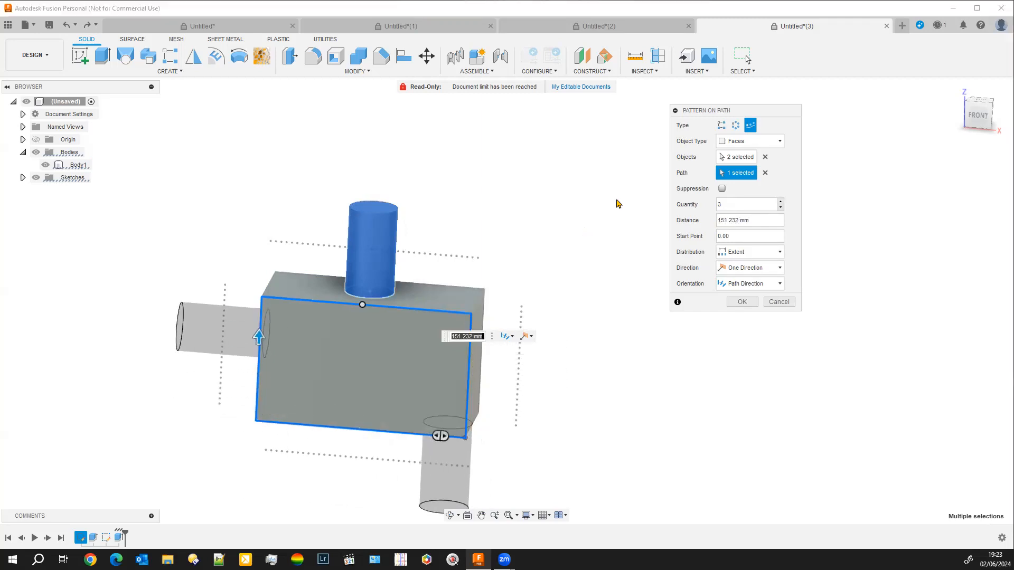
{"action": "left_click", "coordinate": [778, 142]}
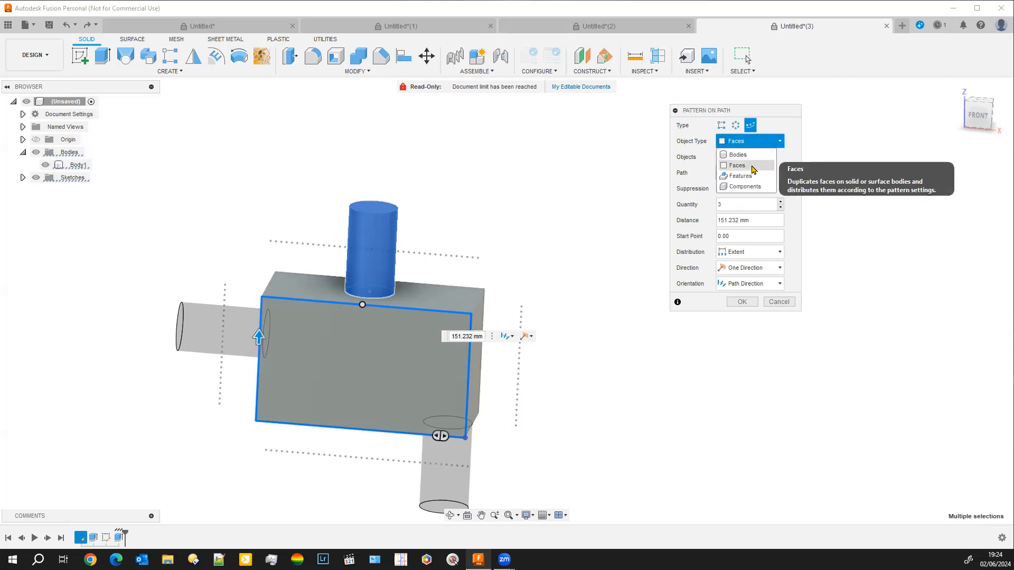
{"action": "left_click", "coordinate": [562, 198]}
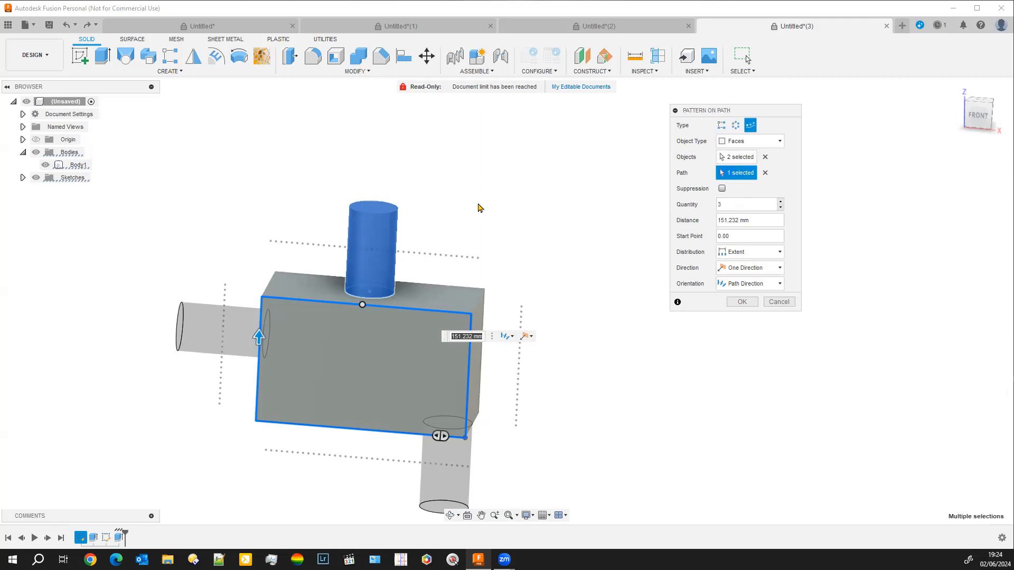
{"action": "left_click", "coordinate": [779, 302]}
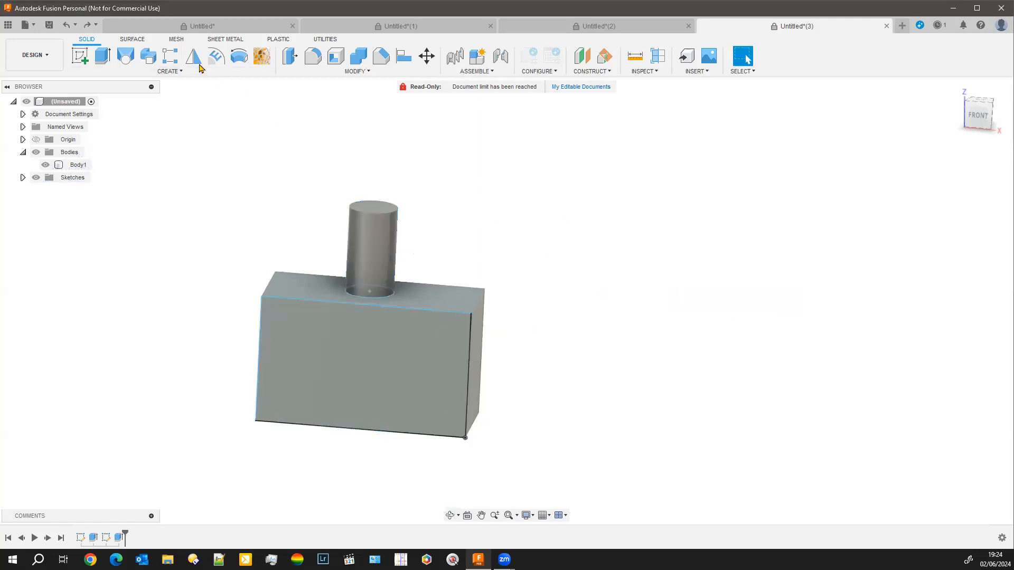
Set up a pattern on path of type Faces with only the cylinder's top face as object and the front rectangle as path
{"action": "left_click", "coordinate": [166, 56]}
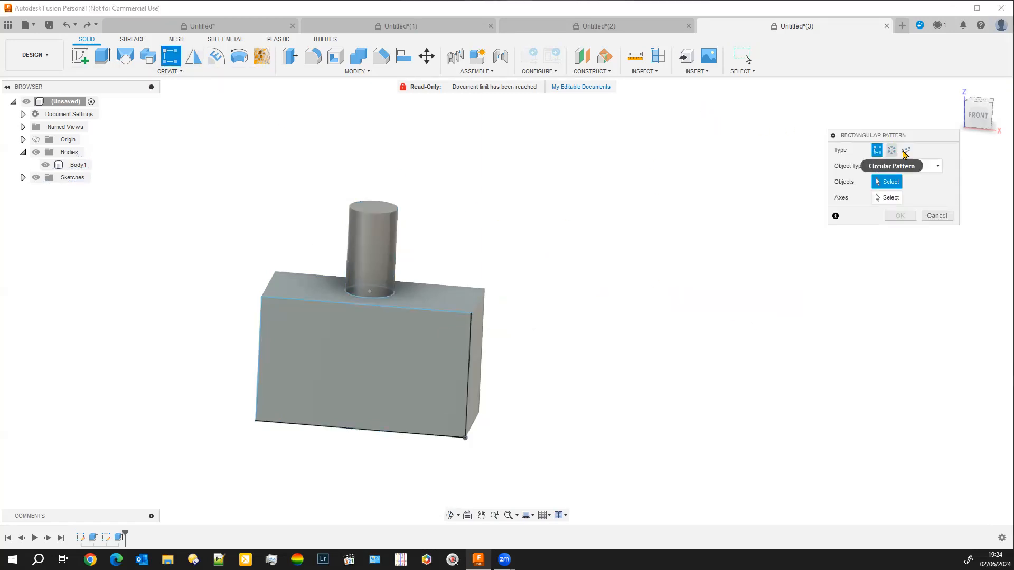
{"action": "left_click_drag", "start_coordinate": [892, 138], "coordinate": [704, 126]}
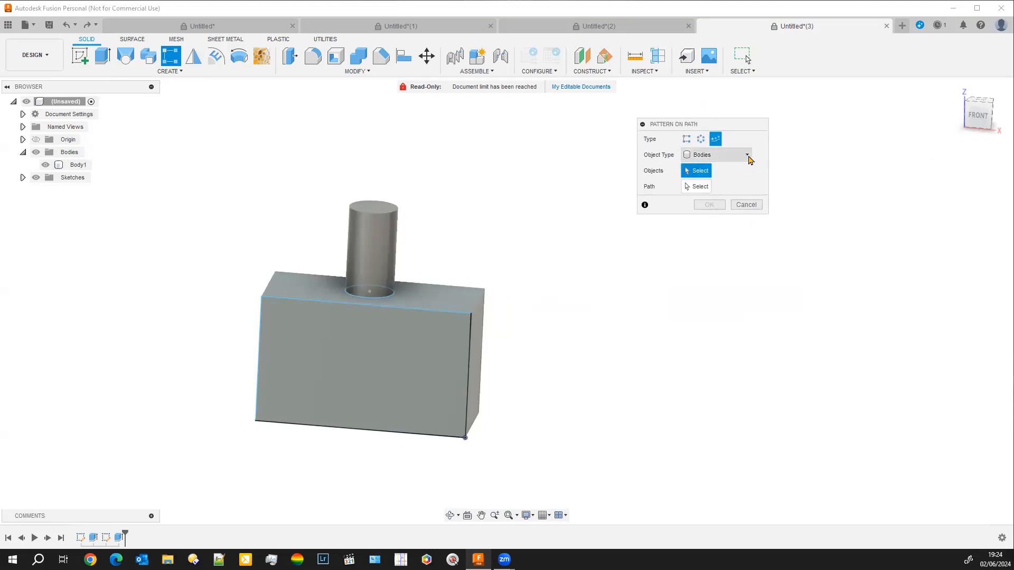
{"action": "left_click", "coordinate": [746, 155]}
{"action": "left_click", "coordinate": [708, 182]}
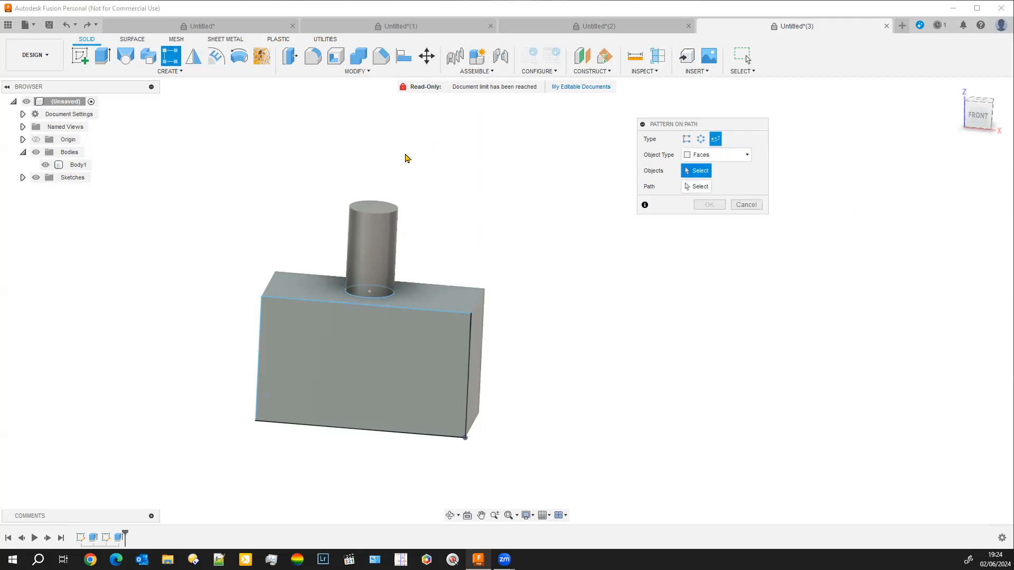
{"action": "left_click", "coordinate": [378, 211]}
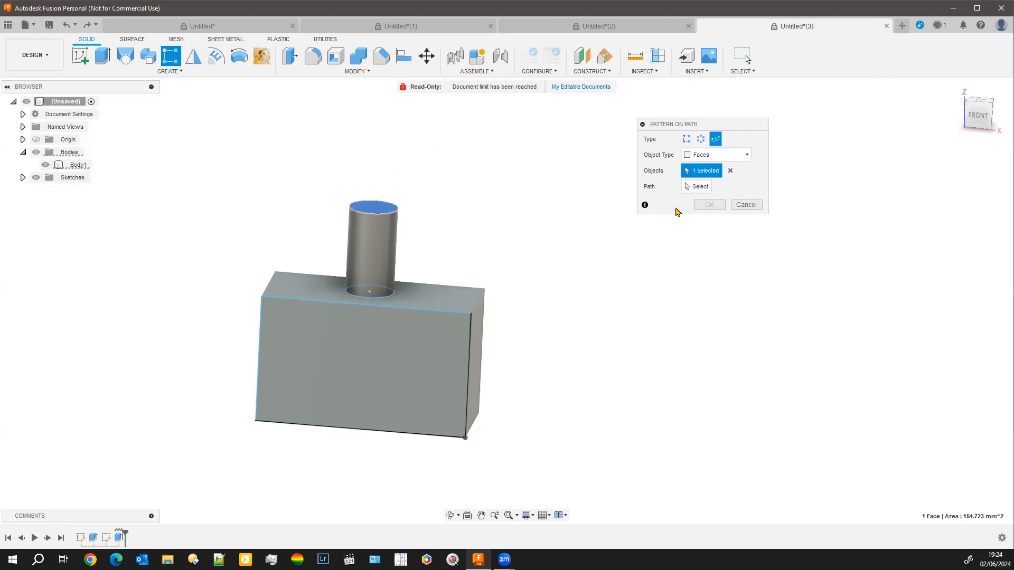
{"action": "left_click", "coordinate": [697, 186]}
{"action": "left_click", "coordinate": [389, 336]}
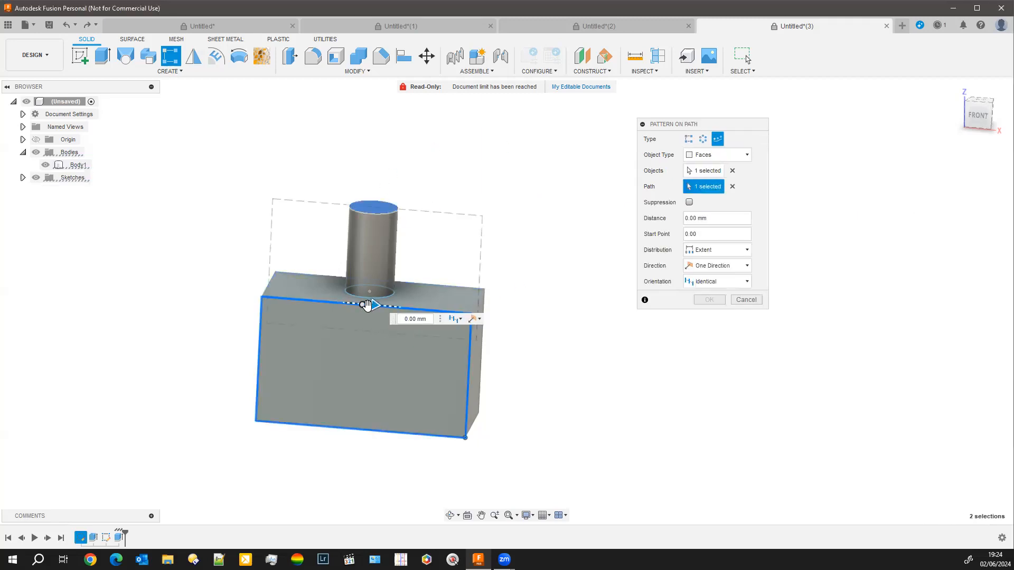
Spread the three top-face instances over about 49.2 mm, orient them by Path Direction and try to create the pattern
{"action": "left_click_drag", "start_coordinate": [526, 355], "coordinate": [521, 378]}
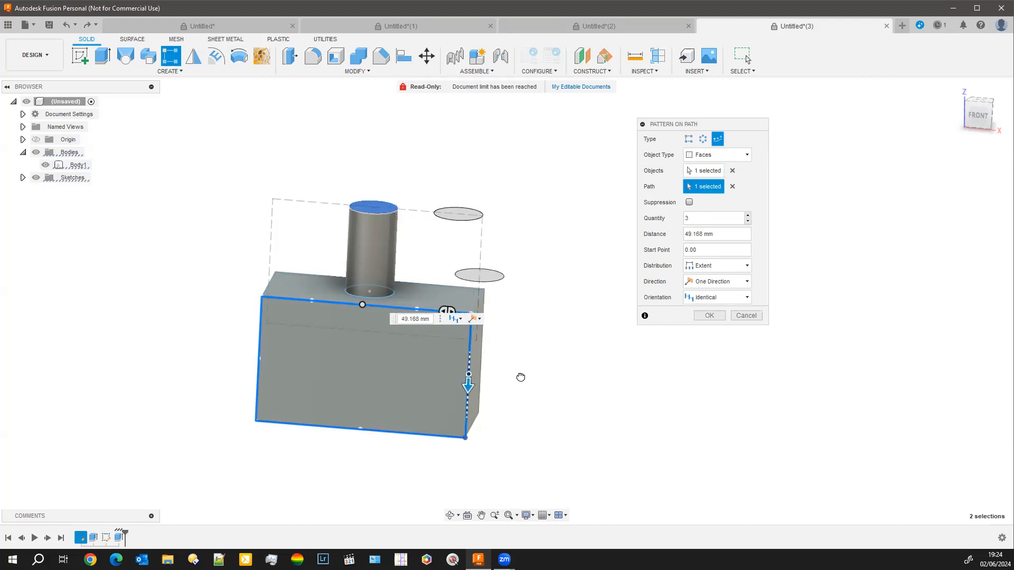
{"action": "left_click", "coordinate": [747, 298]}
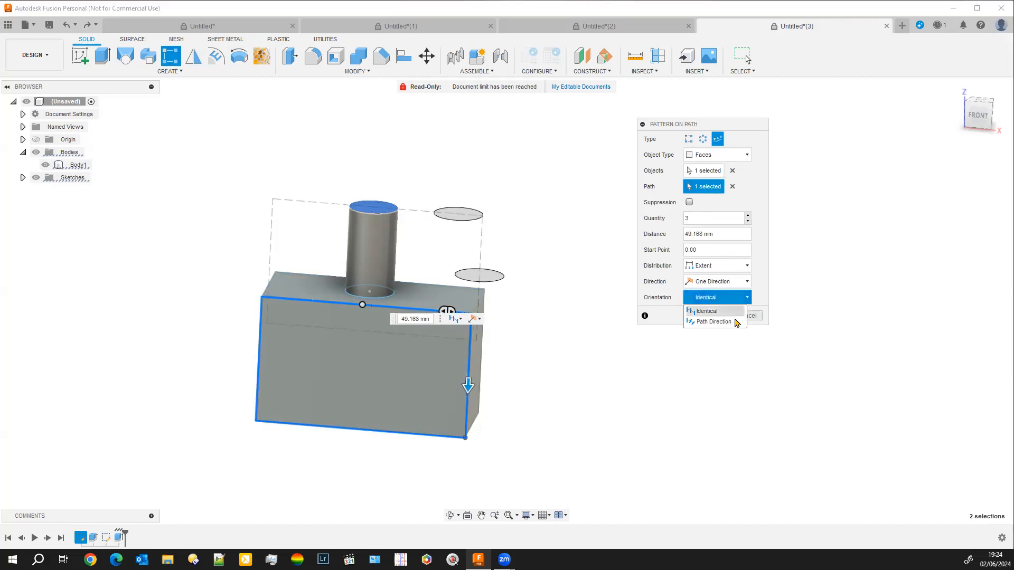
{"action": "left_click", "coordinate": [714, 322]}
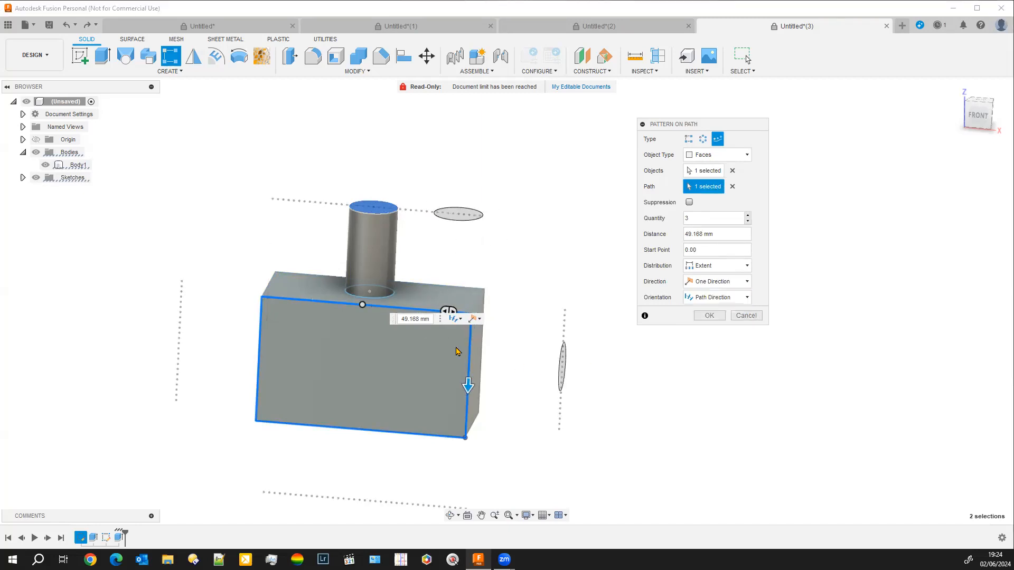
{"action": "left_click_drag", "start_coordinate": [468, 385], "coordinate": [468, 397]}
{"action": "left_click", "coordinate": [710, 315]}
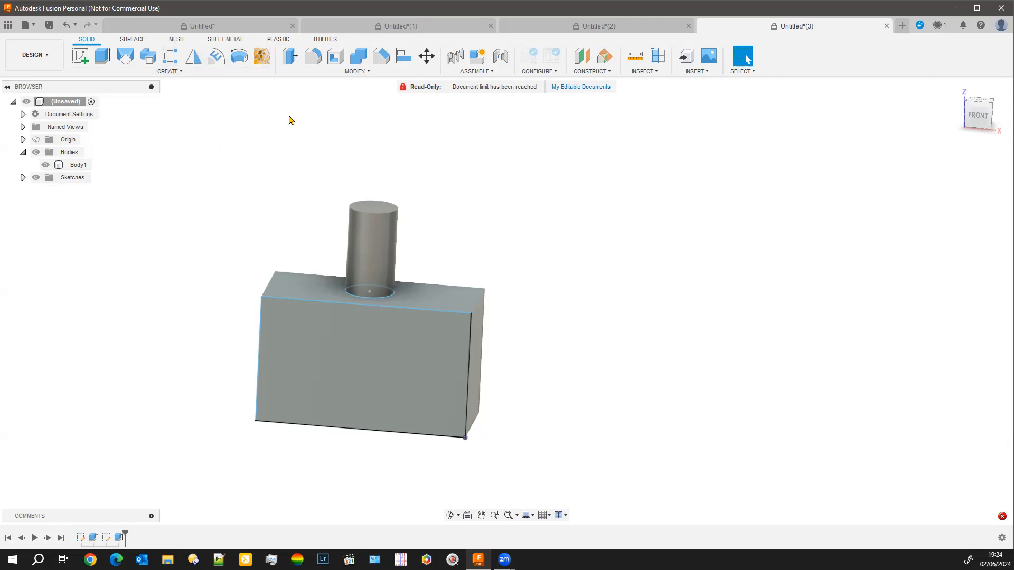
Create a new design and sketch a large circle centred on the origin on the front (XZ) plane
{"action": "left_click", "coordinate": [902, 25]}
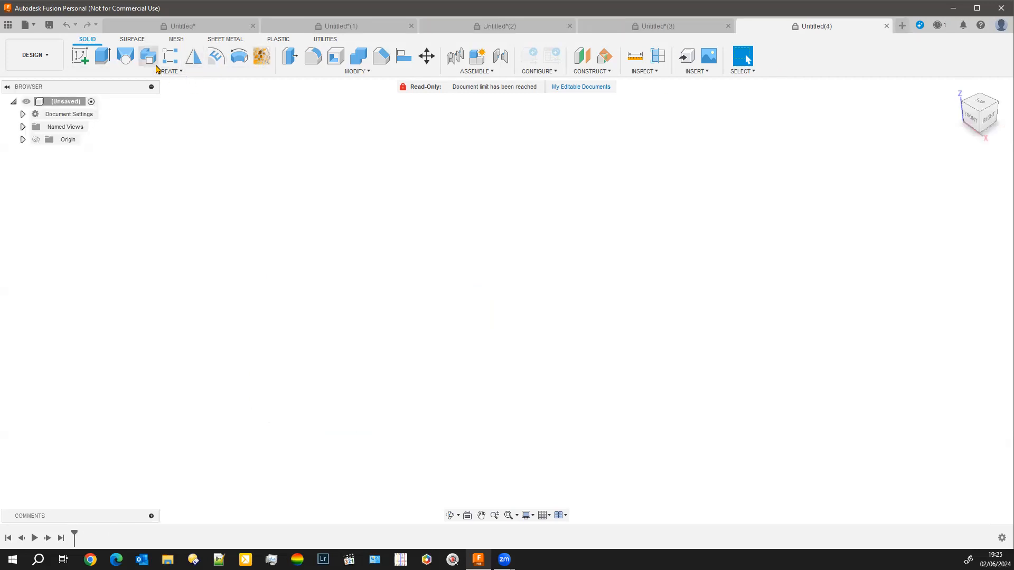
{"action": "left_click", "coordinate": [80, 58]}
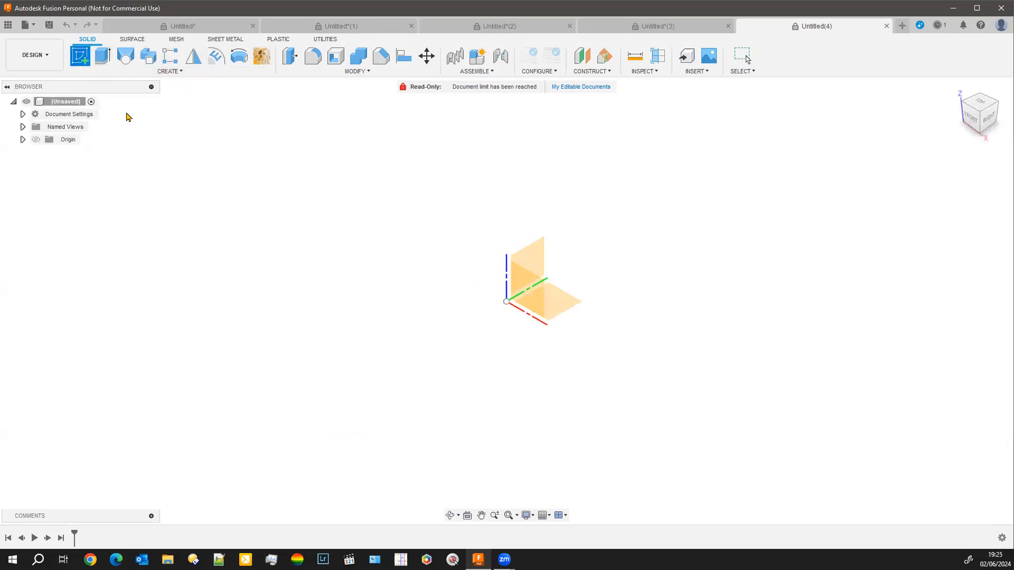
{"action": "left_click", "coordinate": [522, 300]}
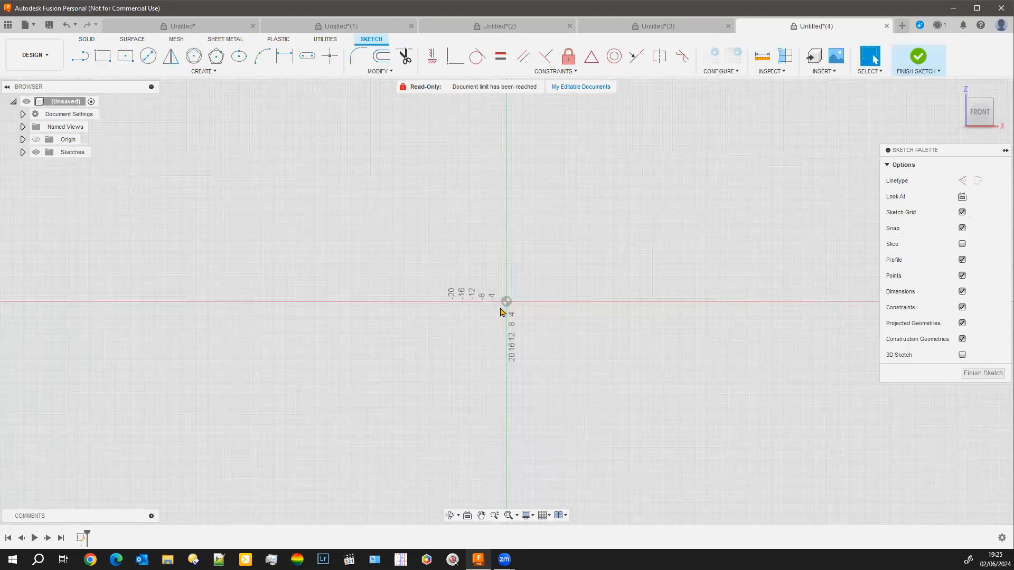
{"action": "left_click", "coordinate": [148, 56]}
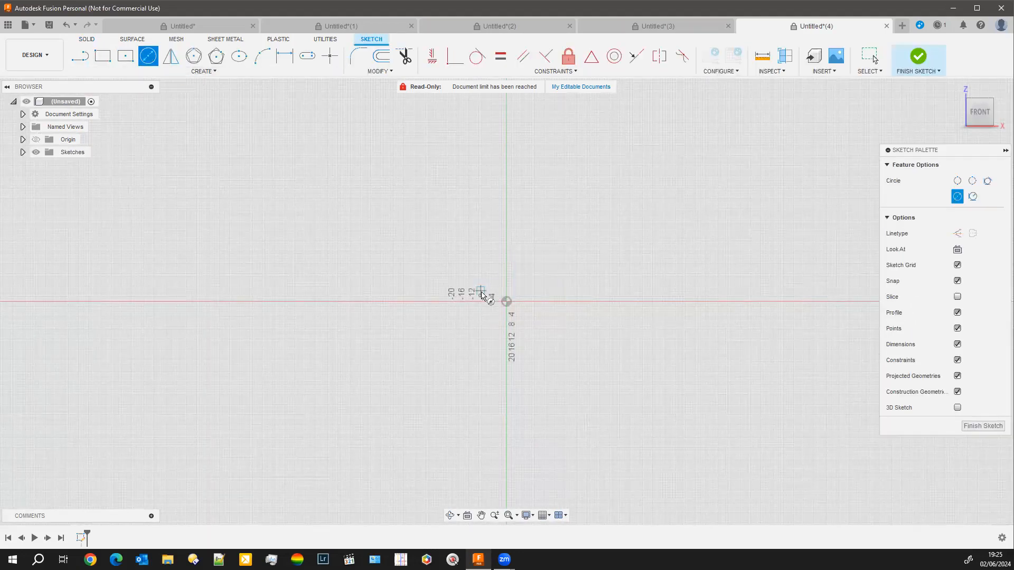
{"action": "left_click", "coordinate": [507, 302]}
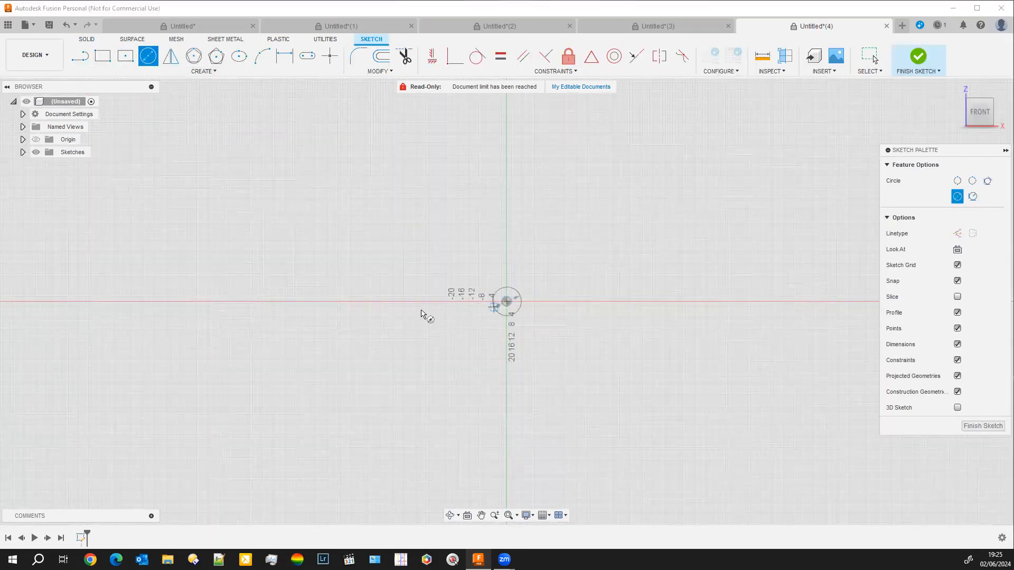
{"action": "left_click", "coordinate": [356, 311]}
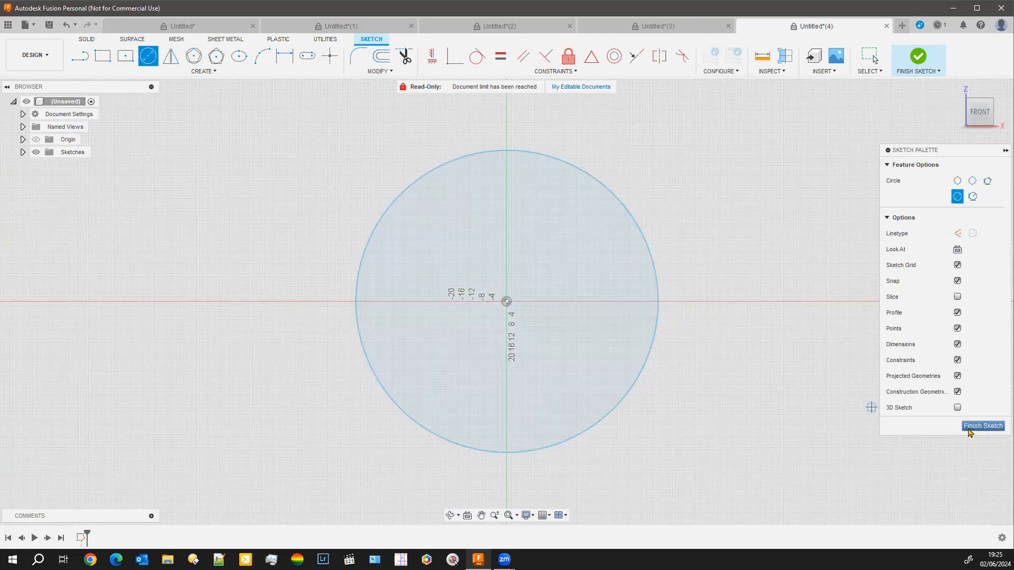
{"action": "left_click", "coordinate": [968, 429]}
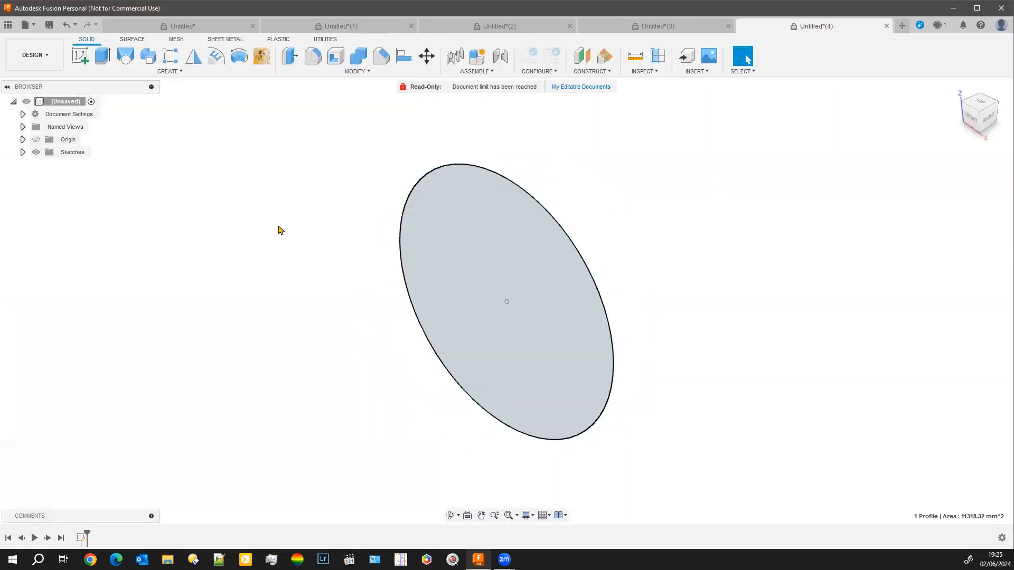
Extrude the circle backward as a new body to form a thick disc
{"action": "left_click", "coordinate": [102, 58]}
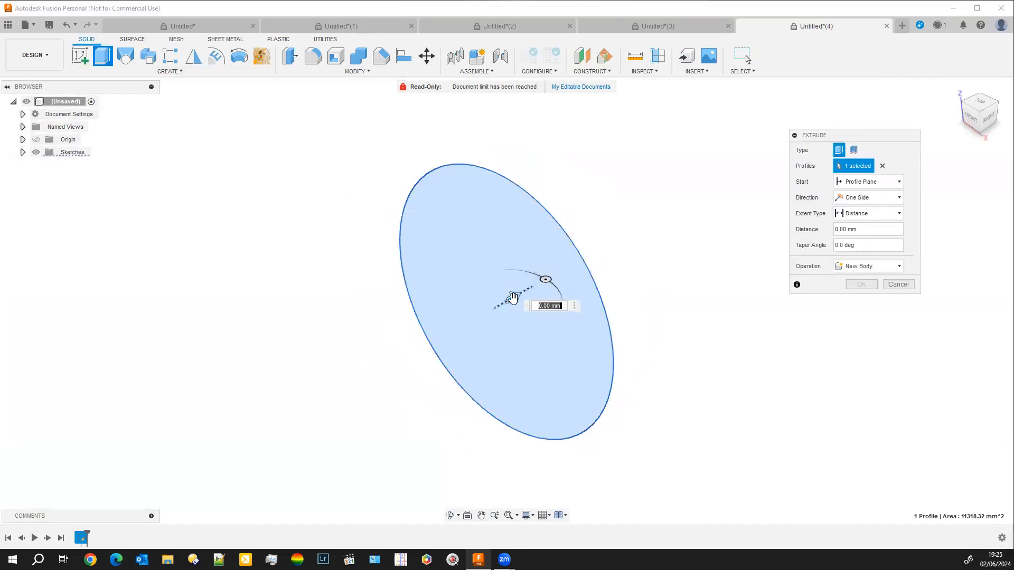
{"action": "left_click_drag", "start_coordinate": [514, 299], "coordinate": [548, 275]}
{"action": "left_click", "coordinate": [861, 284]}
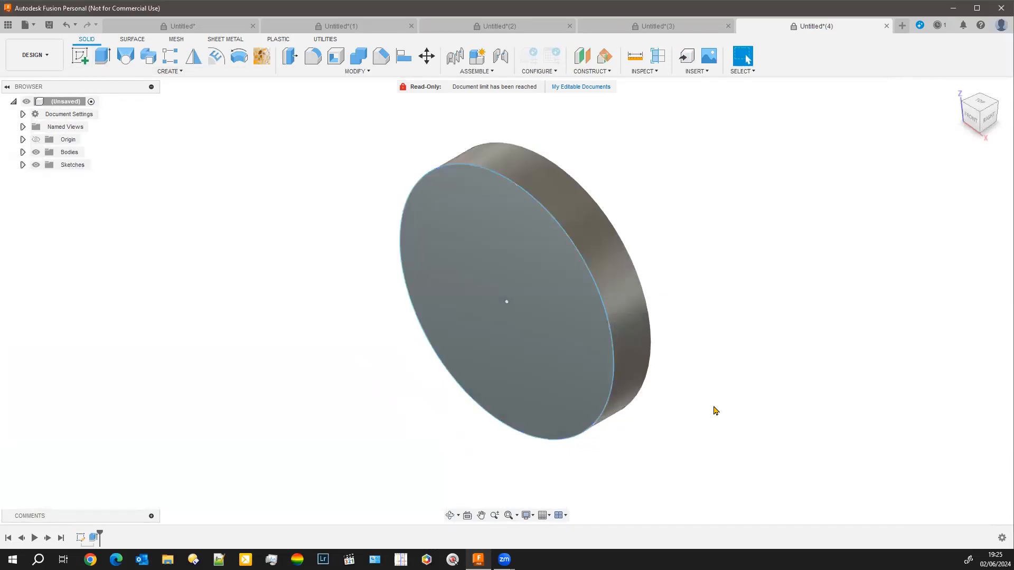
Sketch a circle about 22.3 mm in diameter on the disc's front face, centred on the topmost point of its edge
{"action": "left_click", "coordinate": [80, 56]}
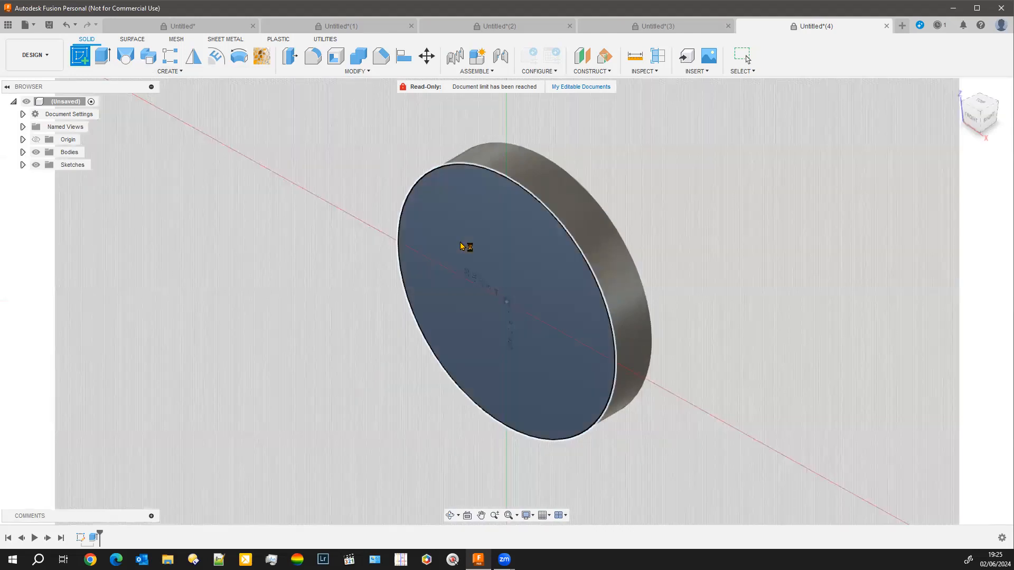
{"action": "left_click", "coordinate": [461, 245]}
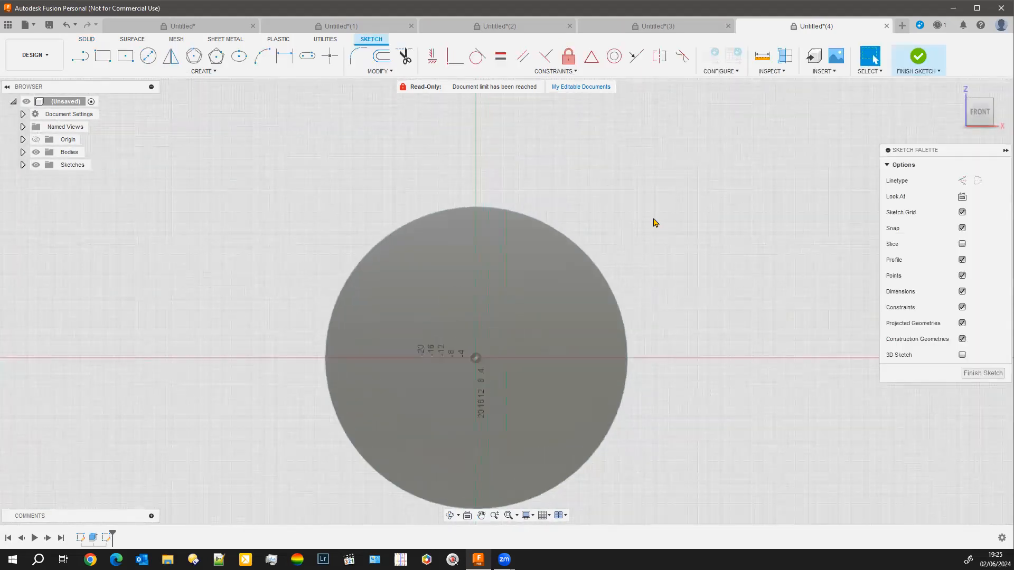
{"action": "left_click", "coordinate": [148, 56]}
{"action": "left_click", "coordinate": [476, 209]}
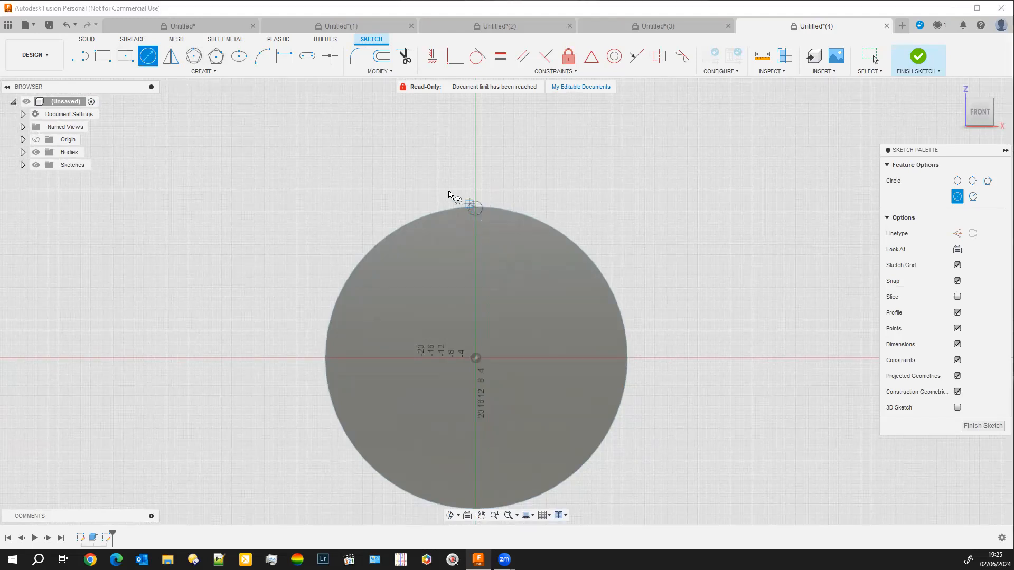
{"action": "left_click", "coordinate": [449, 203]}
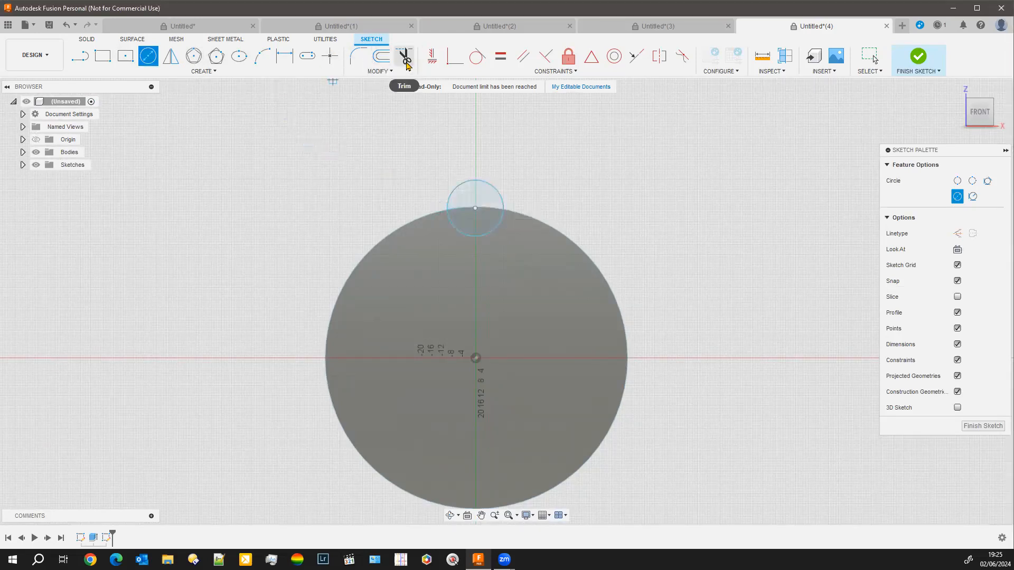
{"action": "left_click", "coordinate": [406, 58]}
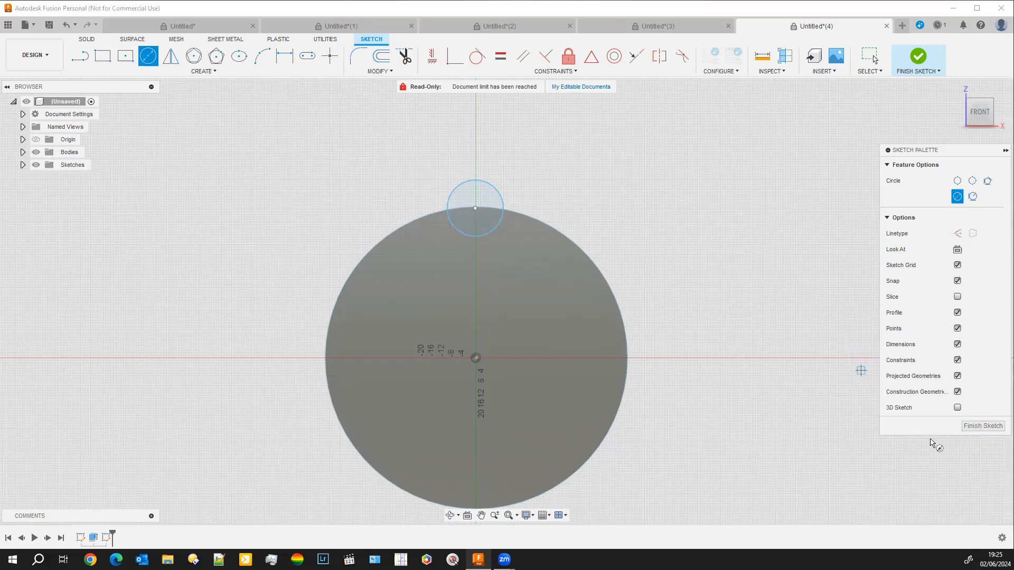
{"action": "left_click", "coordinate": [974, 427]}
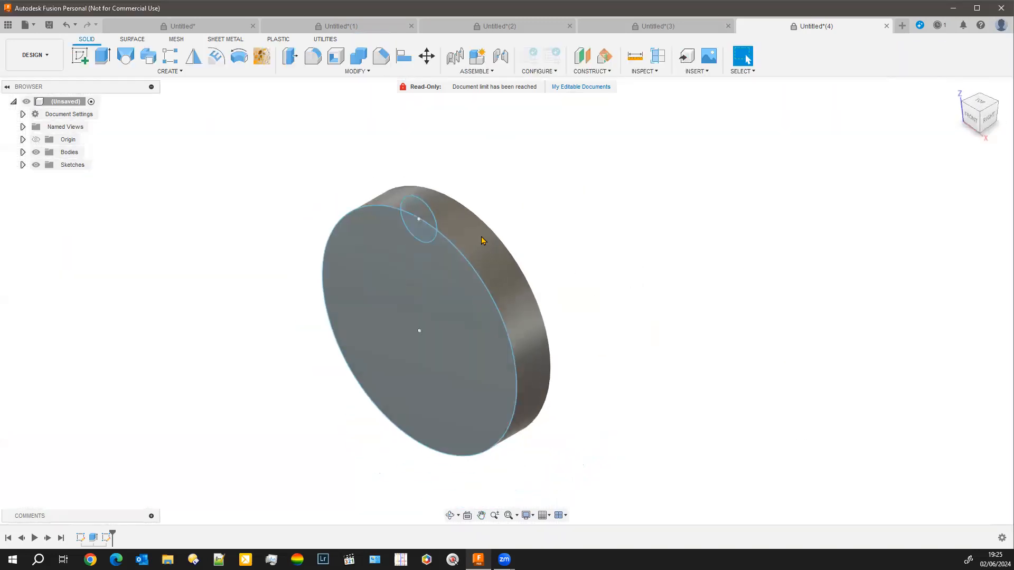
Extrude the small circle about 20.8 mm backward through the disc's thickness as a new body
{"action": "left_click", "coordinate": [419, 227]}
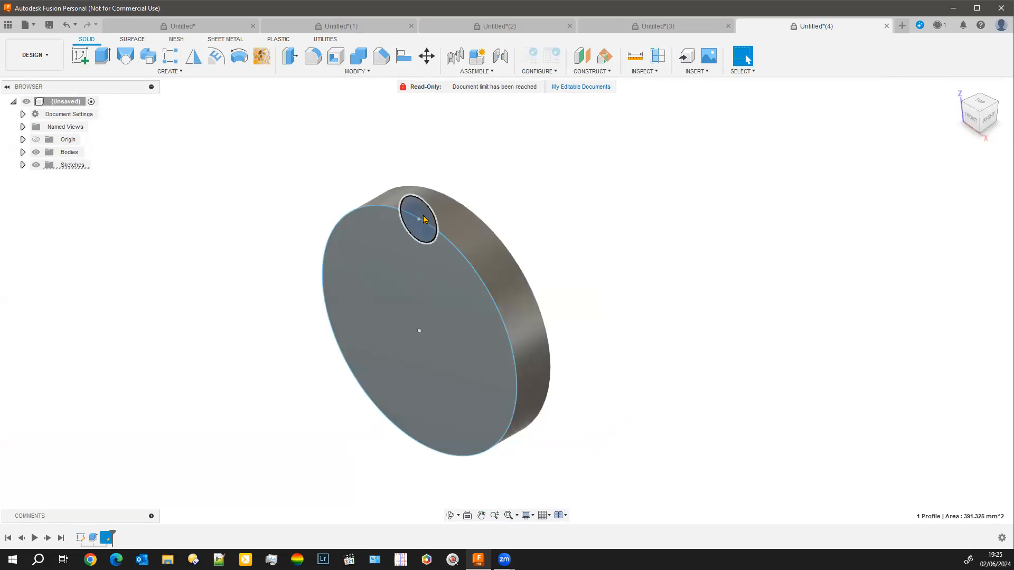
{"action": "left_click", "coordinate": [103, 56]}
{"action": "middle_click_drag", "start_coordinate": [634, 269], "coordinate": [442, 305], "text": "shift"}
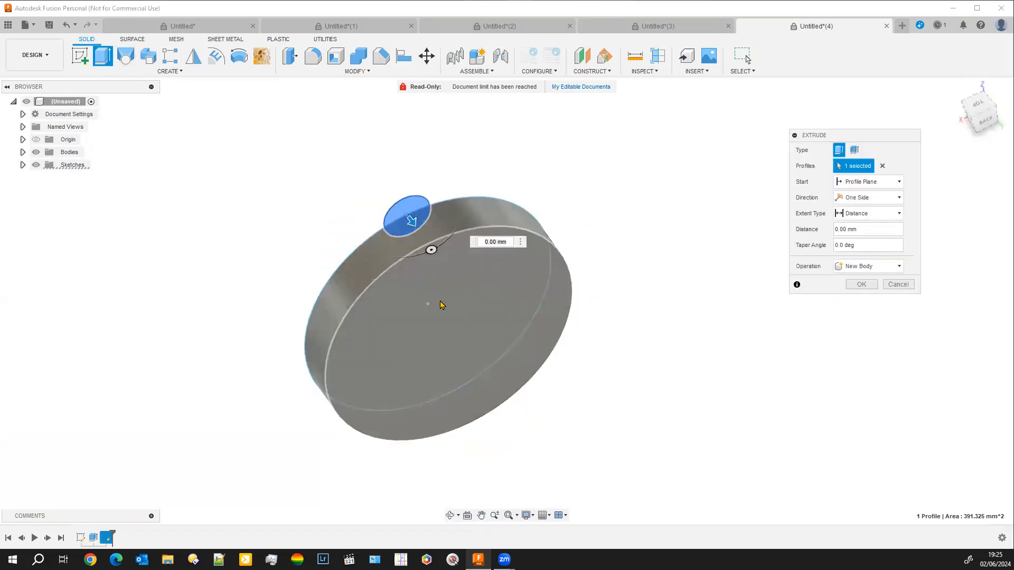
{"action": "left_click", "coordinate": [522, 338]}
{"action": "left_click", "coordinate": [900, 268]}
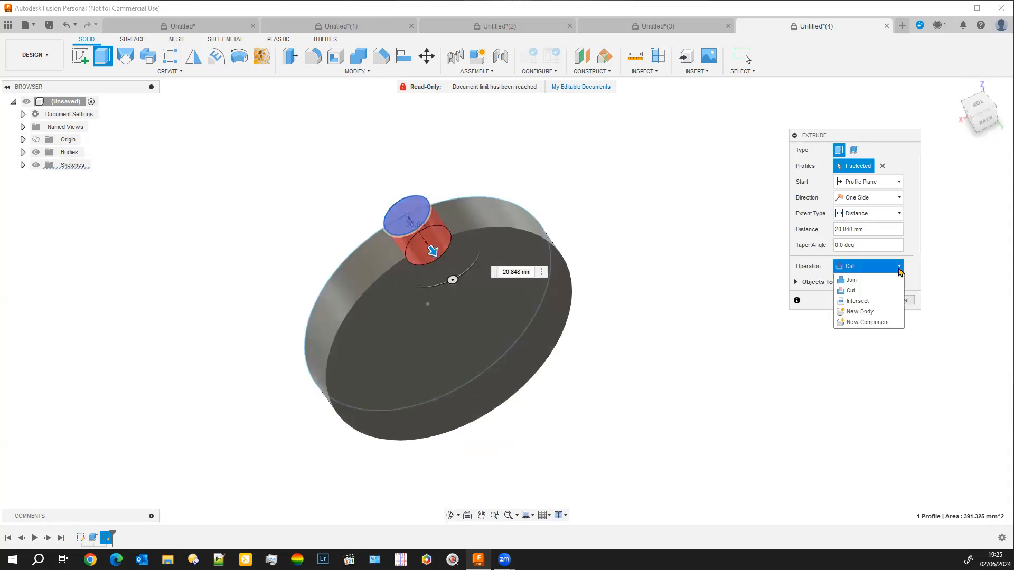
{"action": "left_click", "coordinate": [875, 315]}
{"action": "left_click", "coordinate": [867, 296]}
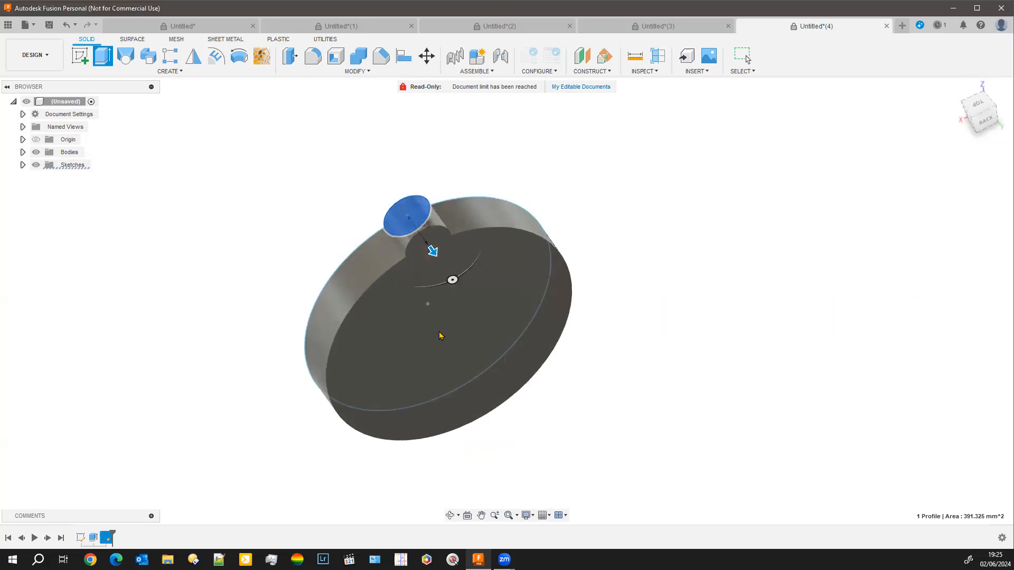
Set up a circular pattern of type Bodies with the small cylinder as object and the Y axis through the disc's centre as axis
{"action": "middle_click_drag", "start_coordinate": [295, 391], "coordinate": [317, 391], "text": "shift"}
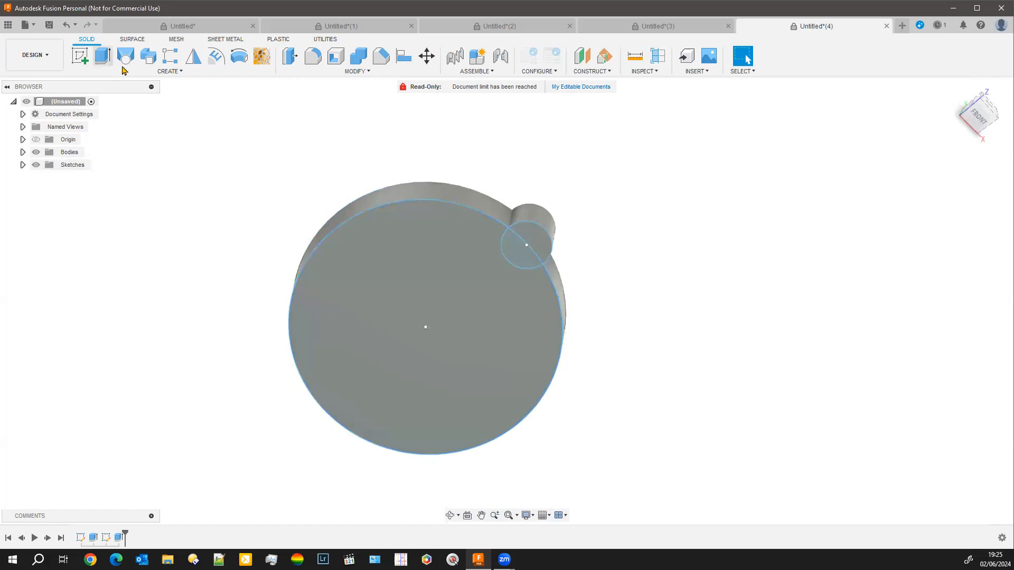
{"action": "left_click", "coordinate": [178, 72]}
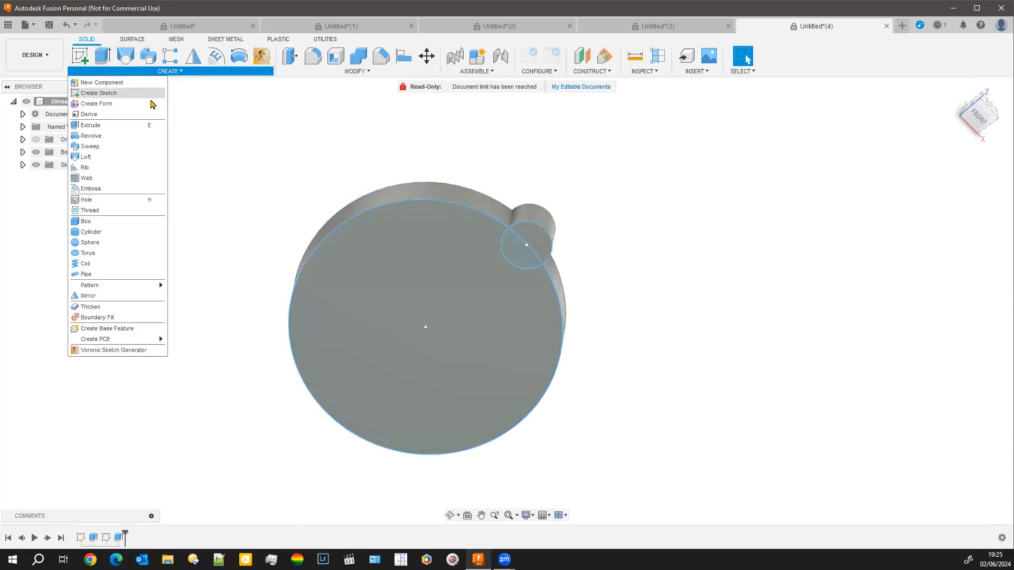
{"action": "mouse_move", "coordinate": [130, 292]}
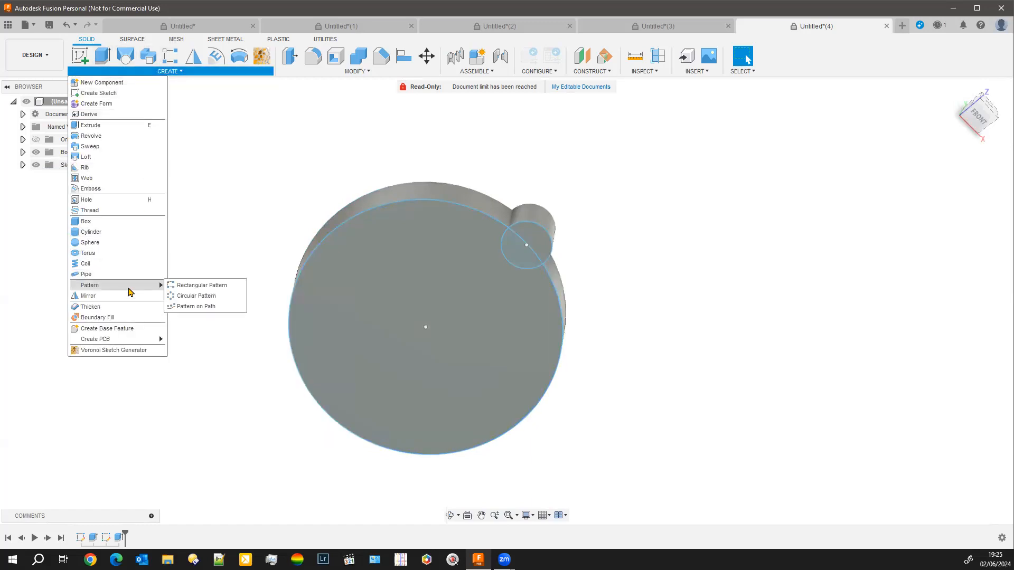
{"action": "left_click", "coordinate": [194, 296]}
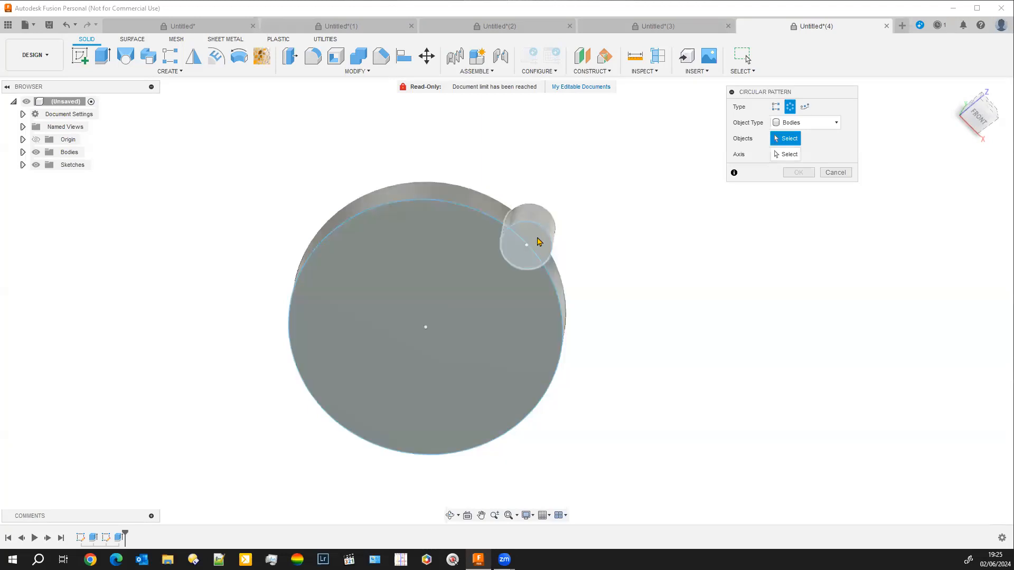
{"action": "left_click", "coordinate": [538, 241]}
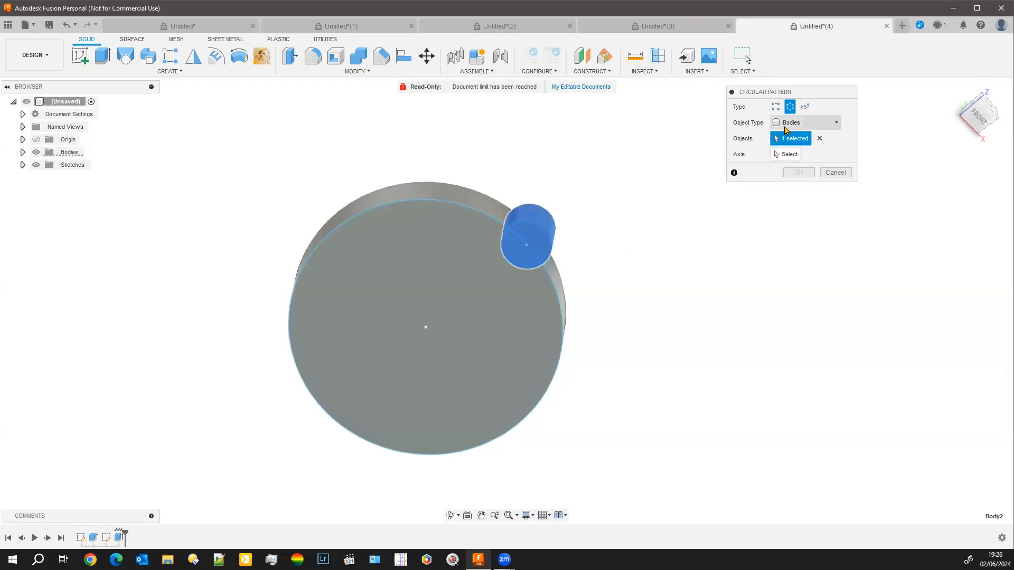
{"action": "left_click", "coordinate": [785, 158]}
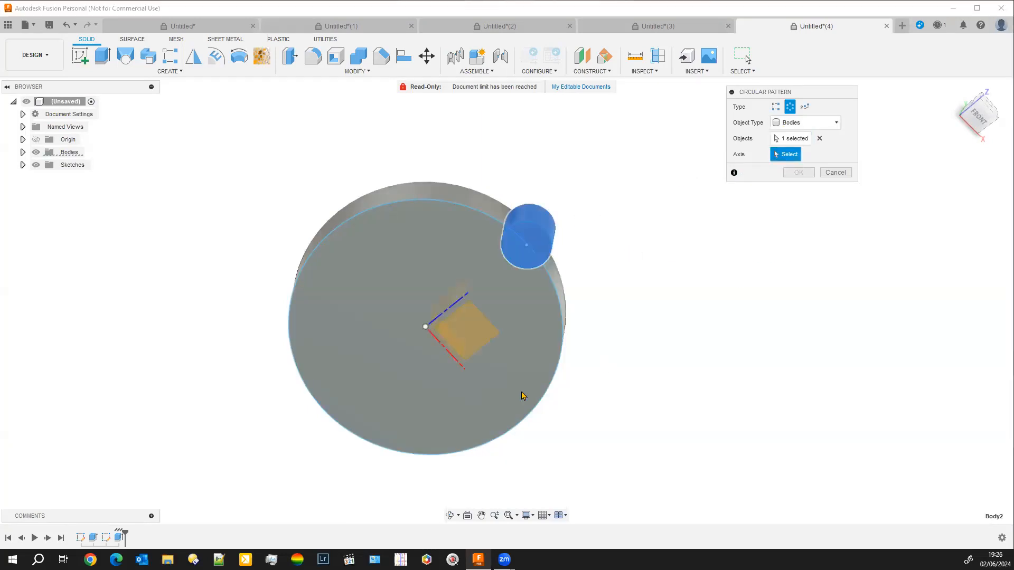
{"action": "left_click", "coordinate": [427, 320]}
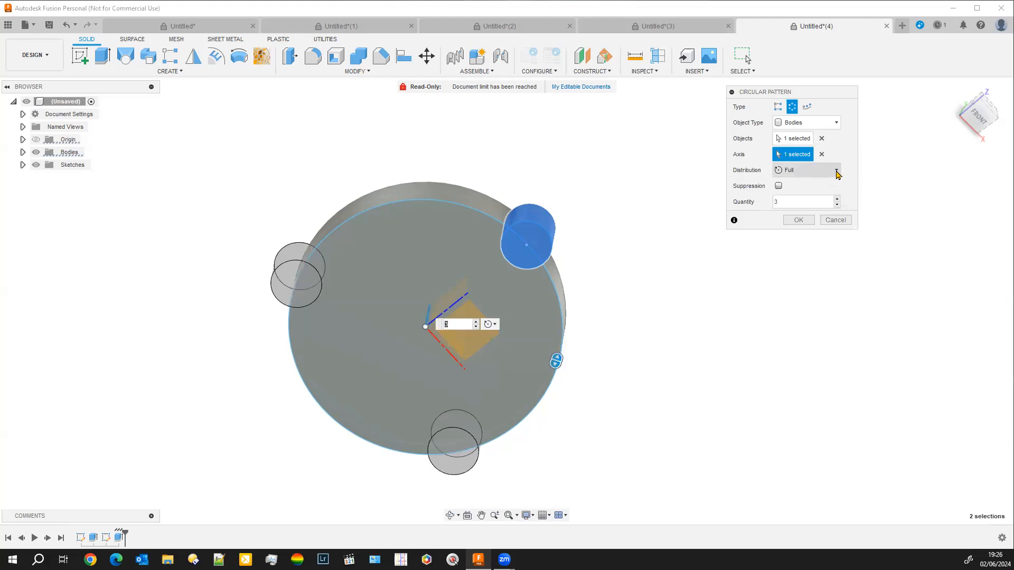
Set the circular pattern's quantity to 12 with Full distribution and create the pattern
{"action": "left_click", "coordinate": [839, 199]}
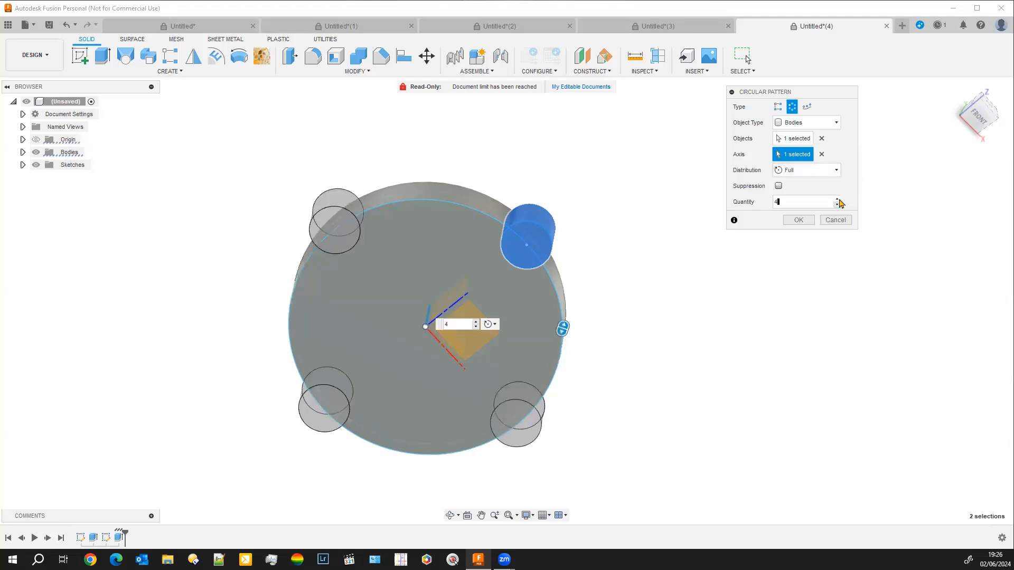
{"action": "left_click", "coordinate": [839, 199]}
{"action": "left_click", "coordinate": [839, 200]}
{"action": "left_click", "coordinate": [839, 200]}
{"action": "left_click", "coordinate": [839, 199]}
{"action": "left_click", "coordinate": [839, 200]}
{"action": "left_click", "coordinate": [839, 199]}
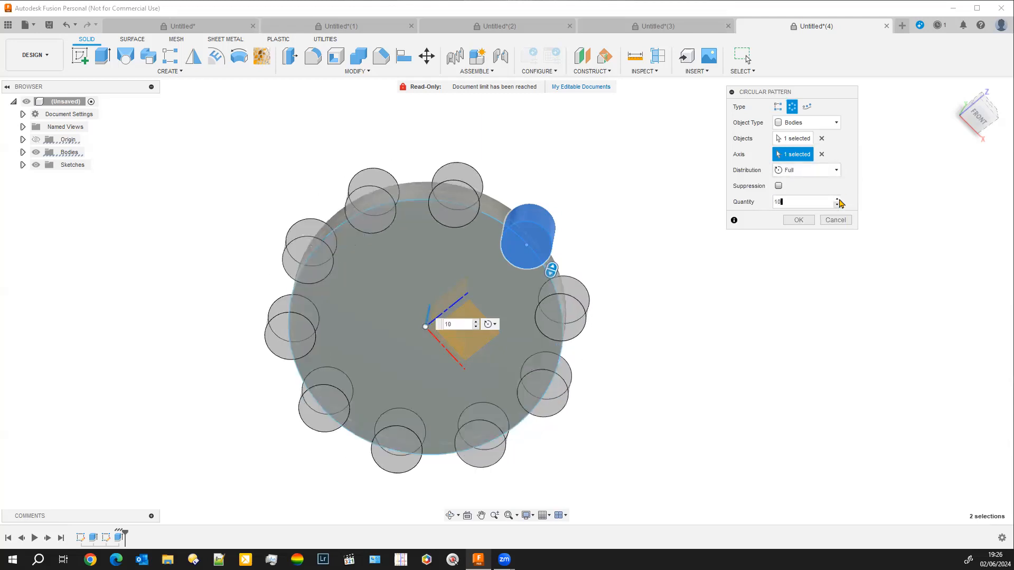
{"action": "left_click", "coordinate": [839, 200]}
{"action": "left_click", "coordinate": [839, 199]}
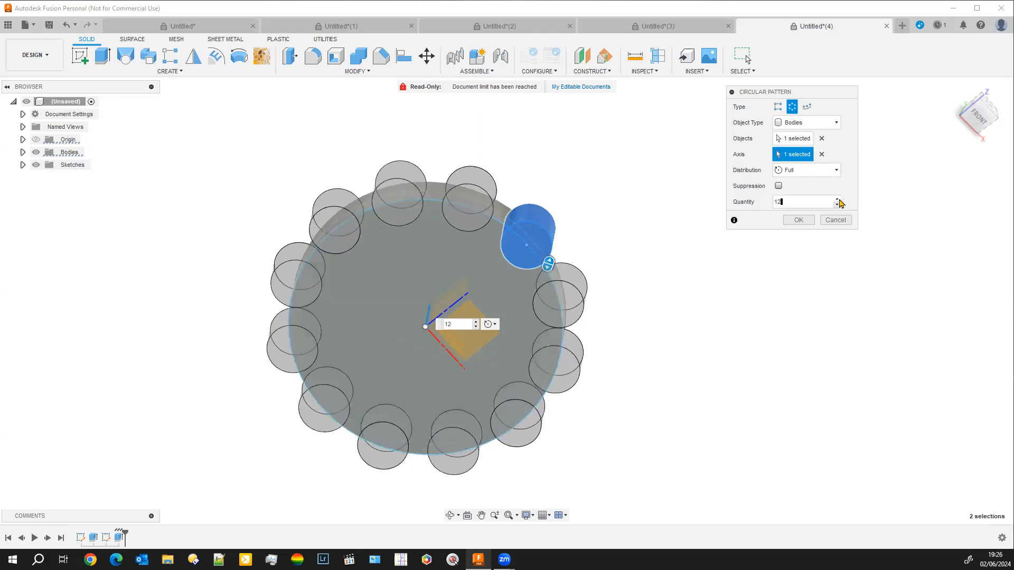
{"action": "left_click", "coordinate": [798, 221]}
Open the small circle's sketch, Sketch2, for editing
{"action": "middle_click_drag", "start_coordinate": [691, 331], "coordinate": [670, 331]}
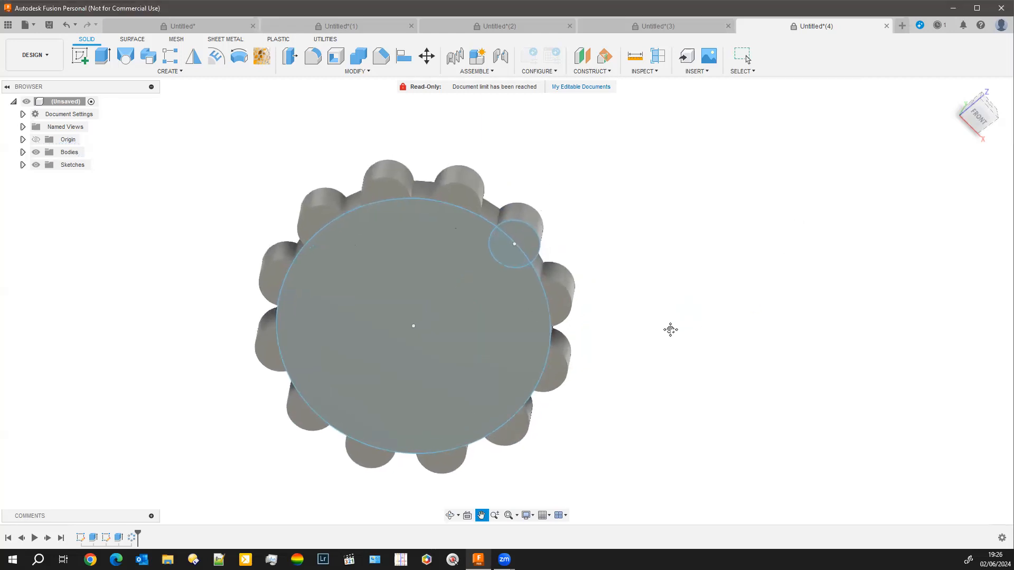
{"action": "middle_click_drag", "start_coordinate": [560, 214], "coordinate": [575, 236], "text": "shift"}
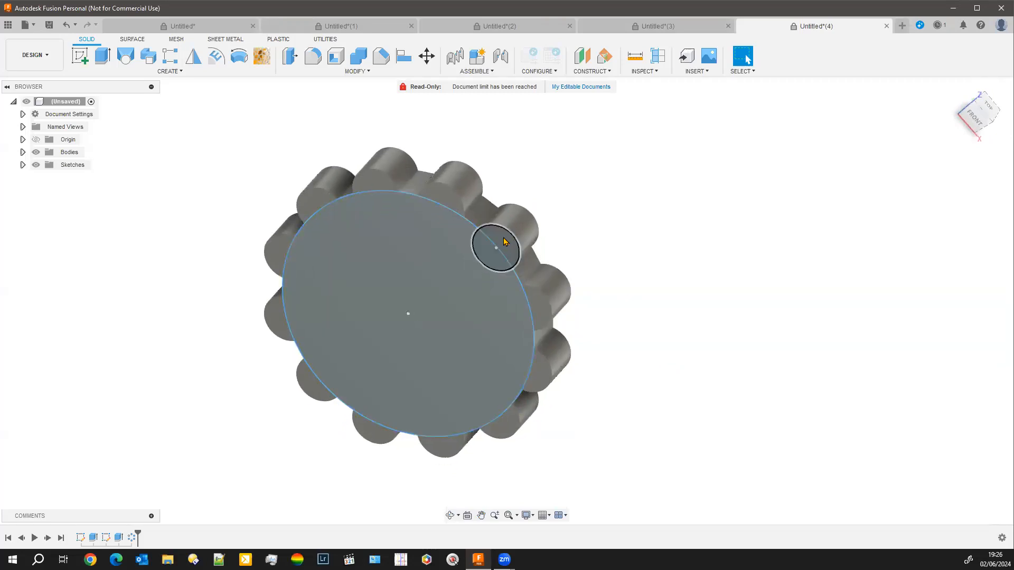
{"action": "scroll", "coordinate": [496, 257], "scroll_direction": "up", "scroll_amount": 2}
{"action": "scroll", "coordinate": [650, 255], "scroll_direction": "down", "scroll_amount": 3}
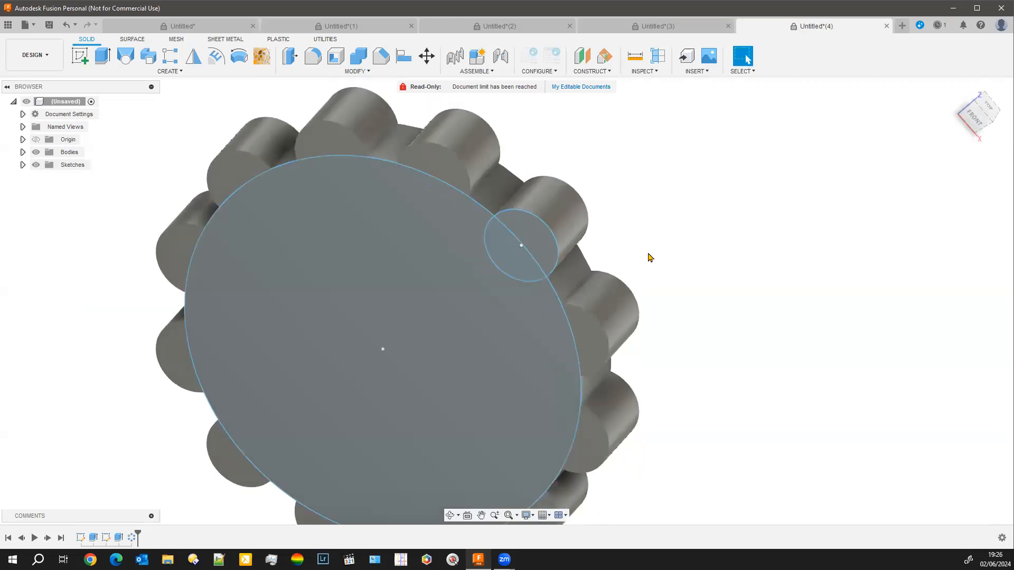
{"action": "middle_click_drag", "start_coordinate": [676, 268], "coordinate": [685, 255], "text": "shift"}
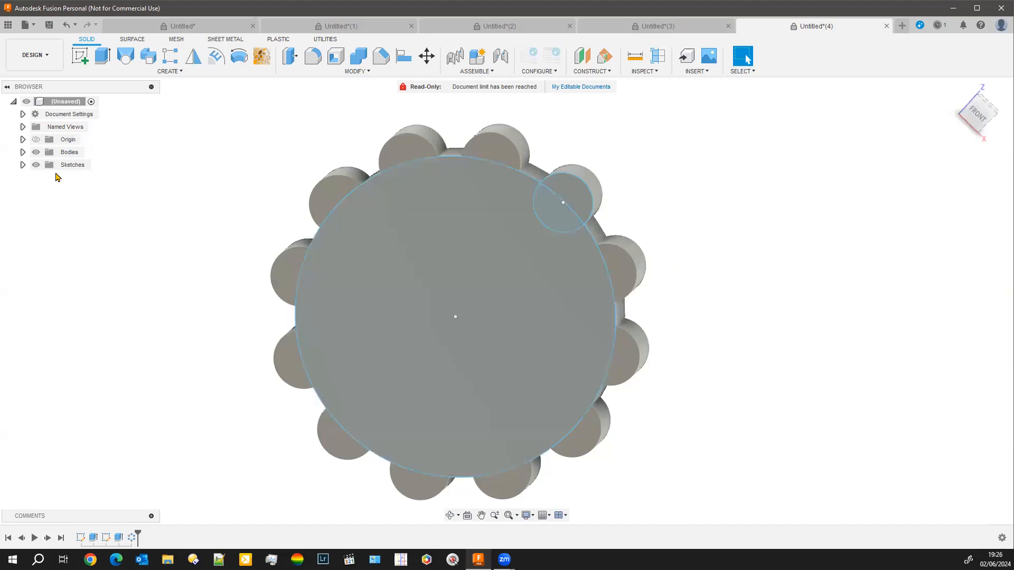
{"action": "left_click", "coordinate": [22, 165]}
{"action": "right_click", "coordinate": [85, 191]}
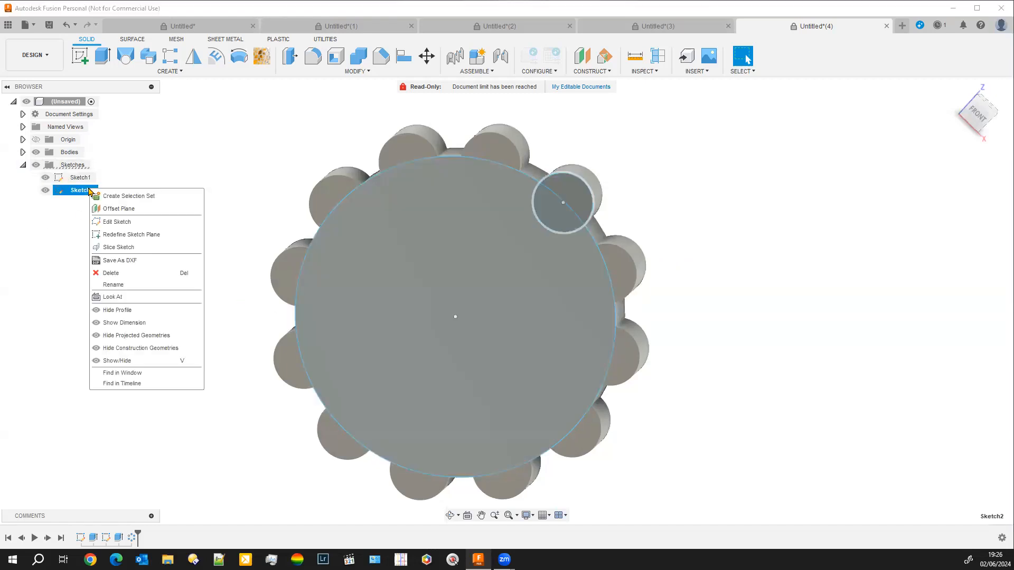
{"action": "left_click", "coordinate": [125, 223]}
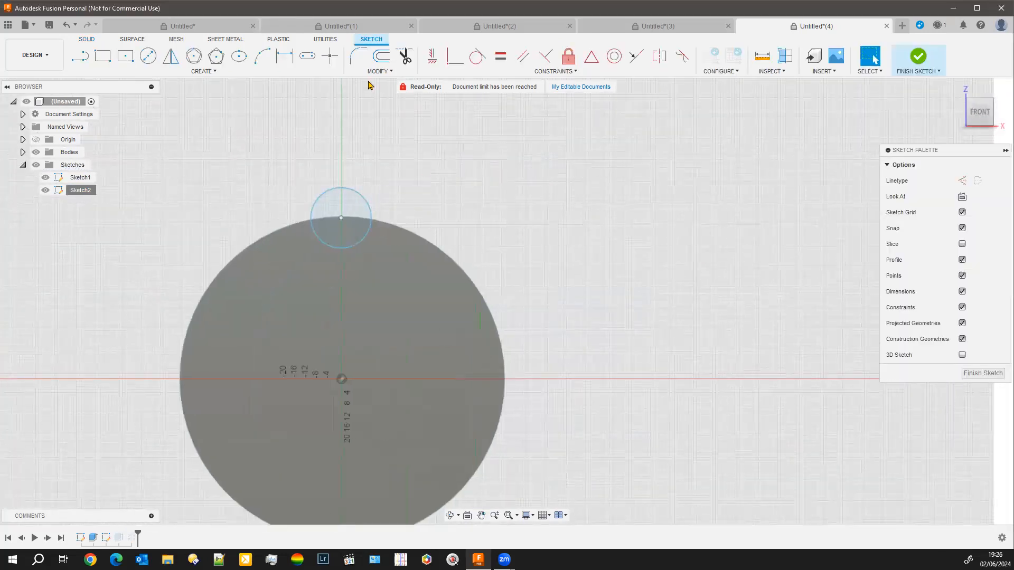
Dimension the small circle to a diameter of 15 mm and finish the sketch
{"action": "left_click", "coordinate": [284, 56]}
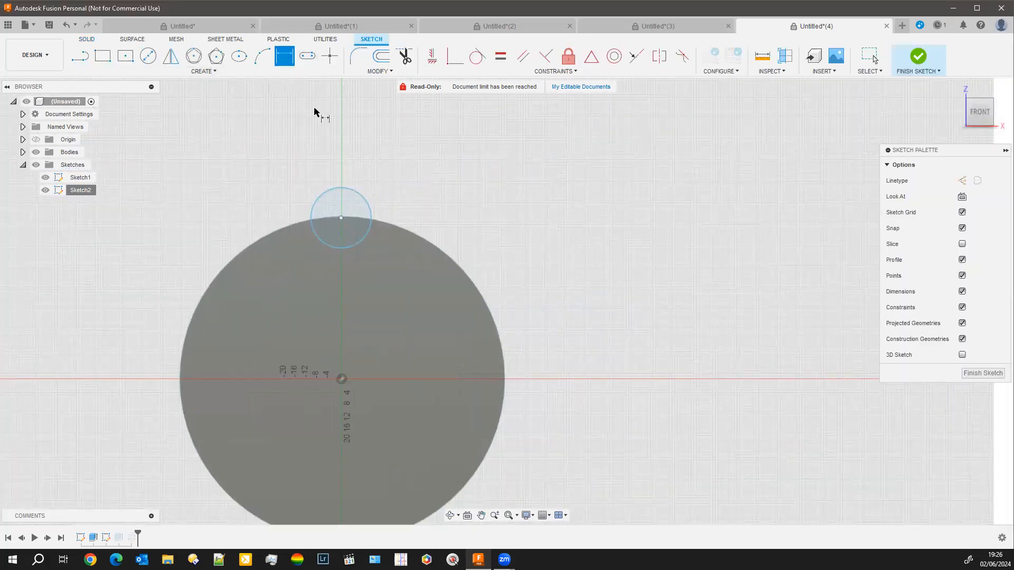
{"action": "left_click", "coordinate": [372, 217]}
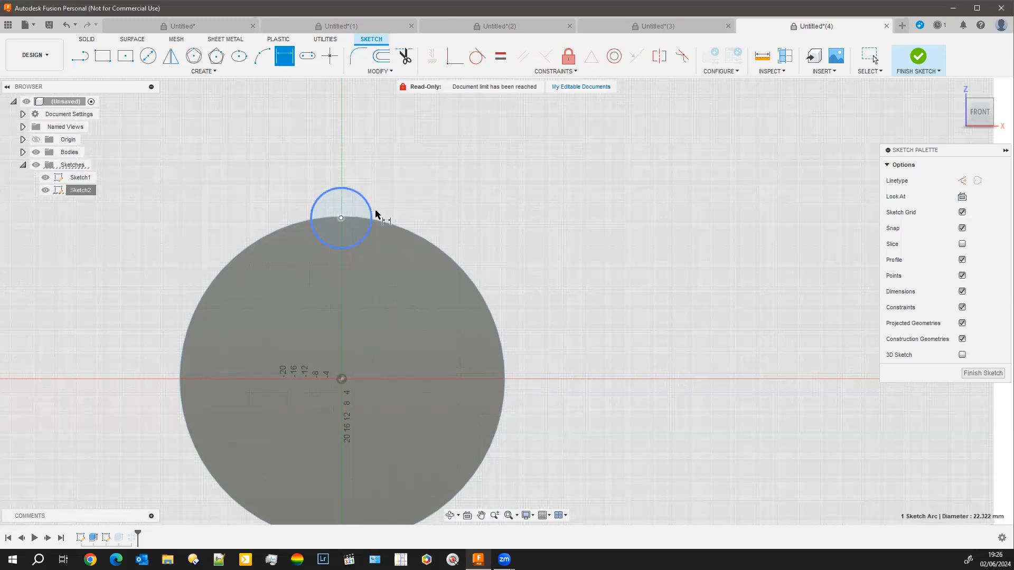
{"action": "left_click", "coordinate": [407, 205]}
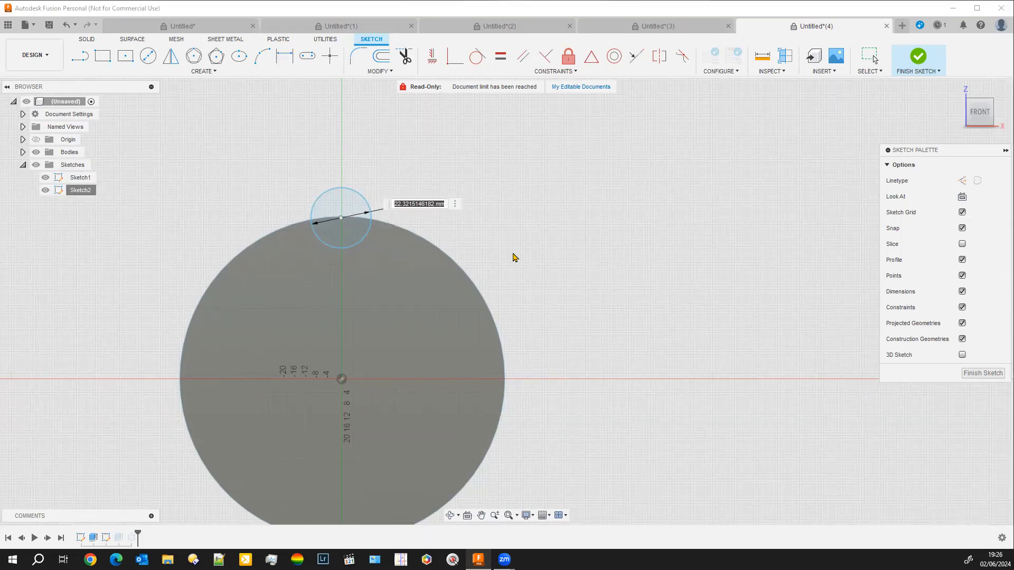
{"action": "type", "text": "15"}
{"action": "key", "text": "Return"}
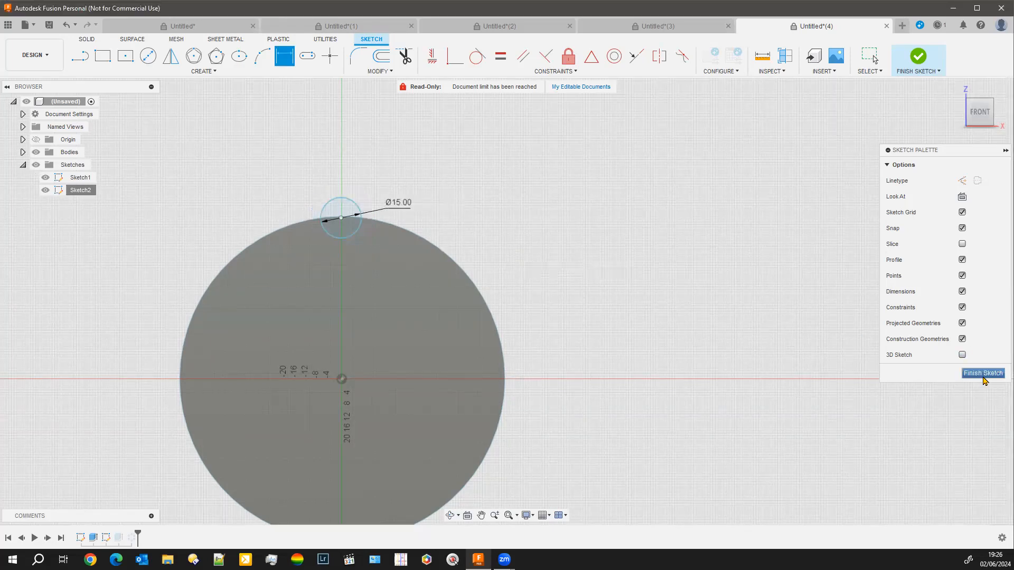
{"action": "left_click", "coordinate": [983, 373]}
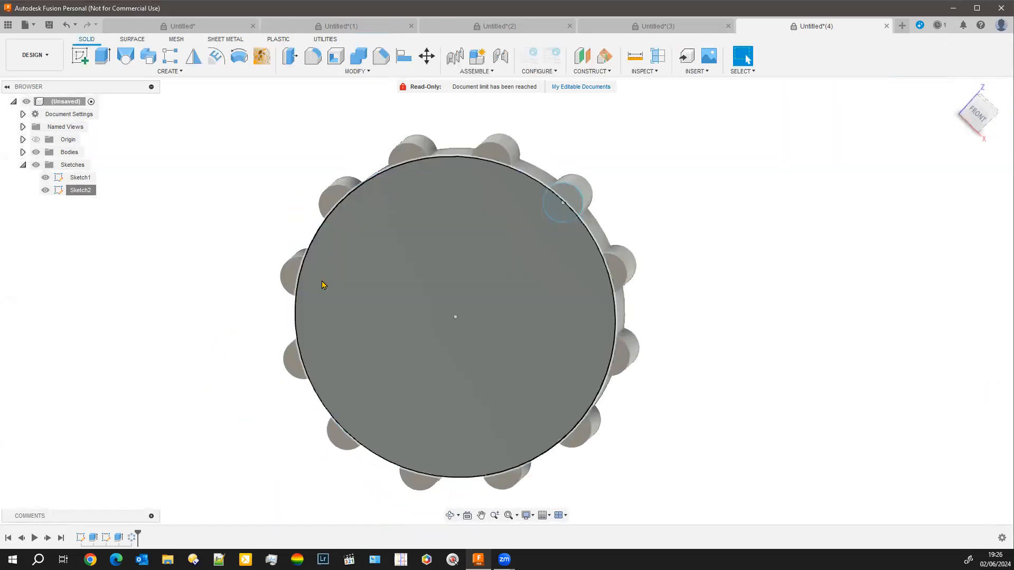
{"action": "scroll", "coordinate": [688, 390], "scroll_direction": "down", "scroll_amount": 2}
{"action": "scroll", "coordinate": [689, 387], "scroll_direction": "up", "scroll_amount": 2}
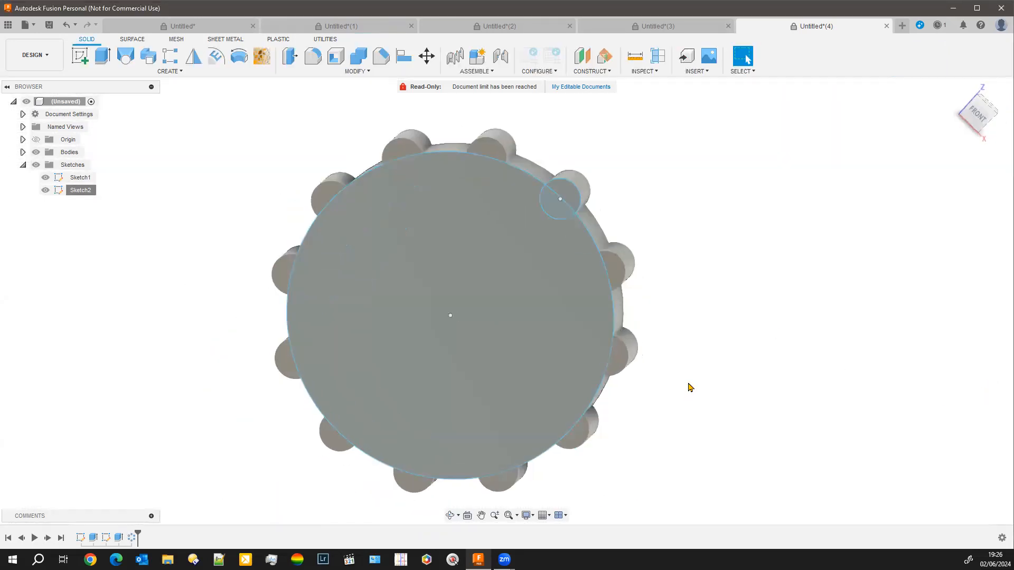